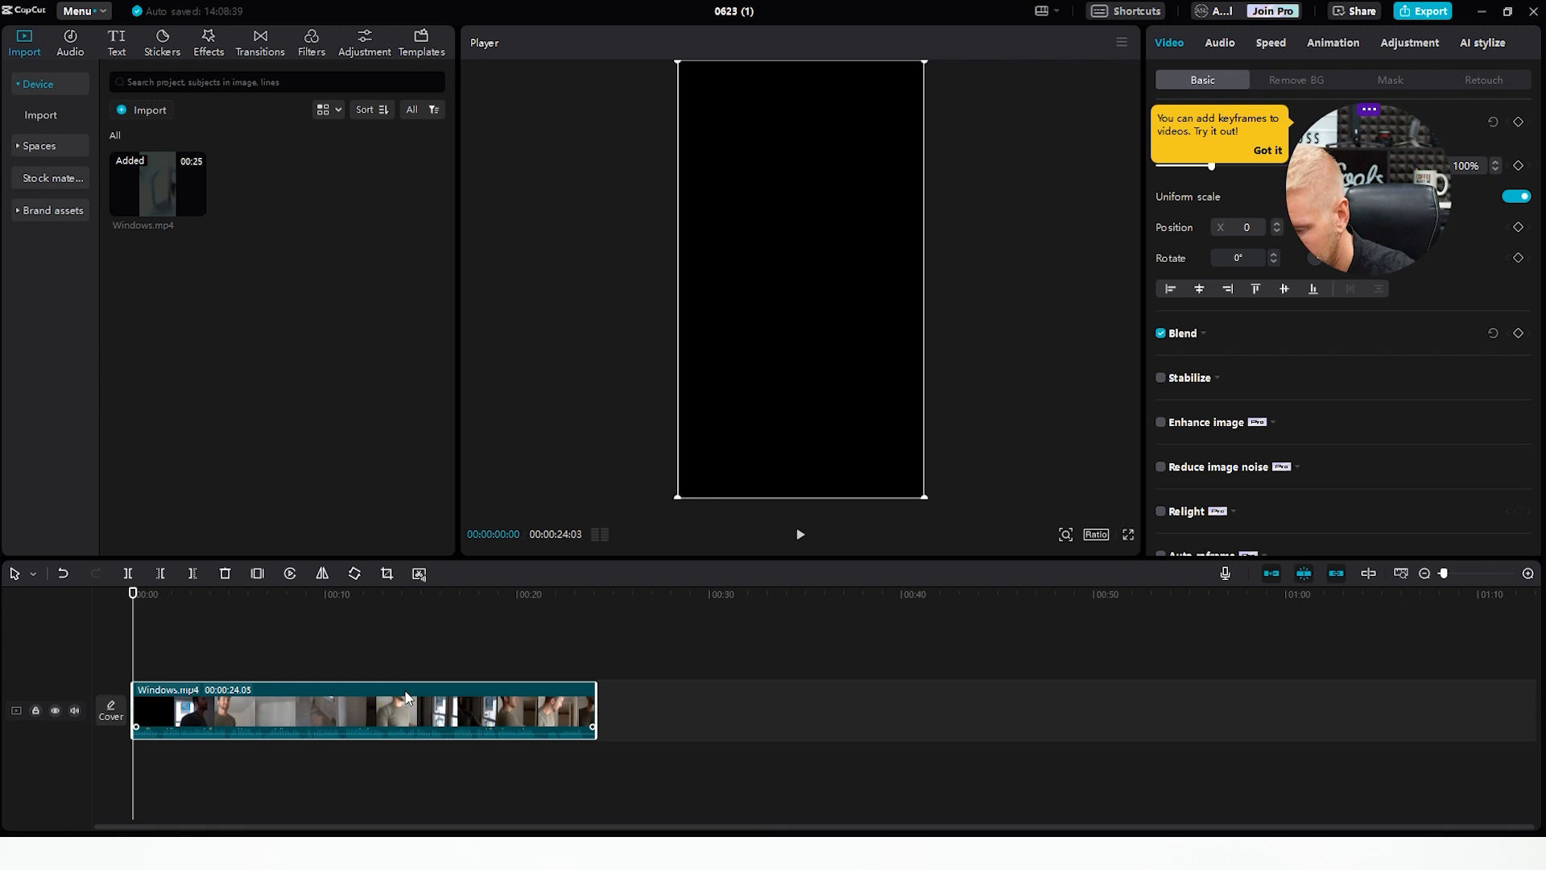
- Play the opening seconds of the Windows.mp4 clip from the start to review its footage
key(space)
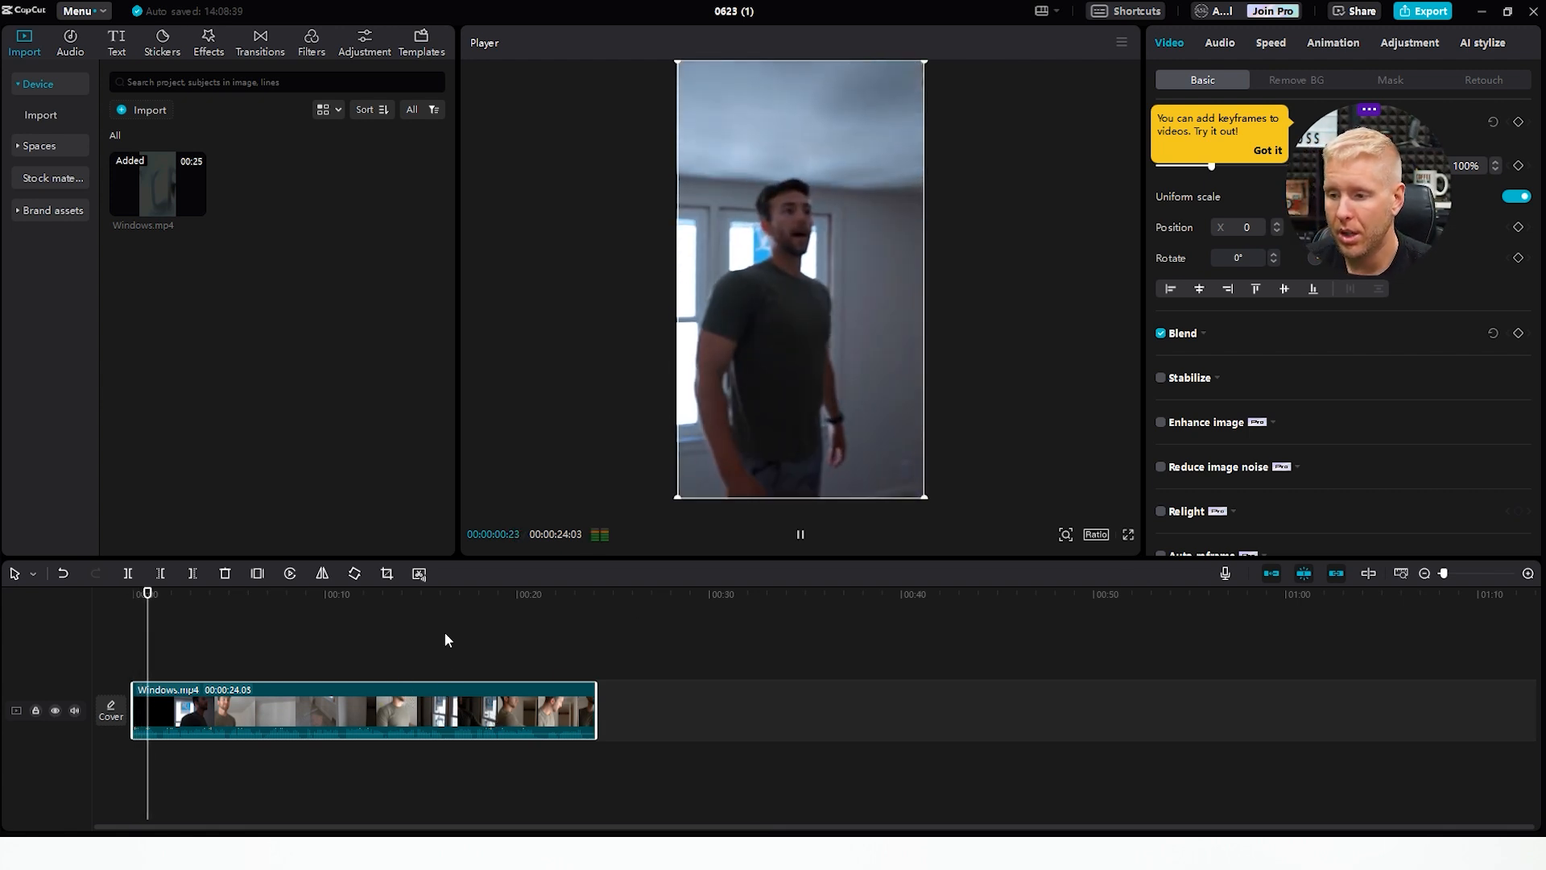
click(164, 595)
click(133, 596)
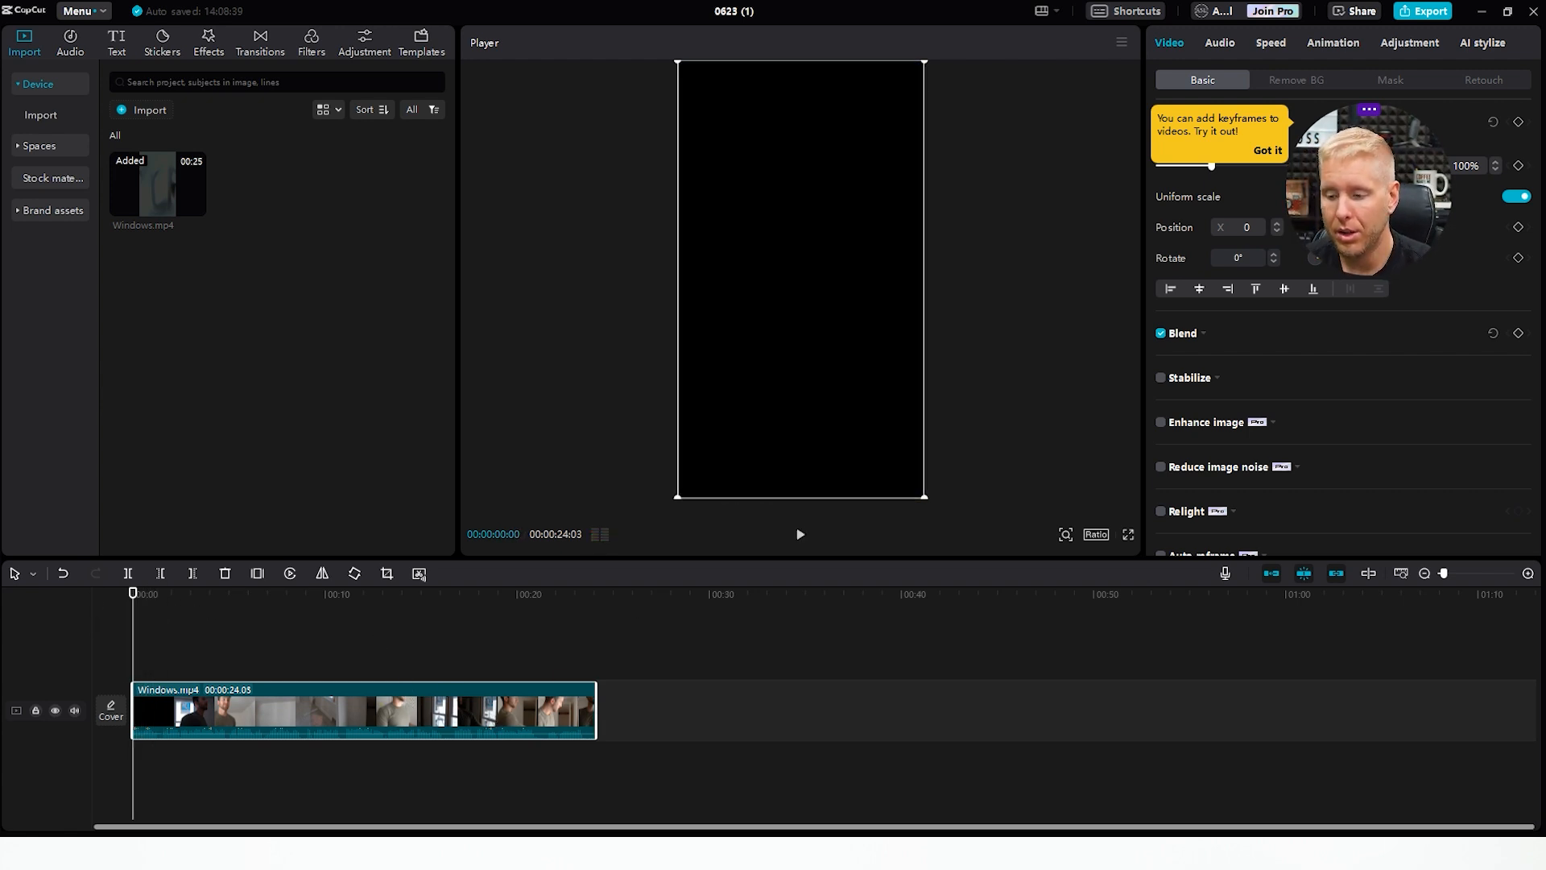
key(space)
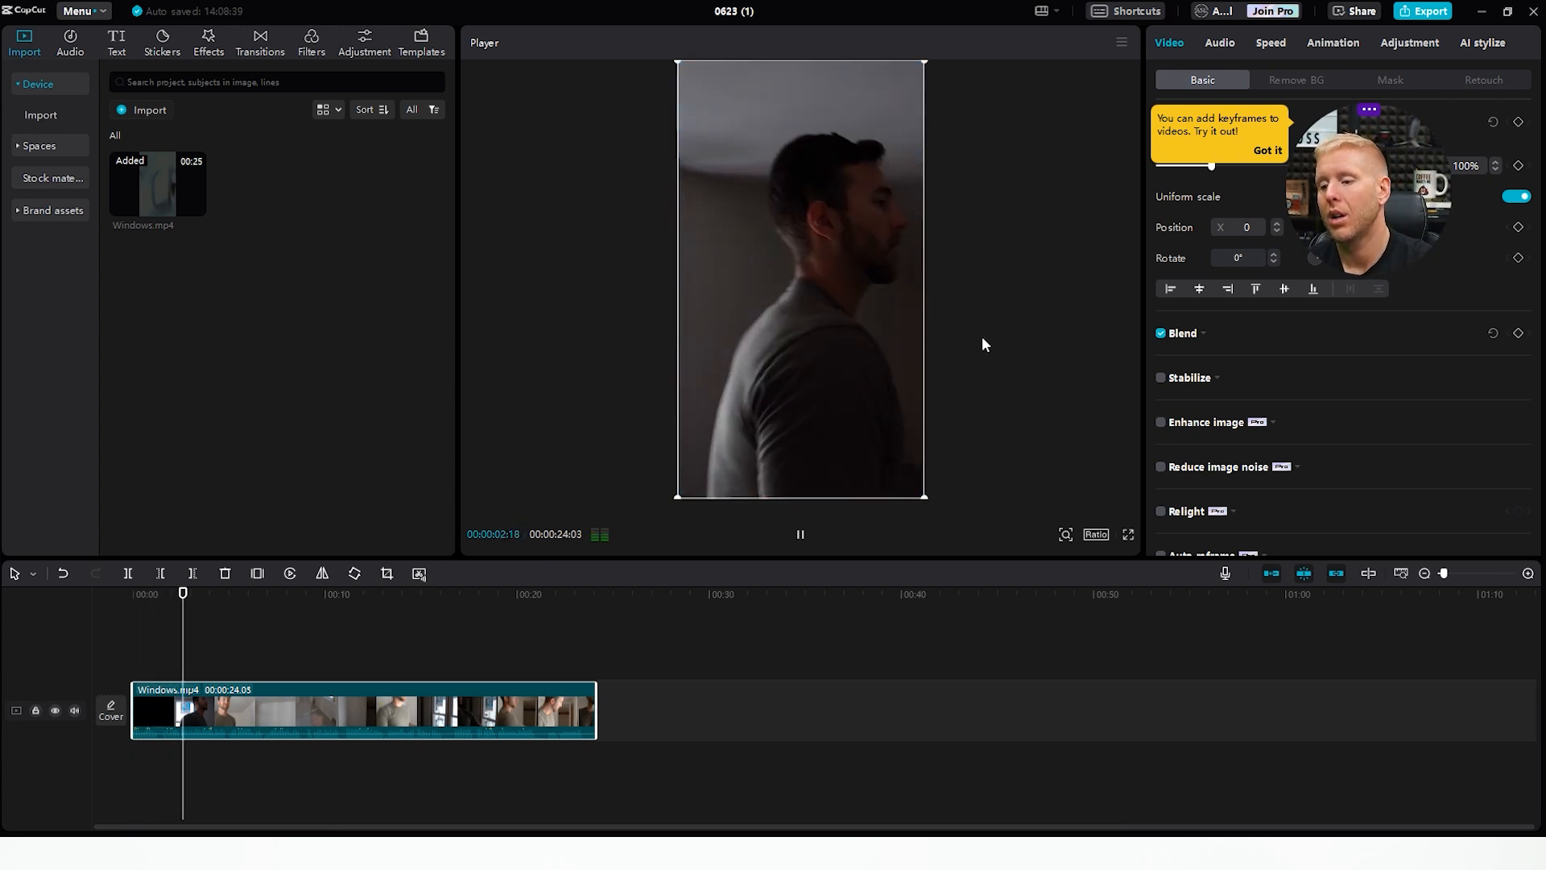
key(space)
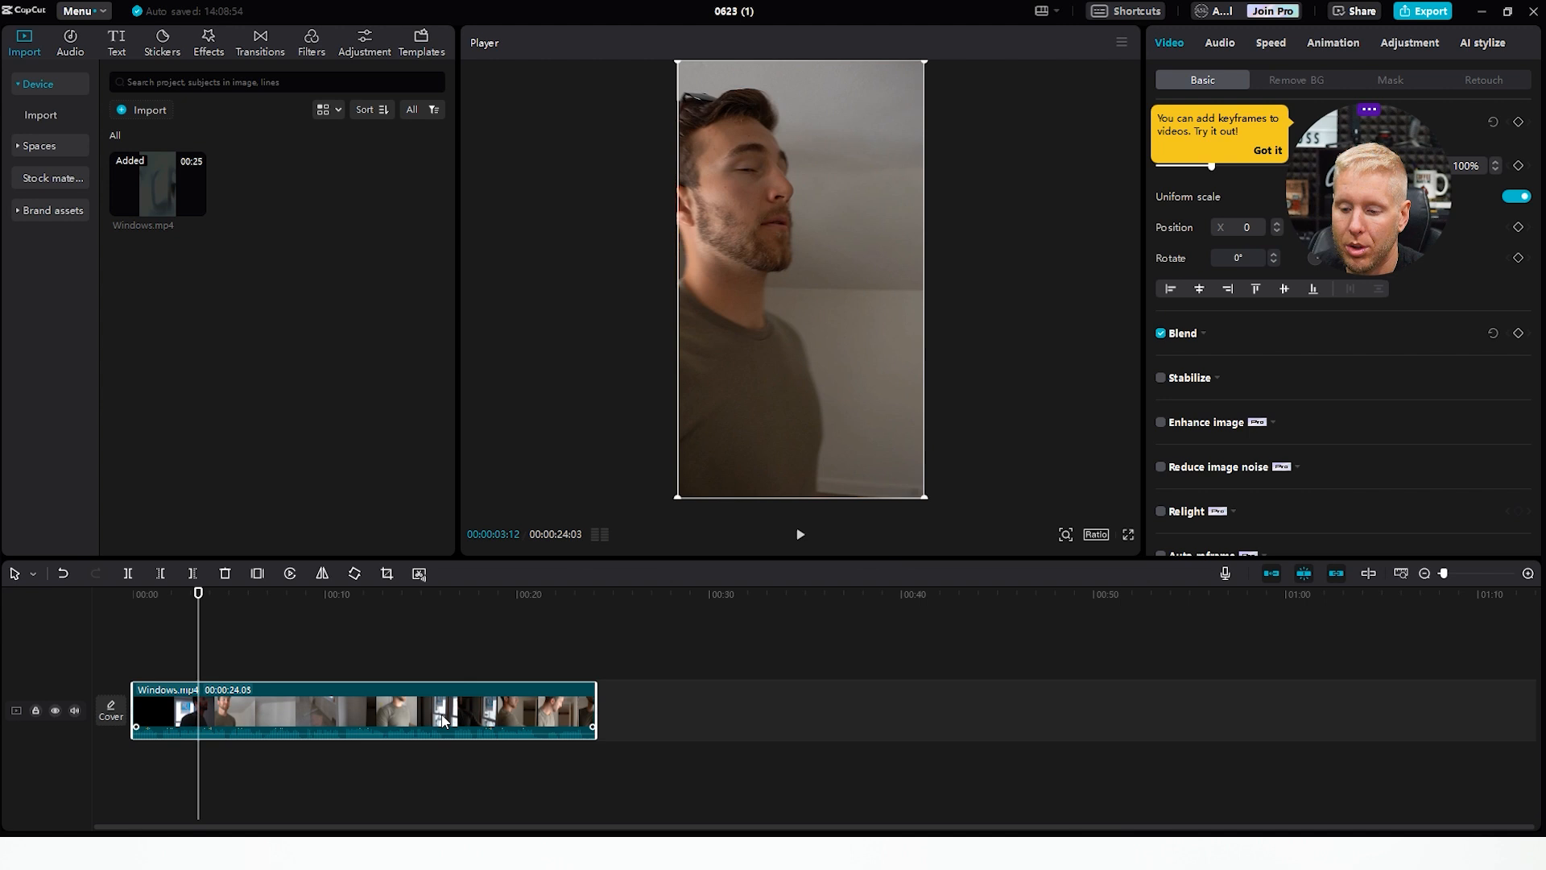
- Generate automatic captions for the clip with English as source language and no translation
click(126, 40)
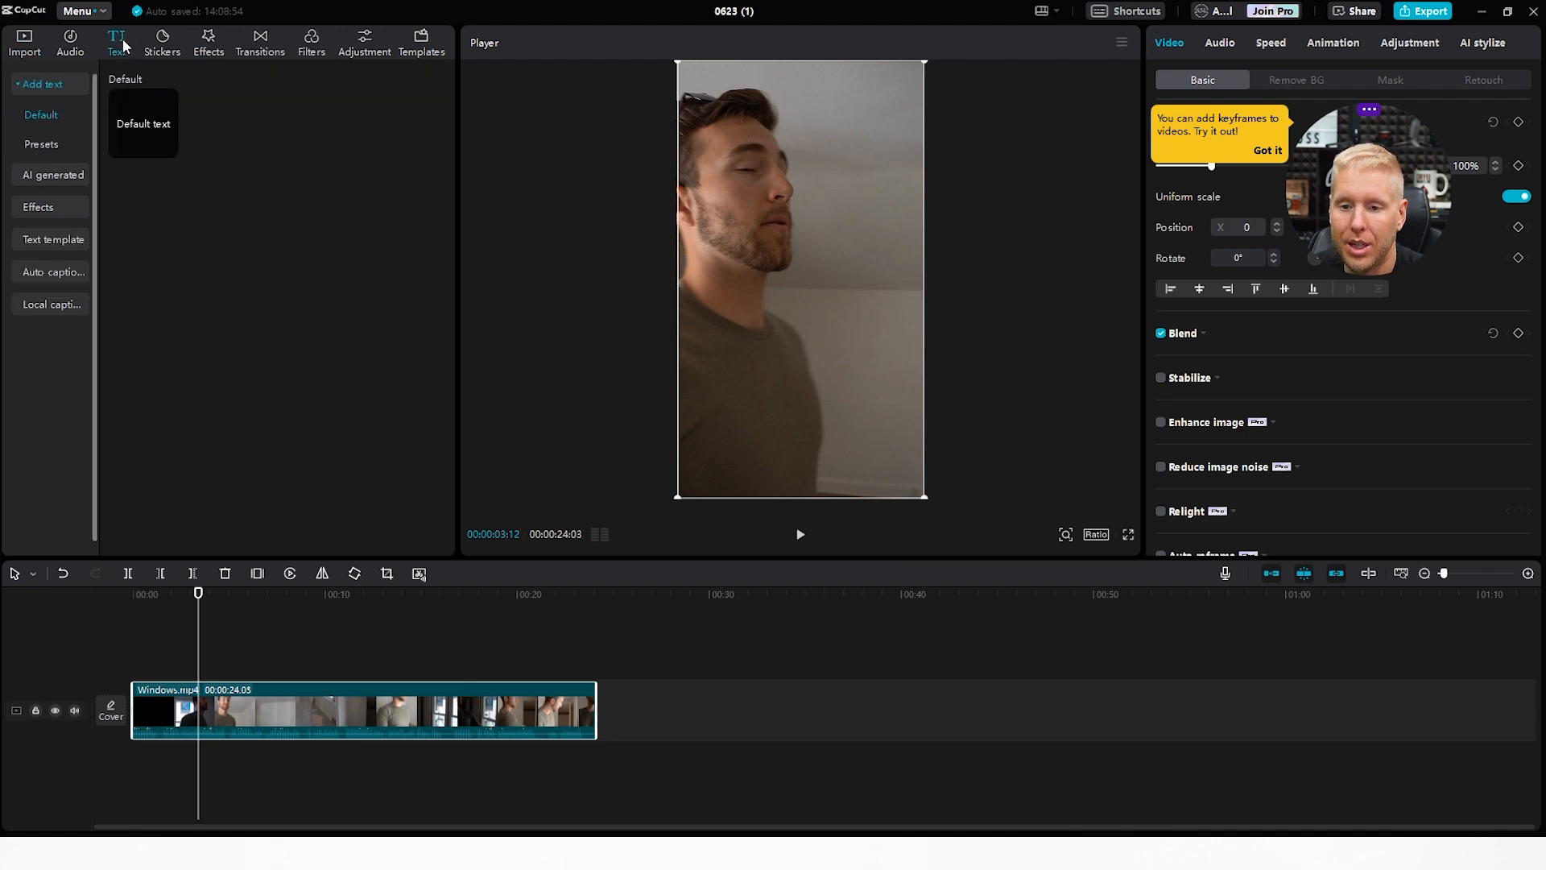
click(52, 213)
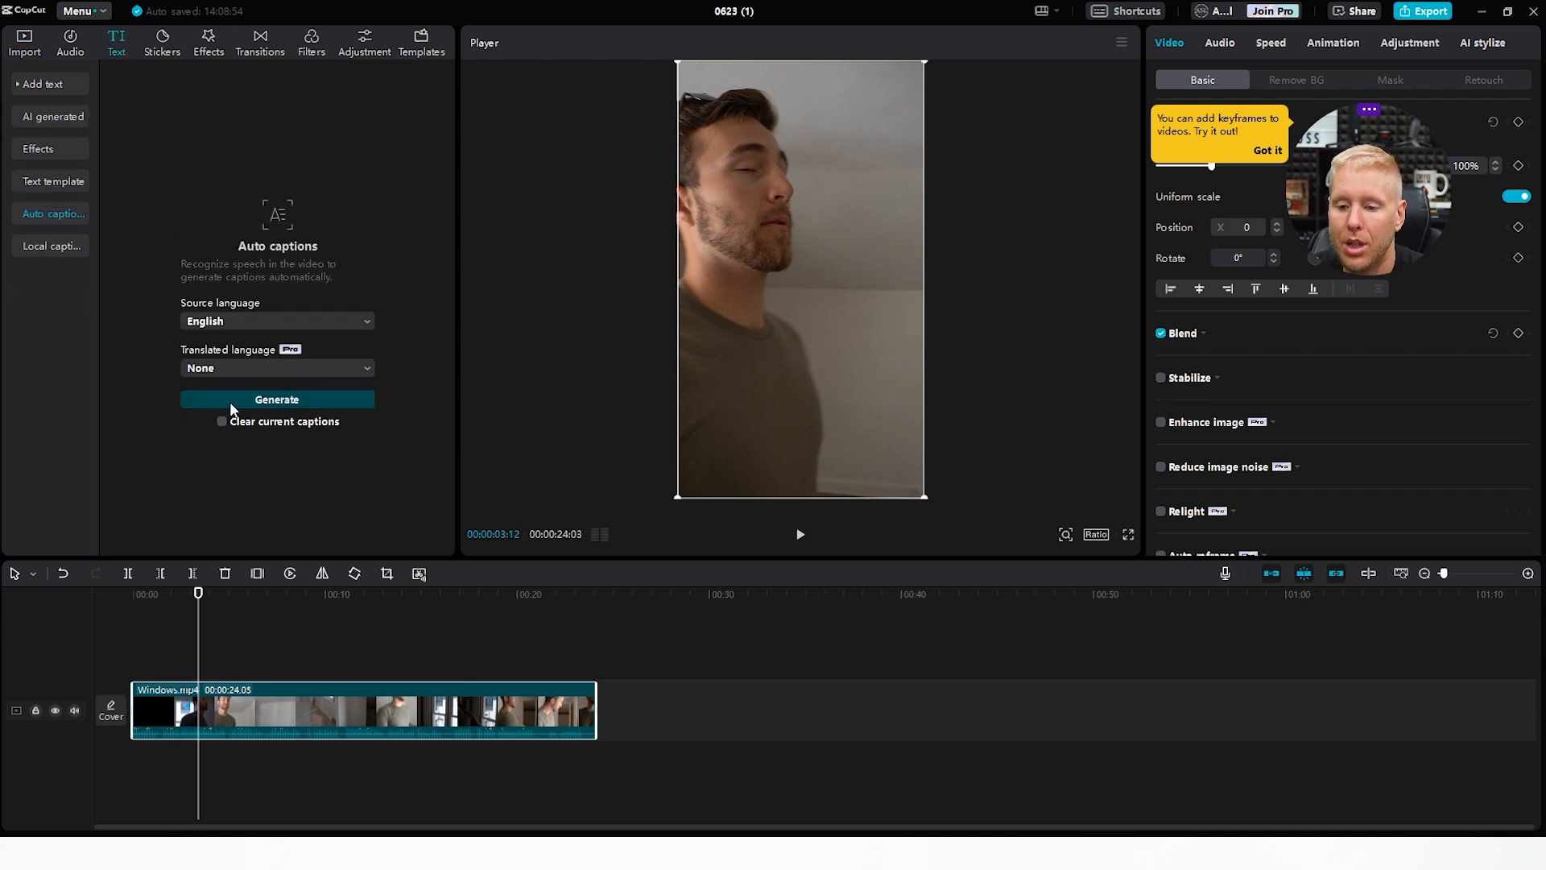
click(277, 399)
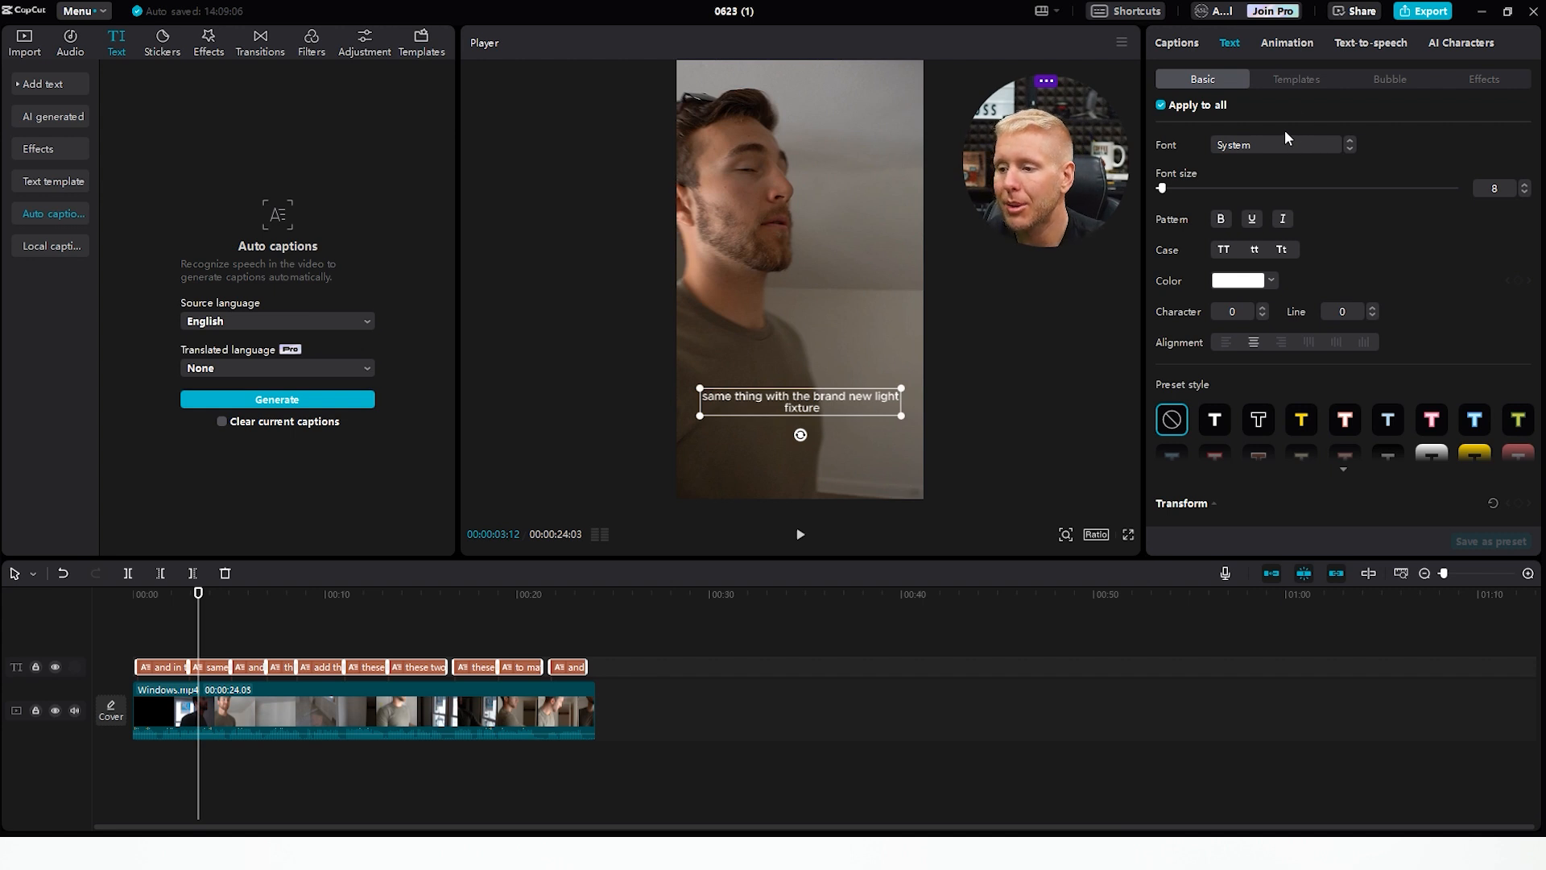
- Apply the free plain white QUICK text template from the first row to all captions and preview it briefly
click(1305, 79)
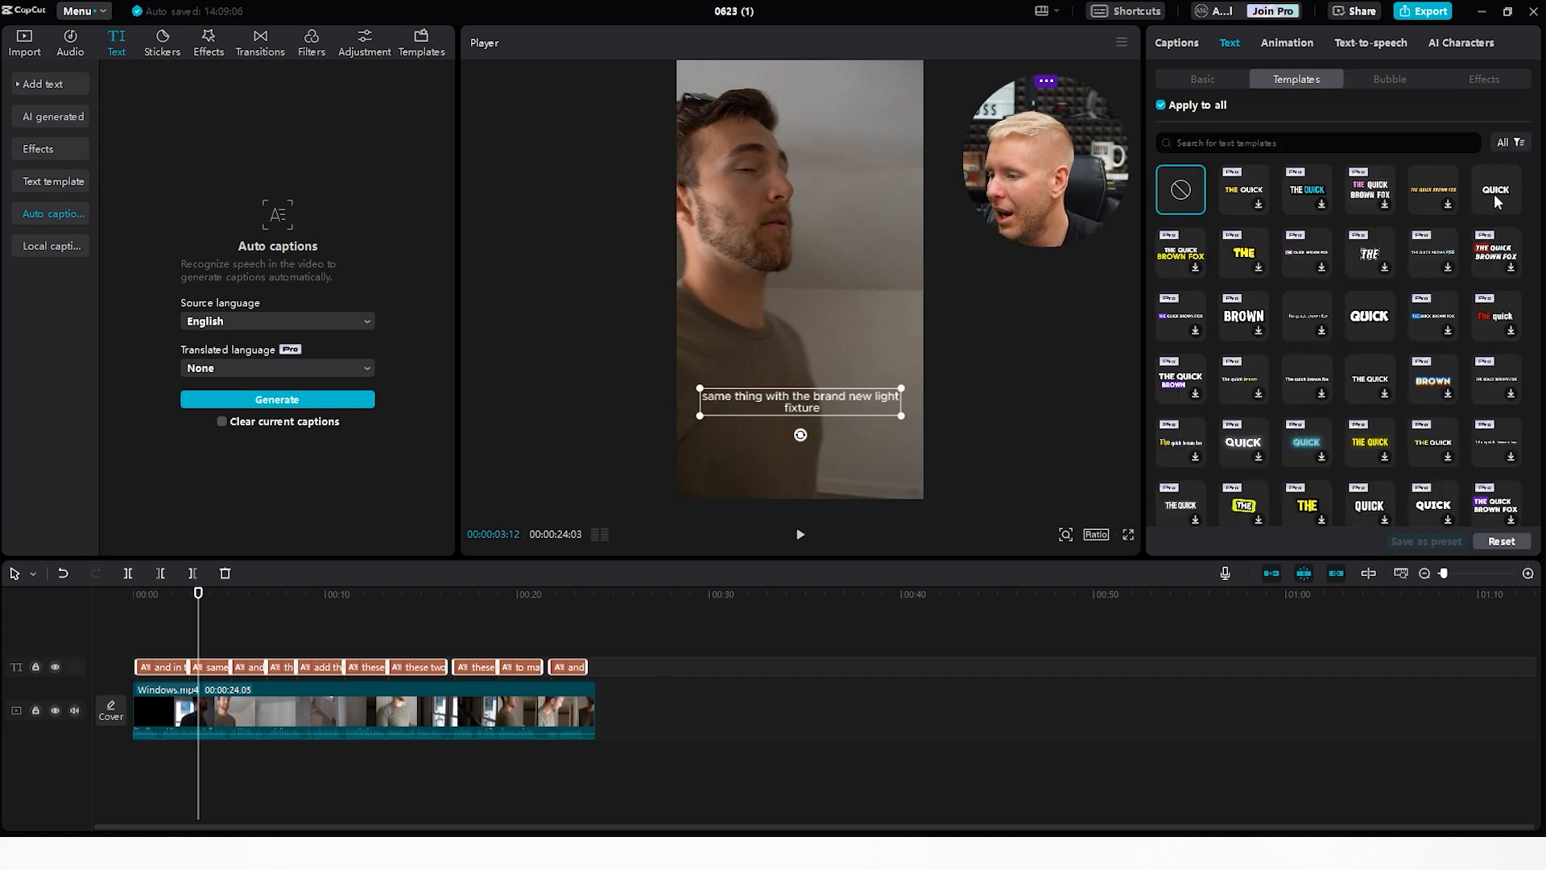
click(1495, 193)
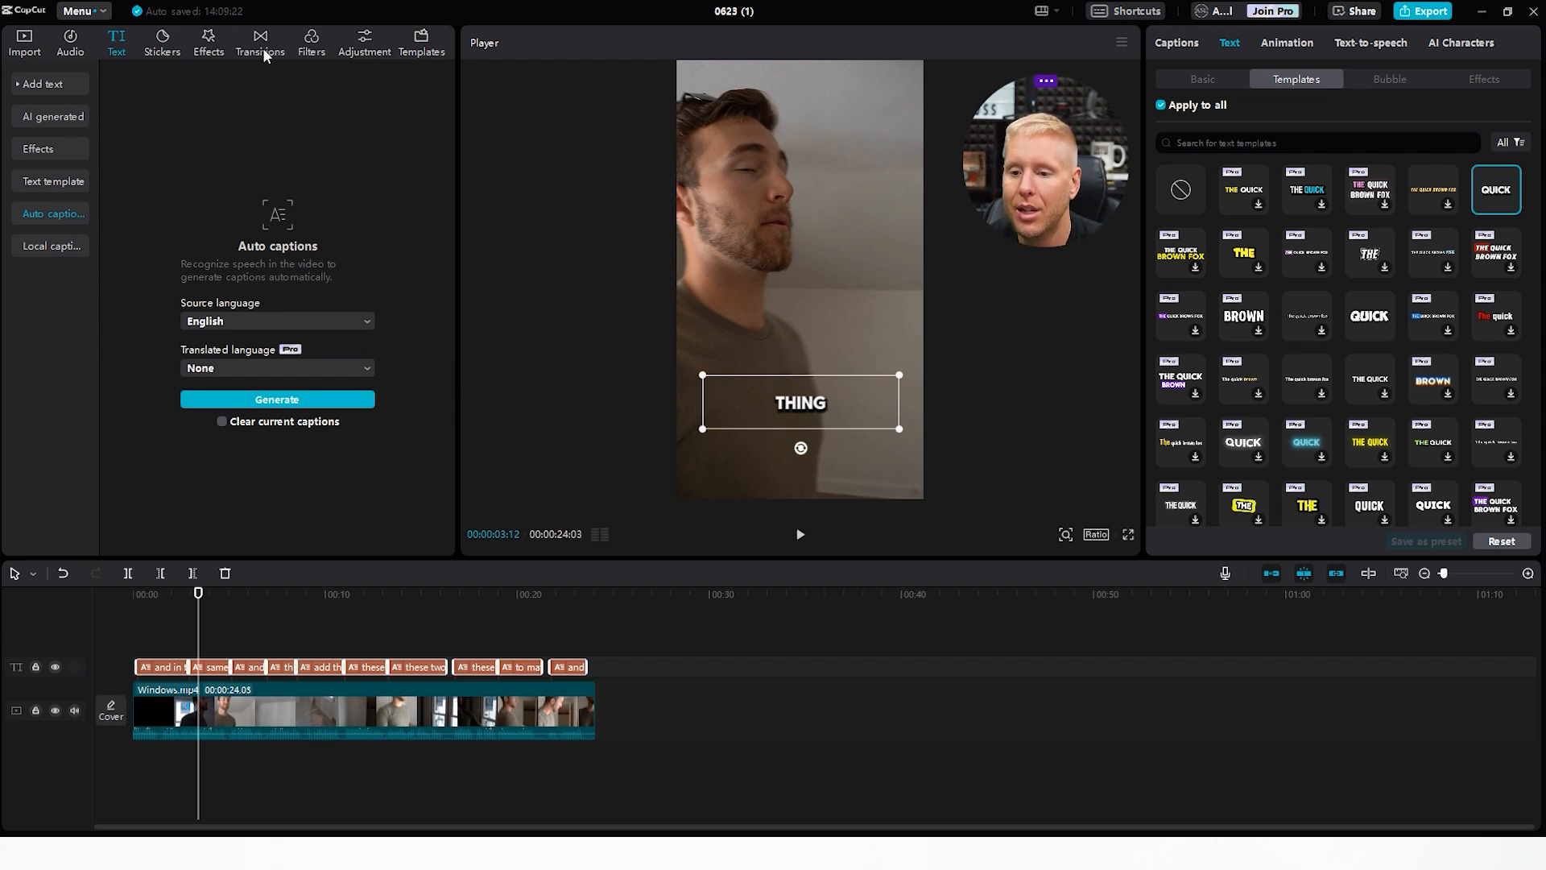
key(space)
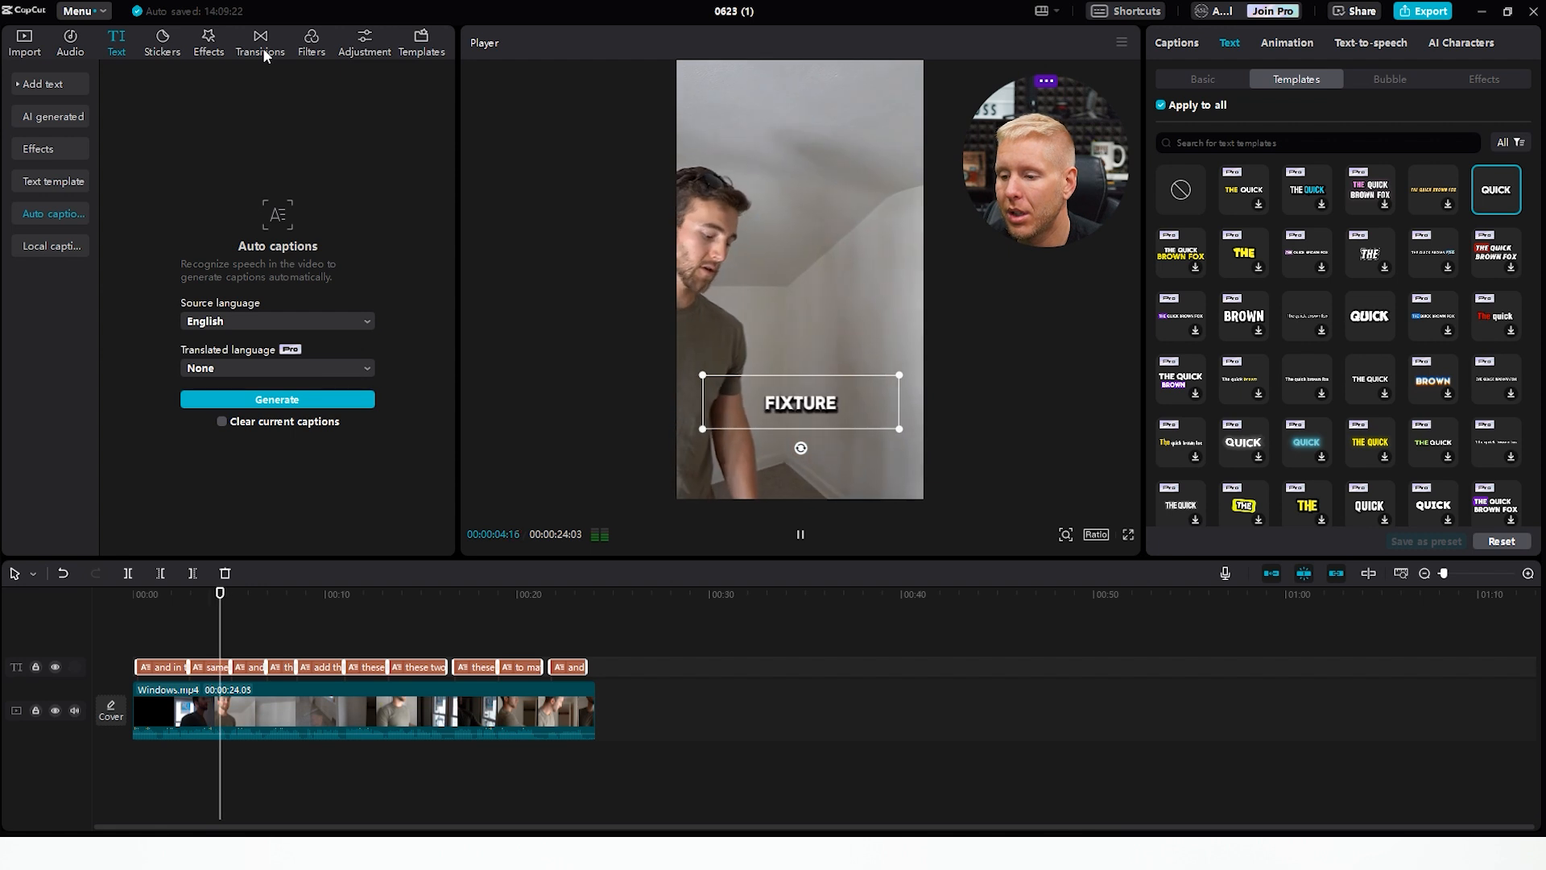
key(space)
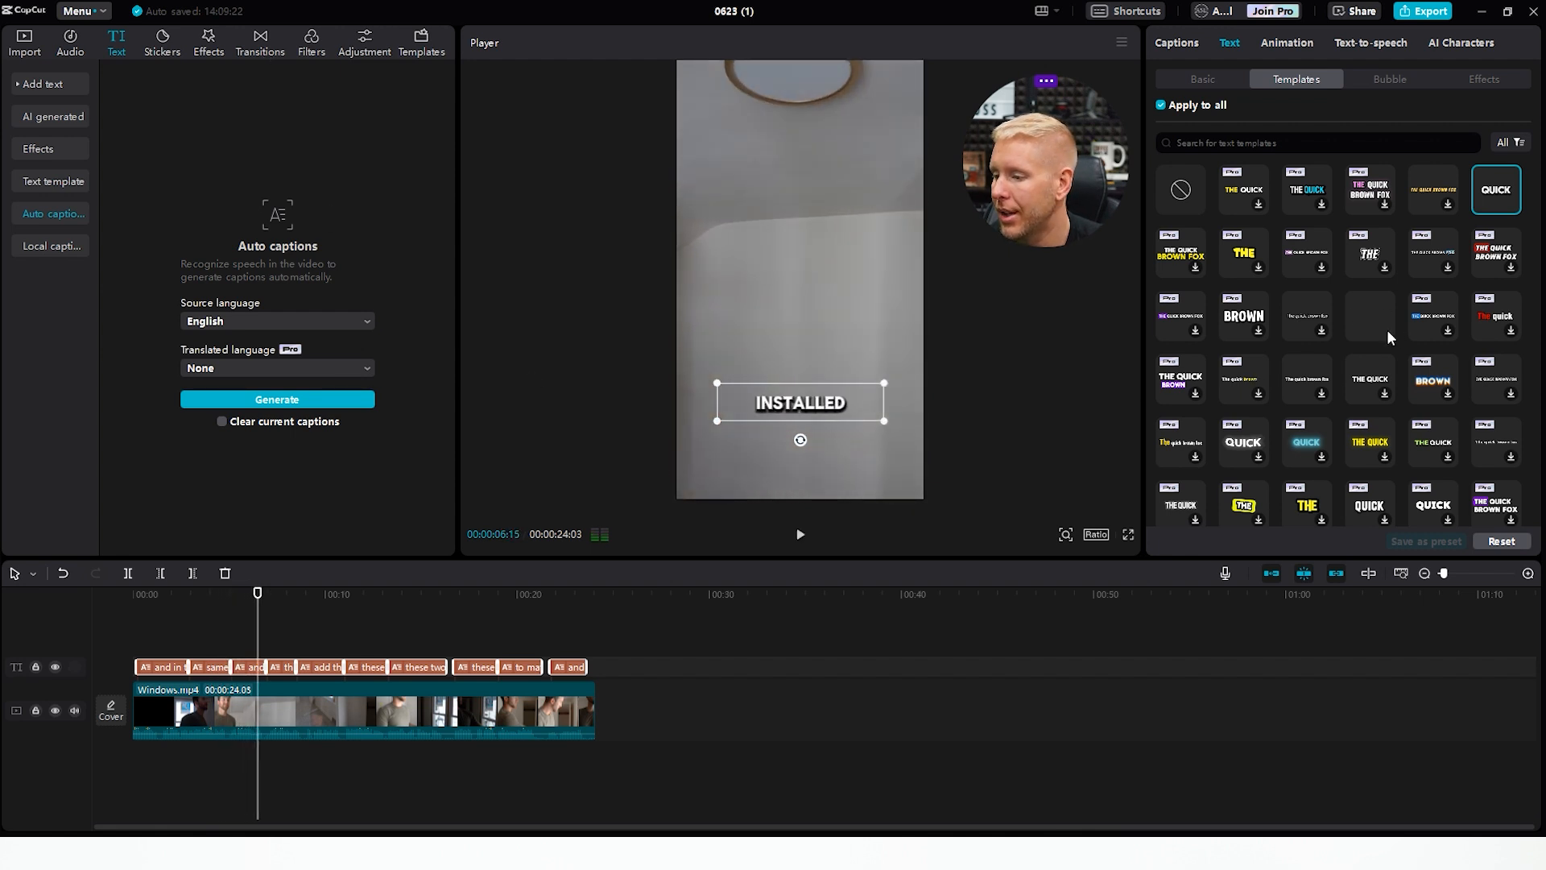
- Apply the bold white QUICK template with the thick black outline to all captions and play the video to check it
click(1369, 316)
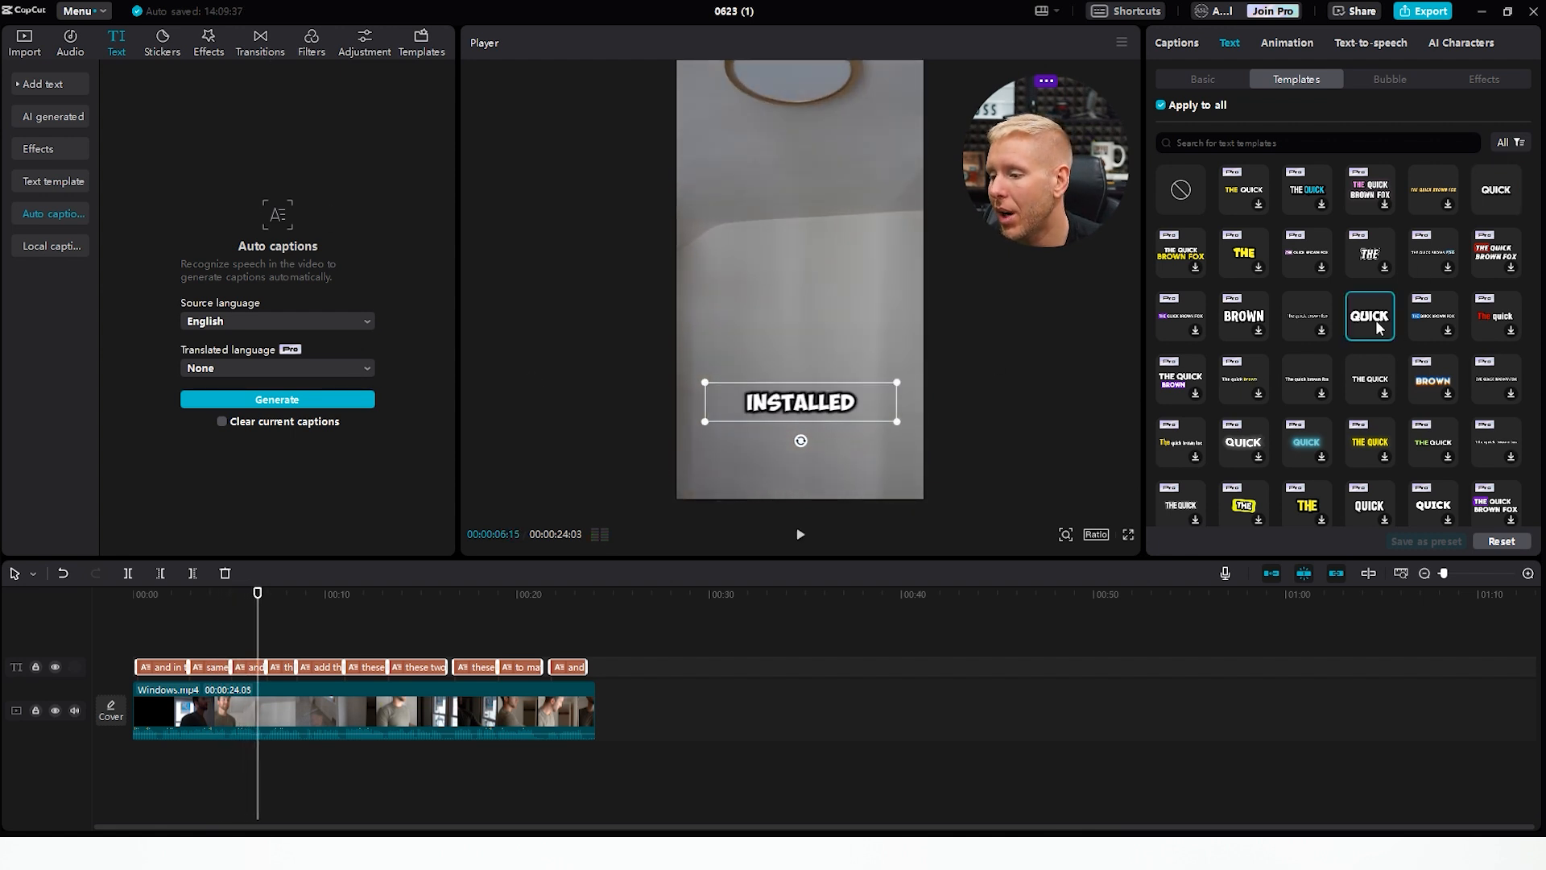
key(space)
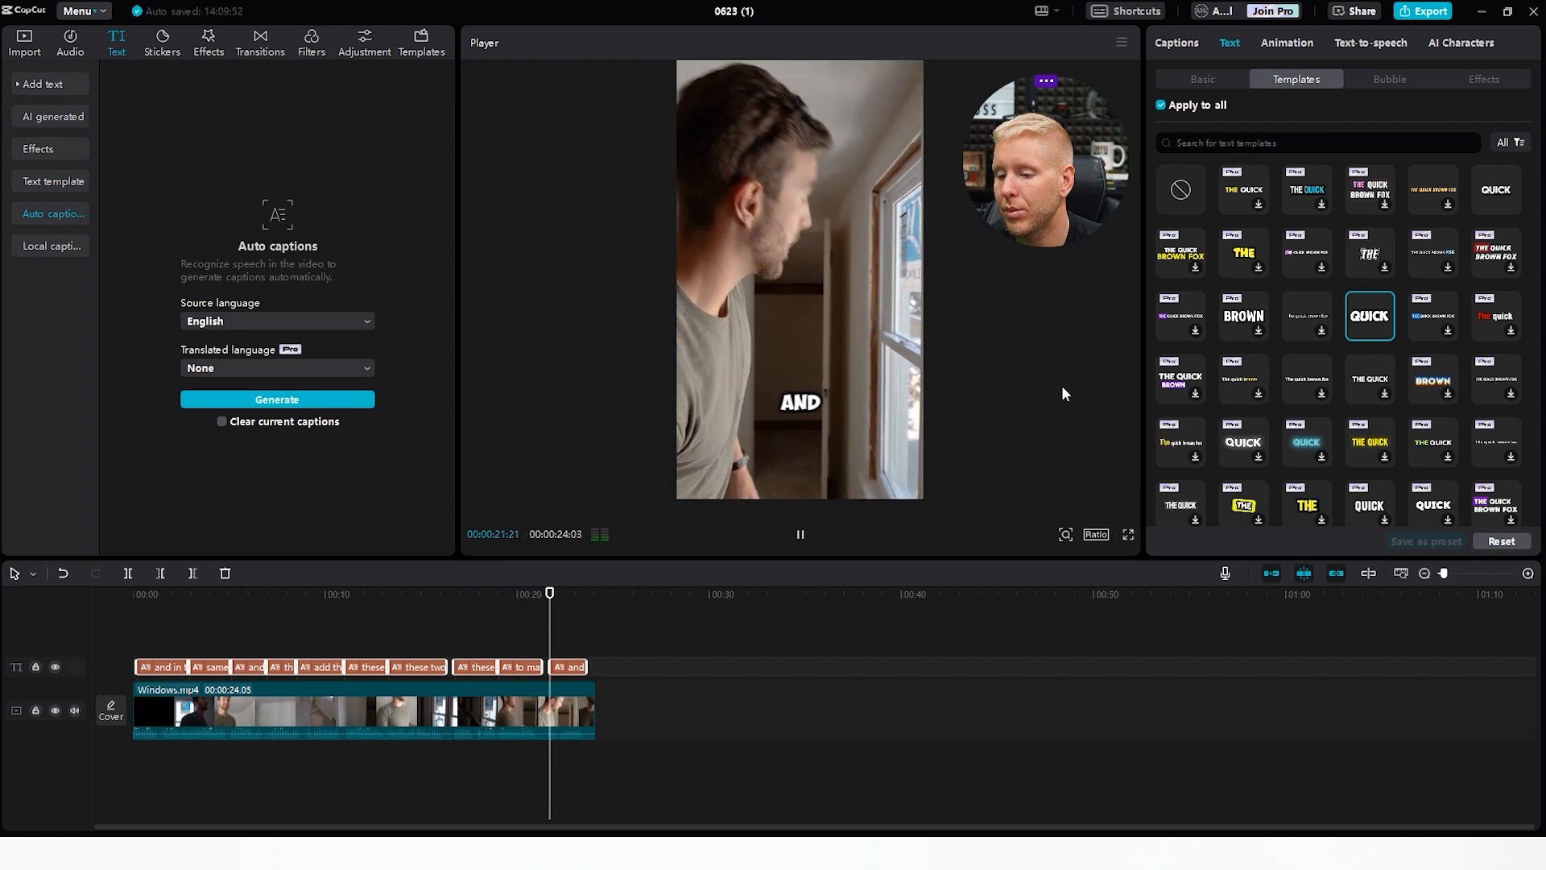
key(space)
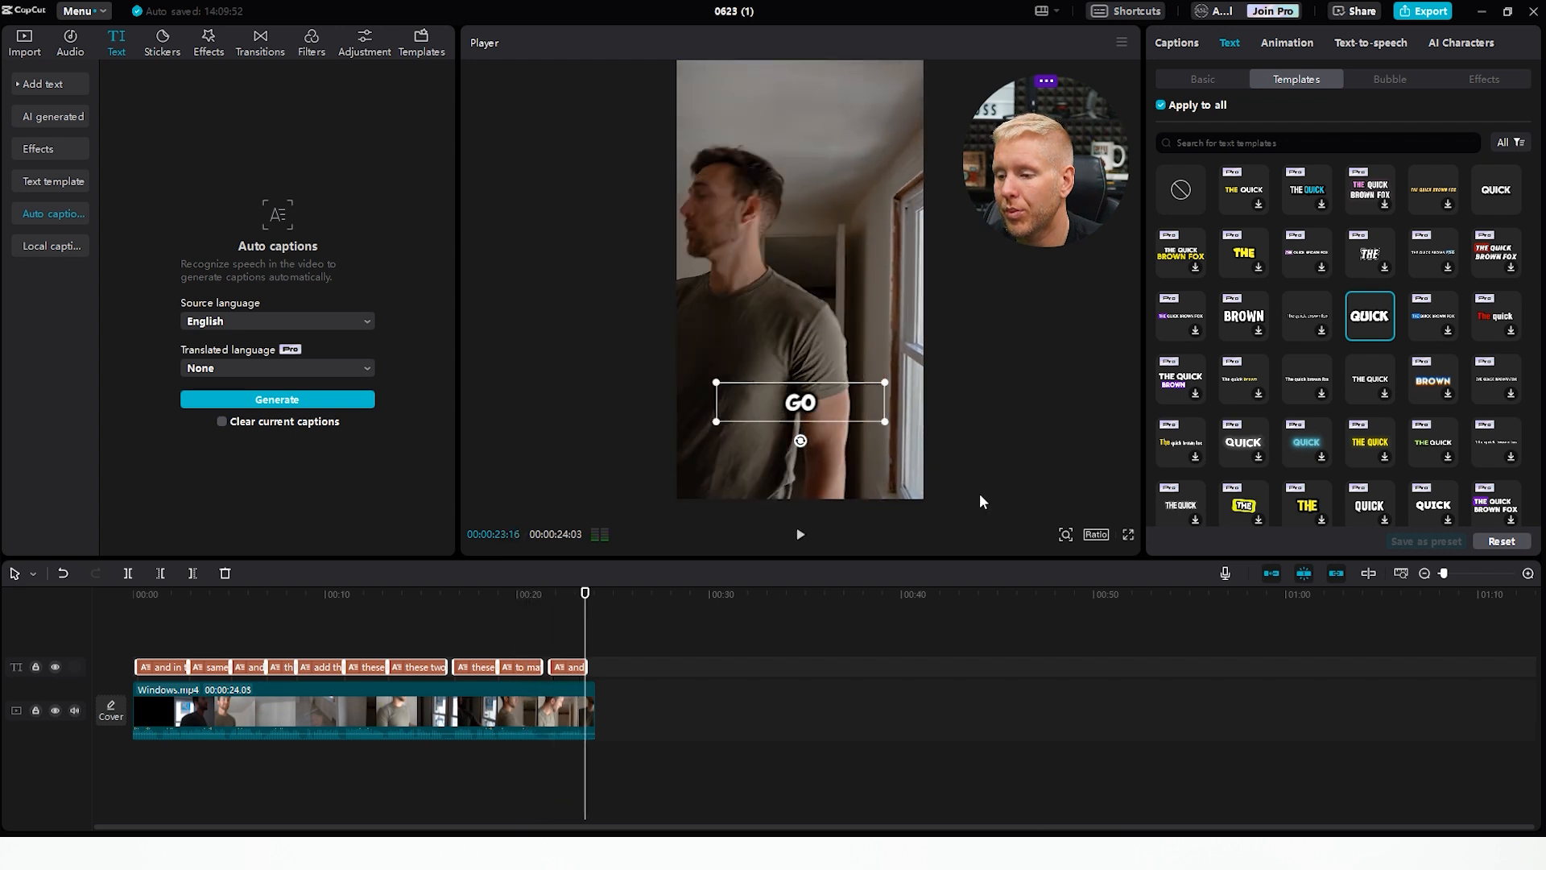
drag(590, 605, 41, 620)
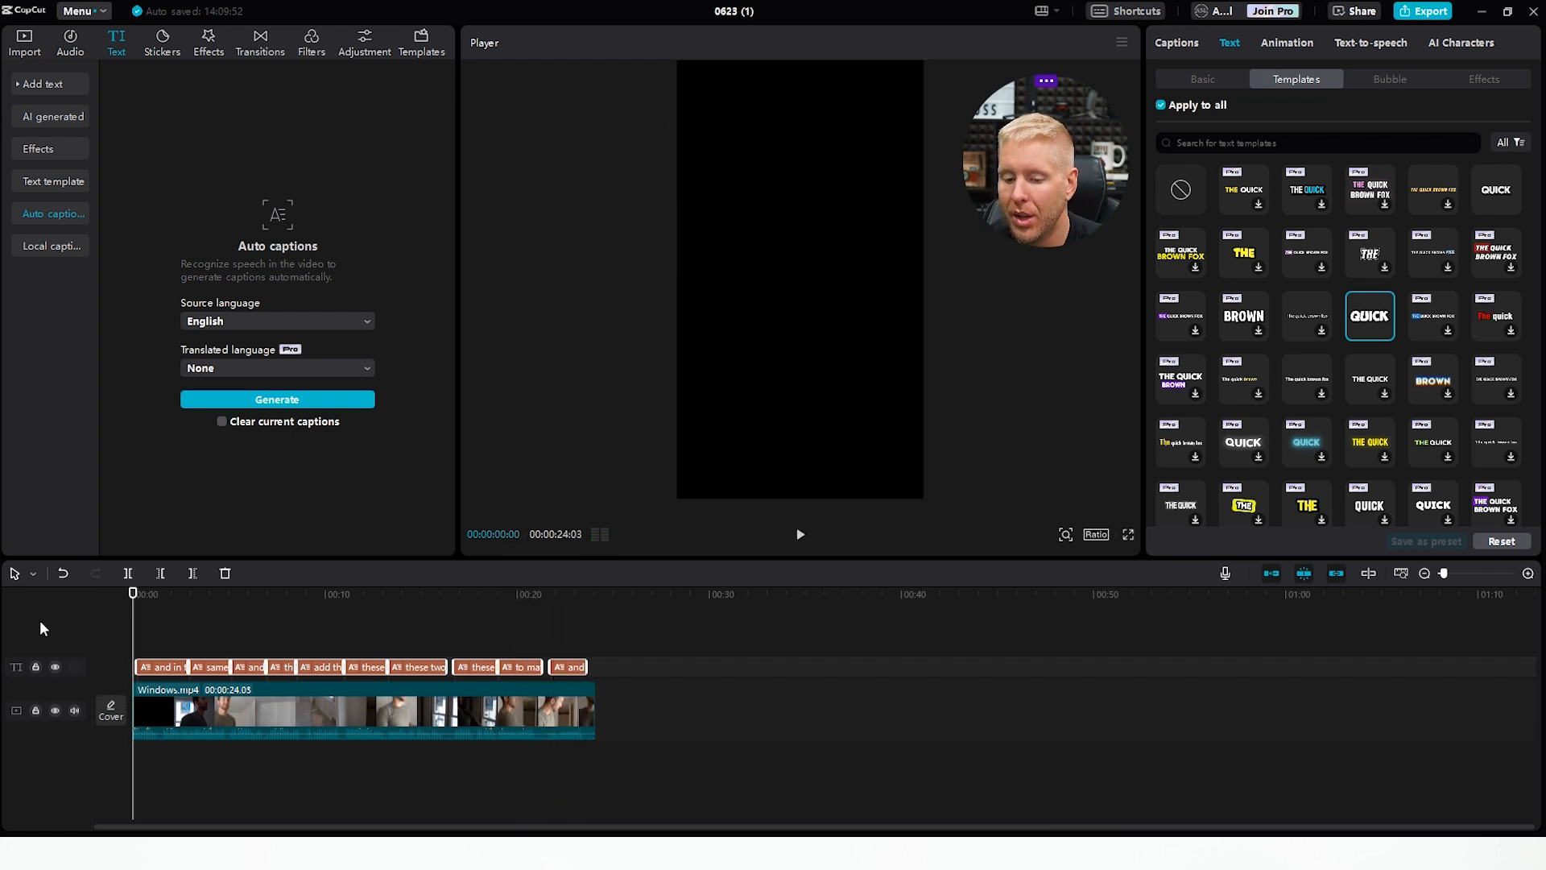
key(space)
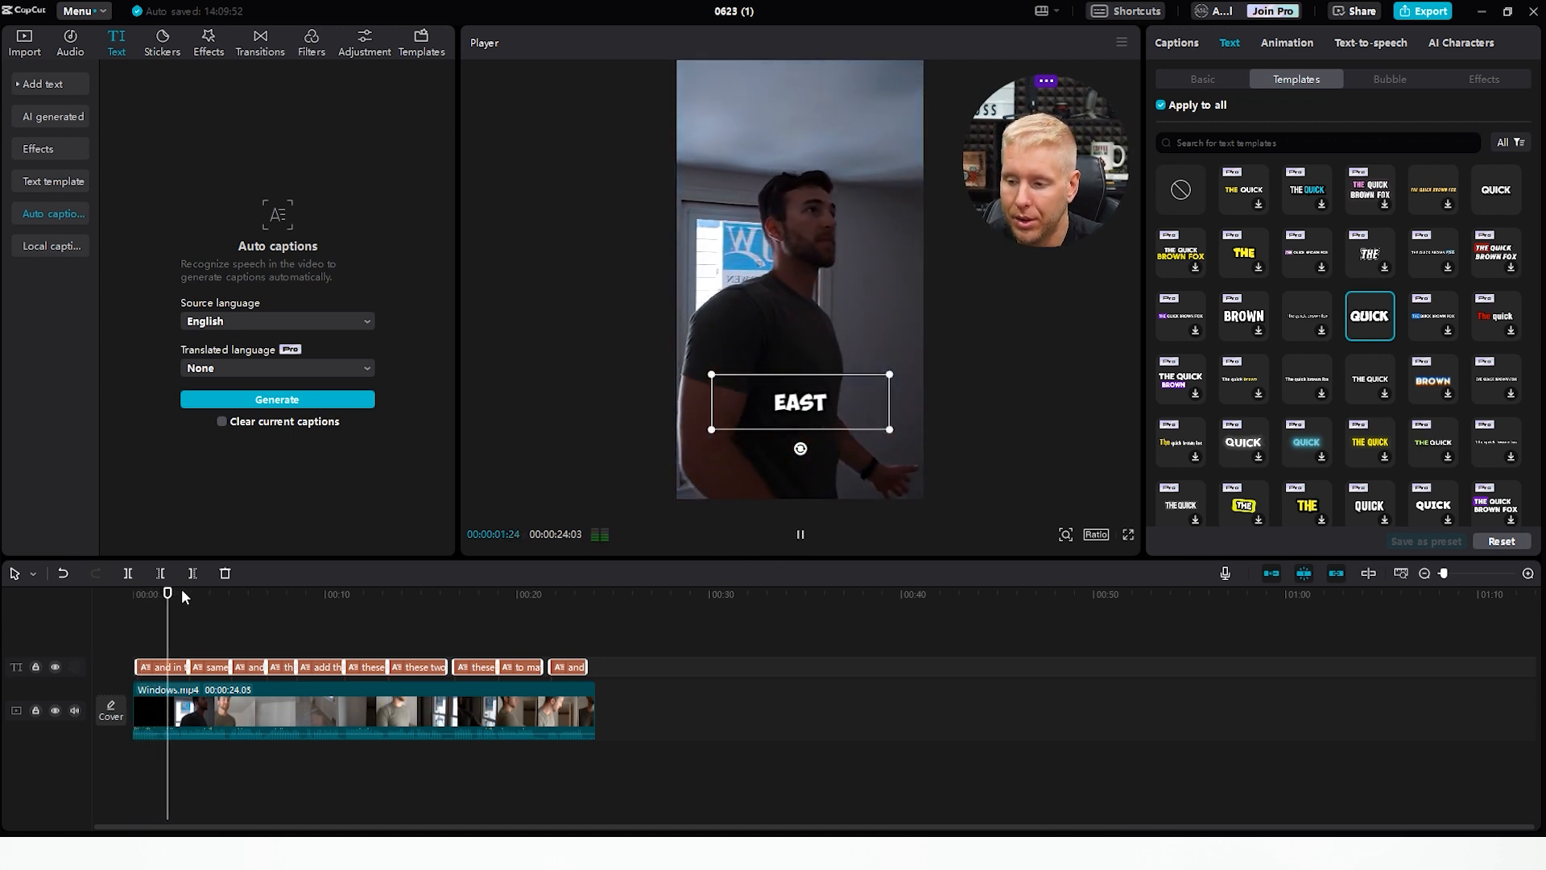
drag(161, 603, 141, 600)
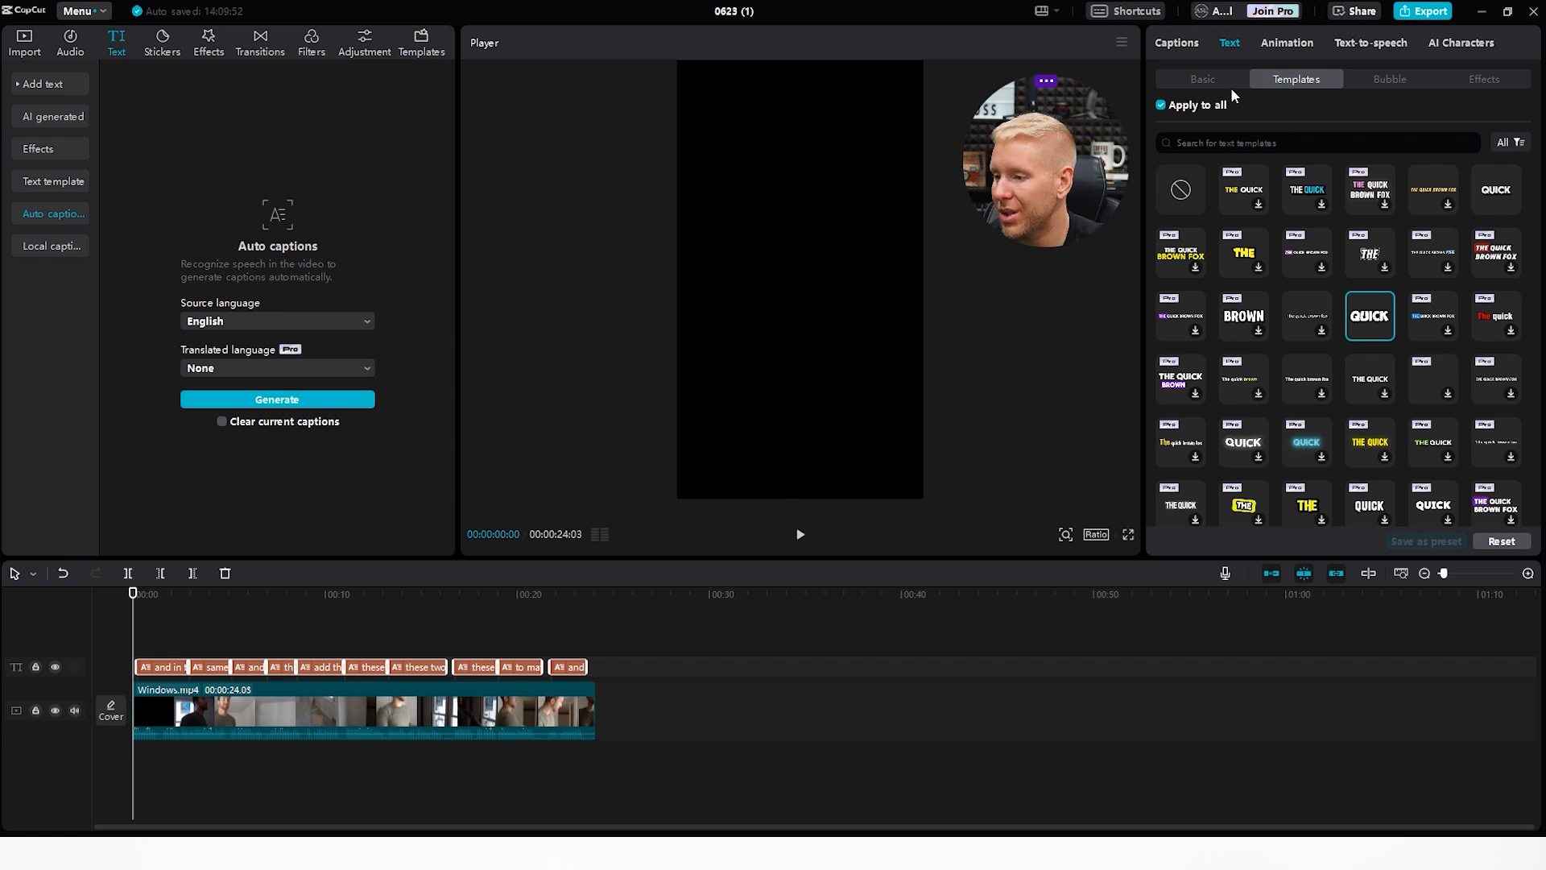
- Color the word "last" in the first caption red (FF0000)
click(1206, 77)
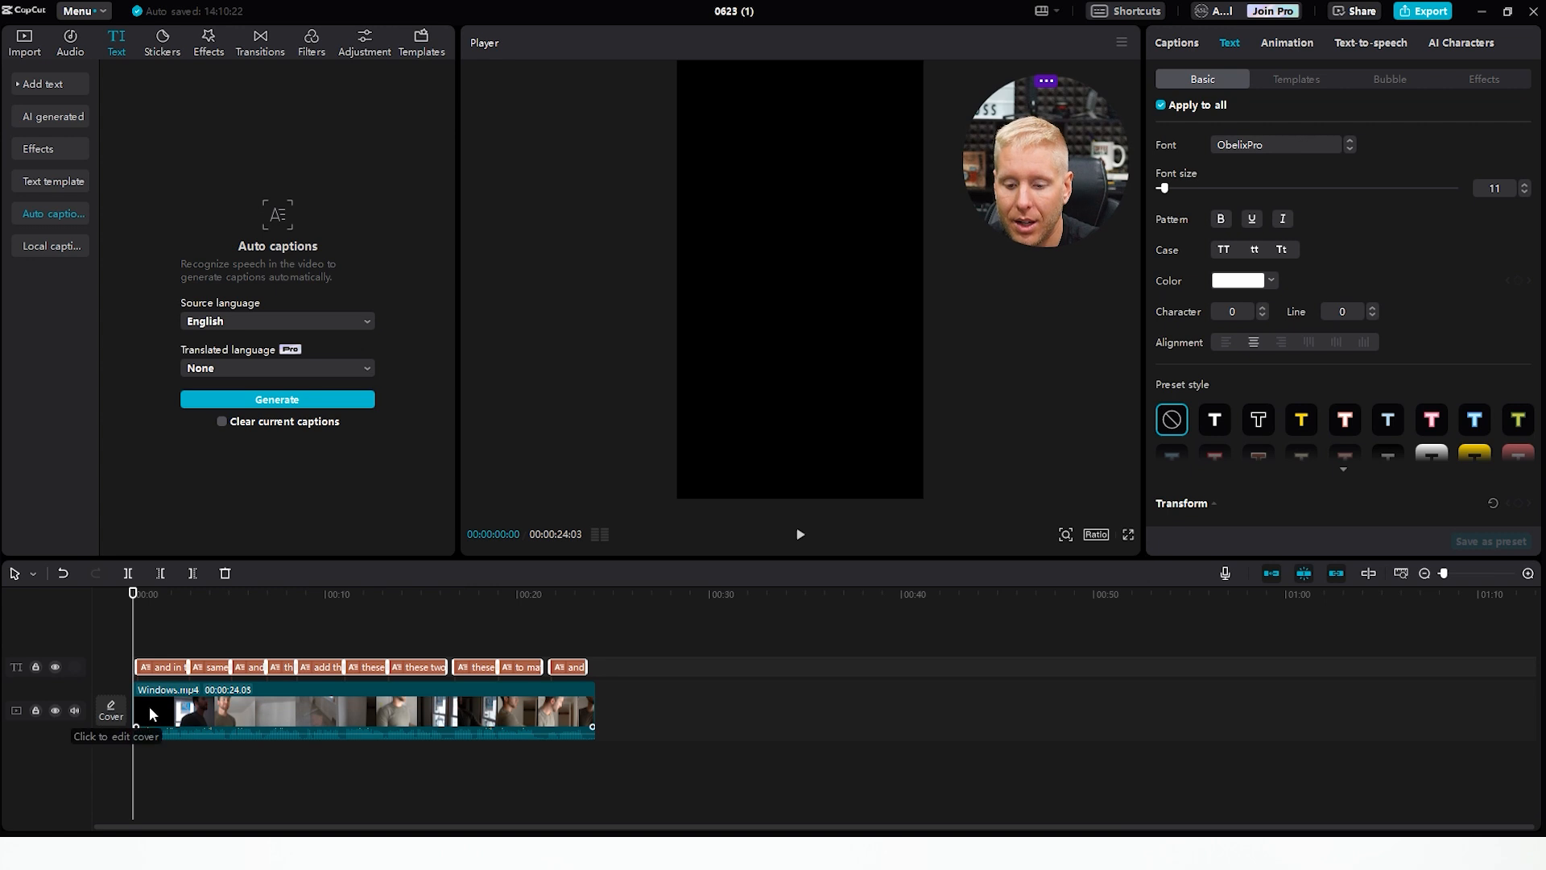
click(144, 636)
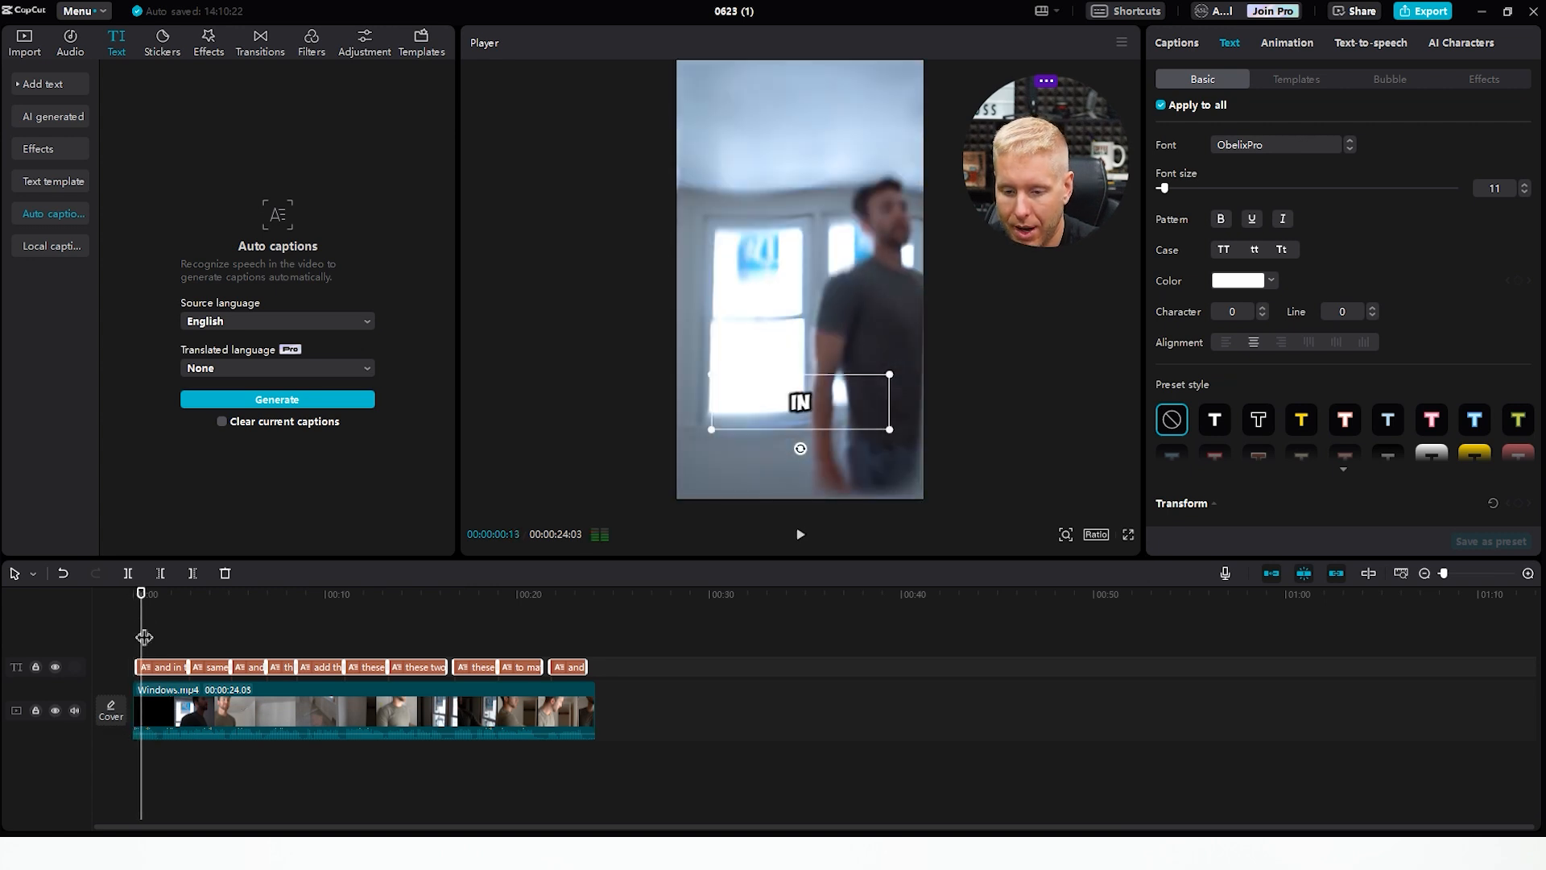
key(space)
key(space)
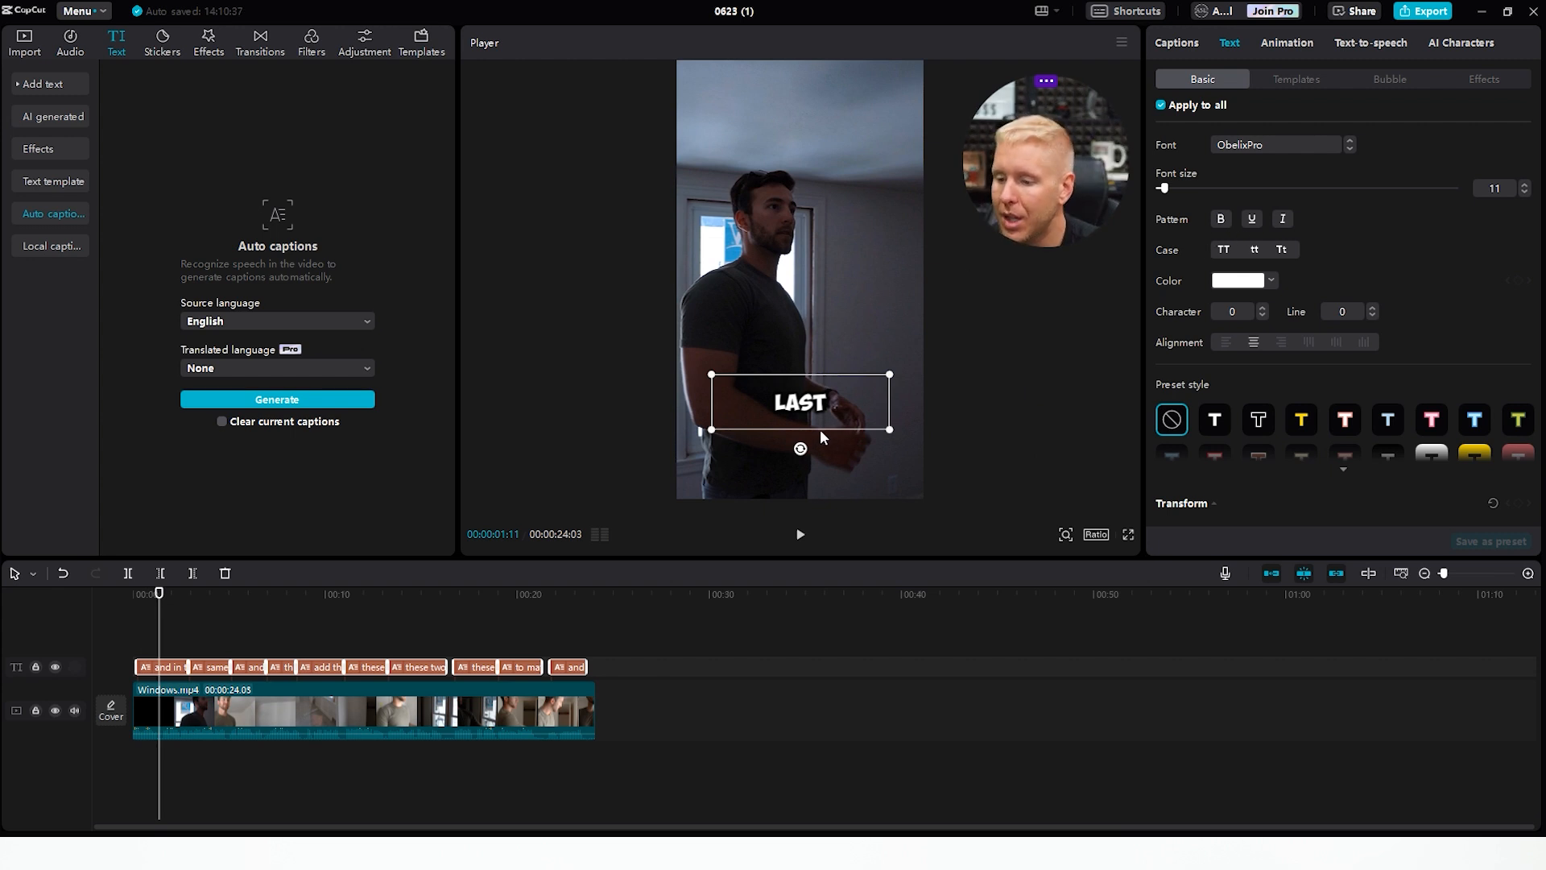
click(167, 667)
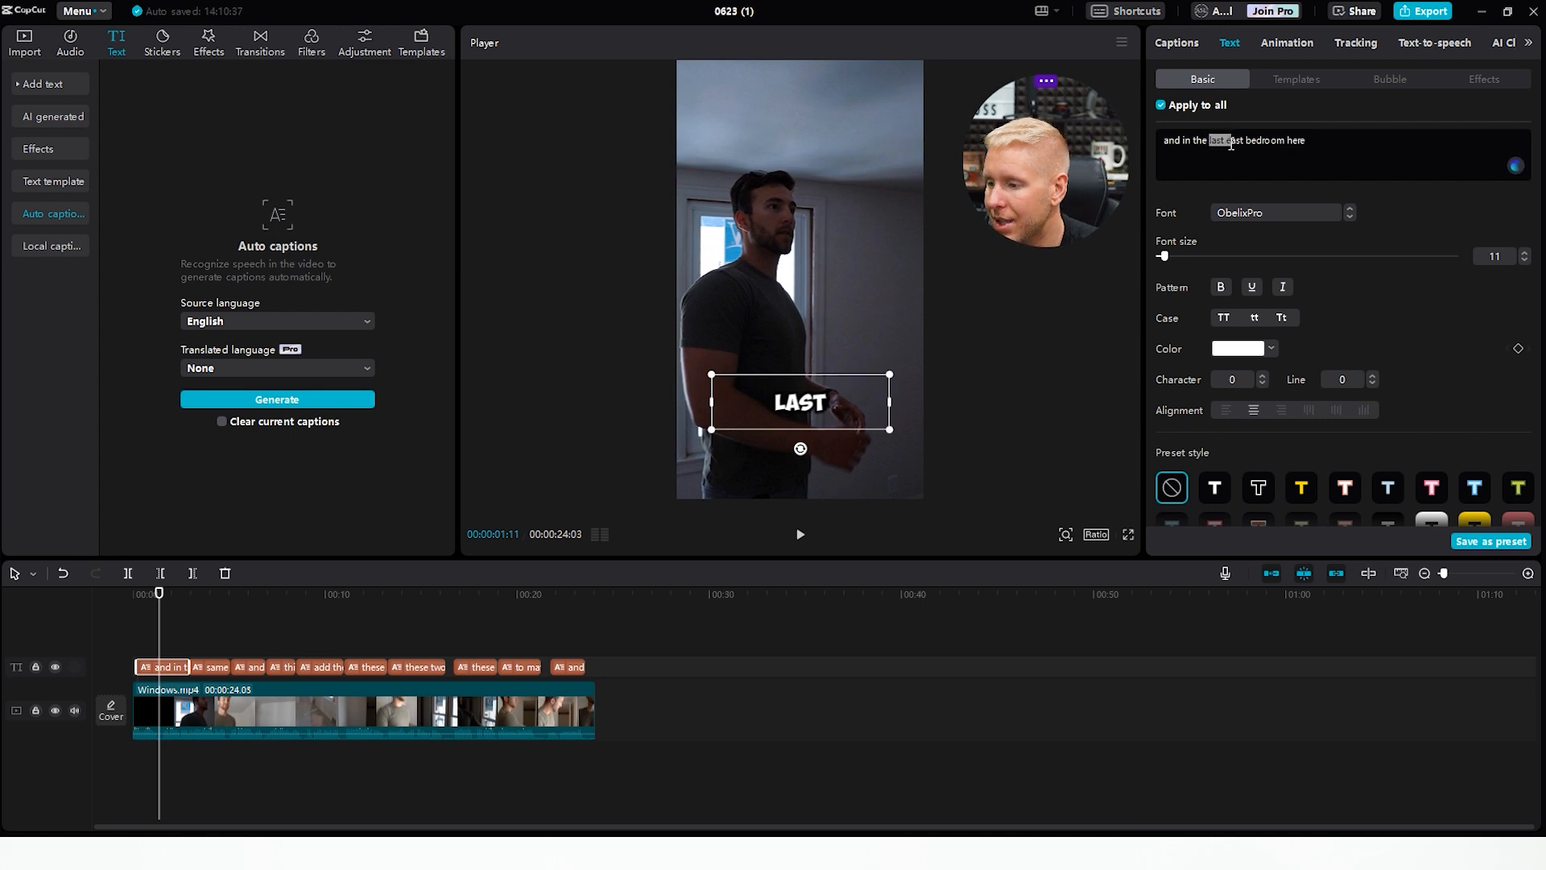
click(1260, 354)
click(1355, 371)
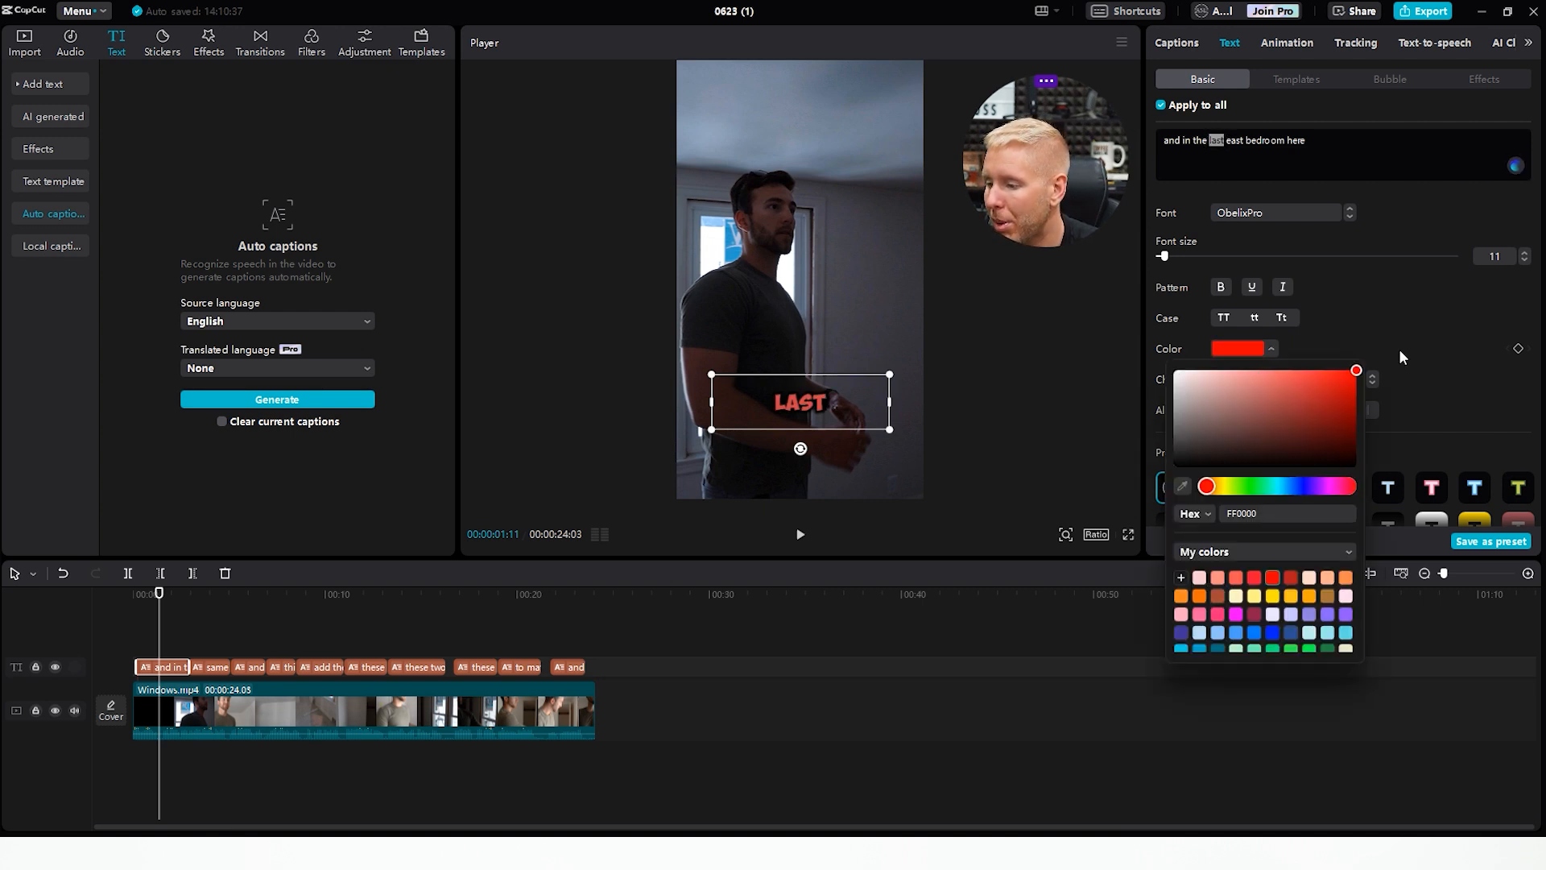
click(1404, 303)
- Play on to the word "bedroom" in the first caption and color that word red
click(799, 534)
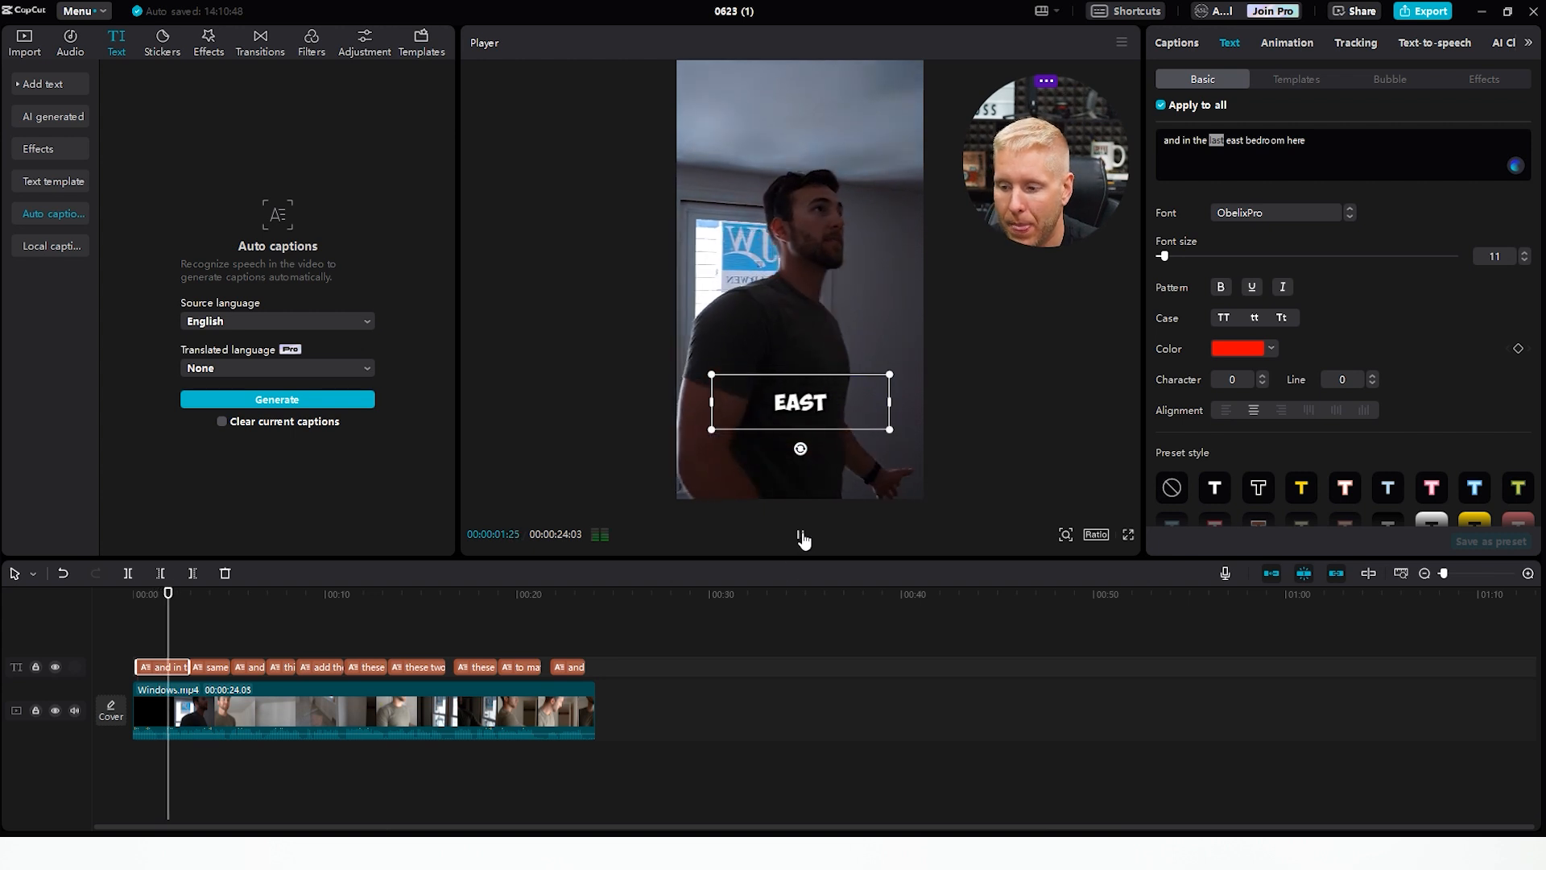
click(800, 534)
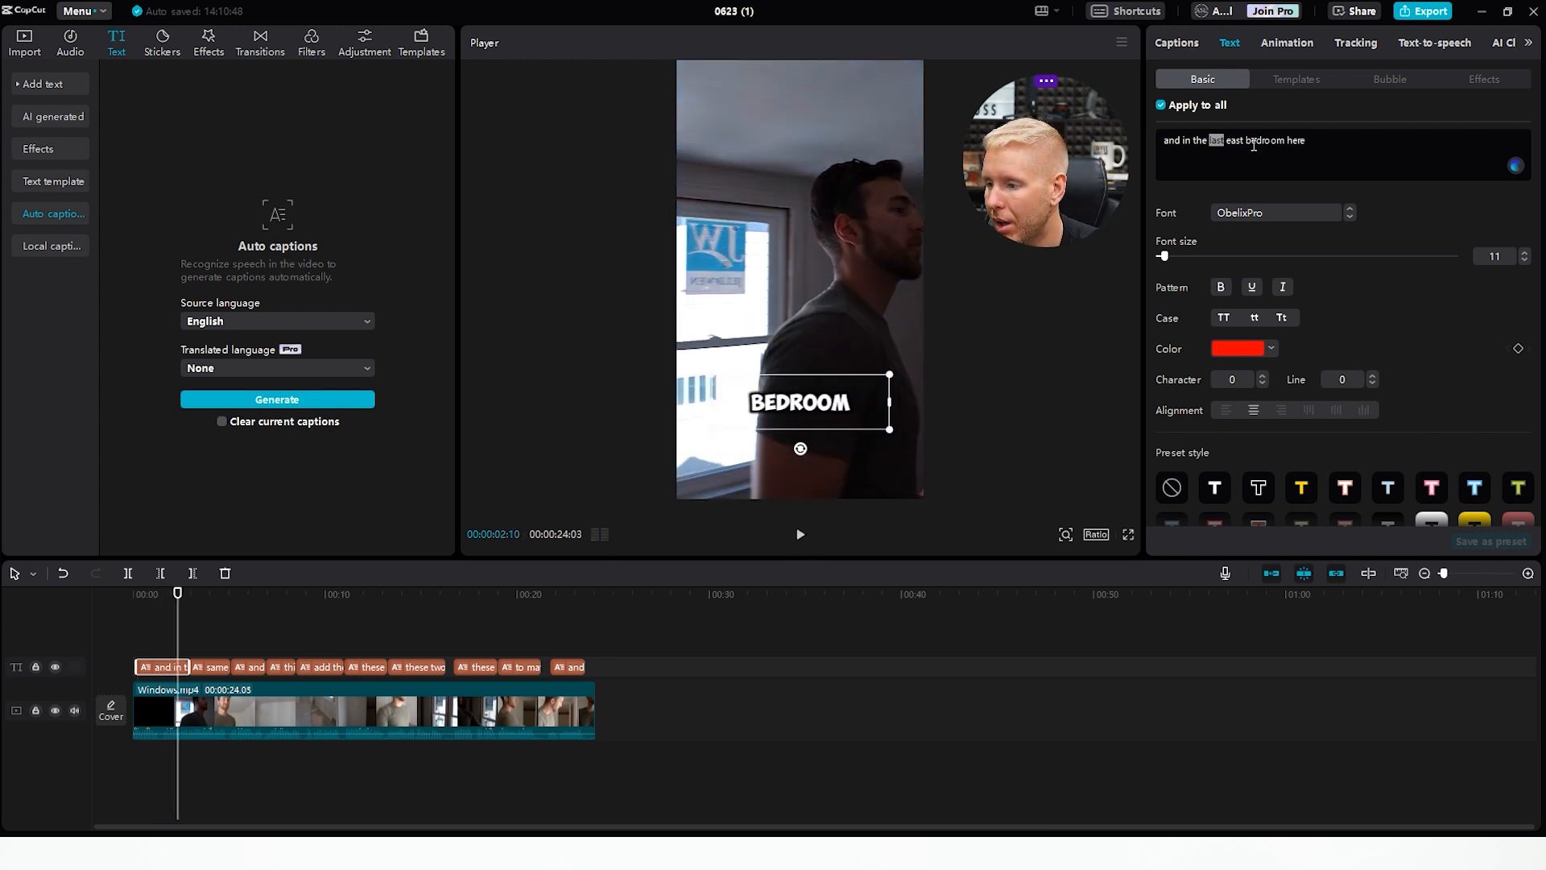
drag(1247, 140, 1265, 140)
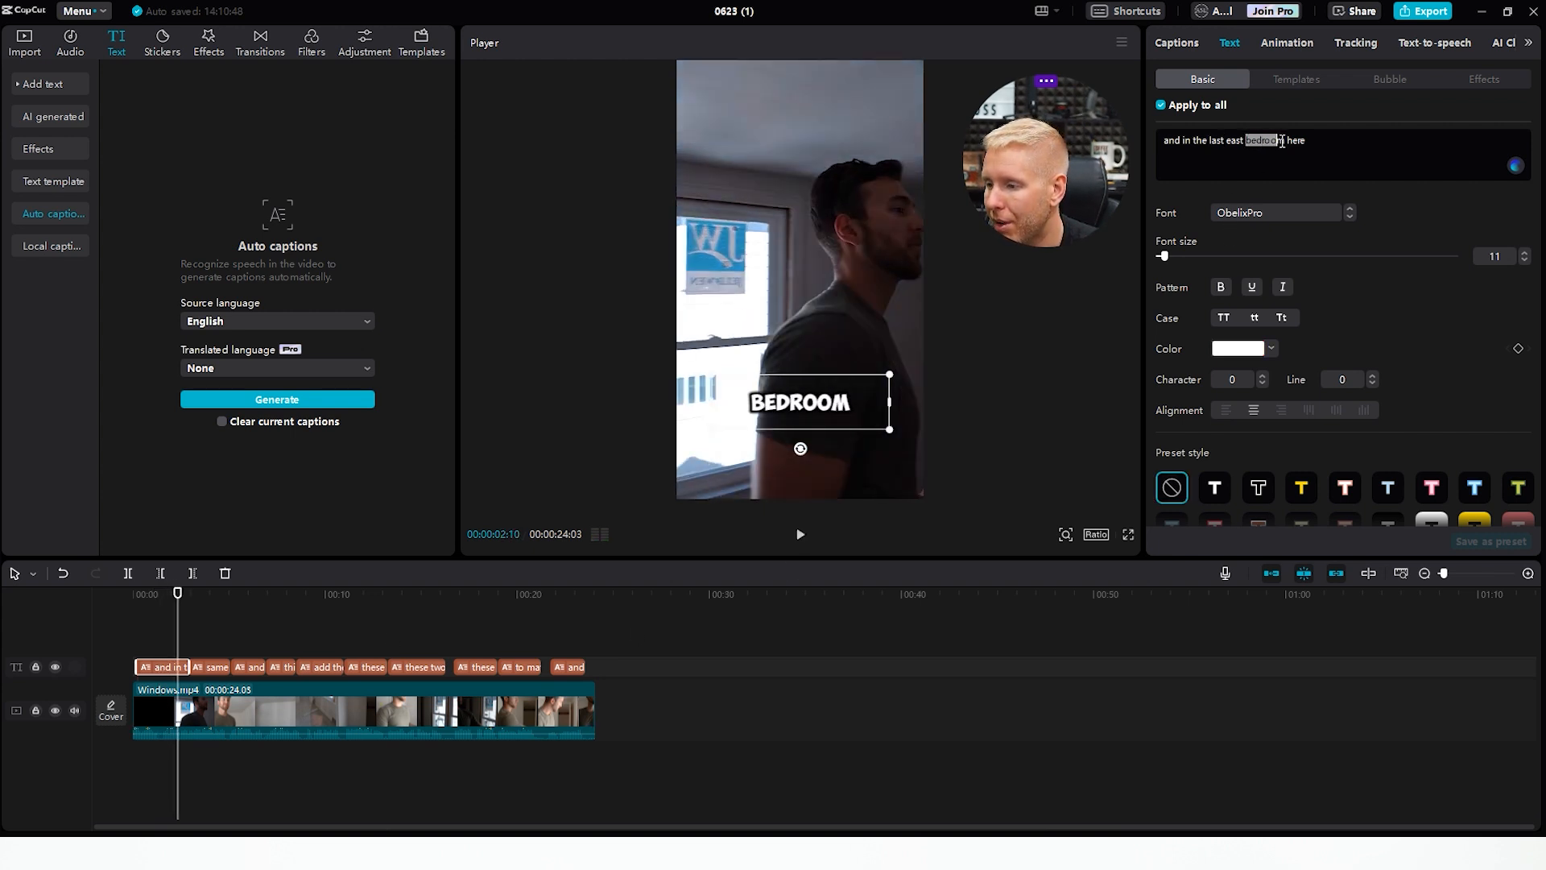
click(1240, 347)
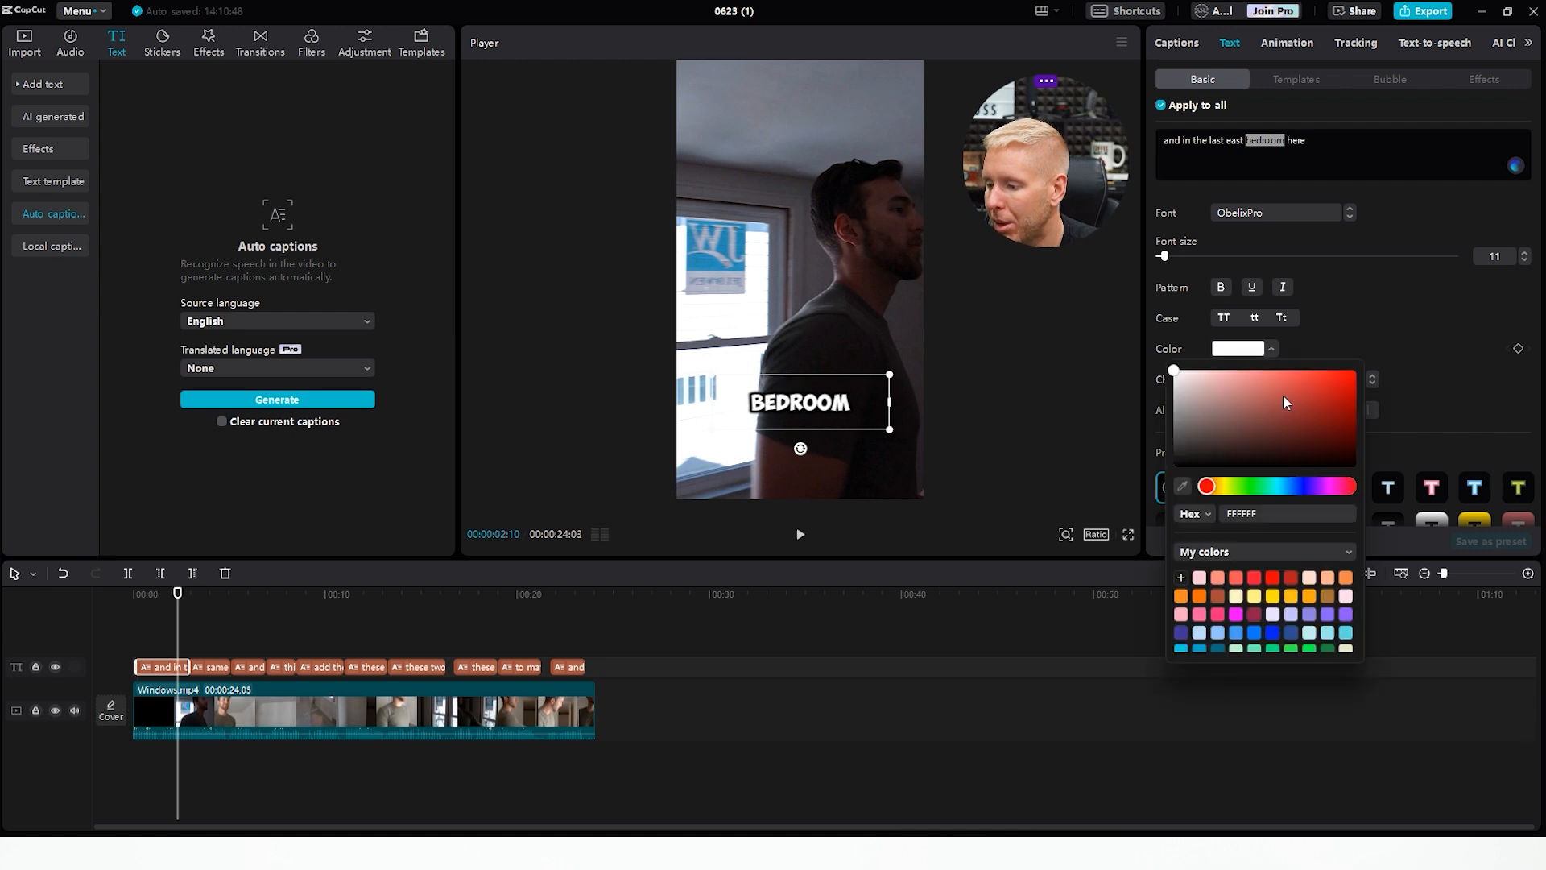
drag(1283, 393, 1361, 362)
click(1390, 301)
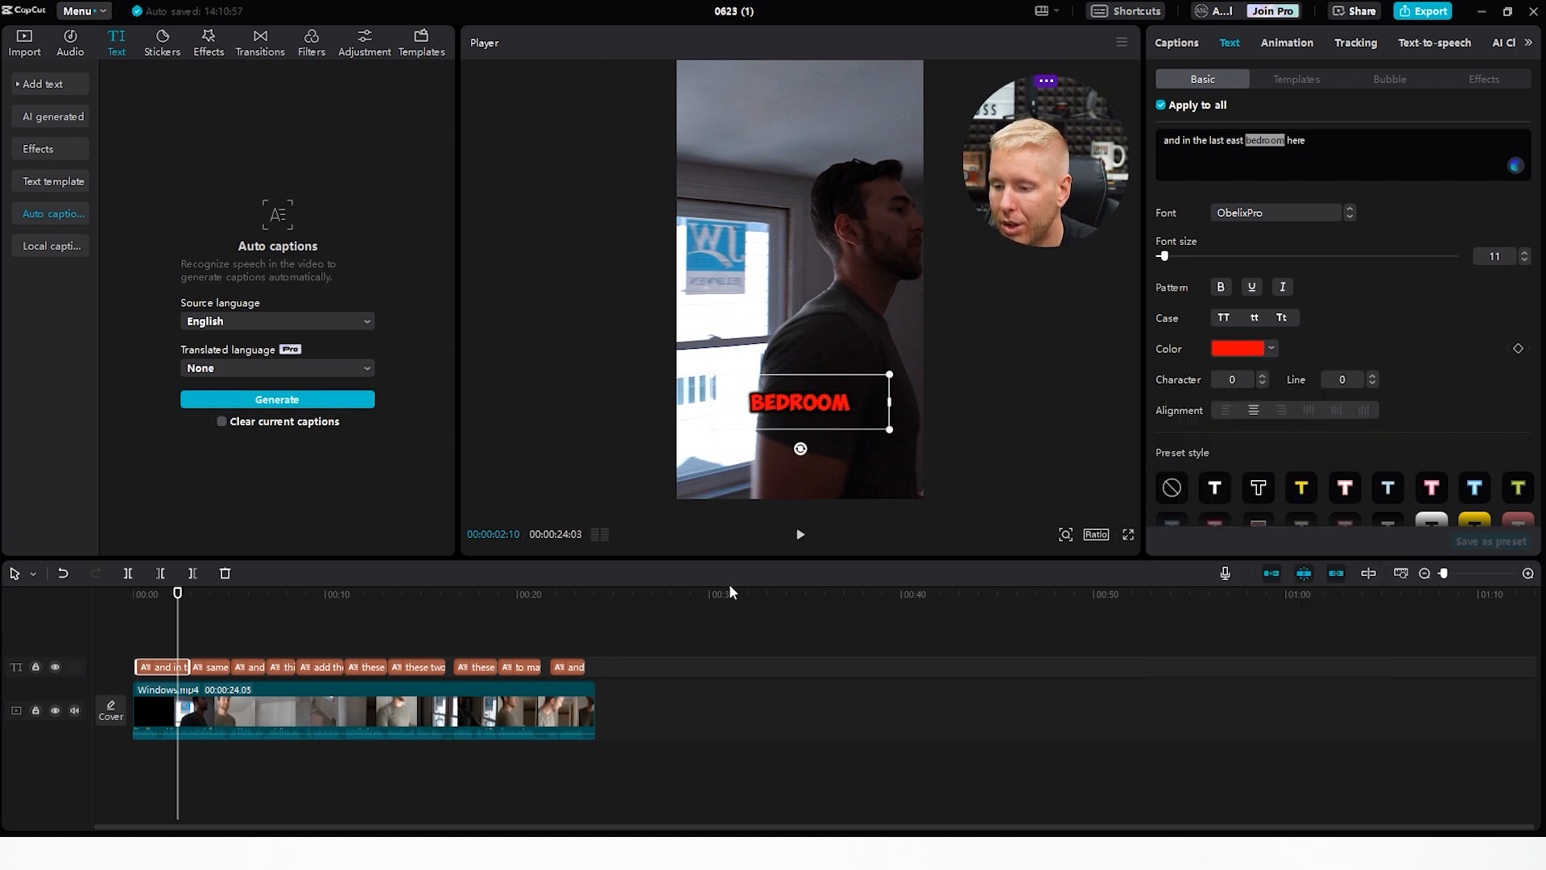
- Play on to the second caption and color its word "new" red
click(800, 534)
click(800, 535)
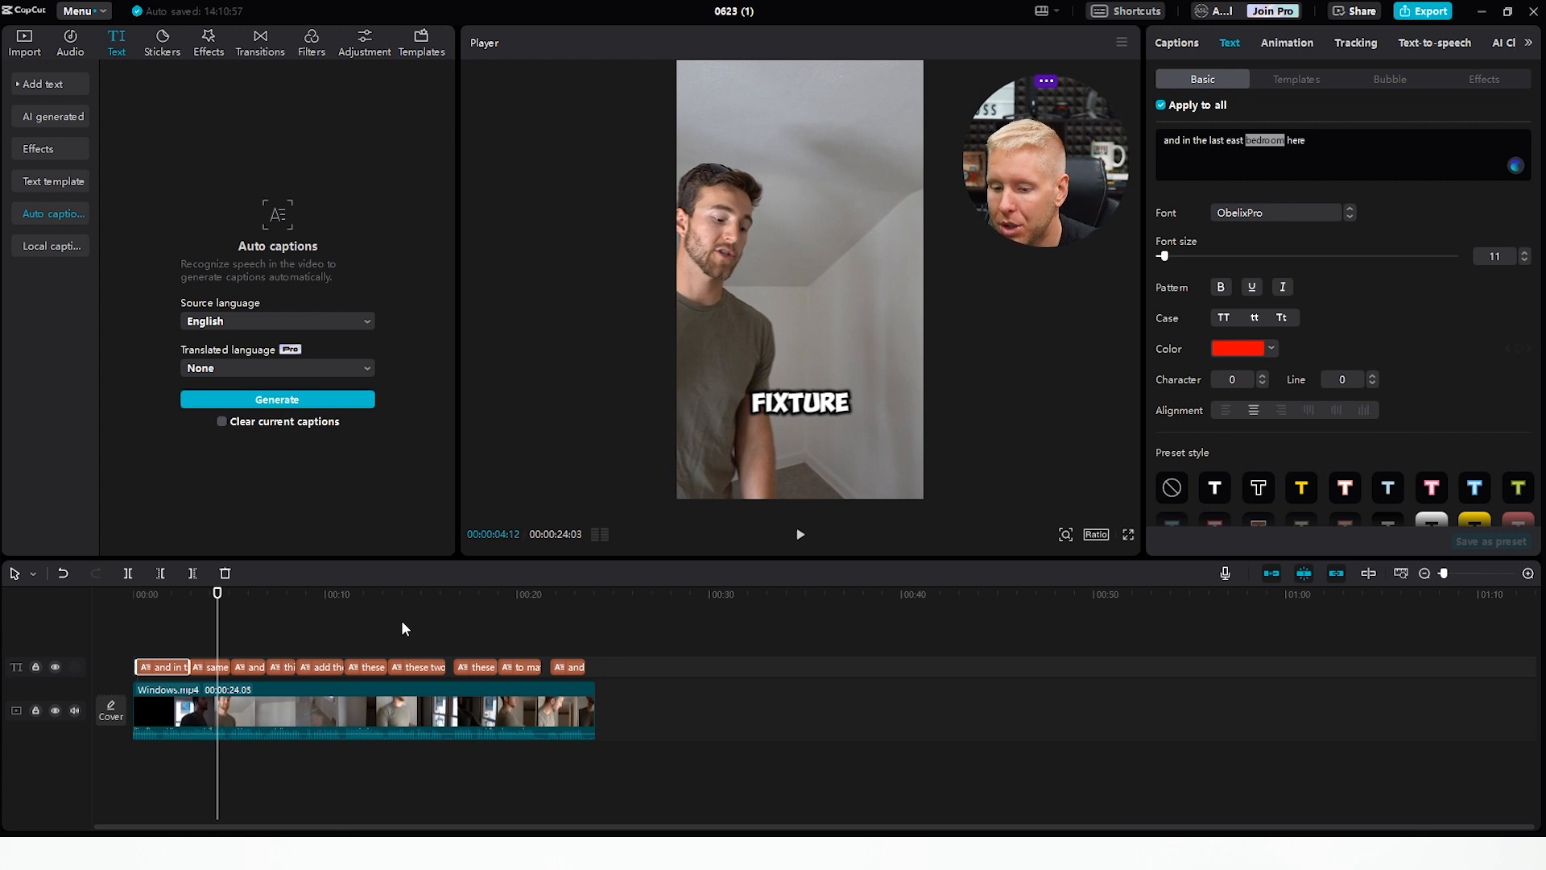
click(225, 667)
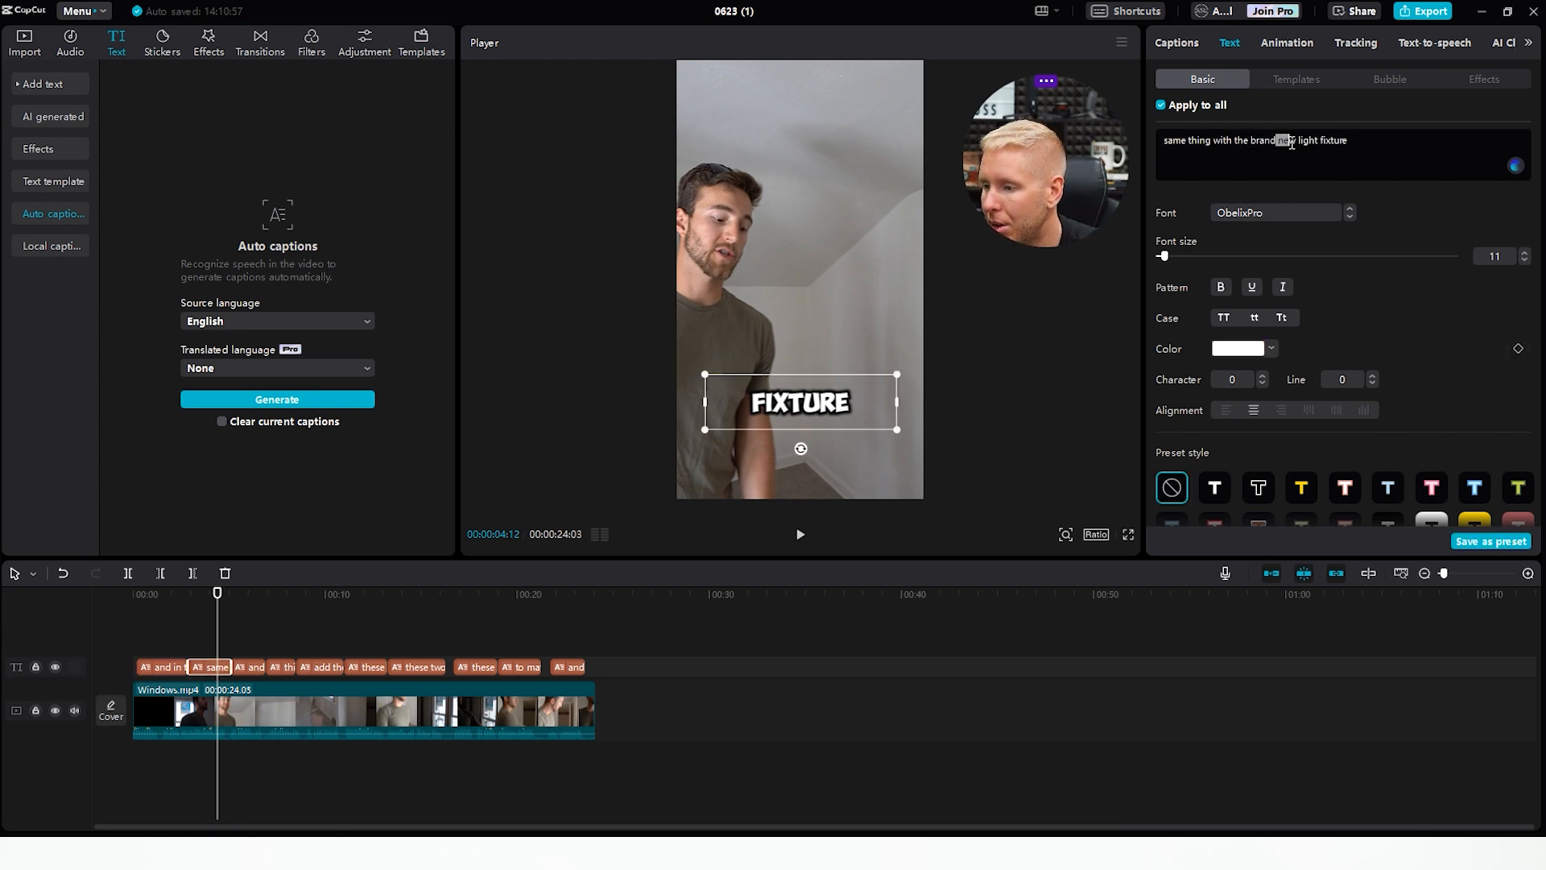
click(1244, 349)
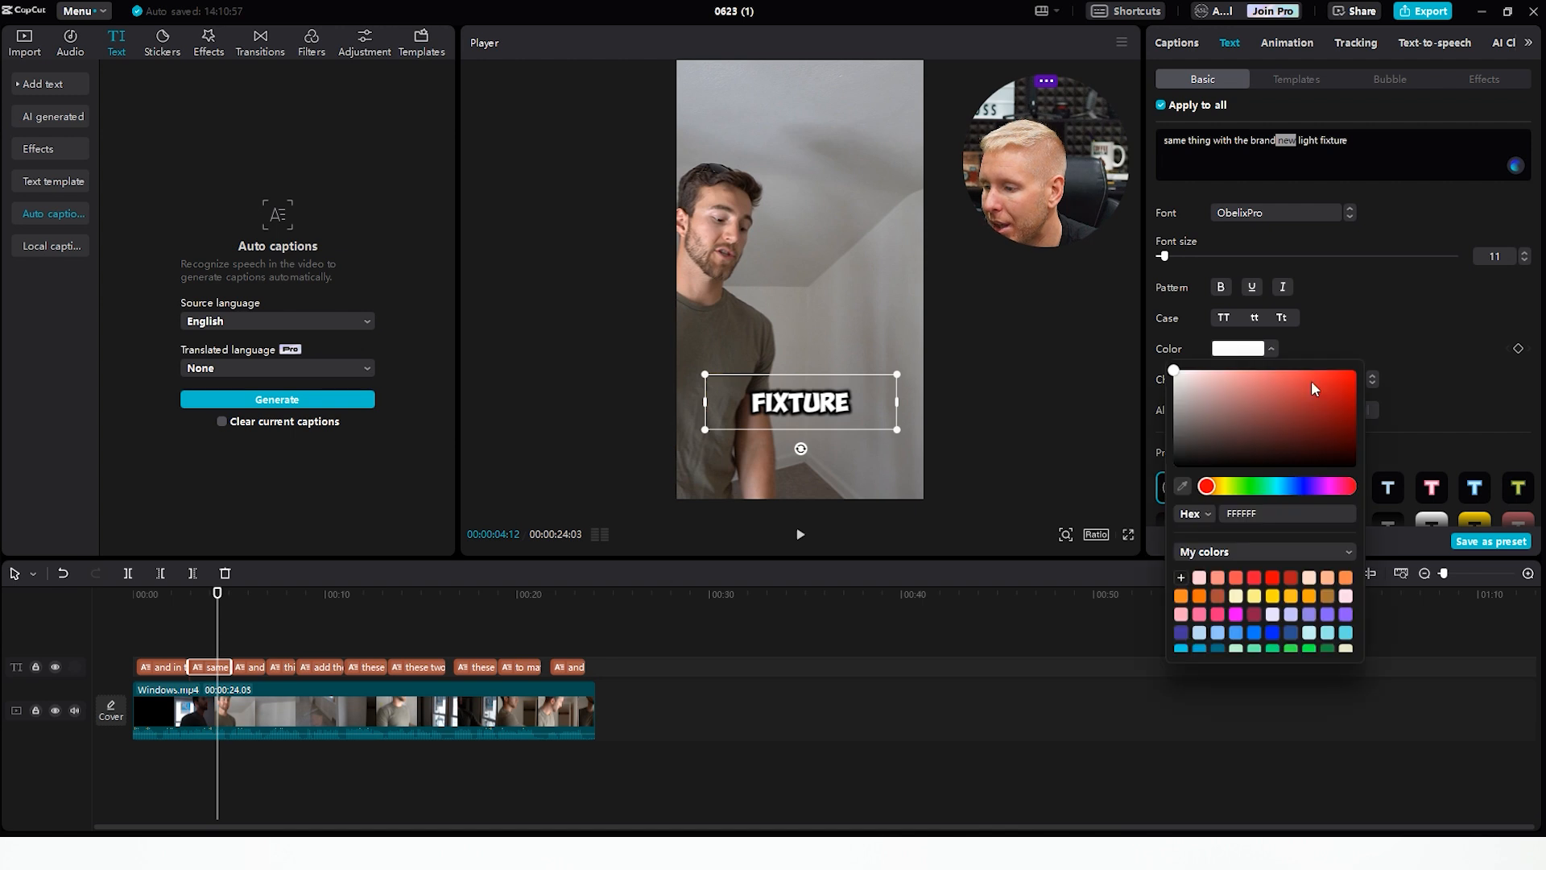
click(1400, 344)
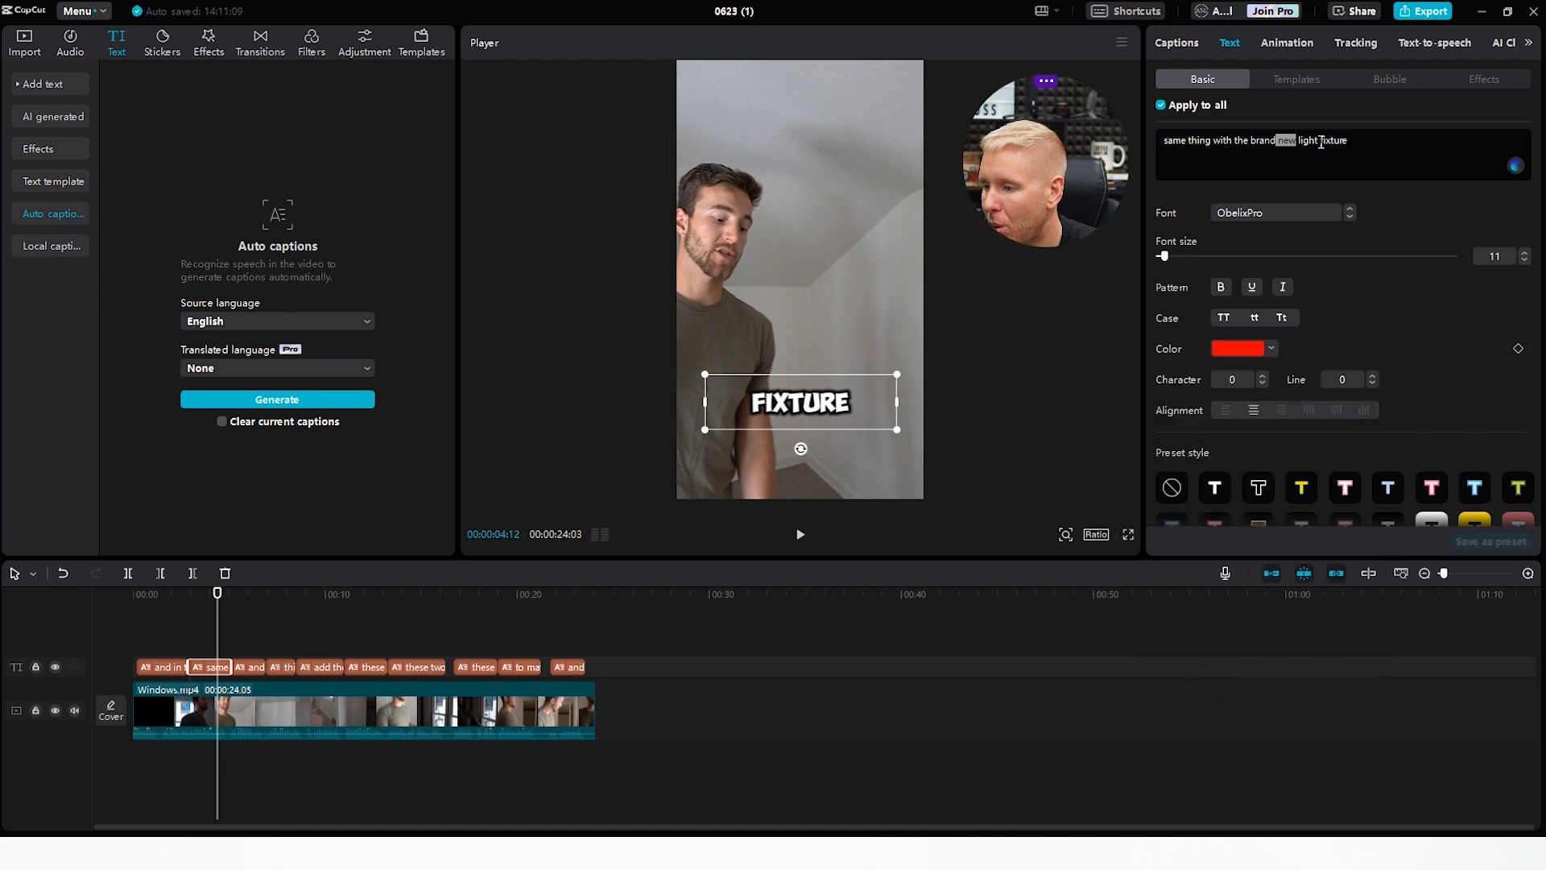
- Color the word "fixture" at the end of the second caption red
drag(1320, 141, 1367, 144)
click(1250, 347)
click(1356, 364)
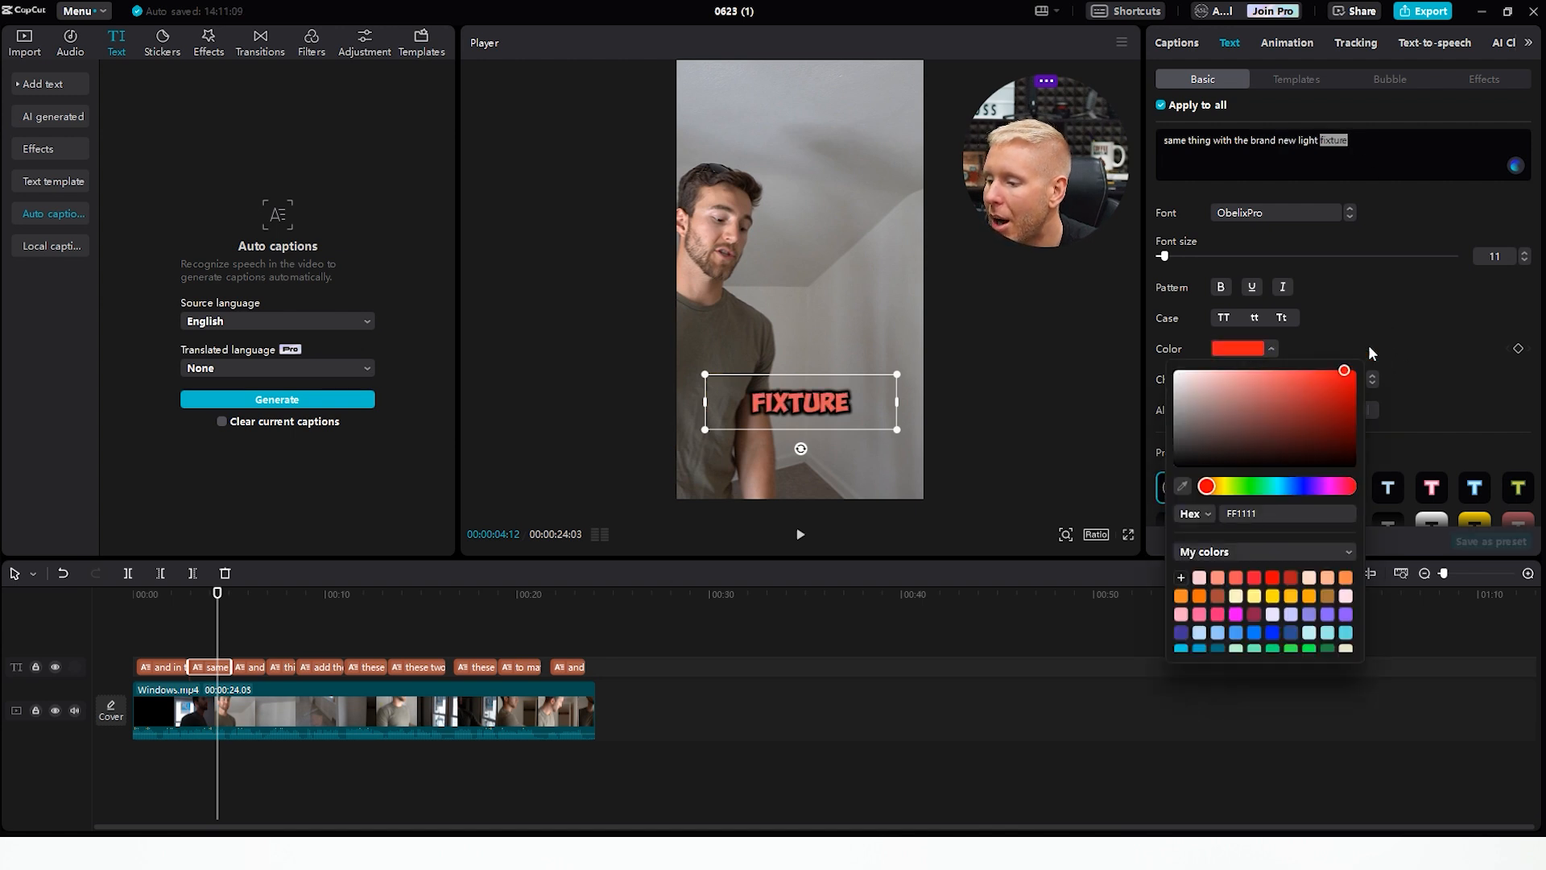
click(1386, 307)
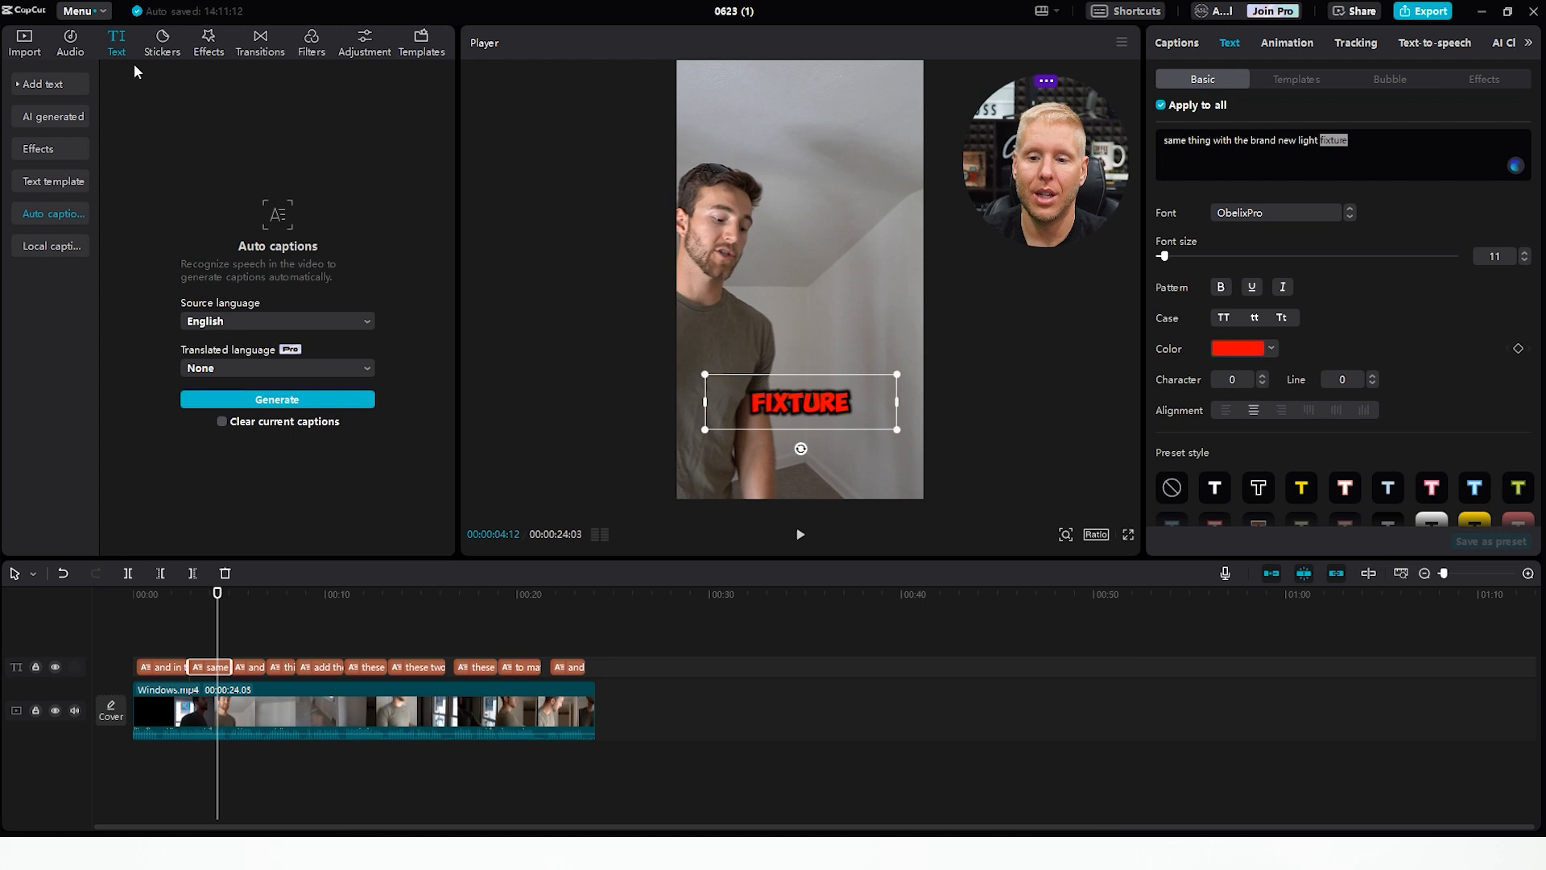
- Search the stickers for "light" and add the black light bulb with the yellow burst at the word "fixture"
click(161, 47)
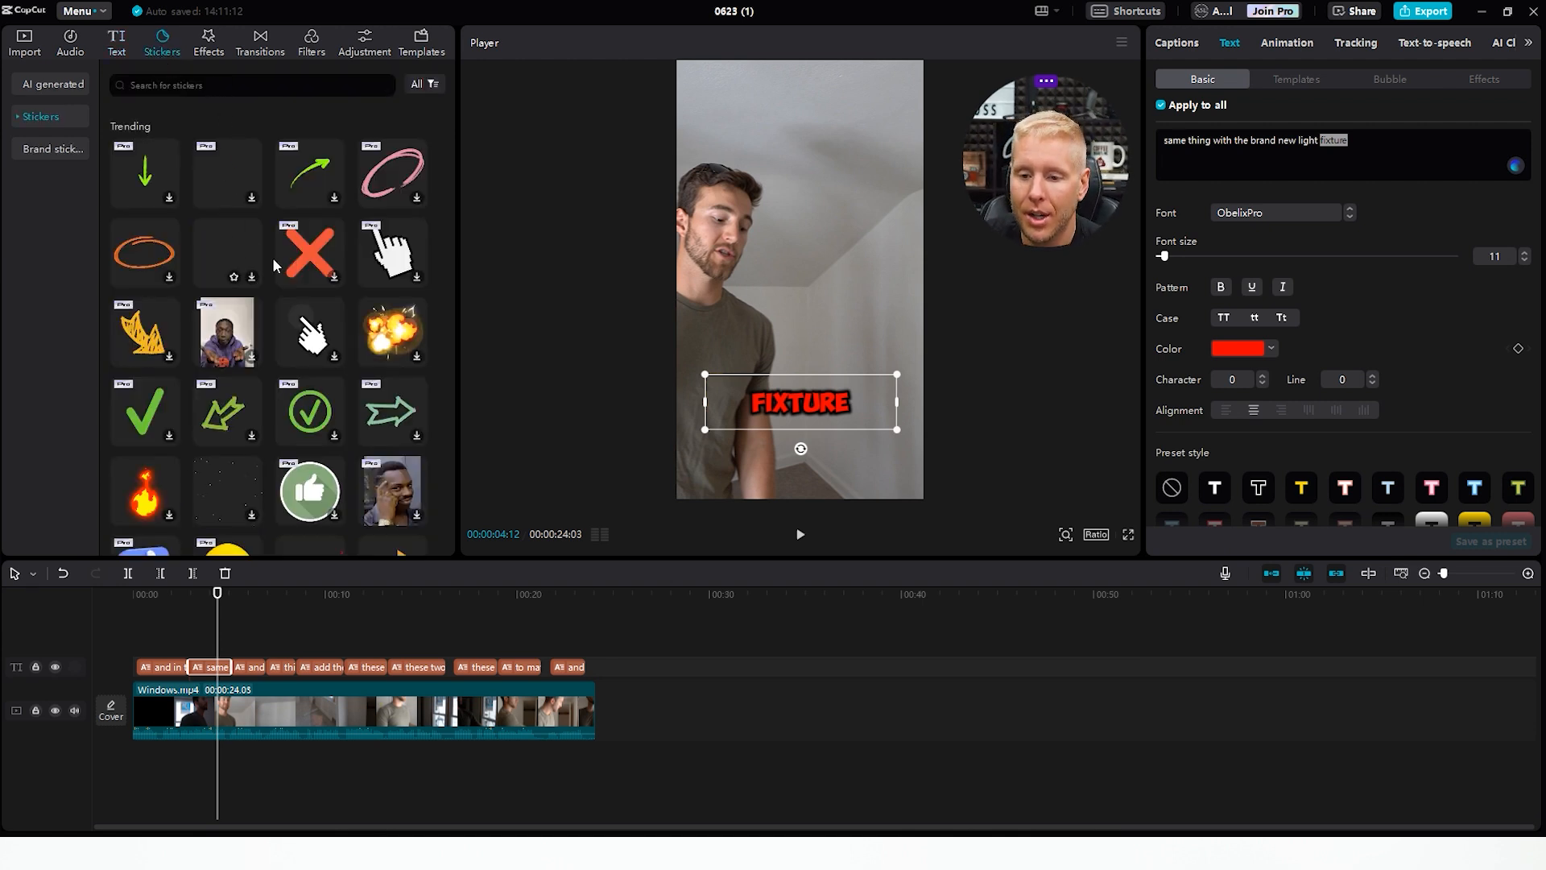
click(208, 92)
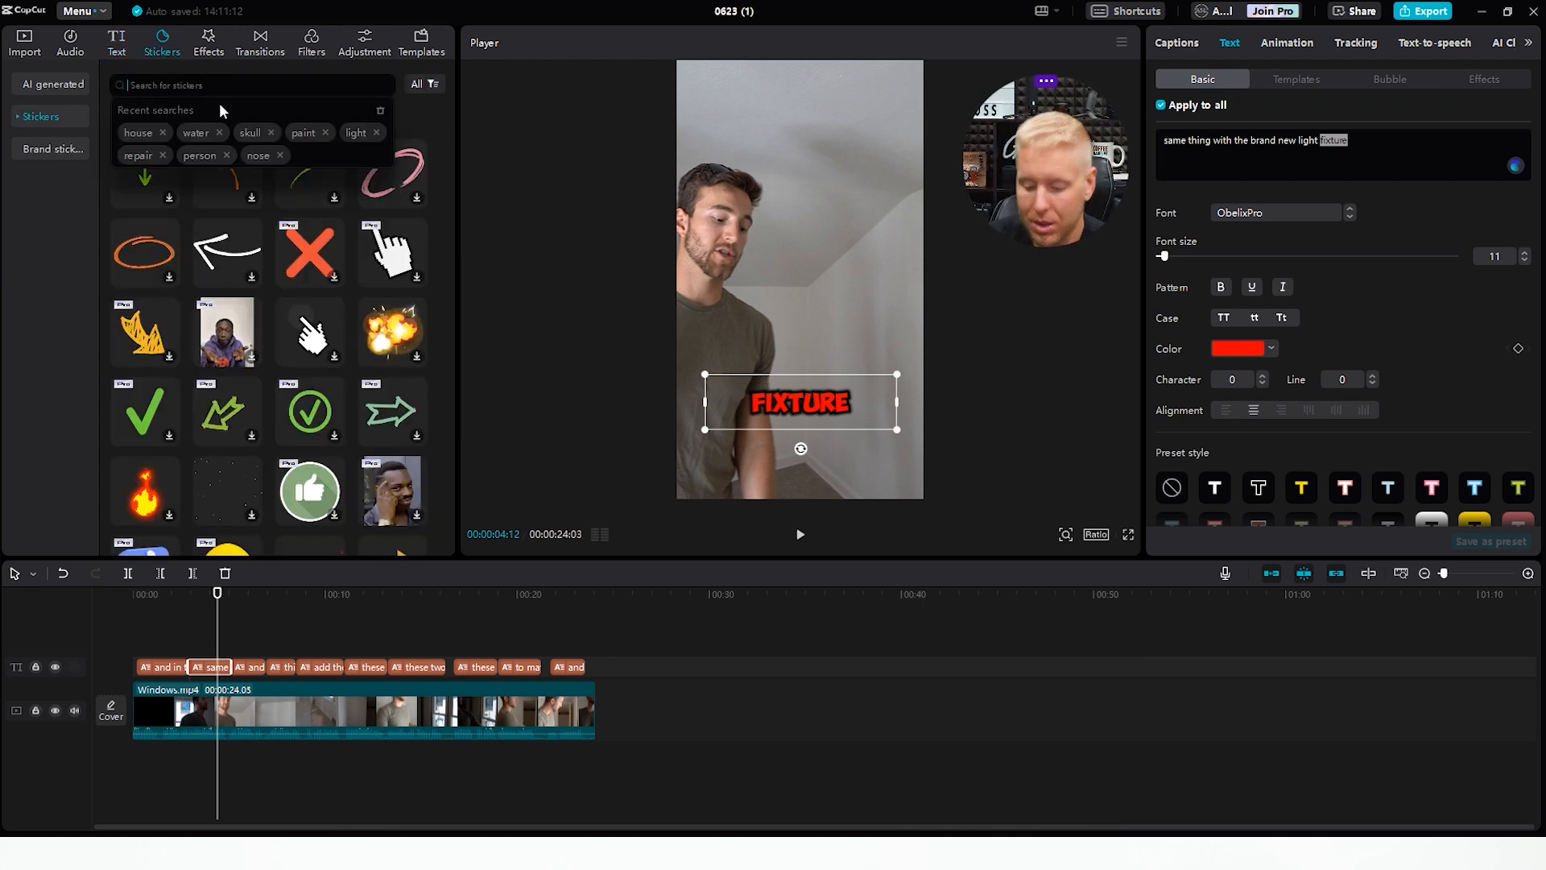
text(light)
key(Return)
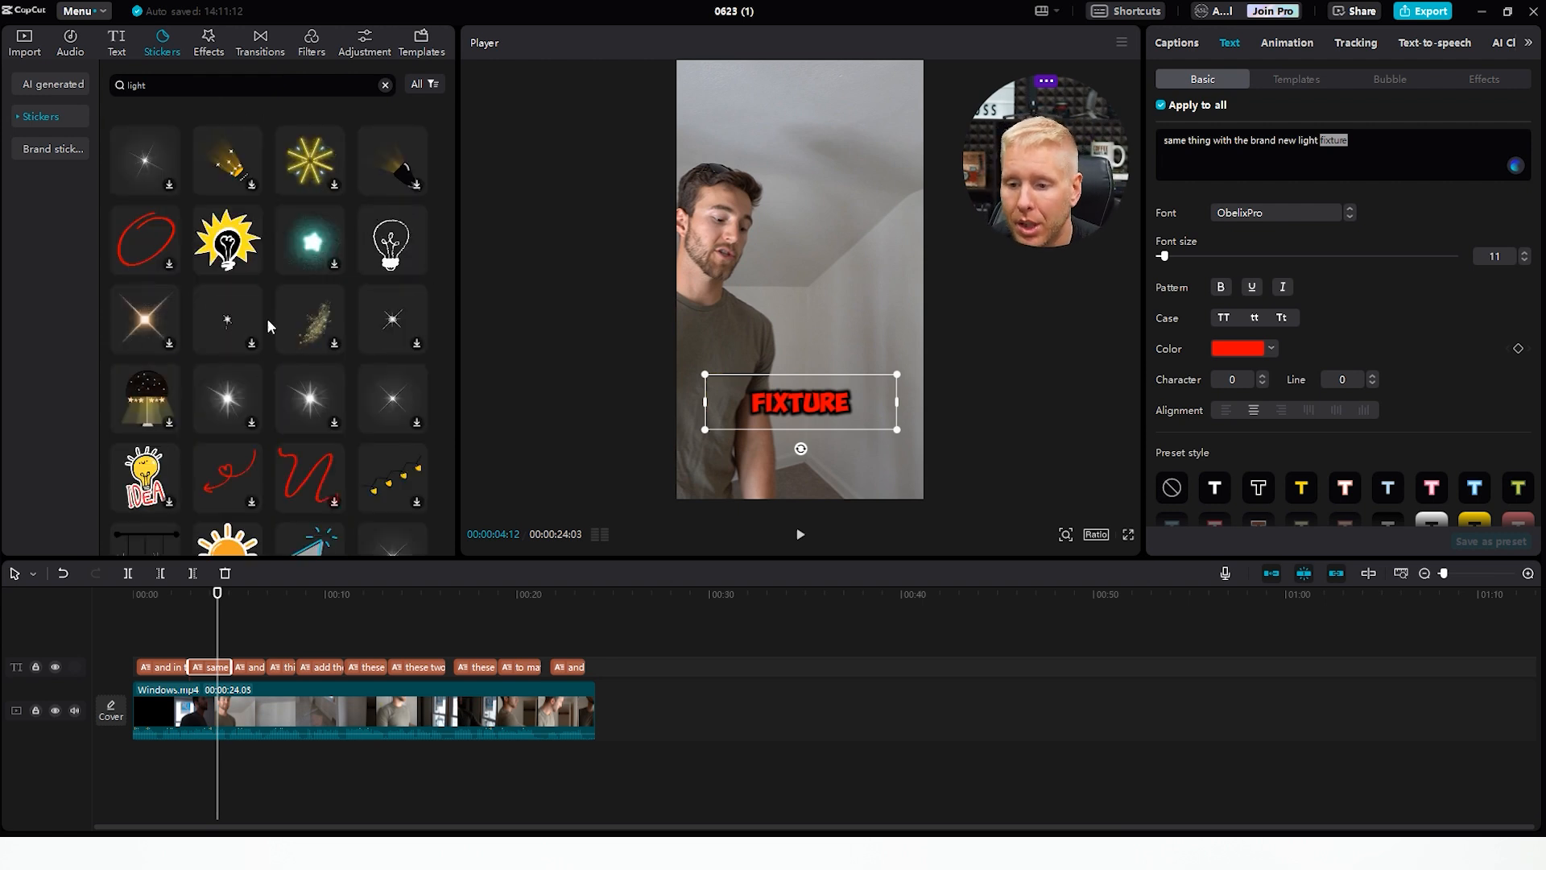
scroll(268, 322, down, 4)
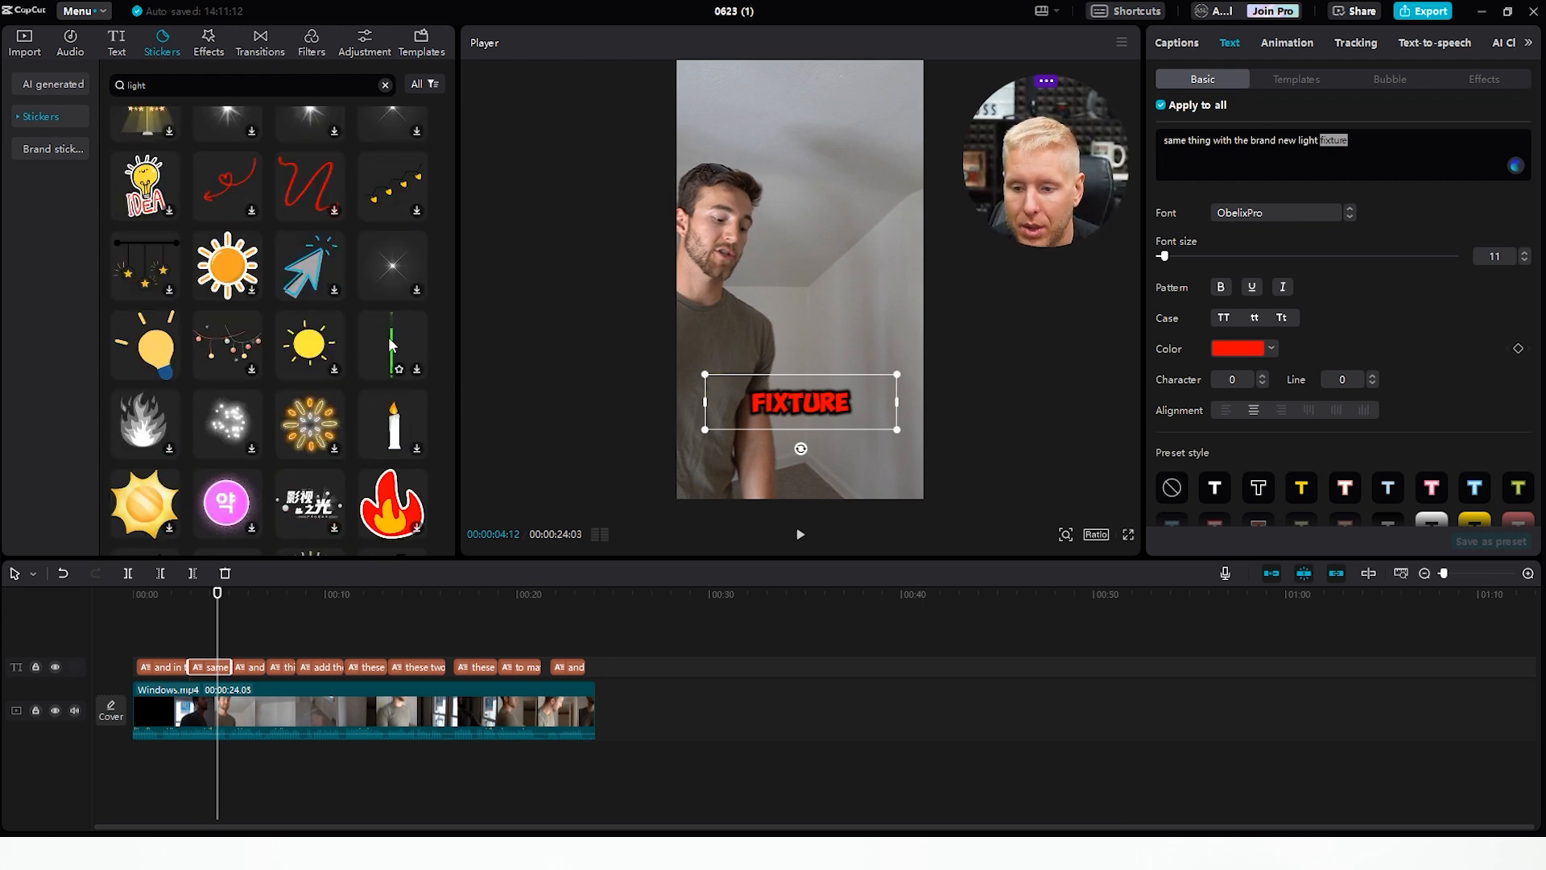
scroll(177, 277, up, 3)
mouse_move(236, 196)
click(252, 192)
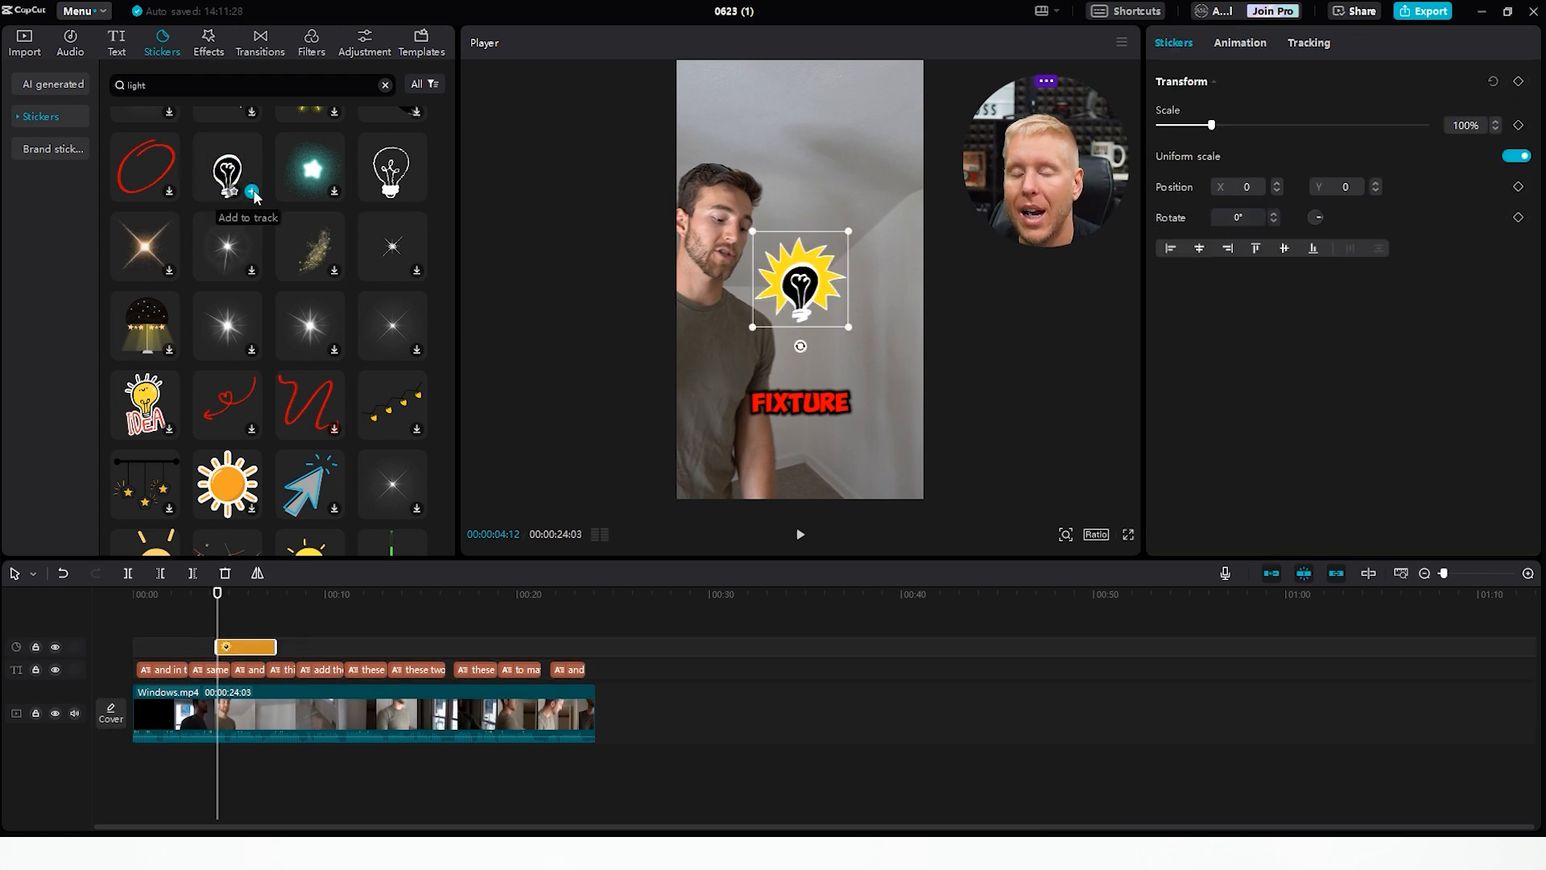
- Start the light bulb sticker with the word "fixture" and shorten its clip to about that word's duration
drag(219, 597, 211, 599)
key(space)
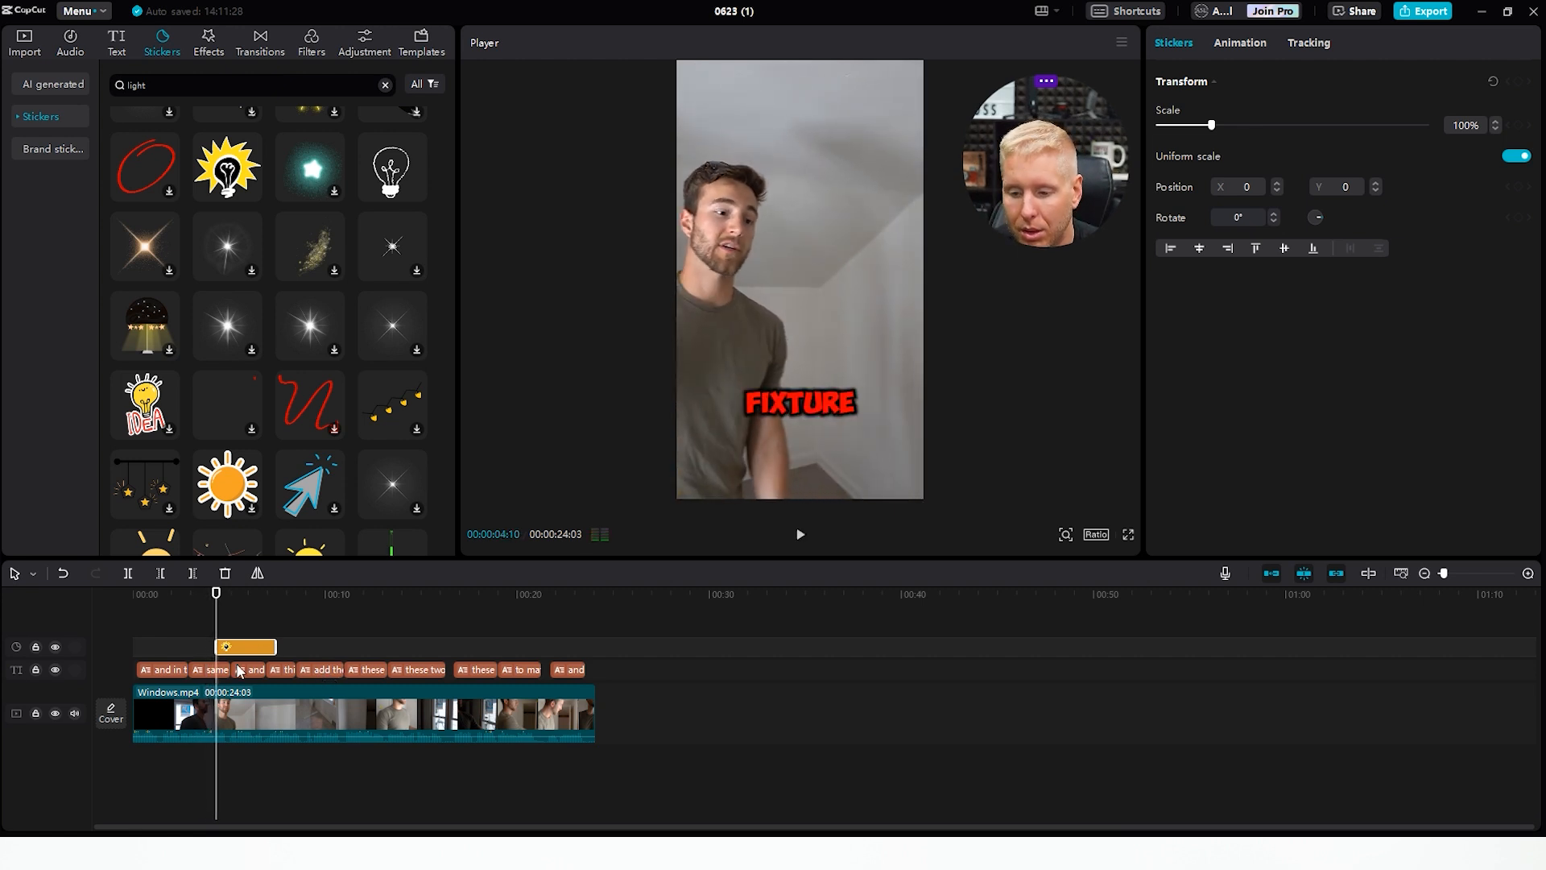
drag(220, 647, 217, 652)
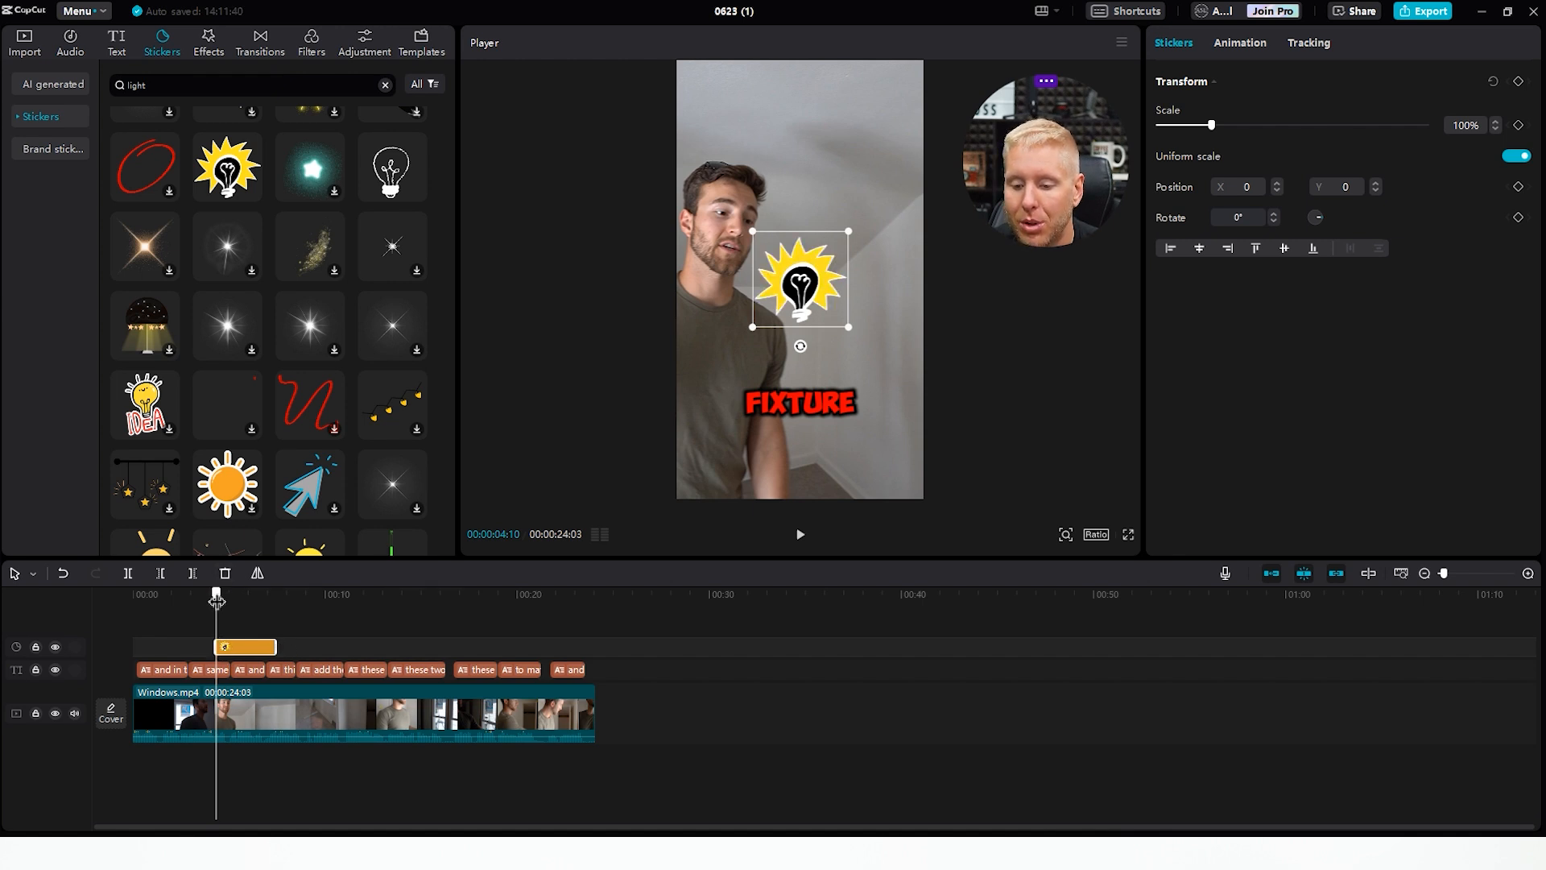
key(space)
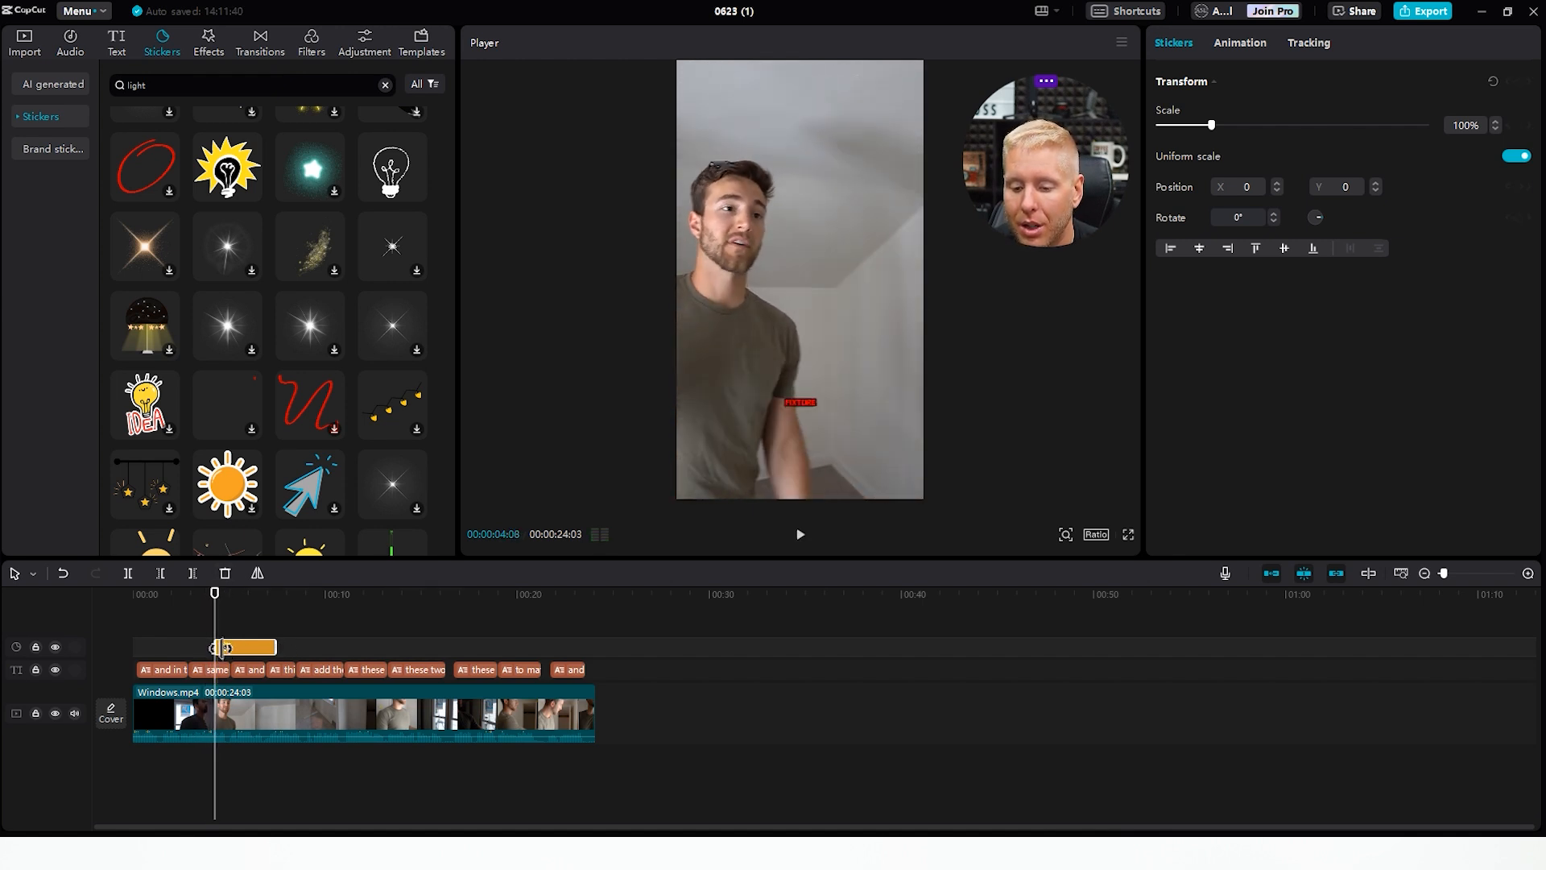
click(249, 649)
drag(276, 646, 226, 655)
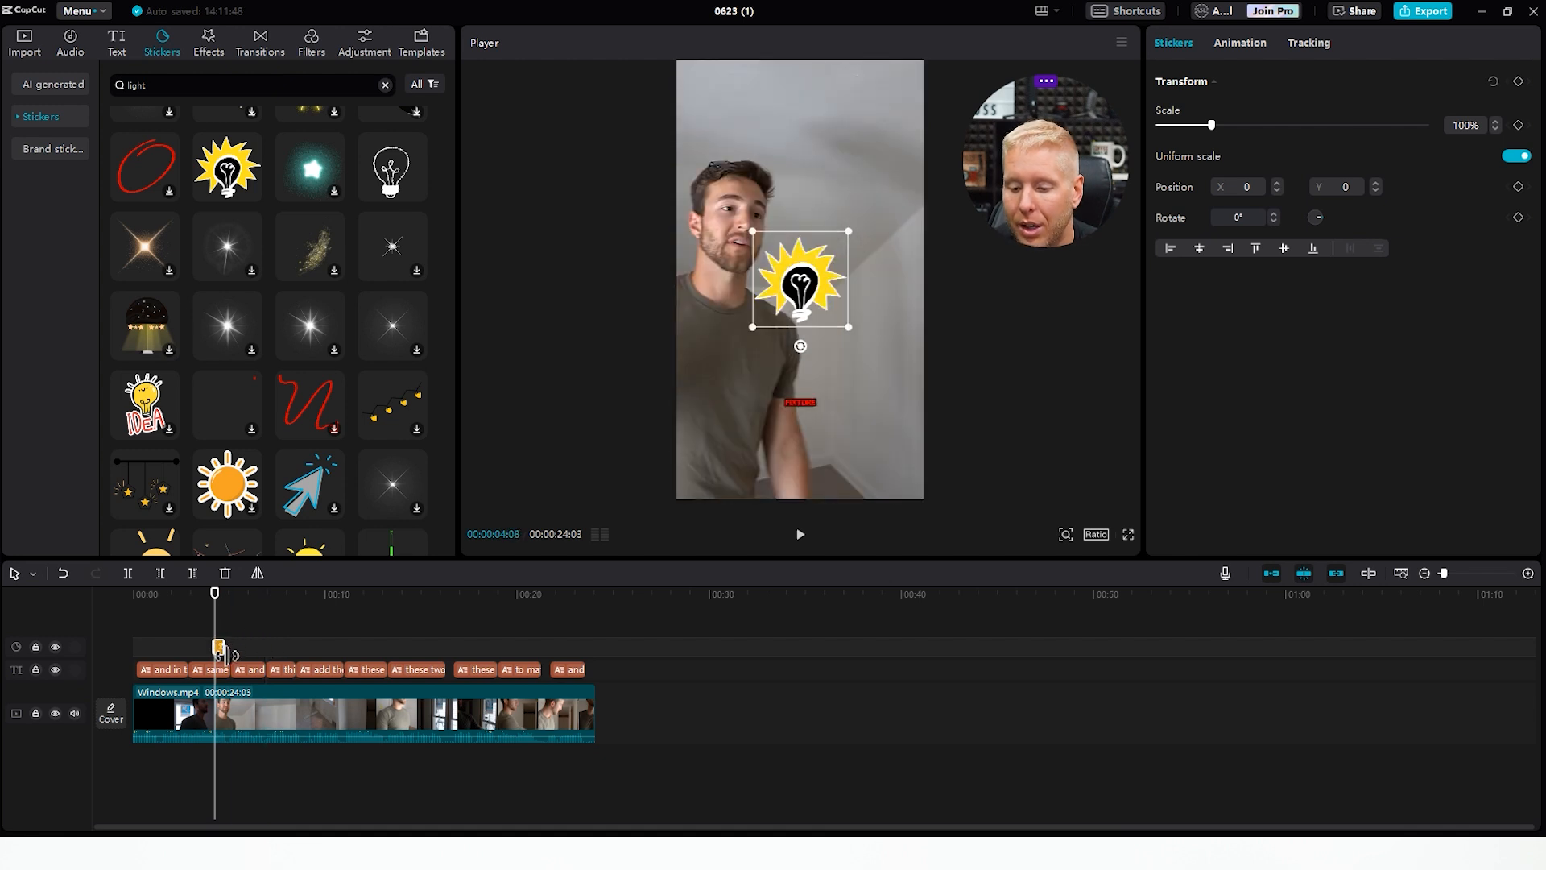
- Apply the Spring animation to the light bulb sticker for both its entrance and its exit
click(1235, 46)
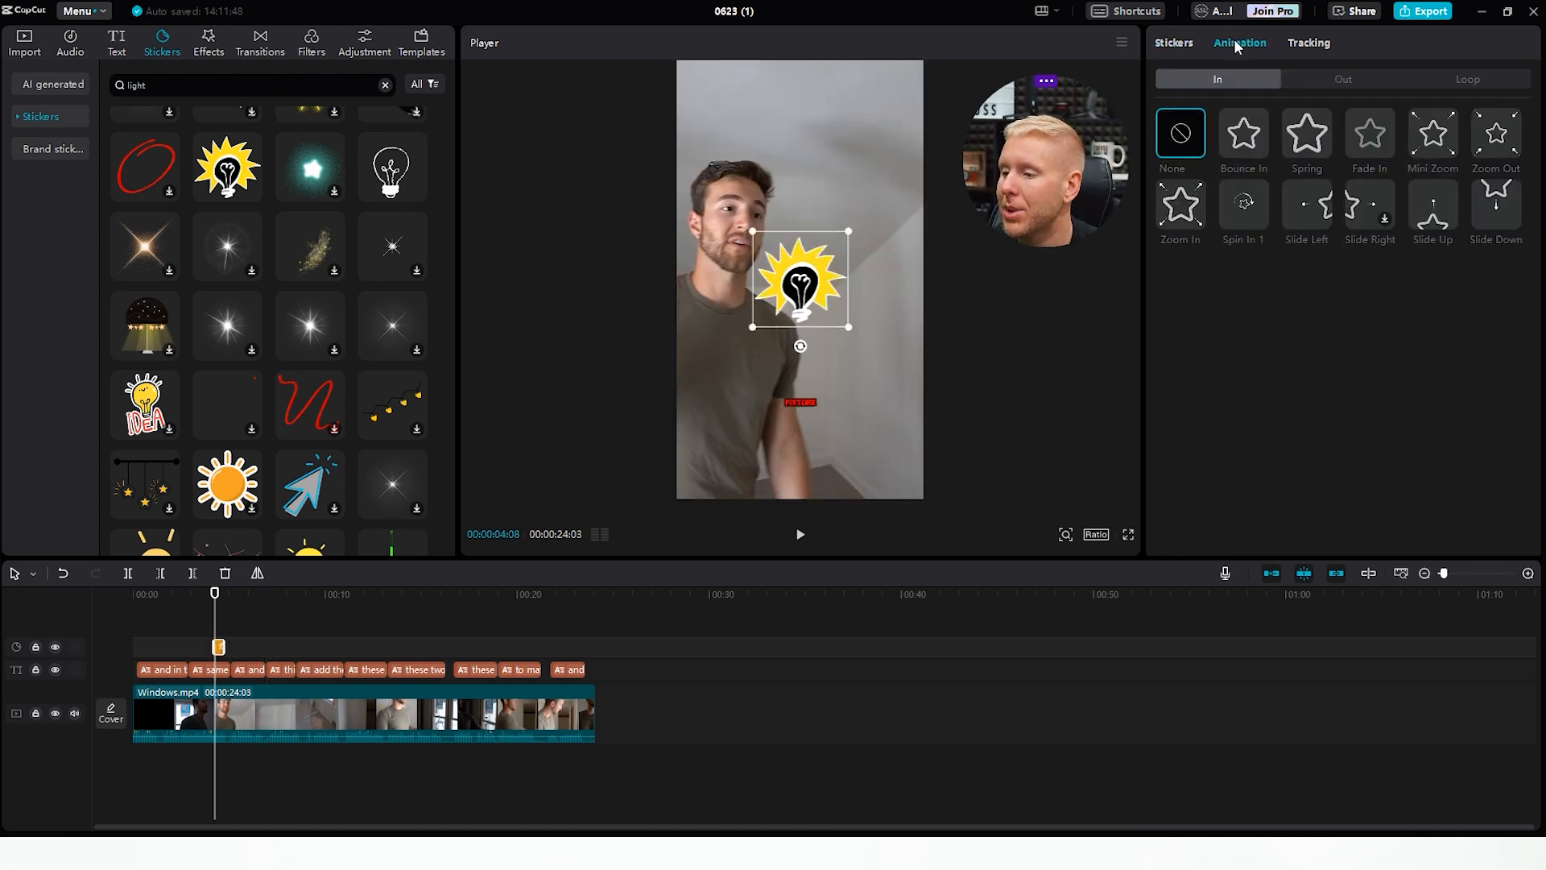
click(1306, 133)
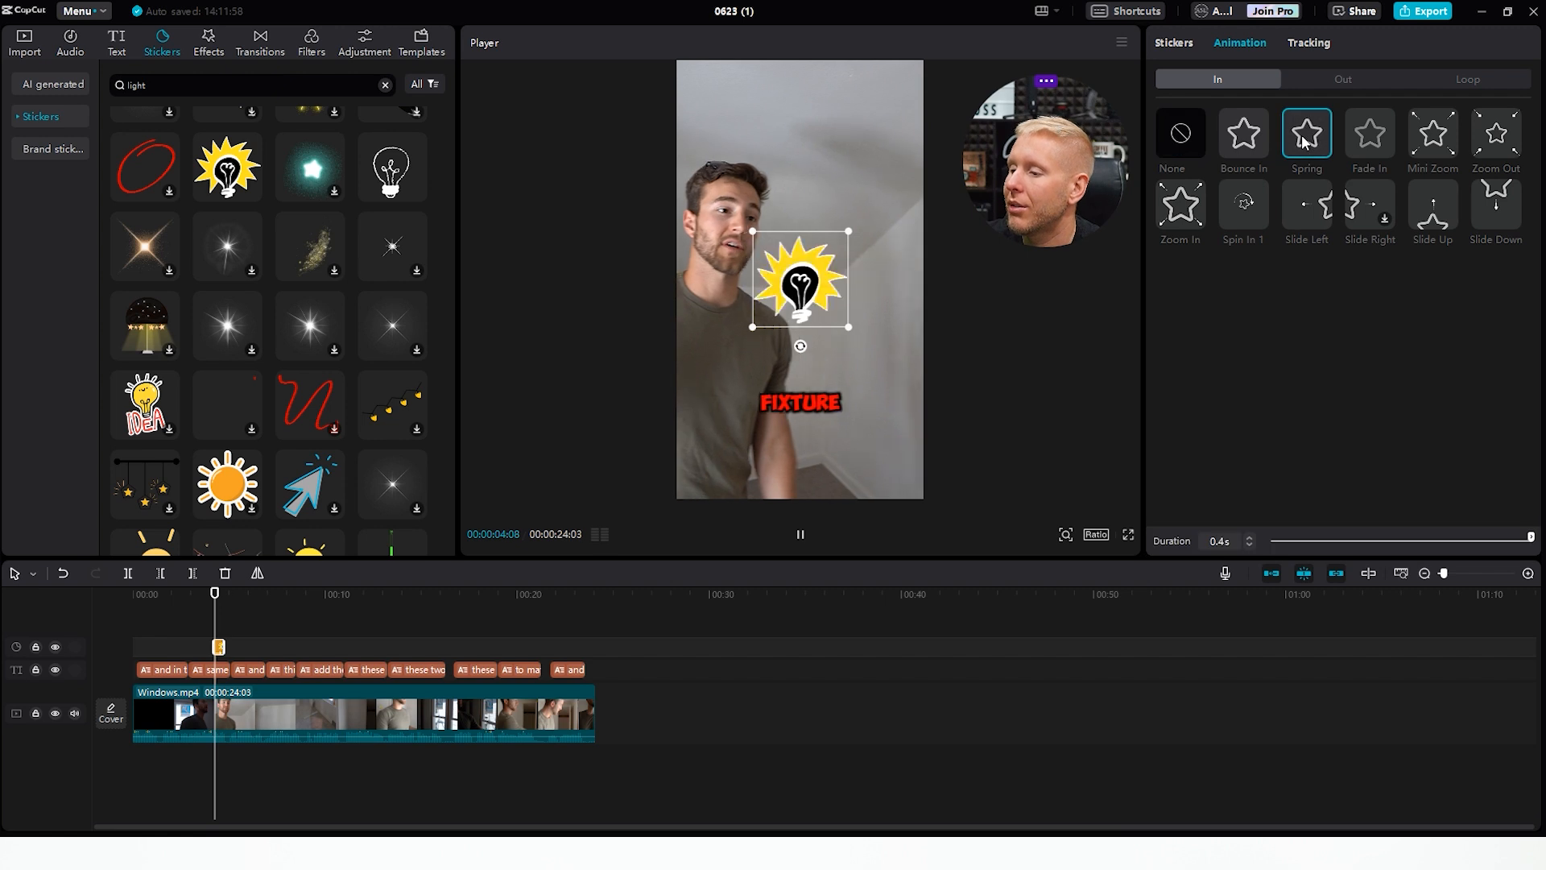
click(1331, 81)
click(1304, 142)
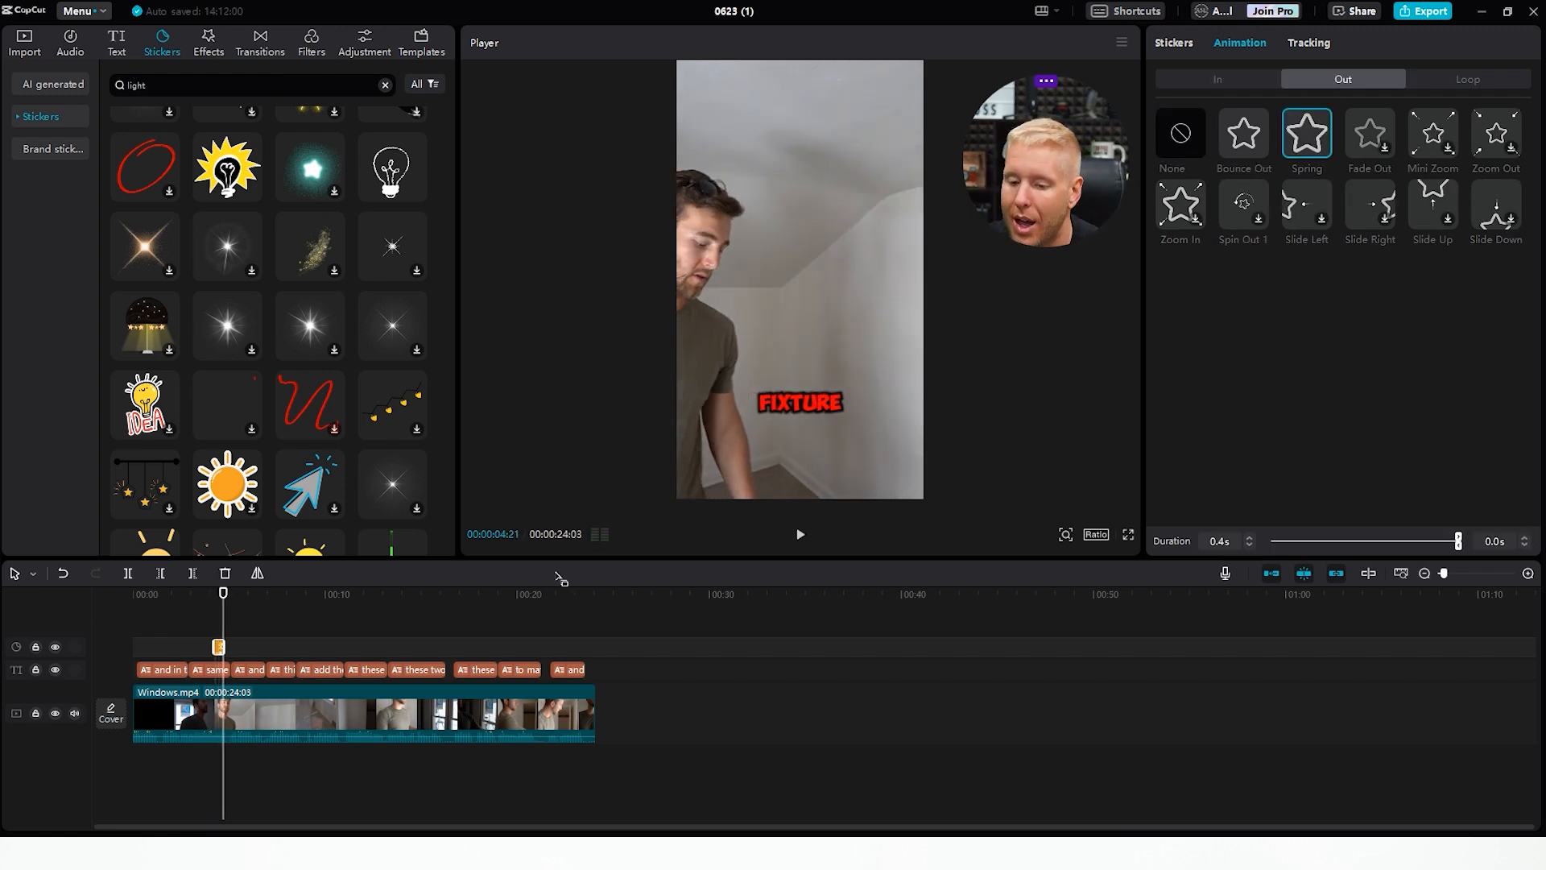
- Preview the light bulb sticker, shrink it and center it just above the word "fixture"
drag(225, 595, 201, 597)
key(space)
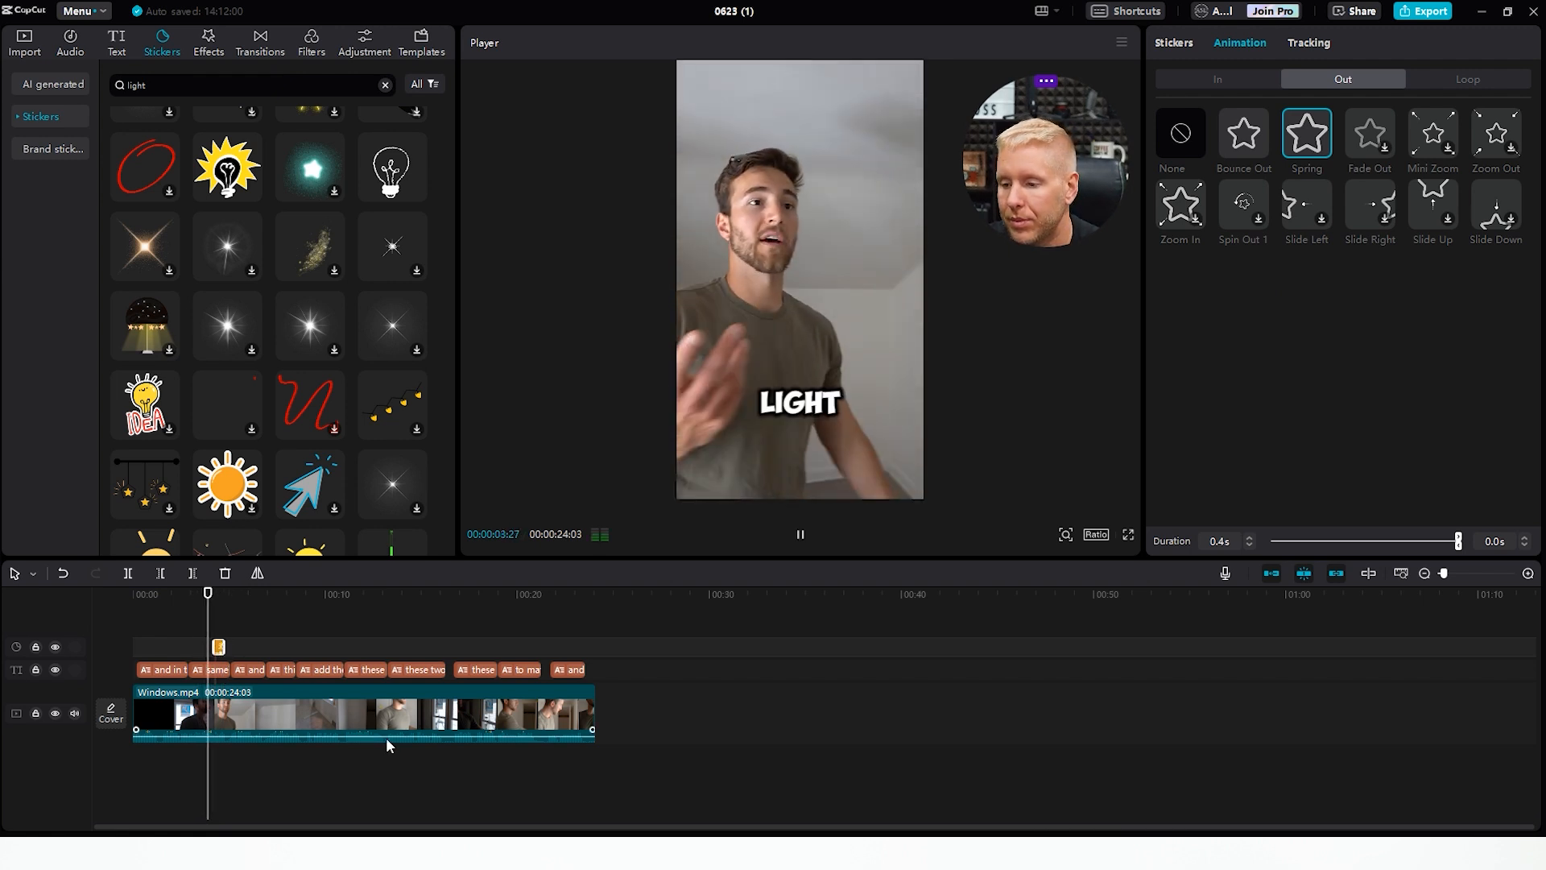
key(space)
drag(811, 291, 807, 337)
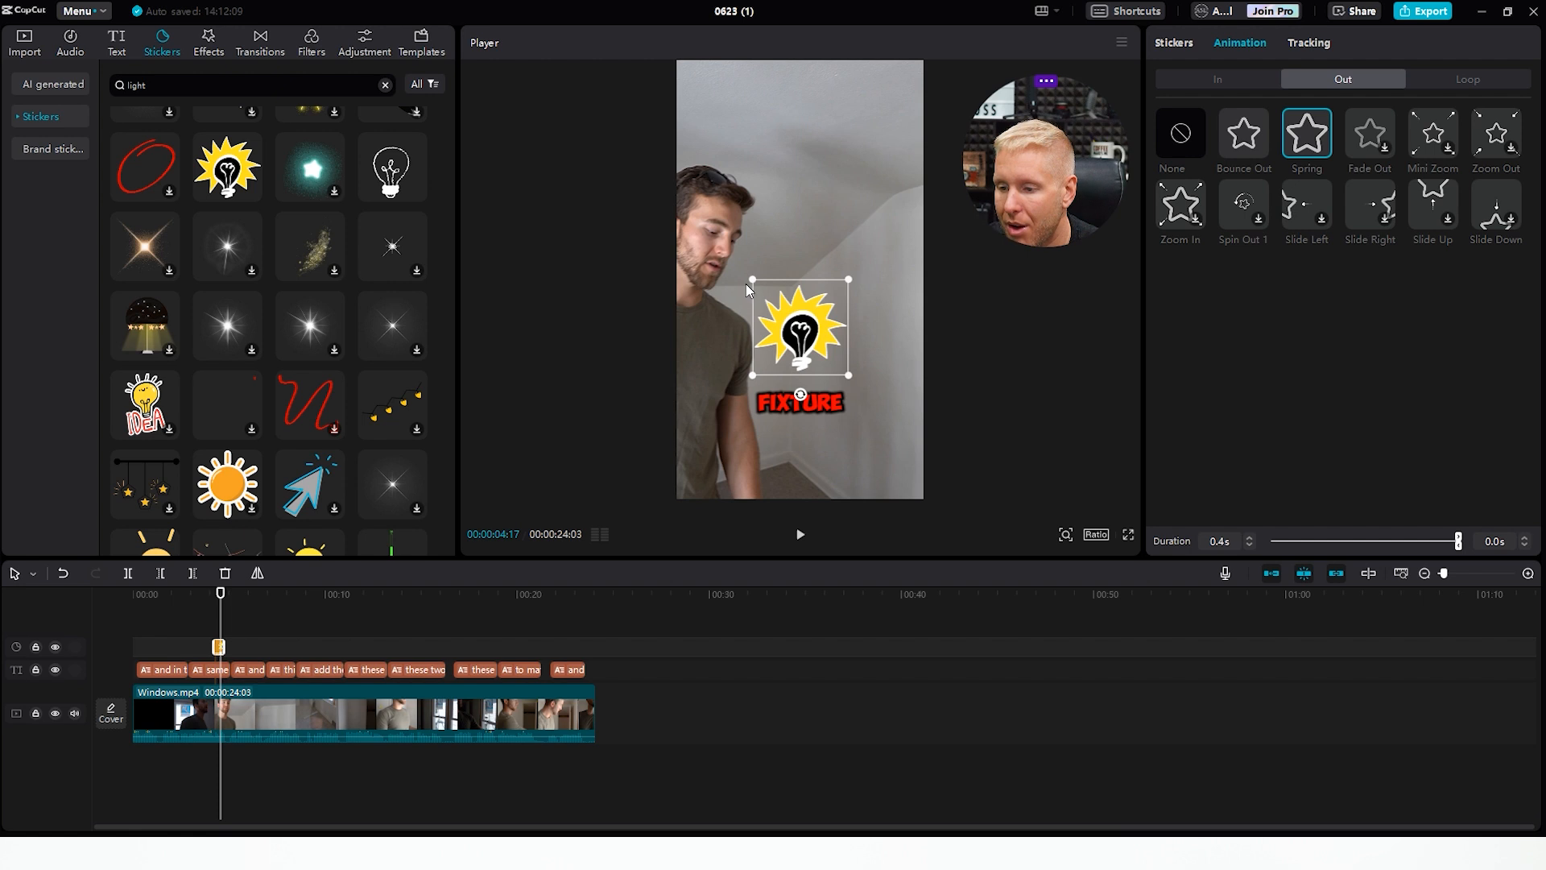
drag(754, 281, 770, 297)
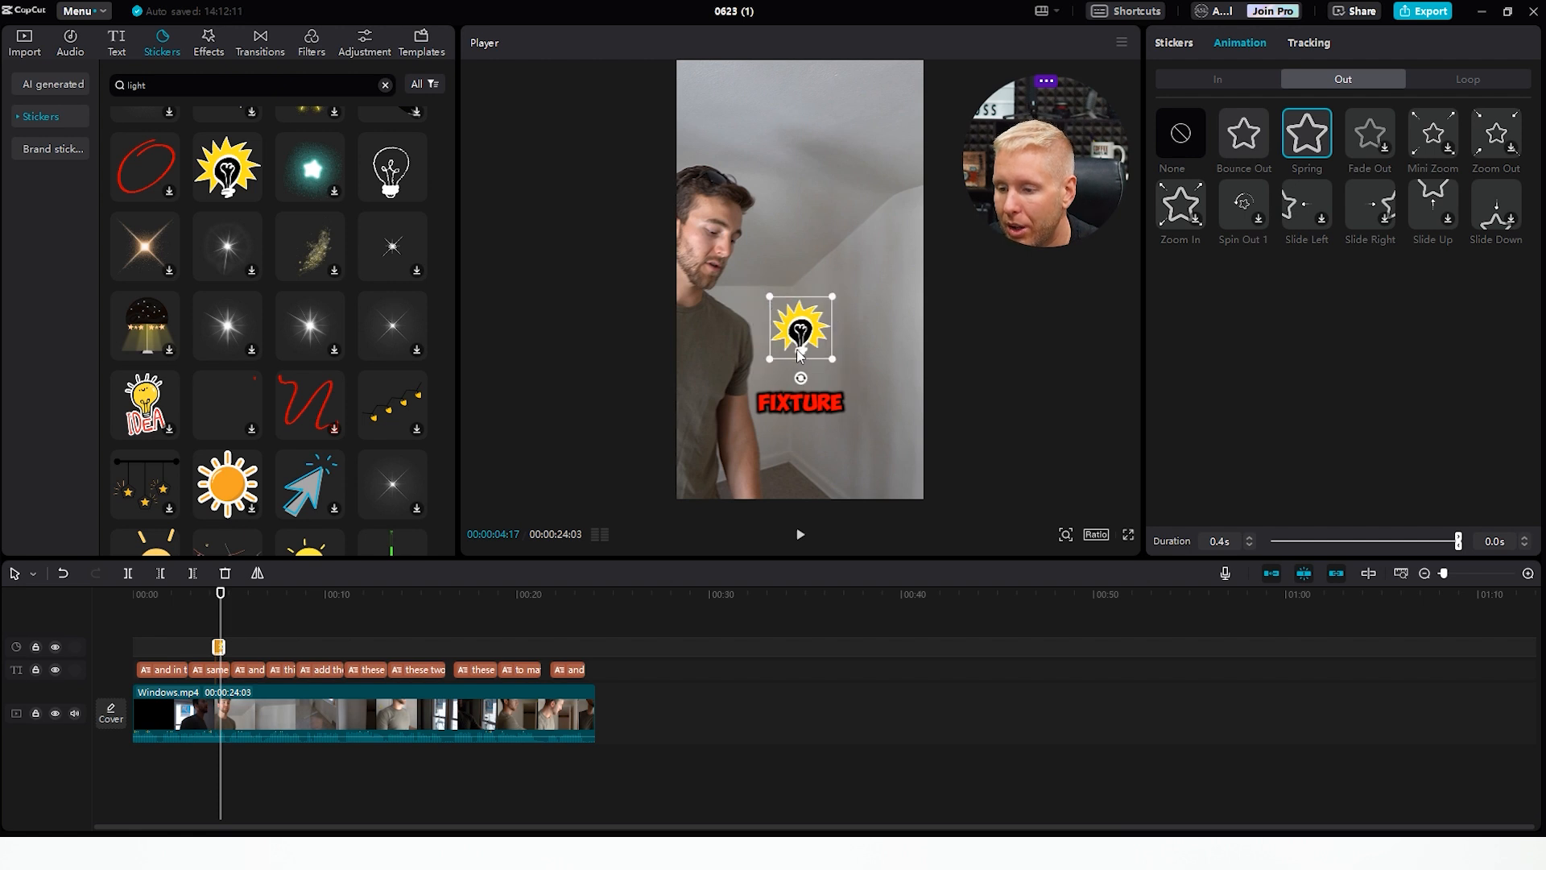
click(611, 349)
click(812, 326)
drag(801, 334, 802, 344)
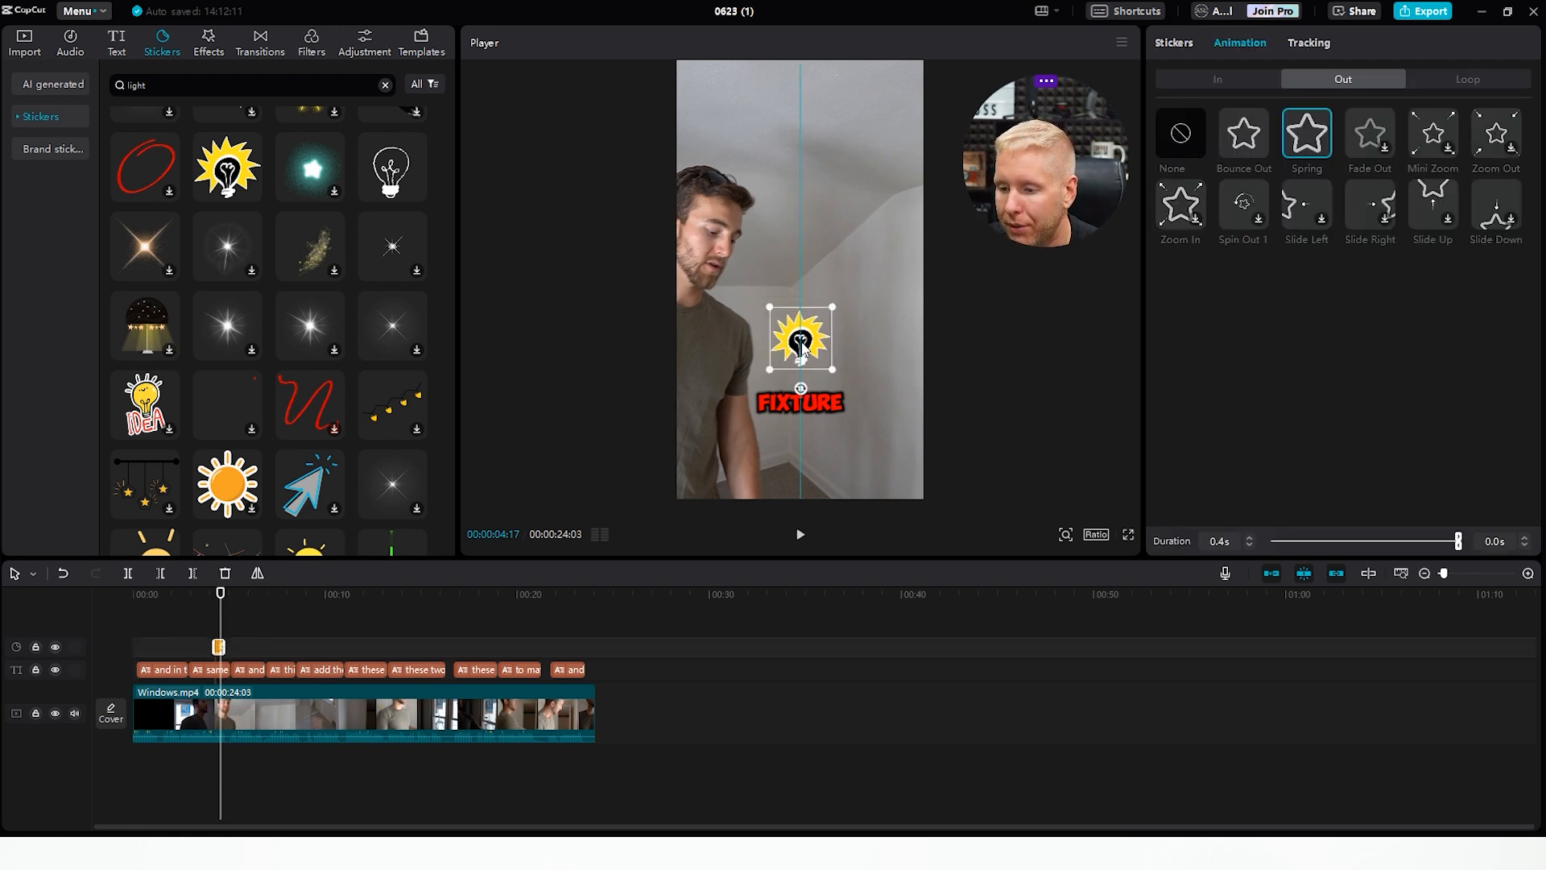
- Play on to the third caption and color its word "carpet" red
click(227, 660)
key(space)
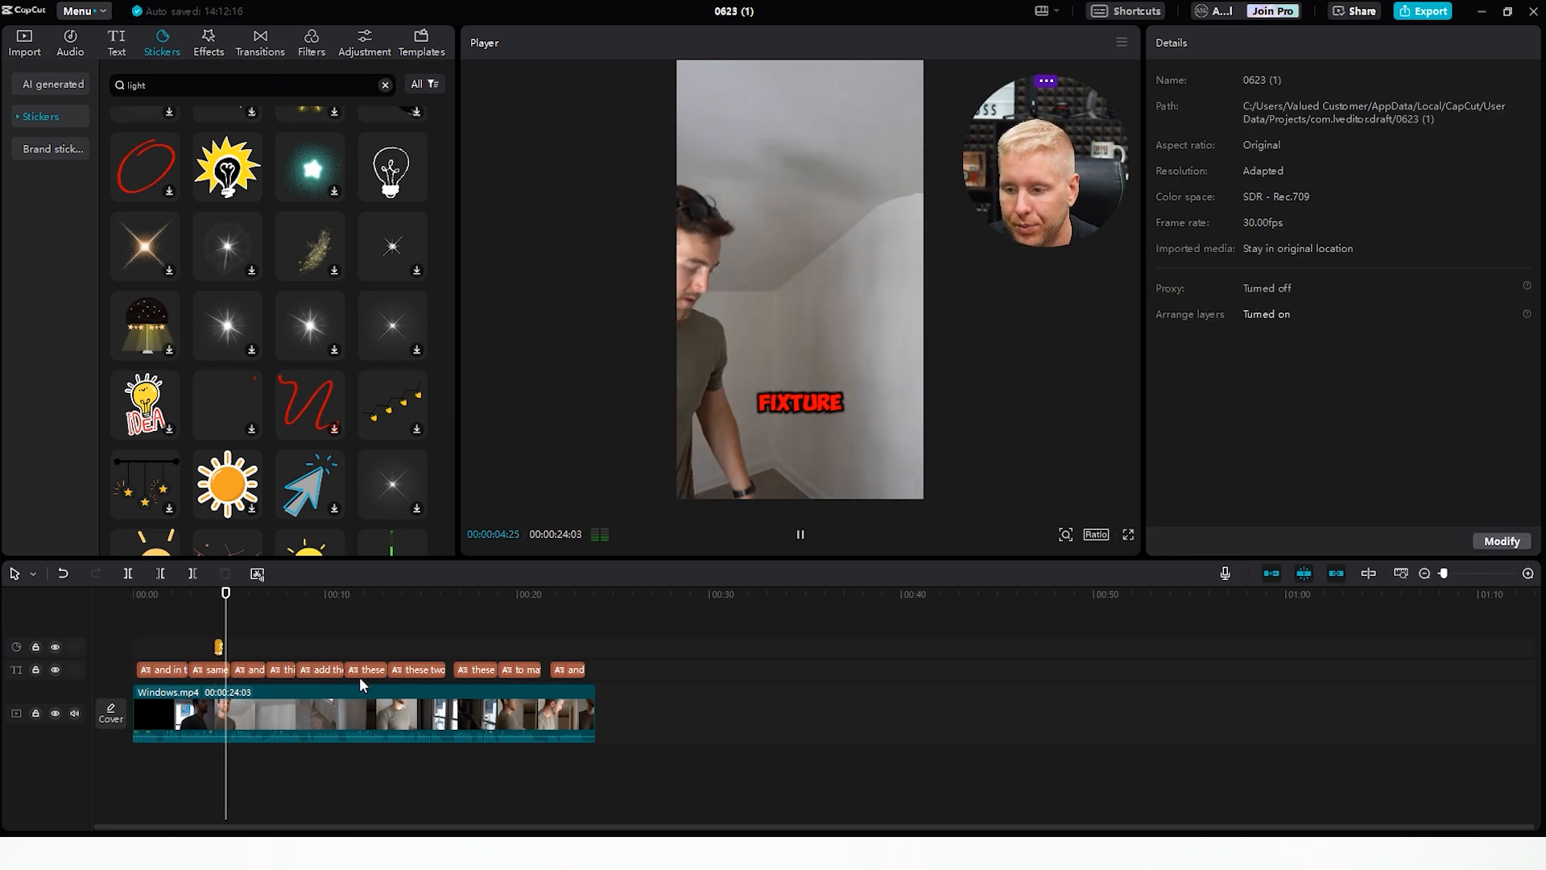
click(265, 671)
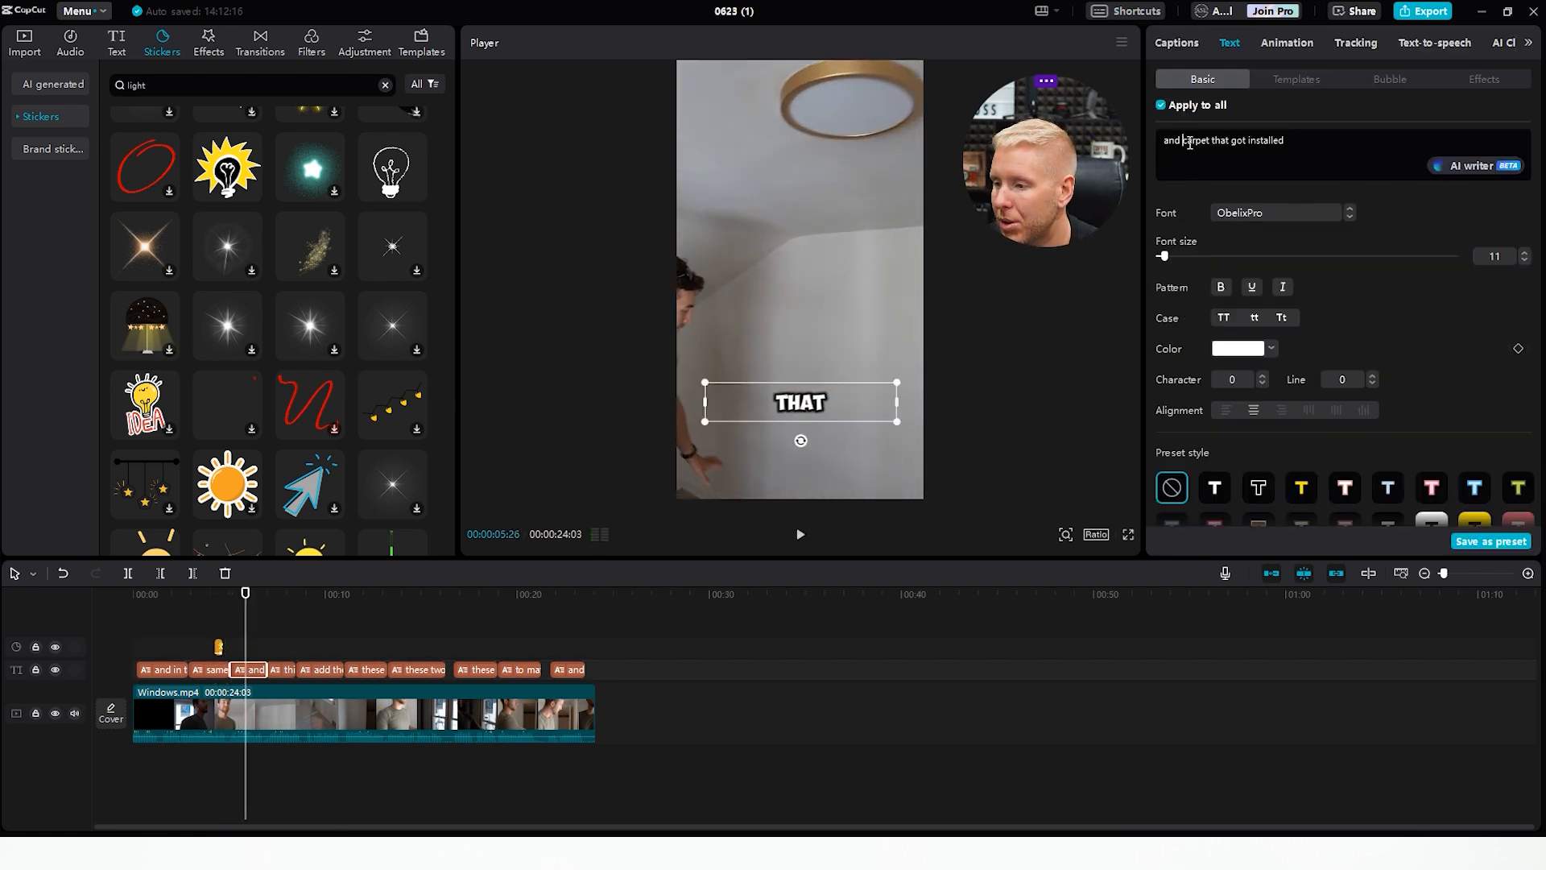
drag(1202, 143, 1209, 147)
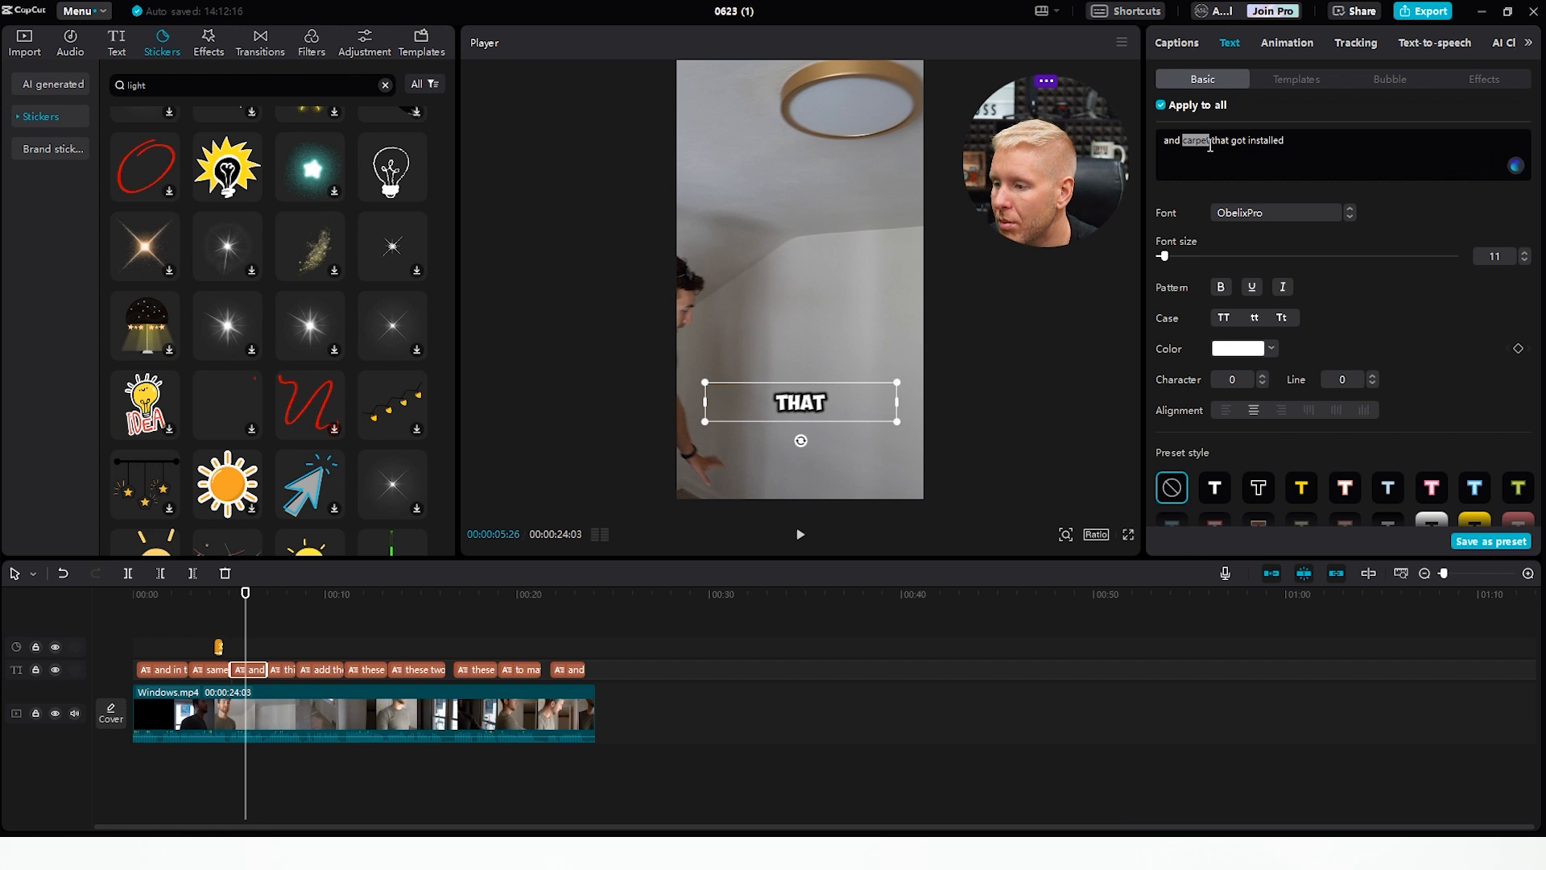
click(1258, 351)
drag(1329, 385, 1404, 321)
click(1404, 320)
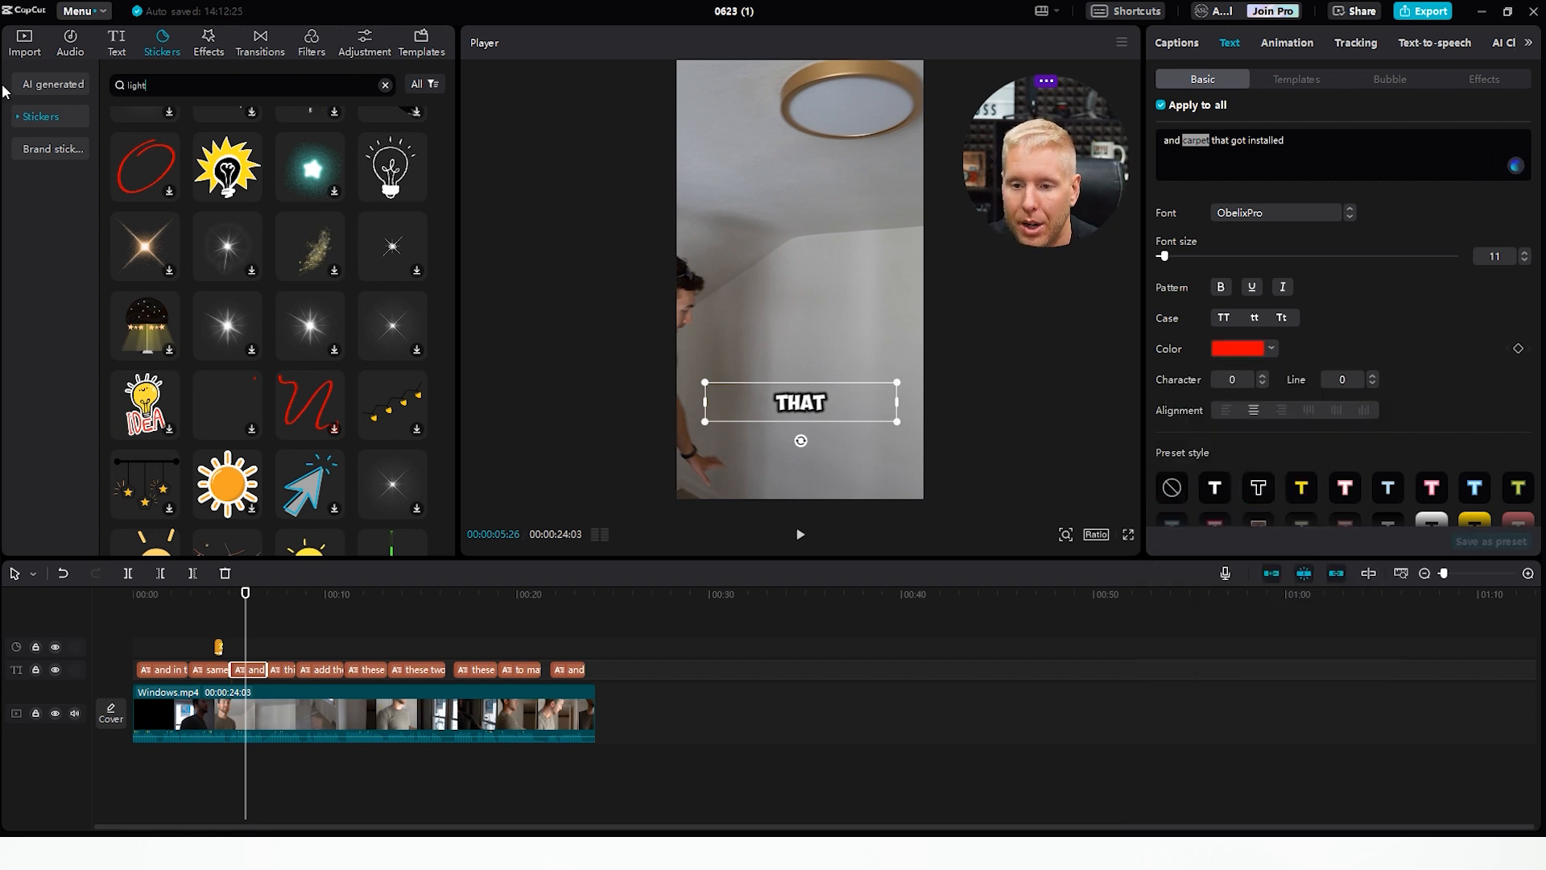
- Search the stickers for "carpet" and add the yellow rolled carpet near the start of the third caption
click(242, 84)
click(385, 85)
text(carpe)
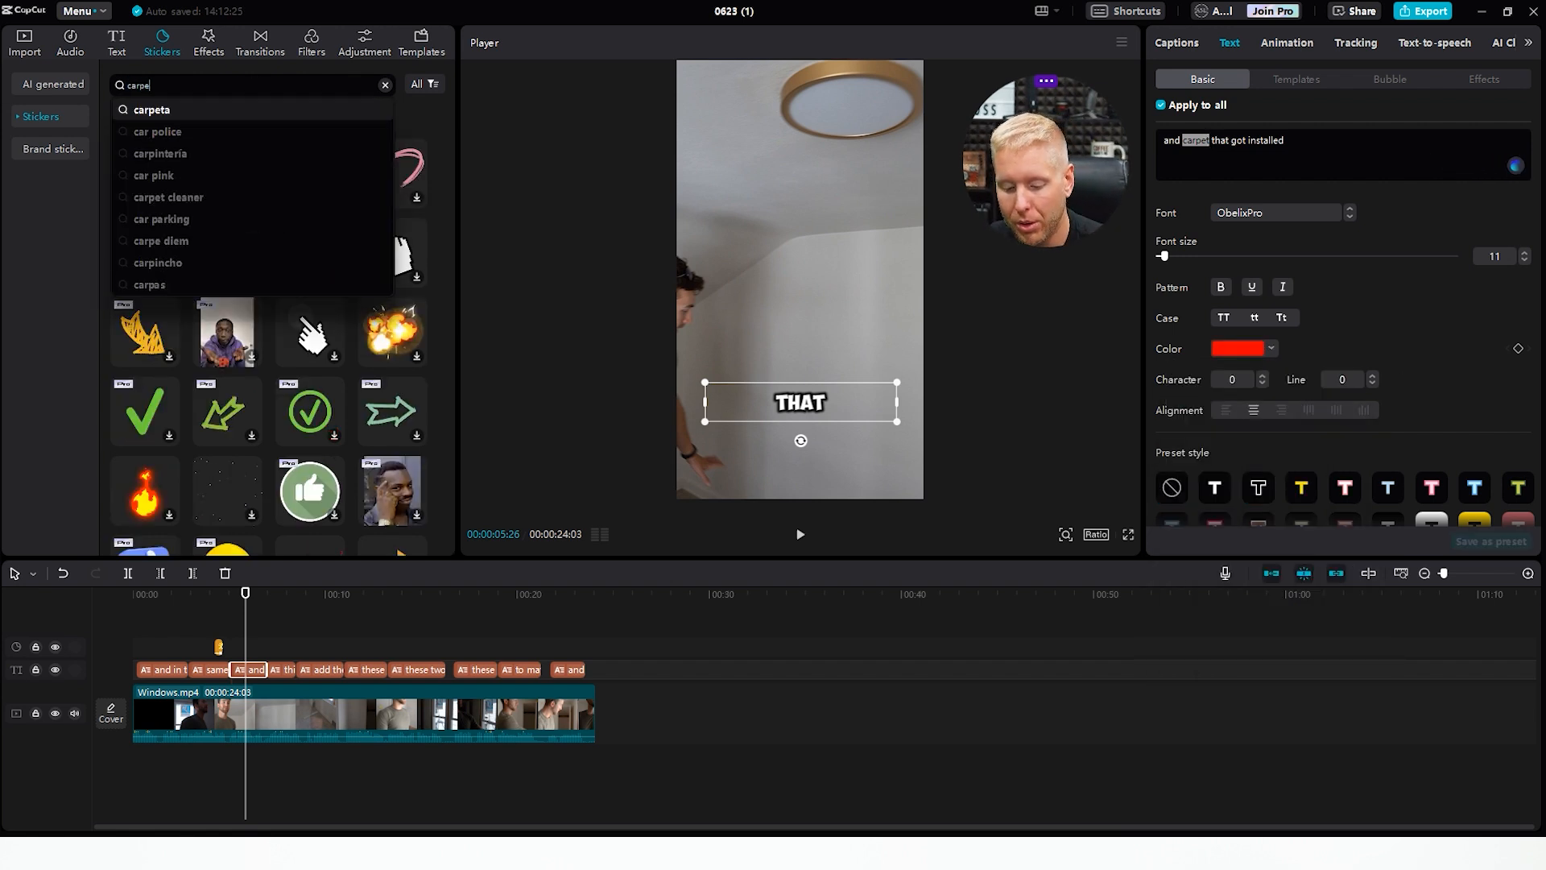
text(t)
key(Return)
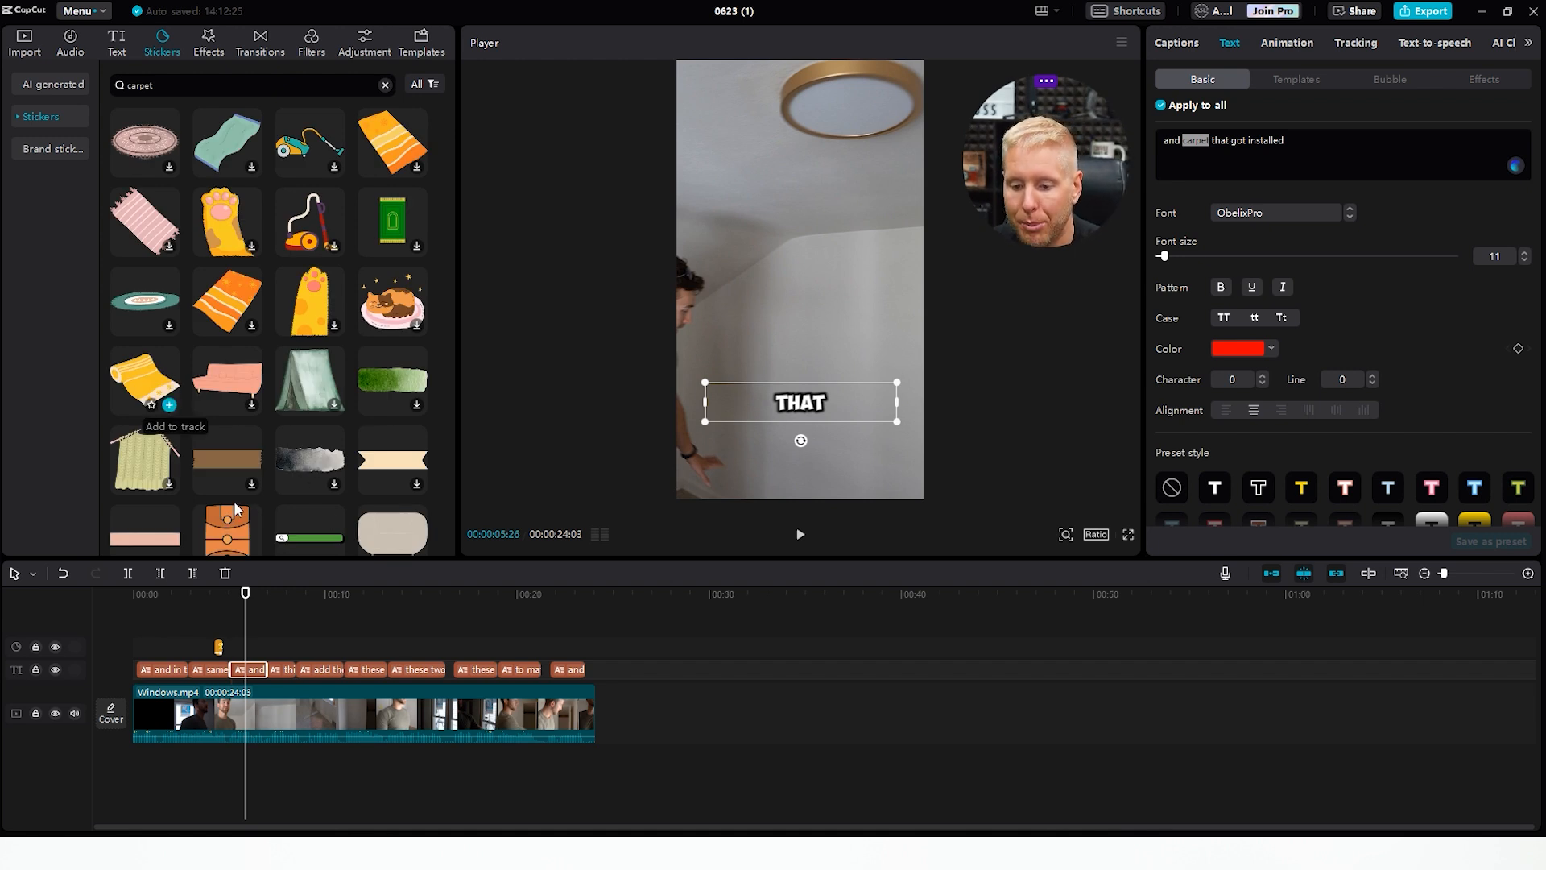
drag(250, 602, 236, 600)
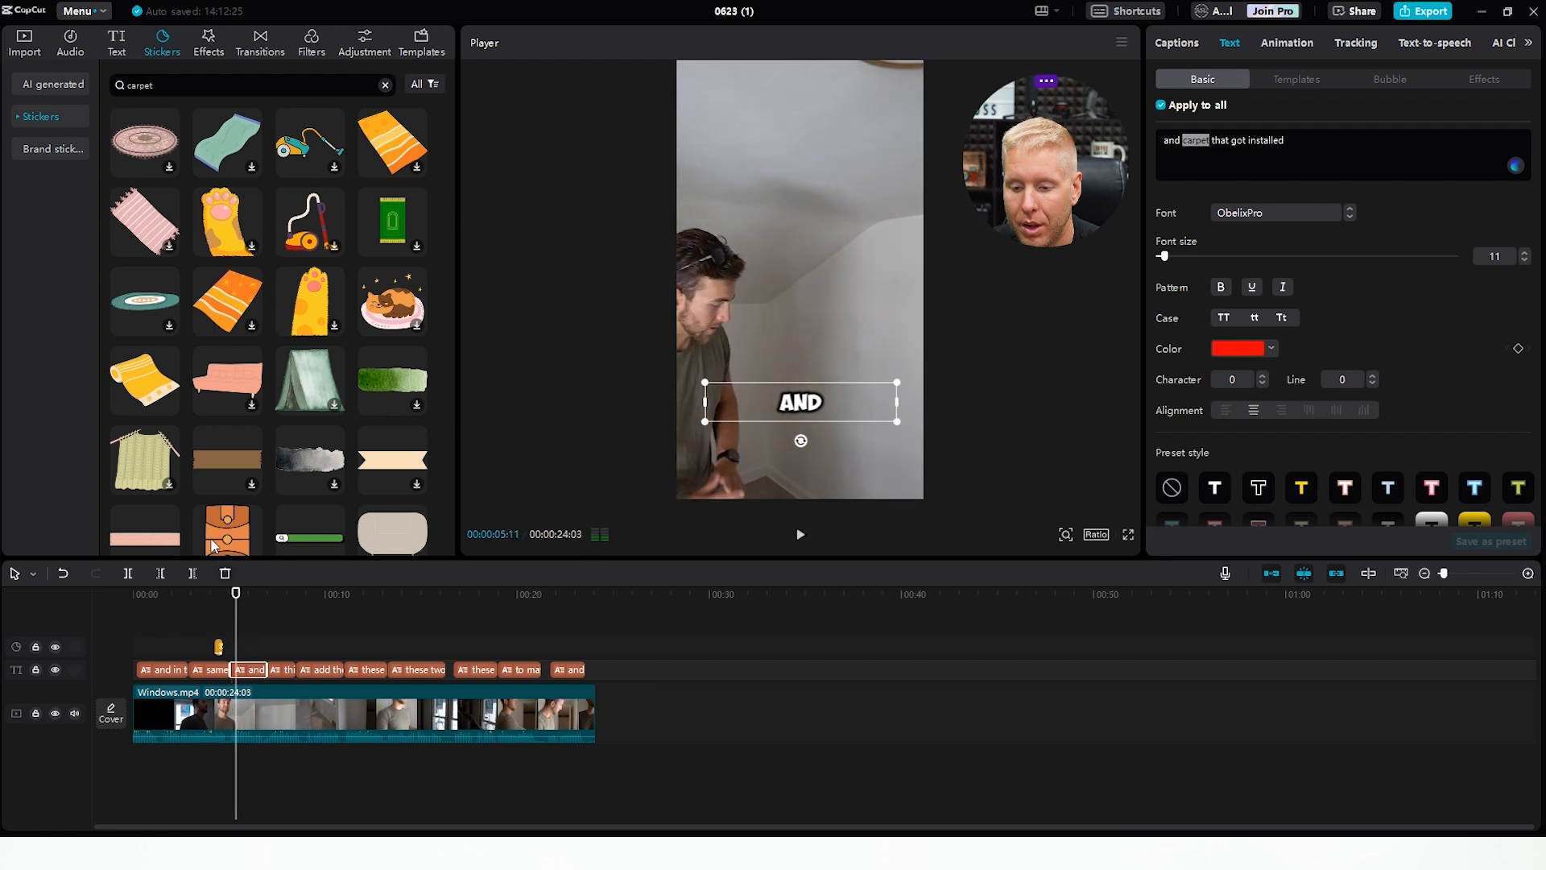
click(170, 407)
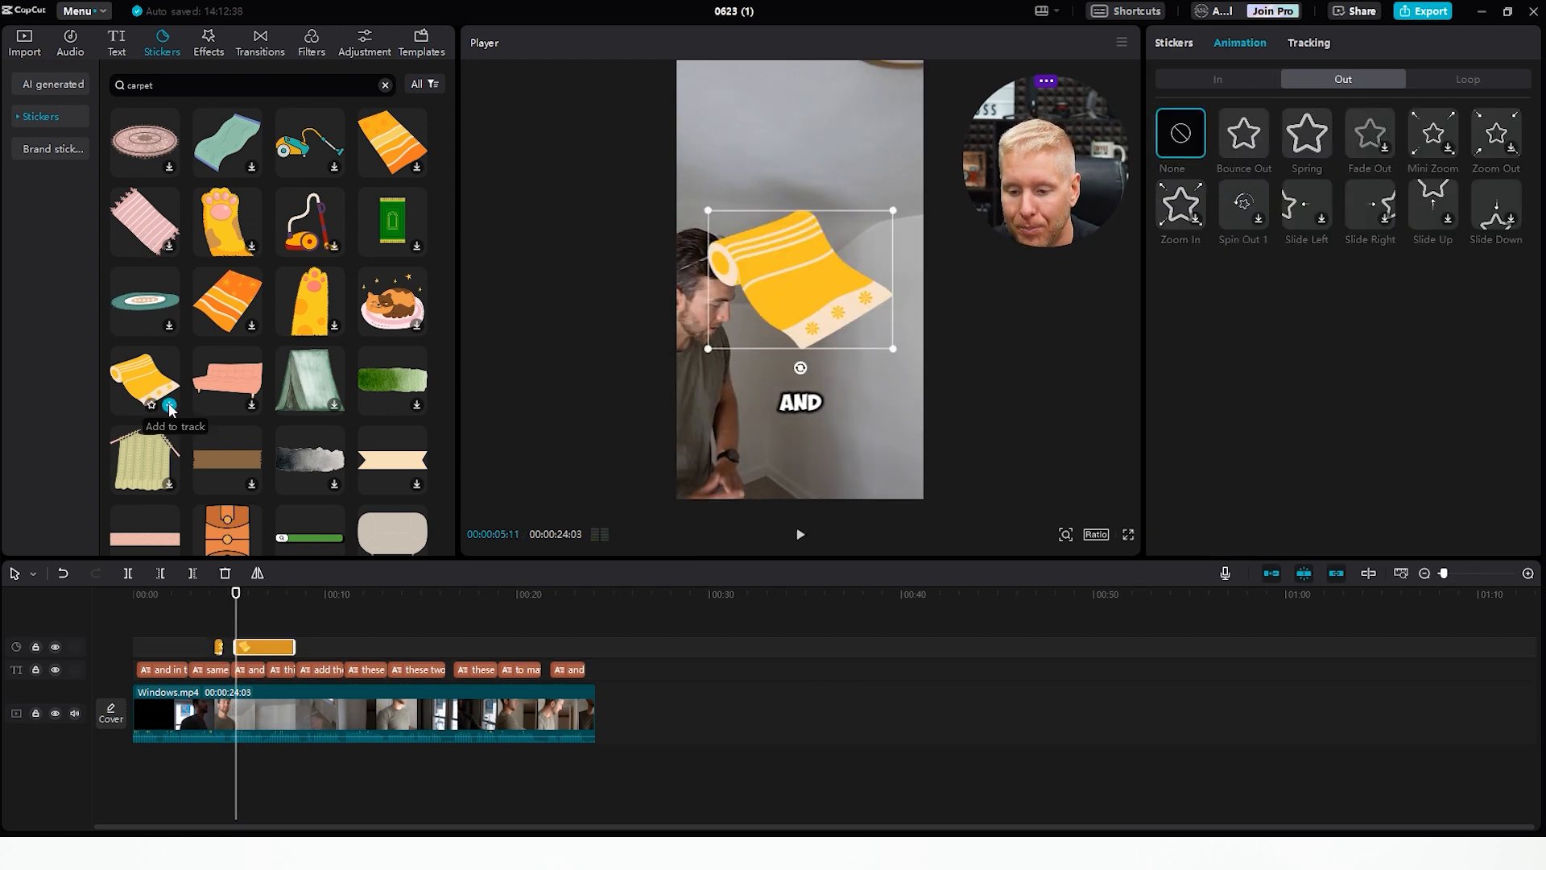
- Shorten the carpet sticker's clip to a brief moment and give it the Spring animation for exit and entrance
drag(296, 646, 245, 643)
click(1306, 153)
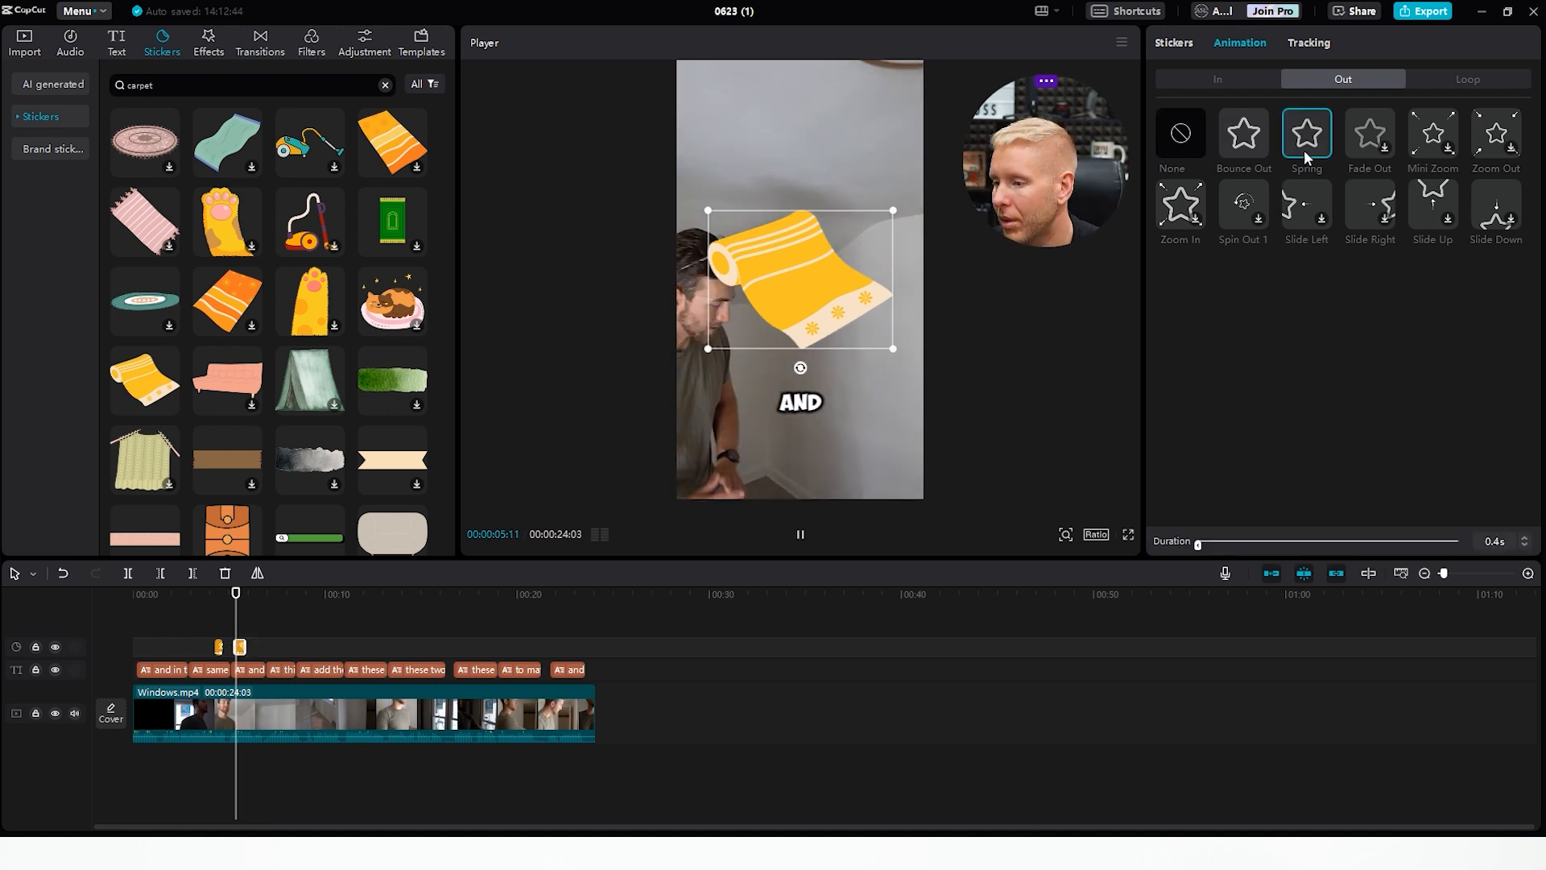
click(1219, 82)
click(1308, 139)
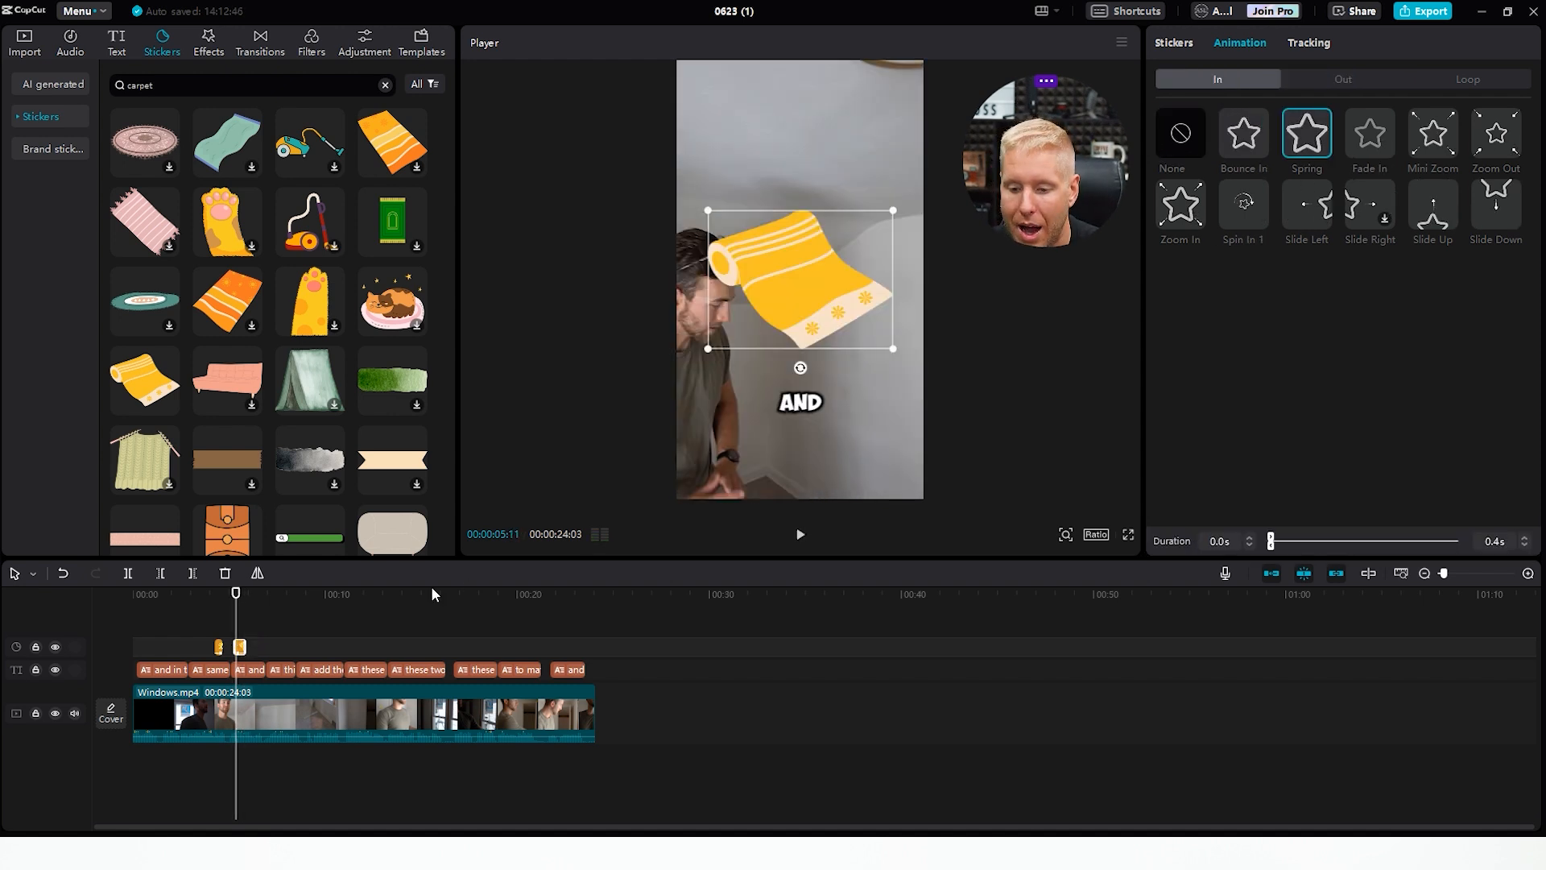
- Preview the carpet sticker, then shrink it and place it just above the caption
drag(240, 602, 233, 602)
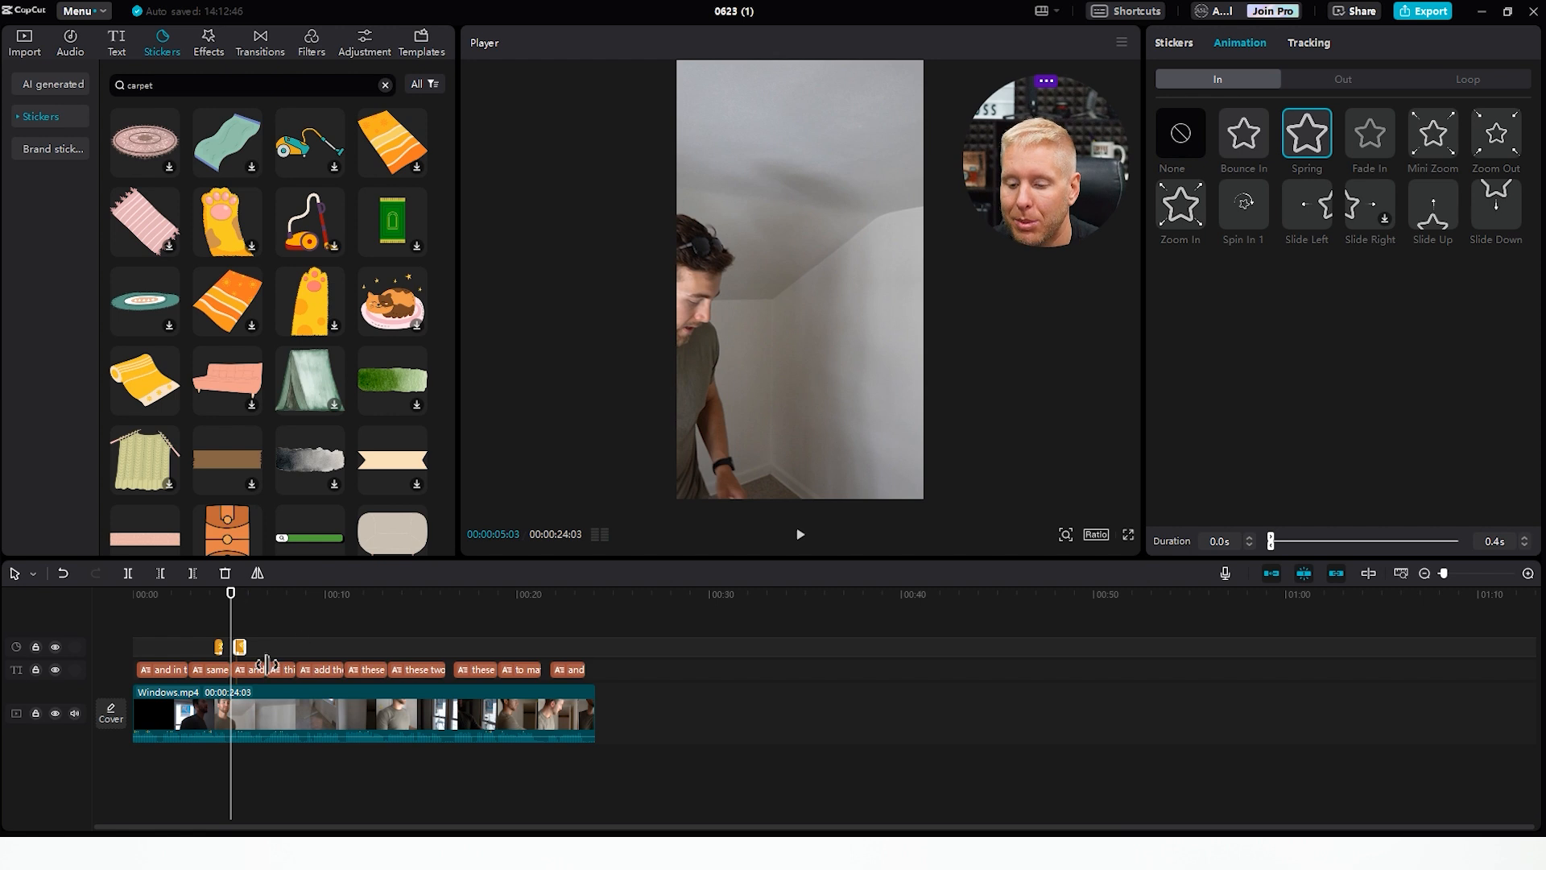
key(space)
key(space)
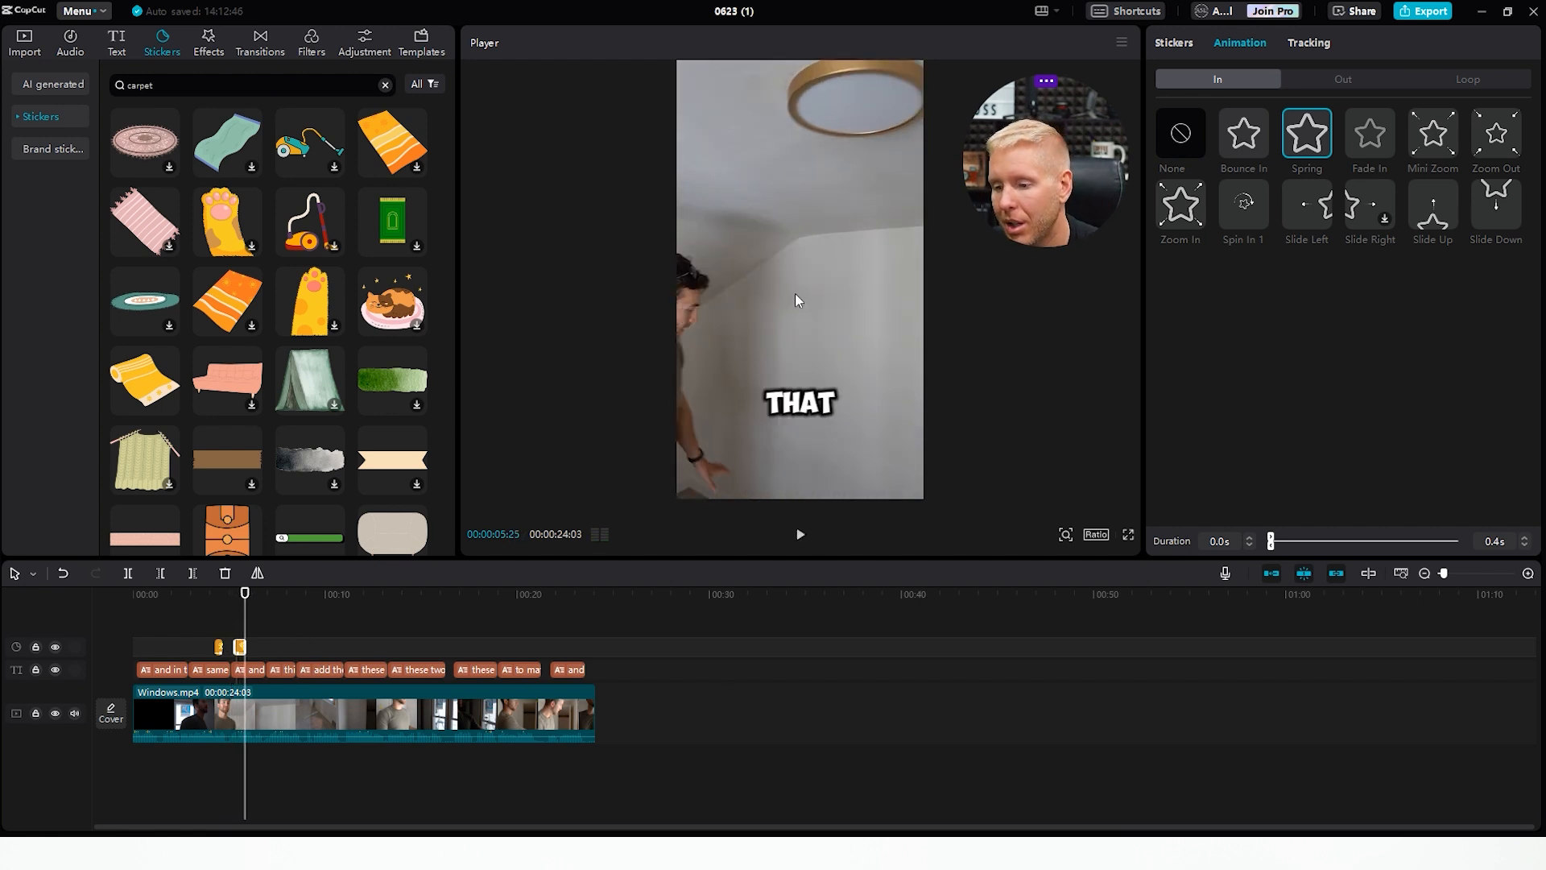
drag(248, 598, 240, 599)
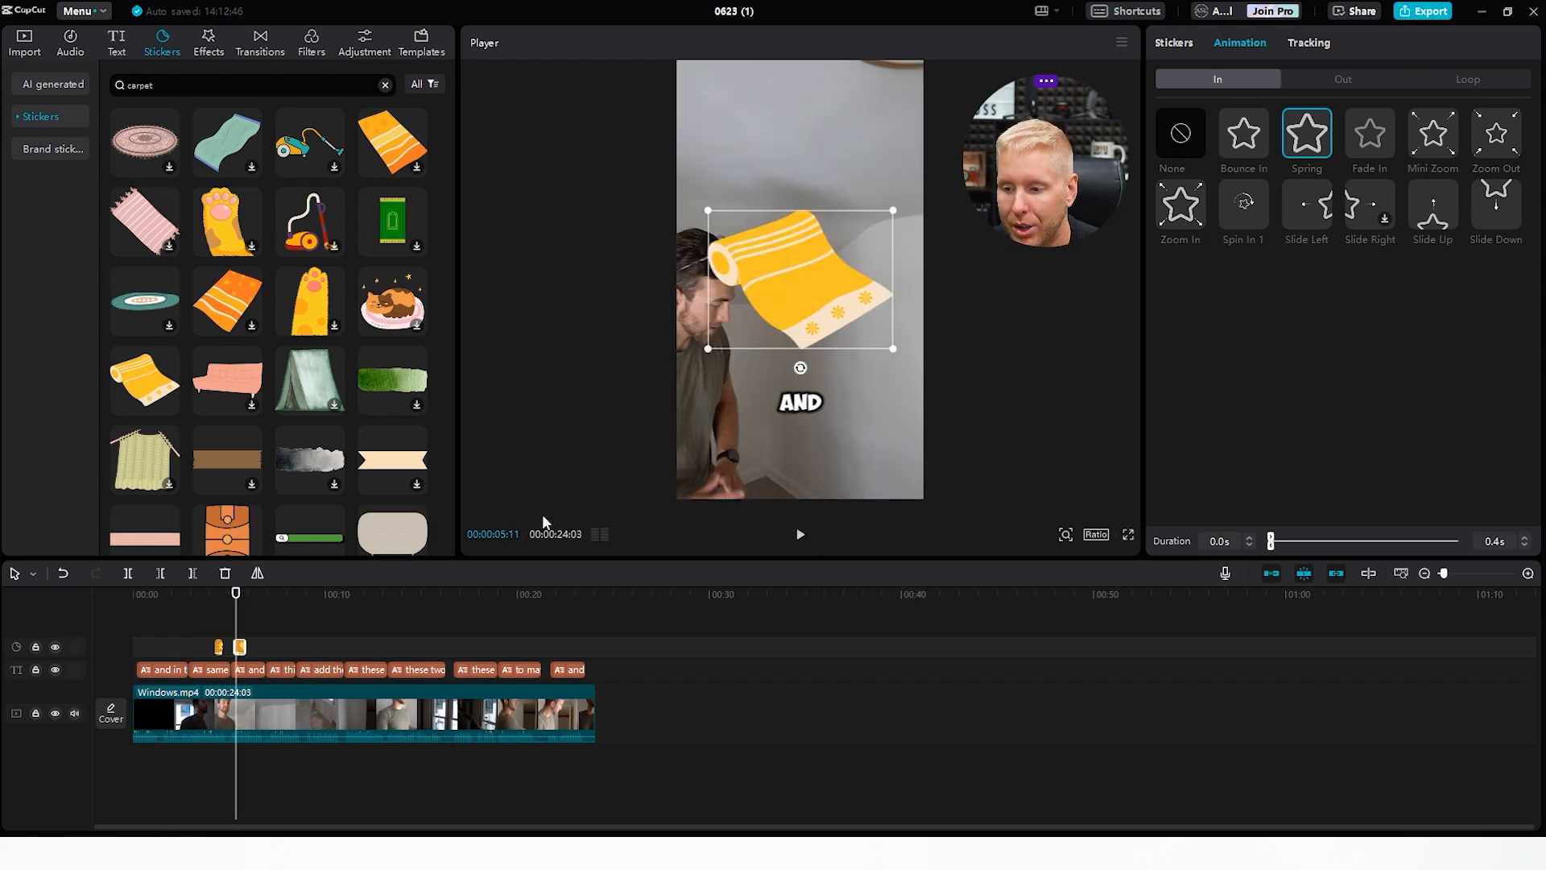
drag(704, 208, 796, 338)
- Play on to the word "installed" in the third caption and color it red (FF0000)
key(space)
key(space)
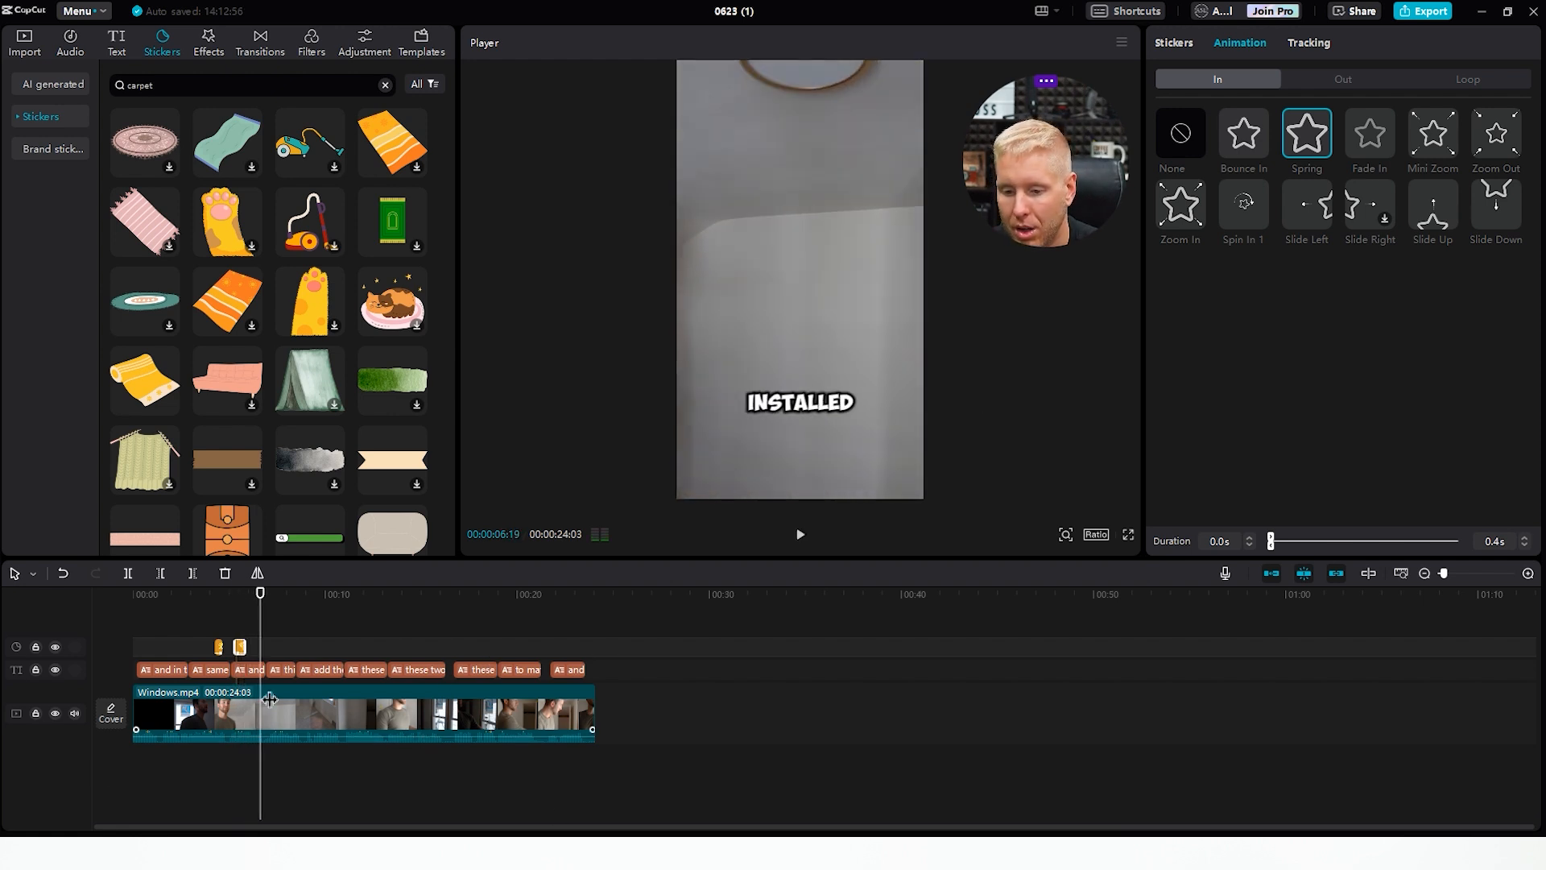
click(256, 669)
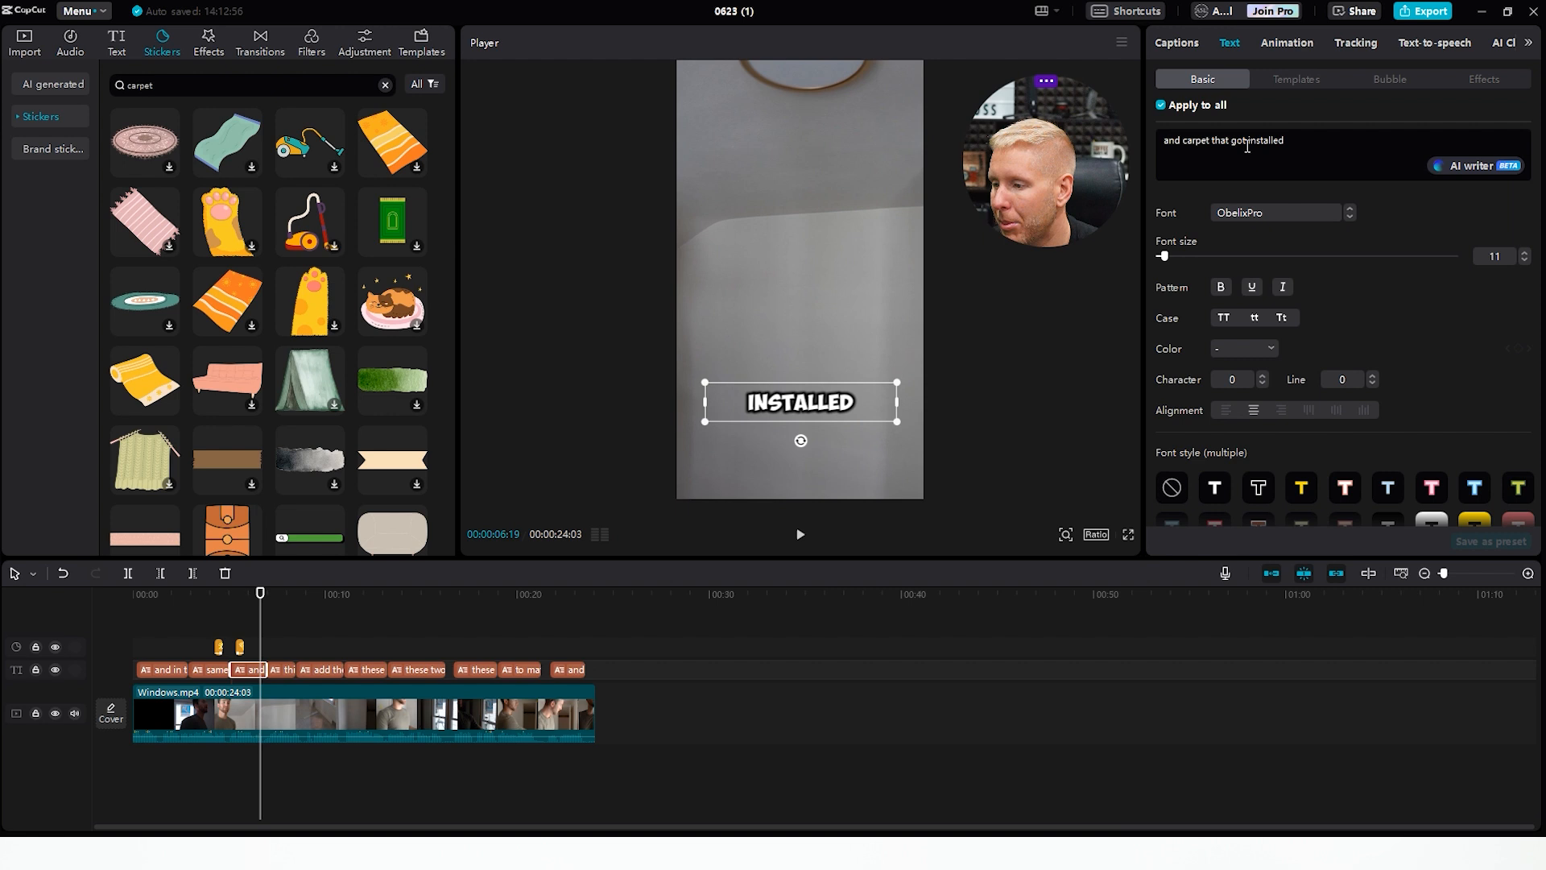
double_click(1264, 140)
click(1244, 347)
drag(1345, 383, 1378, 333)
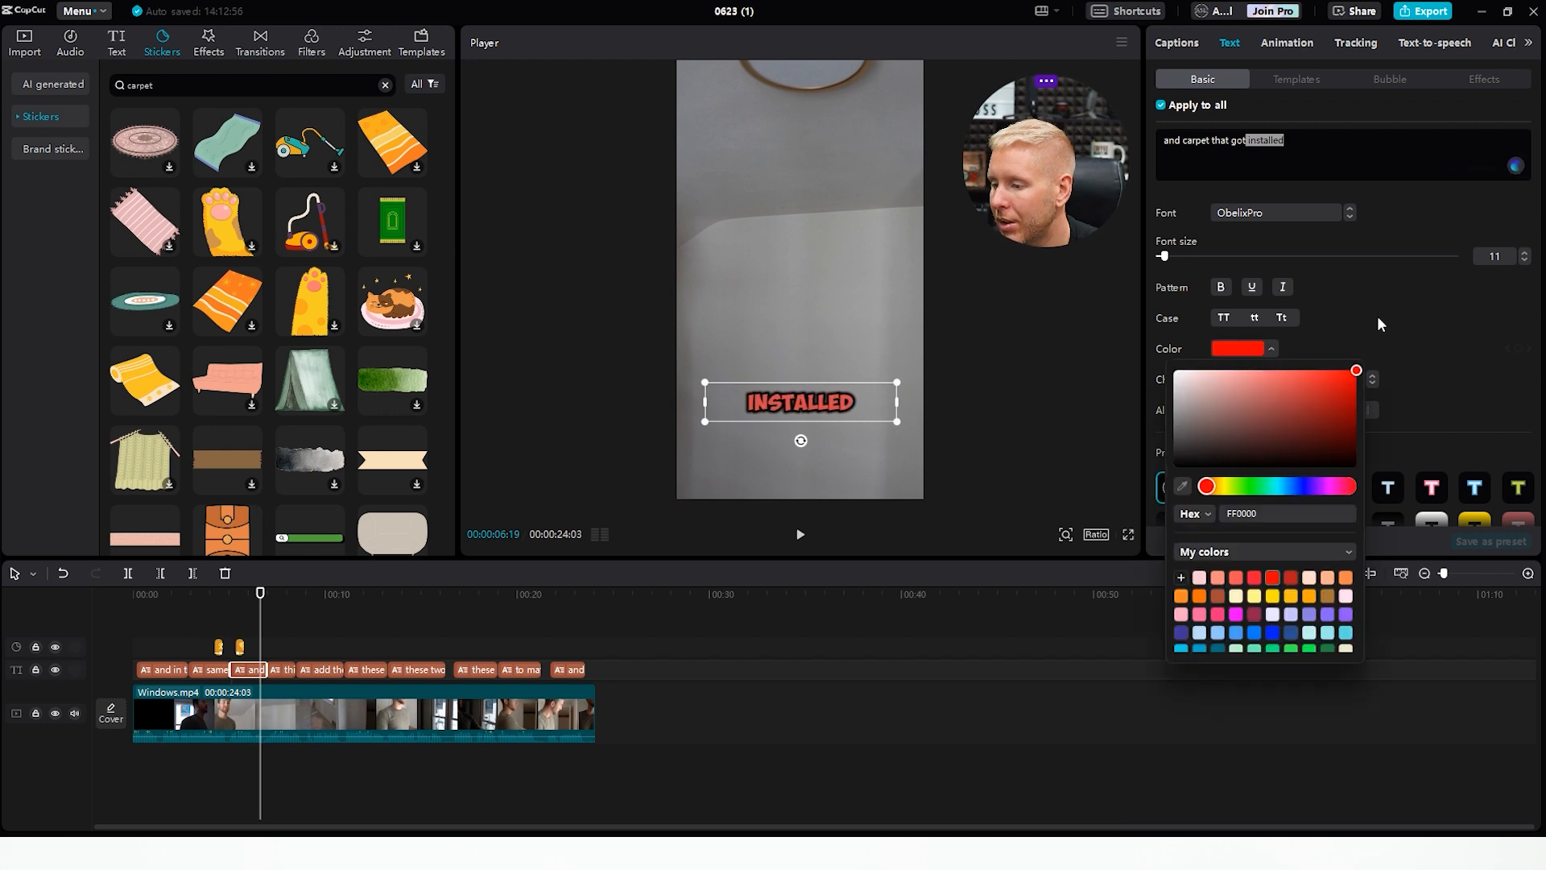
click(1378, 332)
- Play on to the fourth caption and color its word "guys" red
click(800, 533)
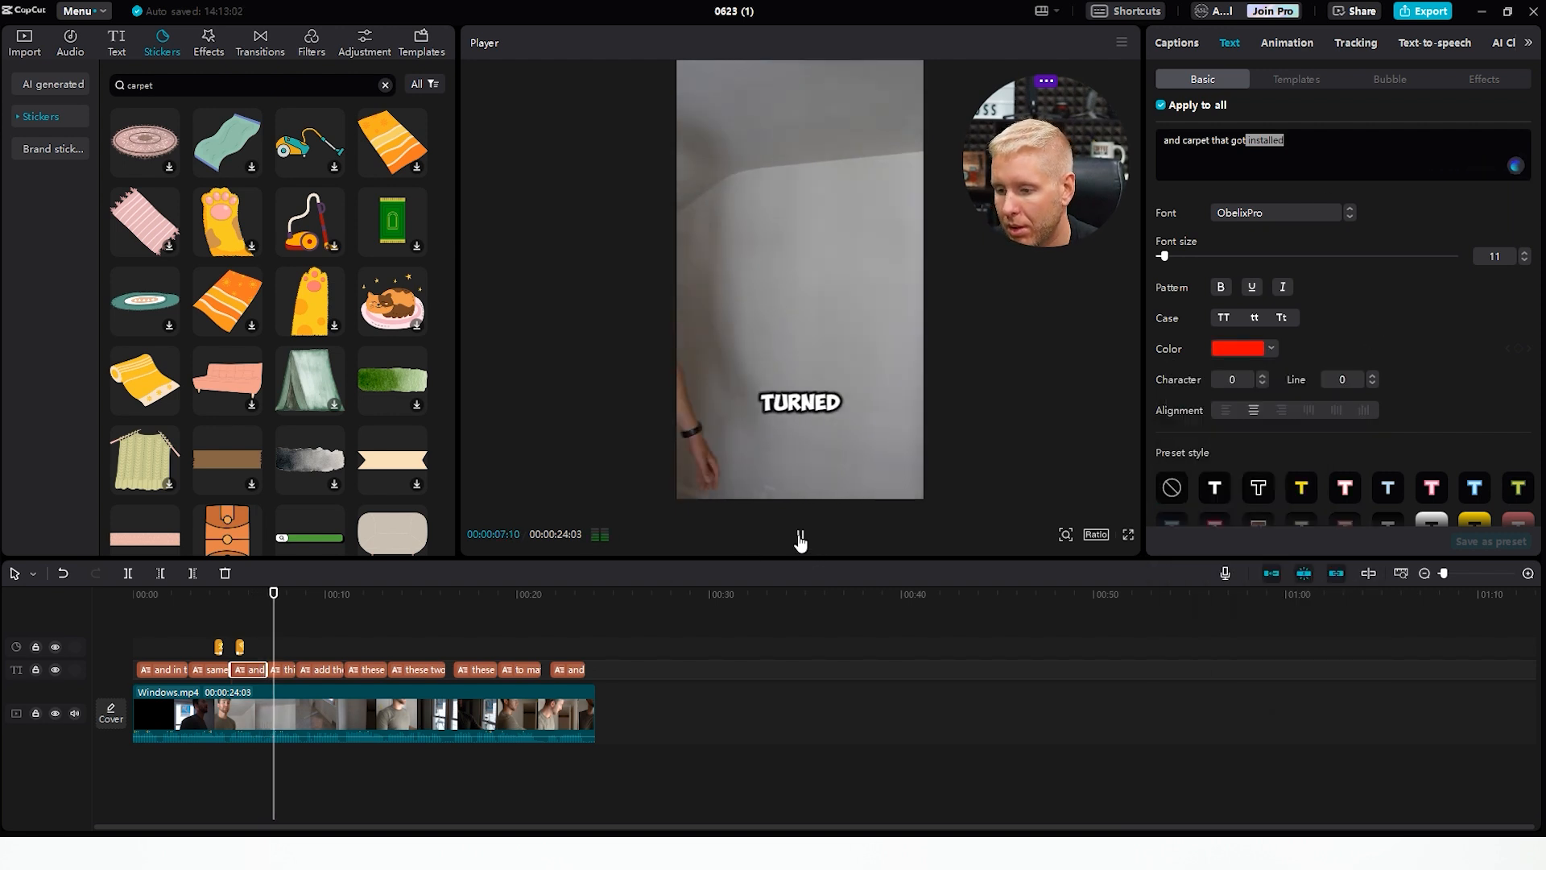
click(801, 534)
click(290, 670)
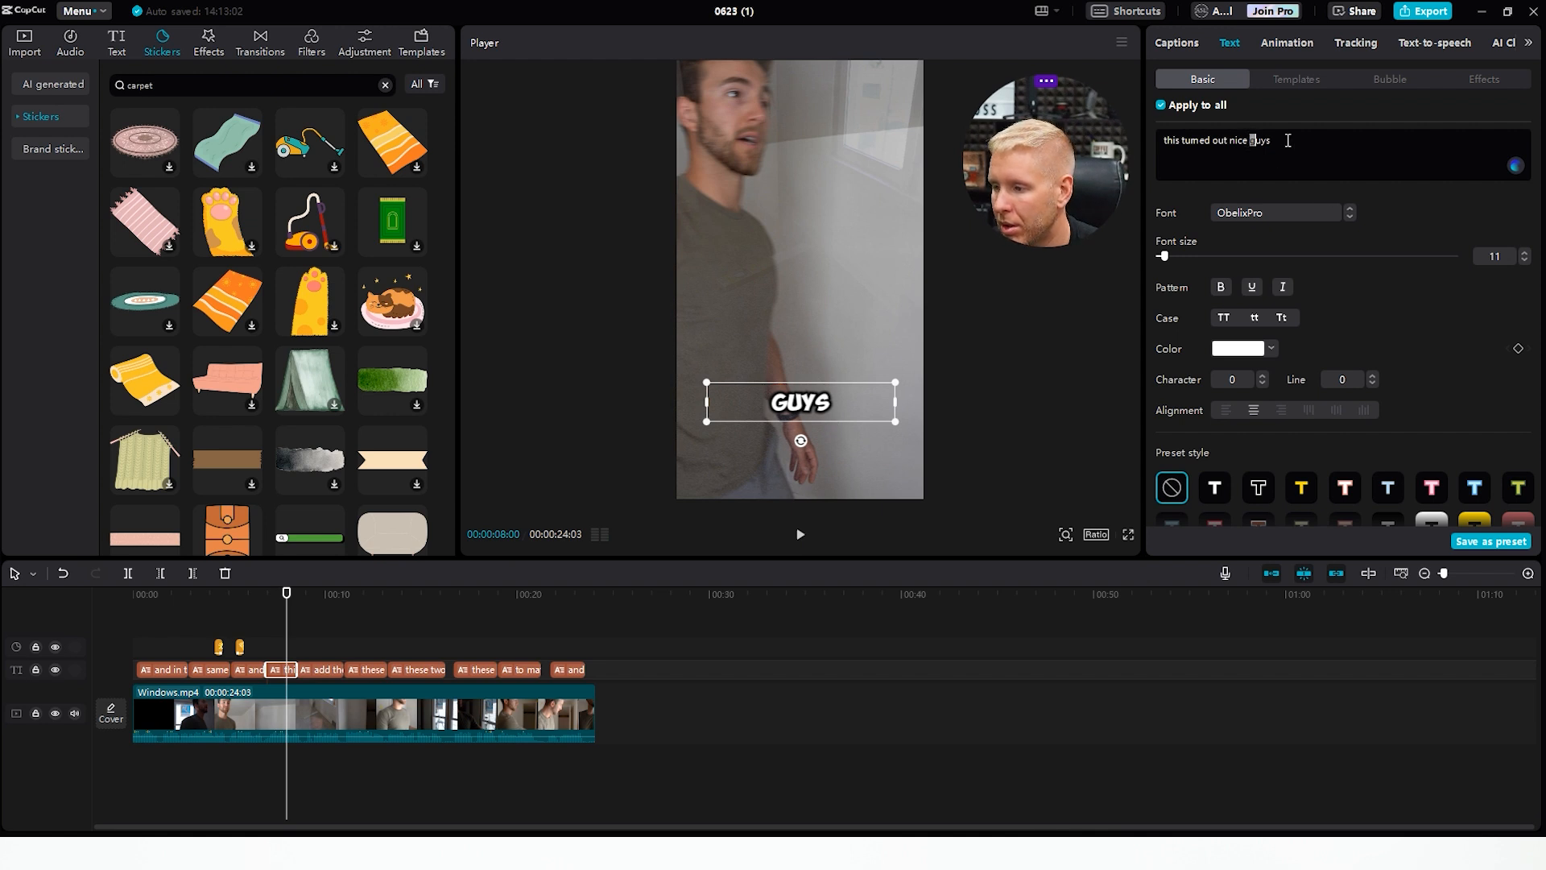
click(1242, 351)
click(1215, 579)
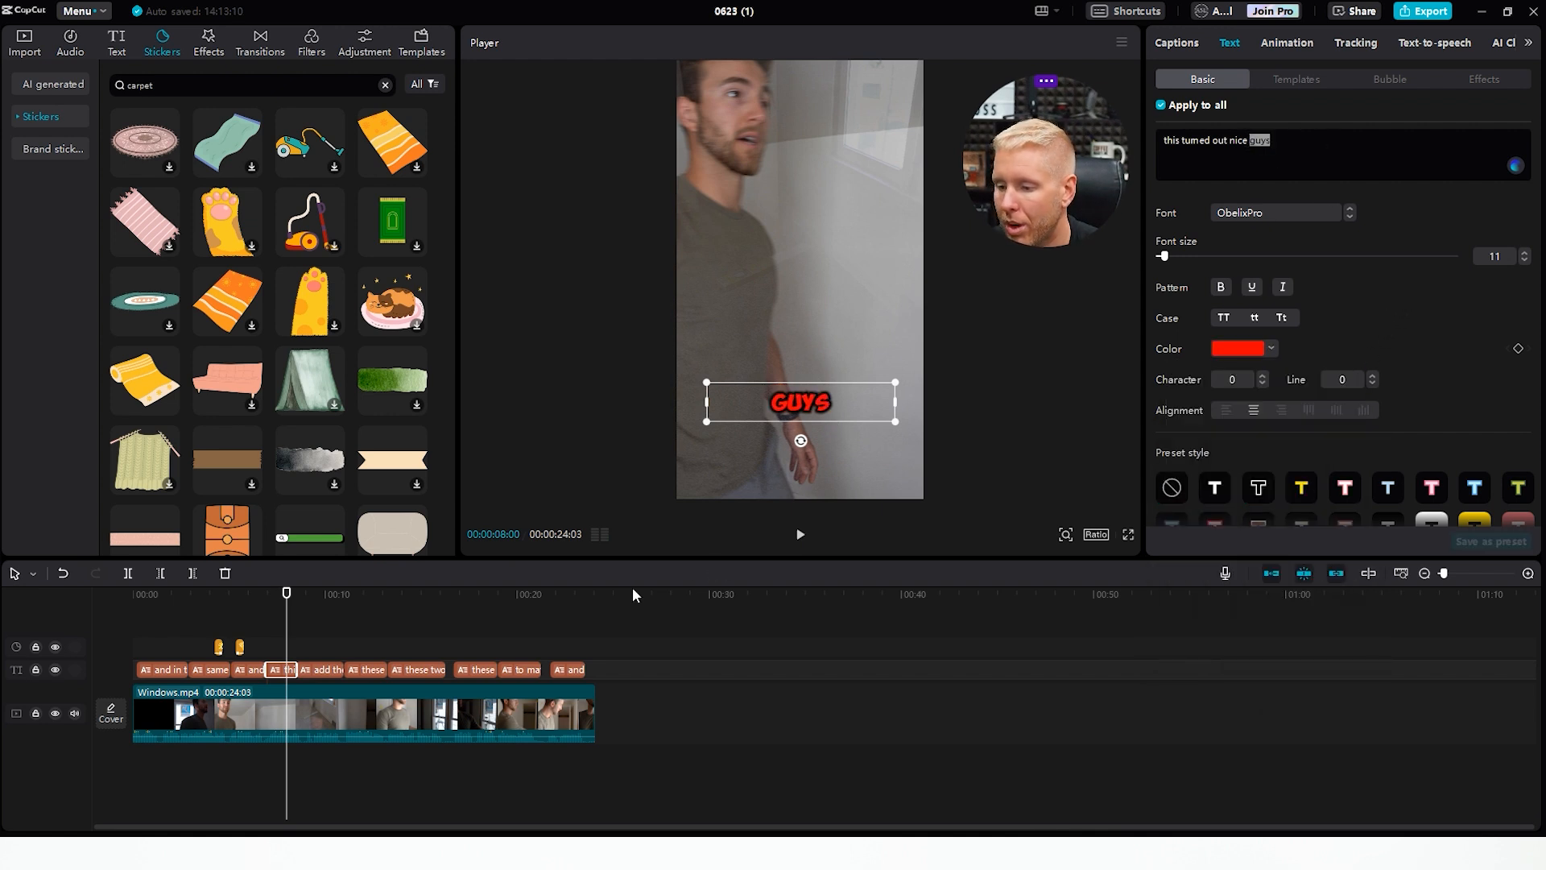
- Play on to the fifth caption and color its word "handles" red
click(797, 538)
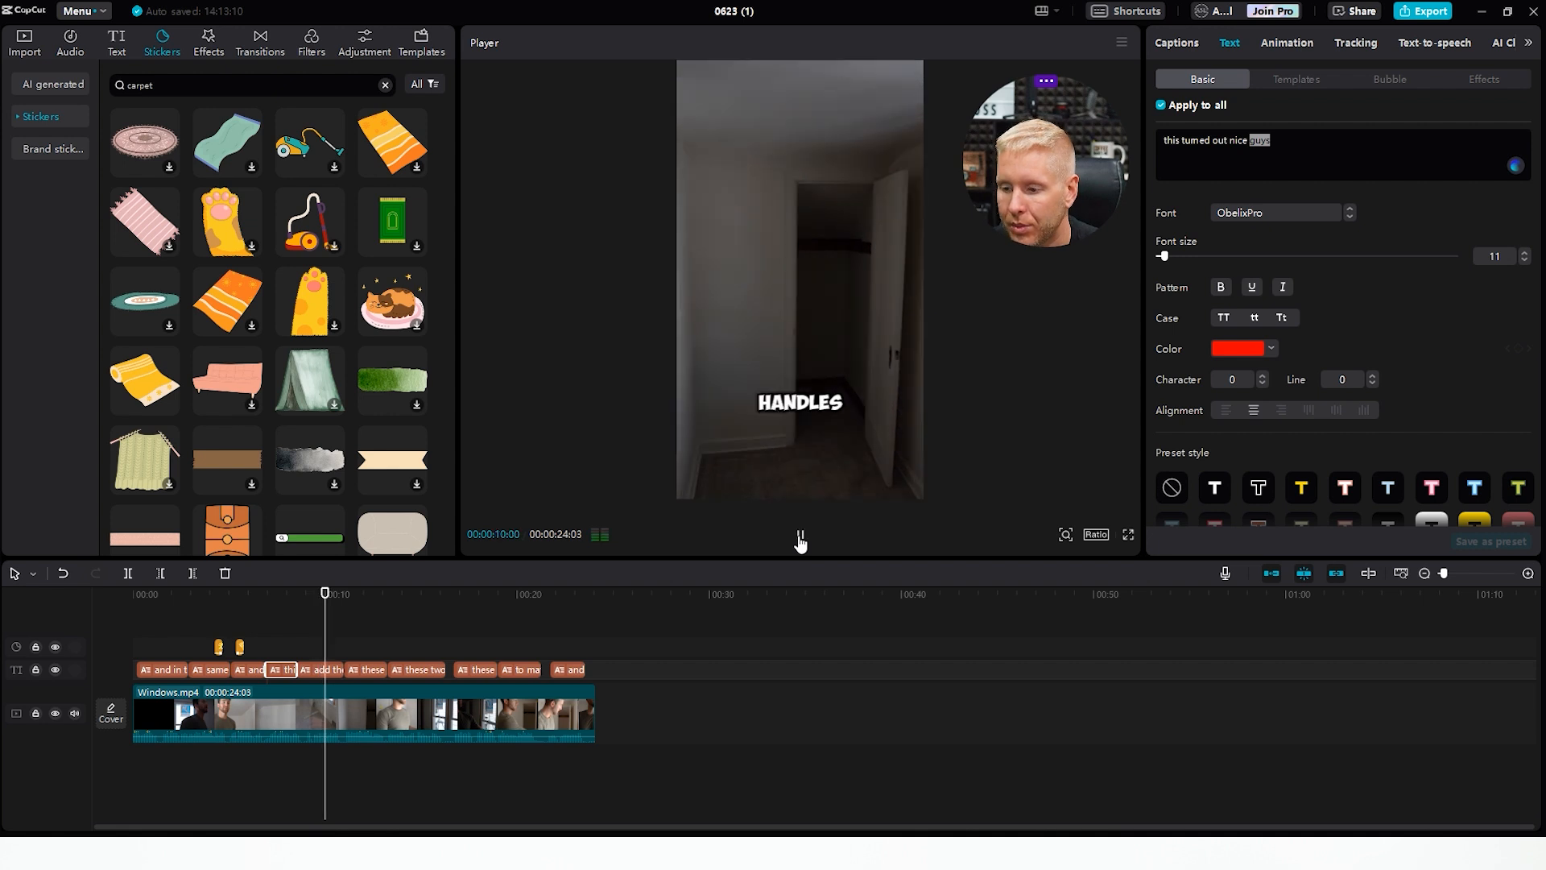
click(800, 541)
click(328, 671)
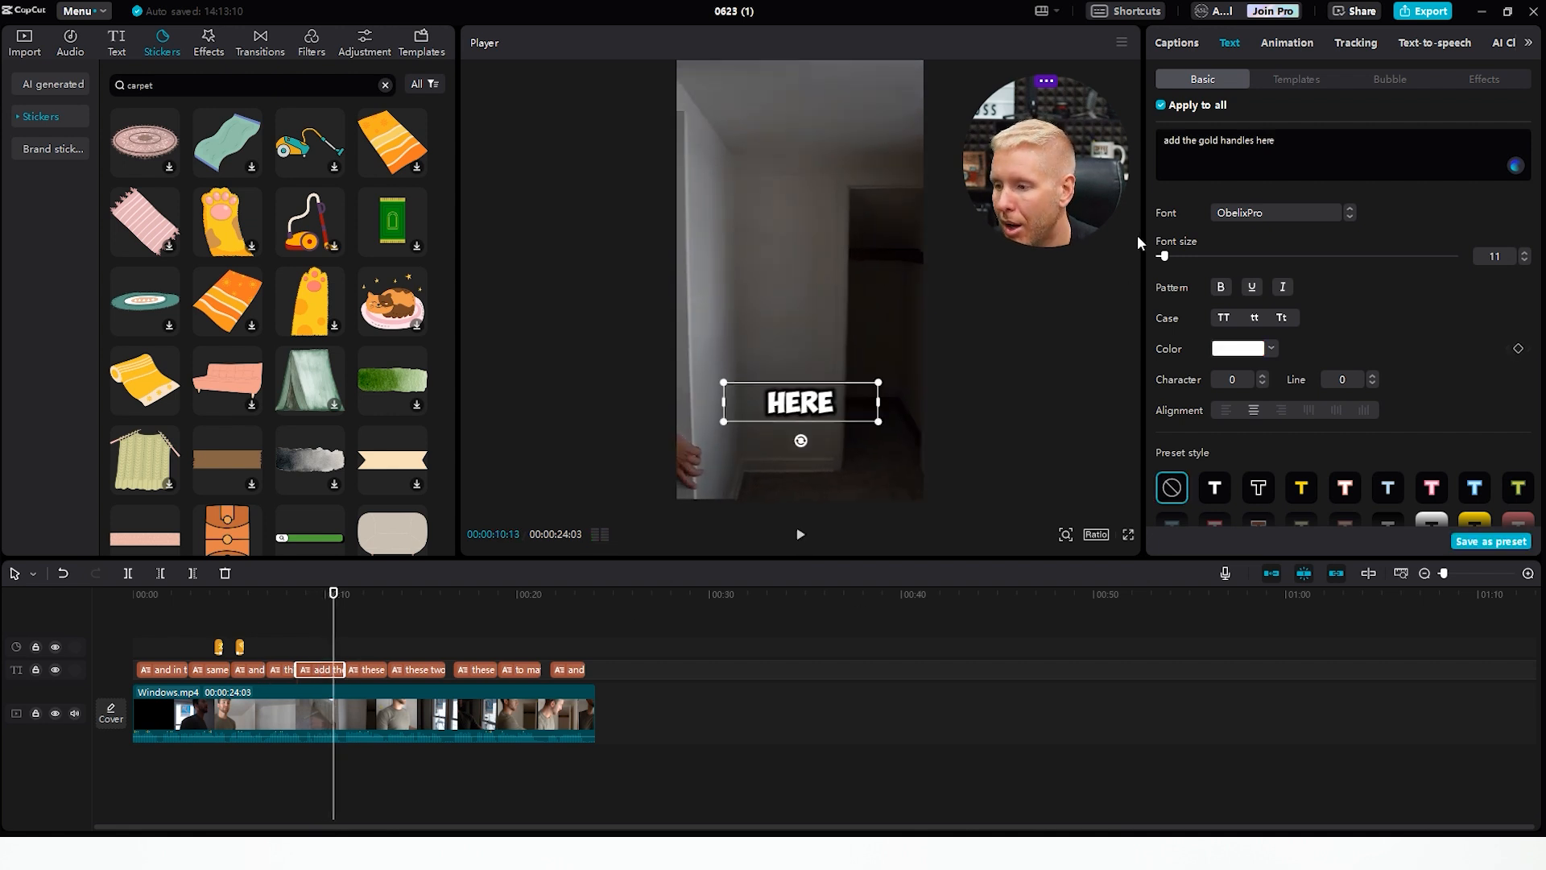
drag(1238, 146, 1255, 146)
click(1238, 348)
click(1296, 384)
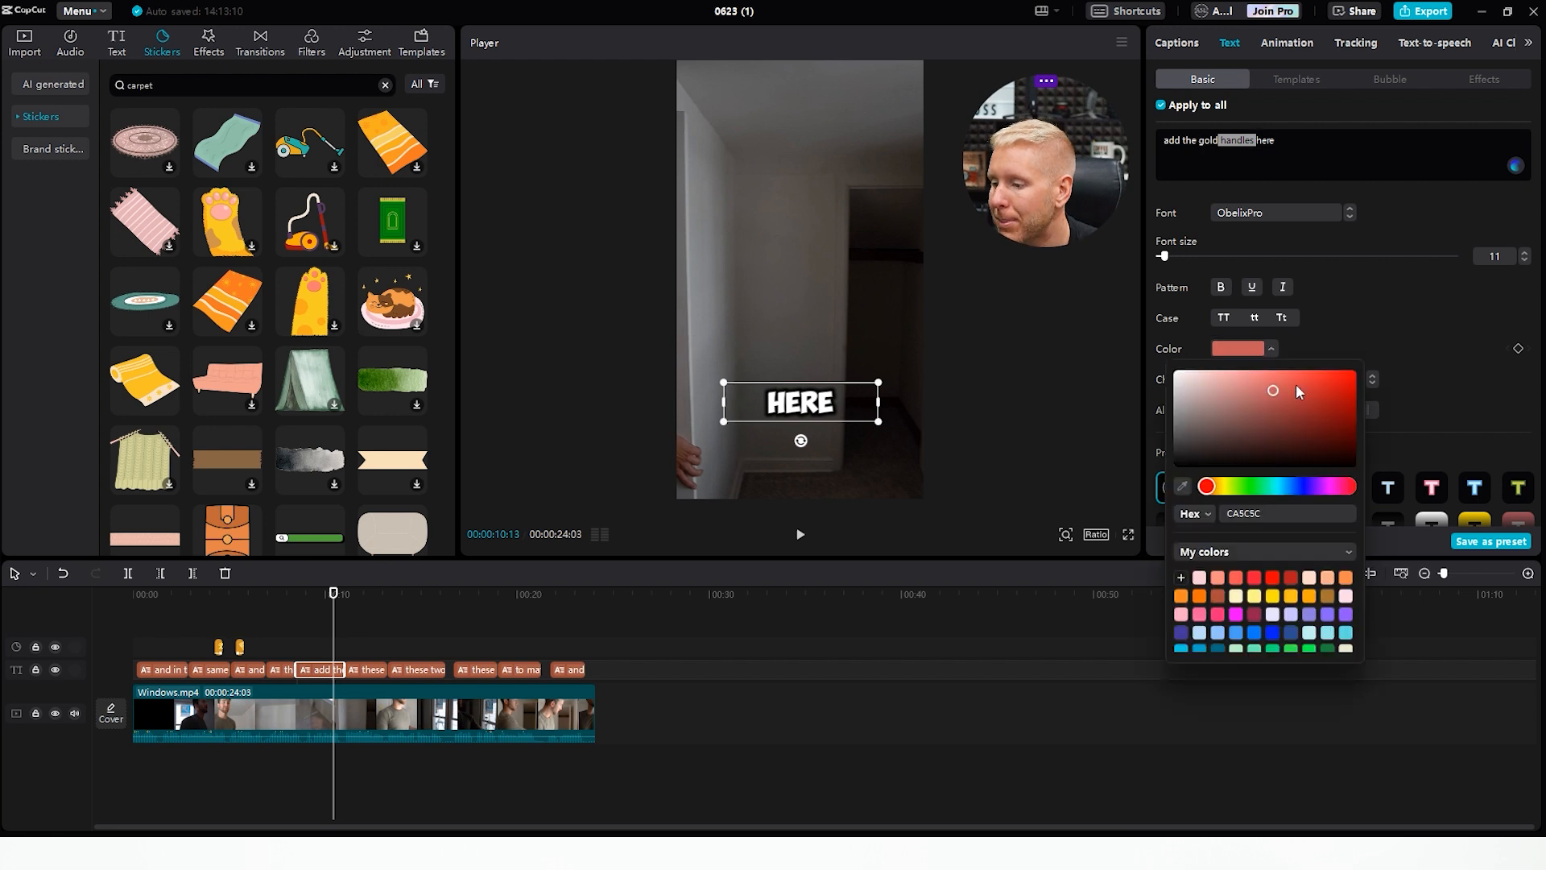
click(1399, 291)
- Search the sticker library for "handles"
click(239, 90)
key(ctrl+a)
text(han)
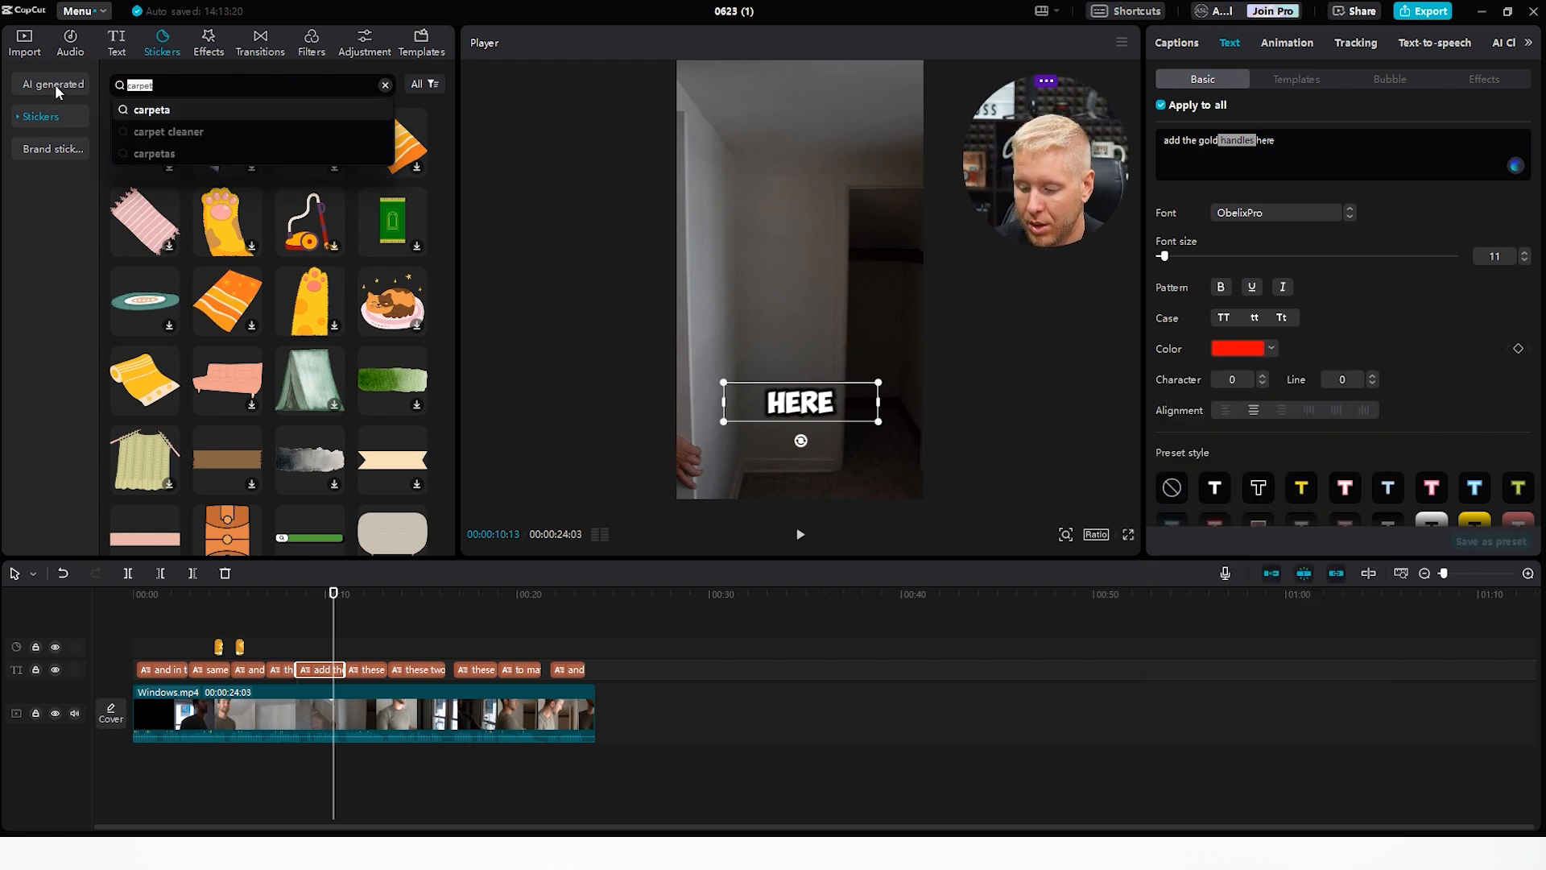
text(dles)
key(Return)
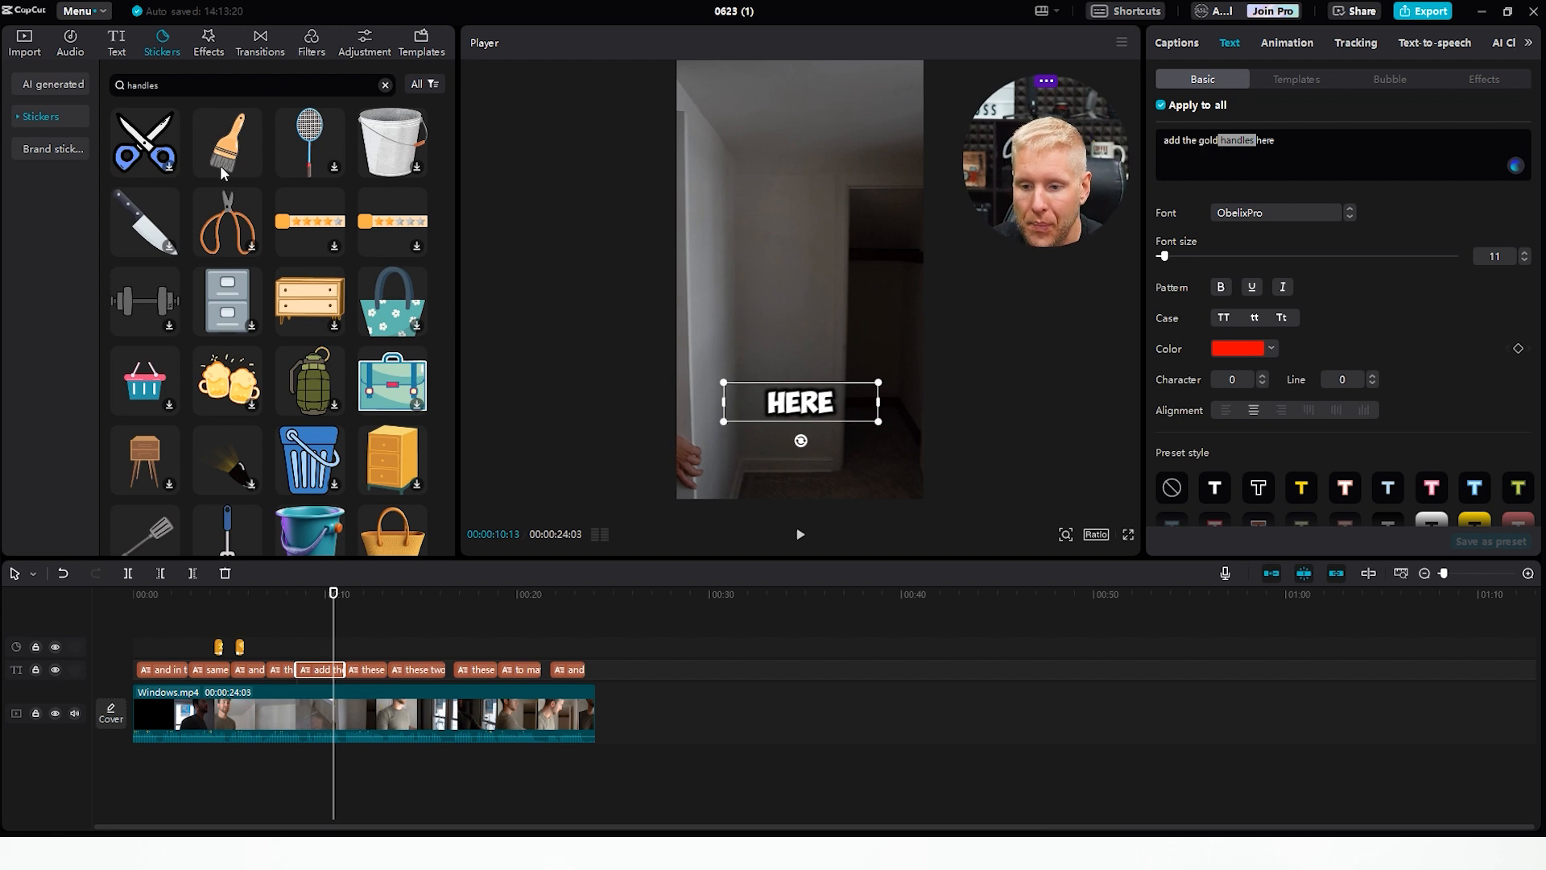
- Search the sticker library for "doorknob" and look through the results for a matching sticker
text(doo)
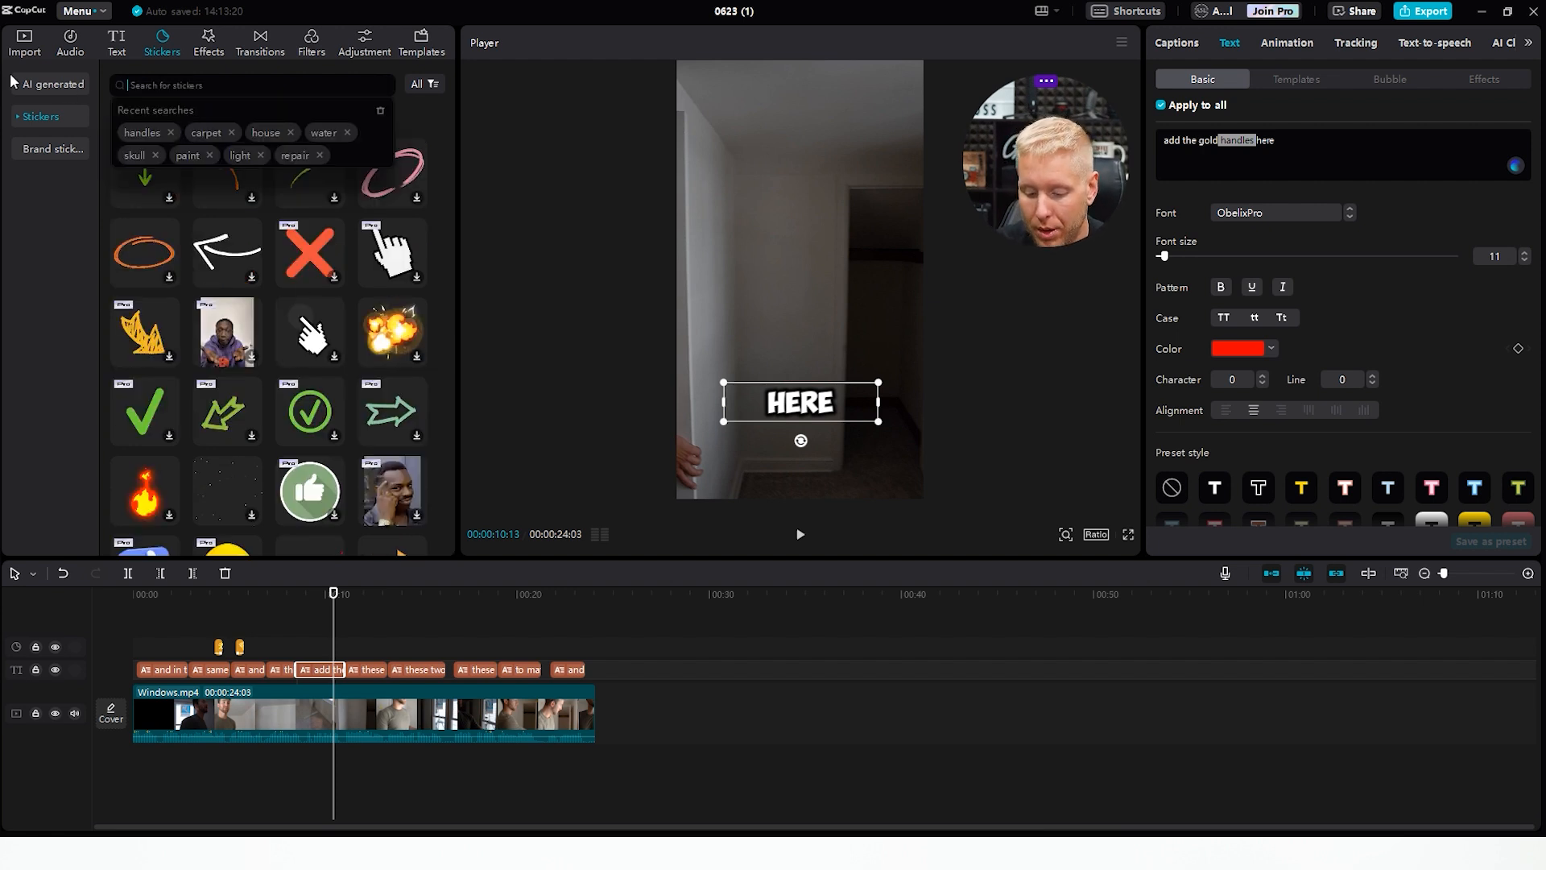
text(rknob)
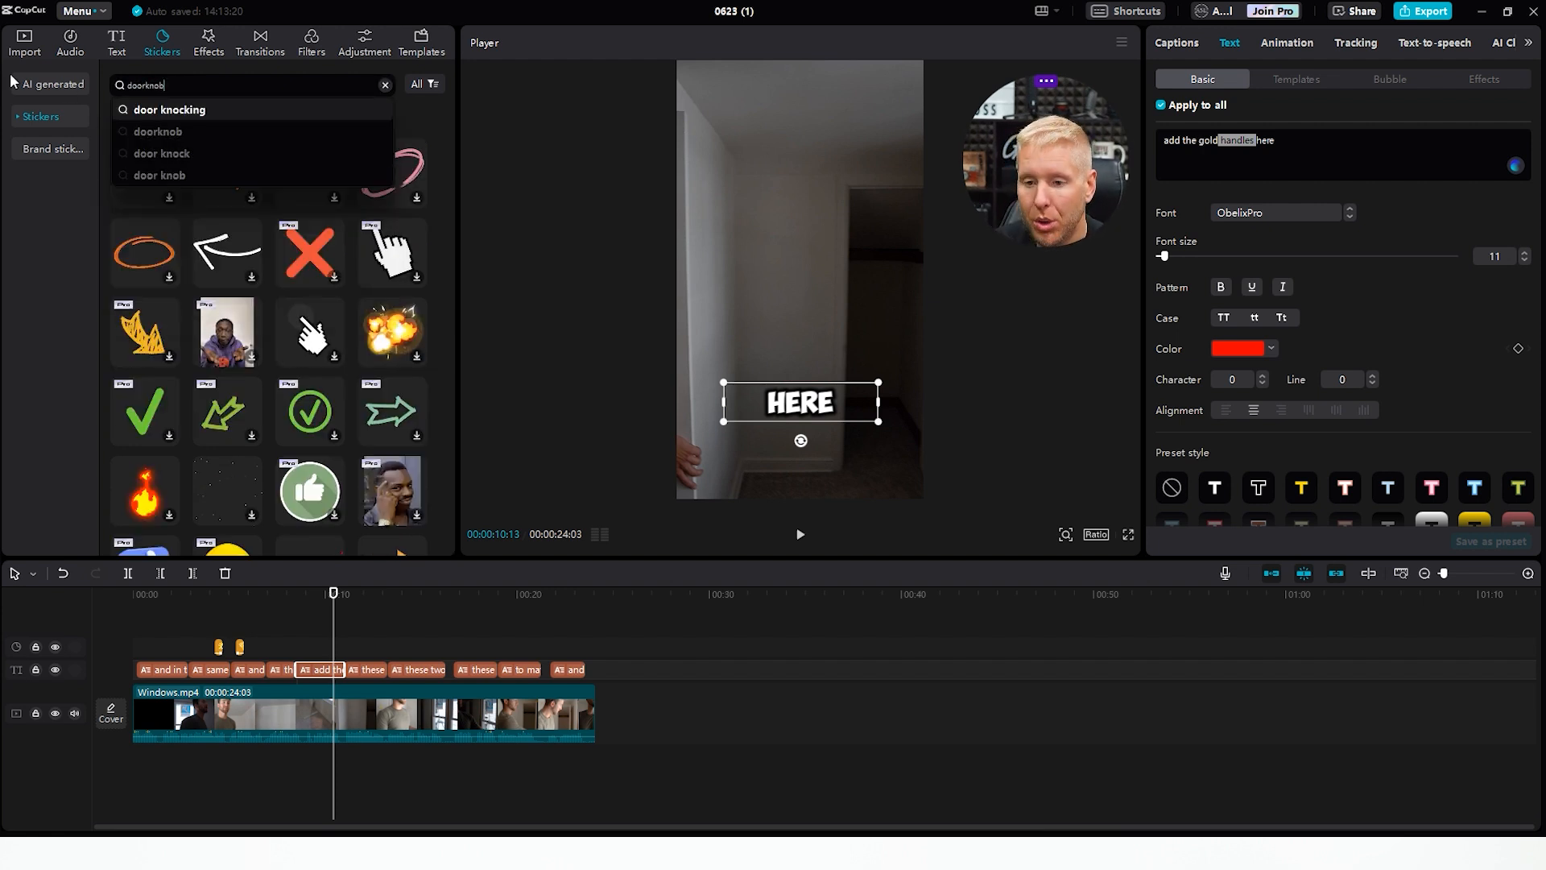
key(Return)
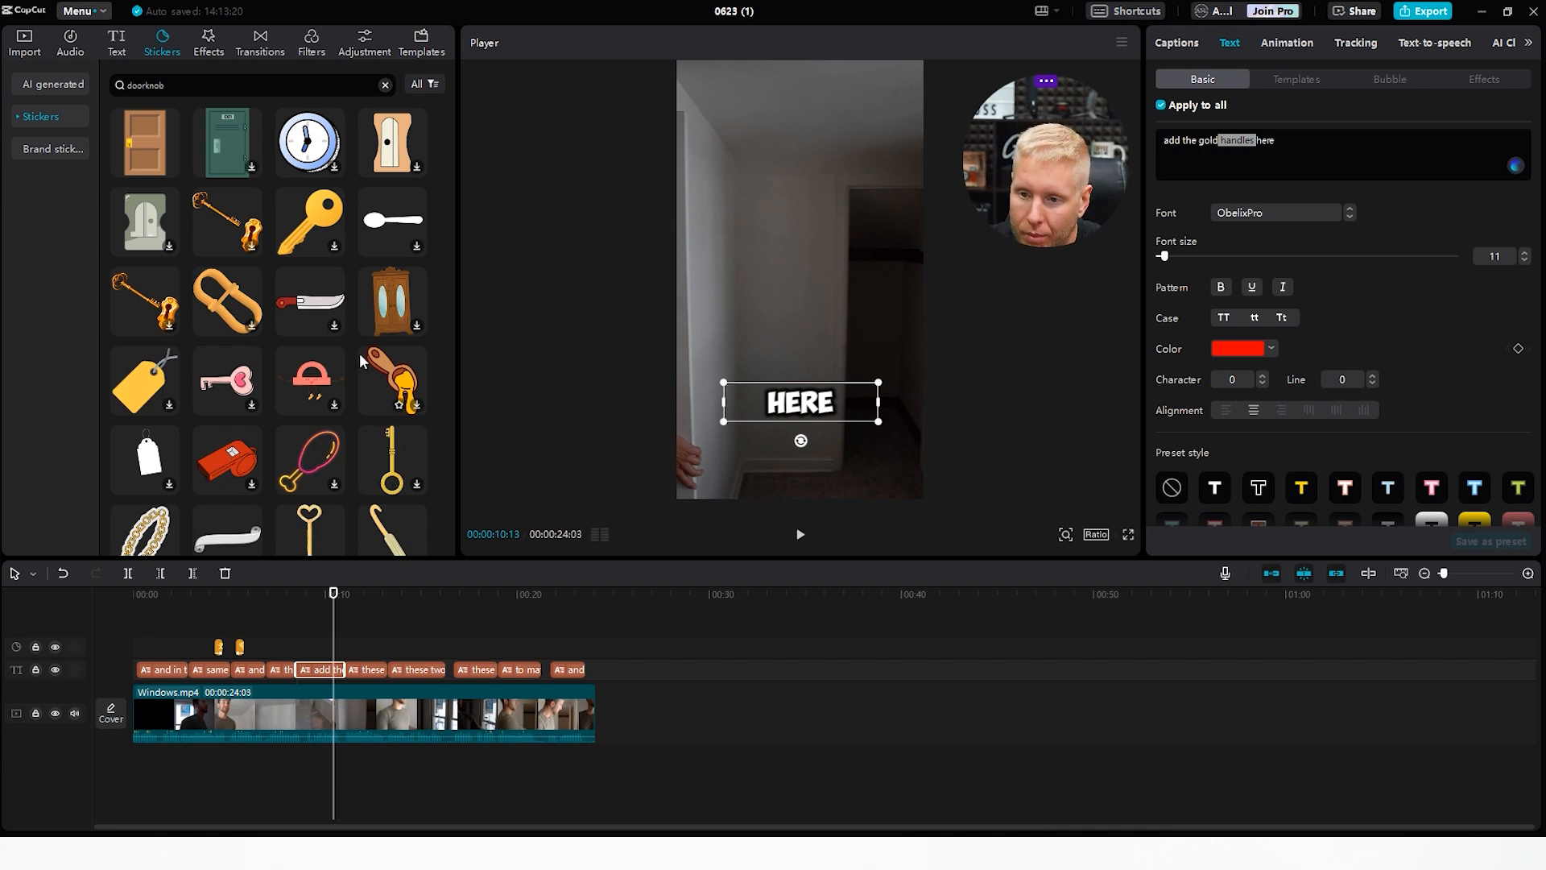
scroll(221, 350, down, 5)
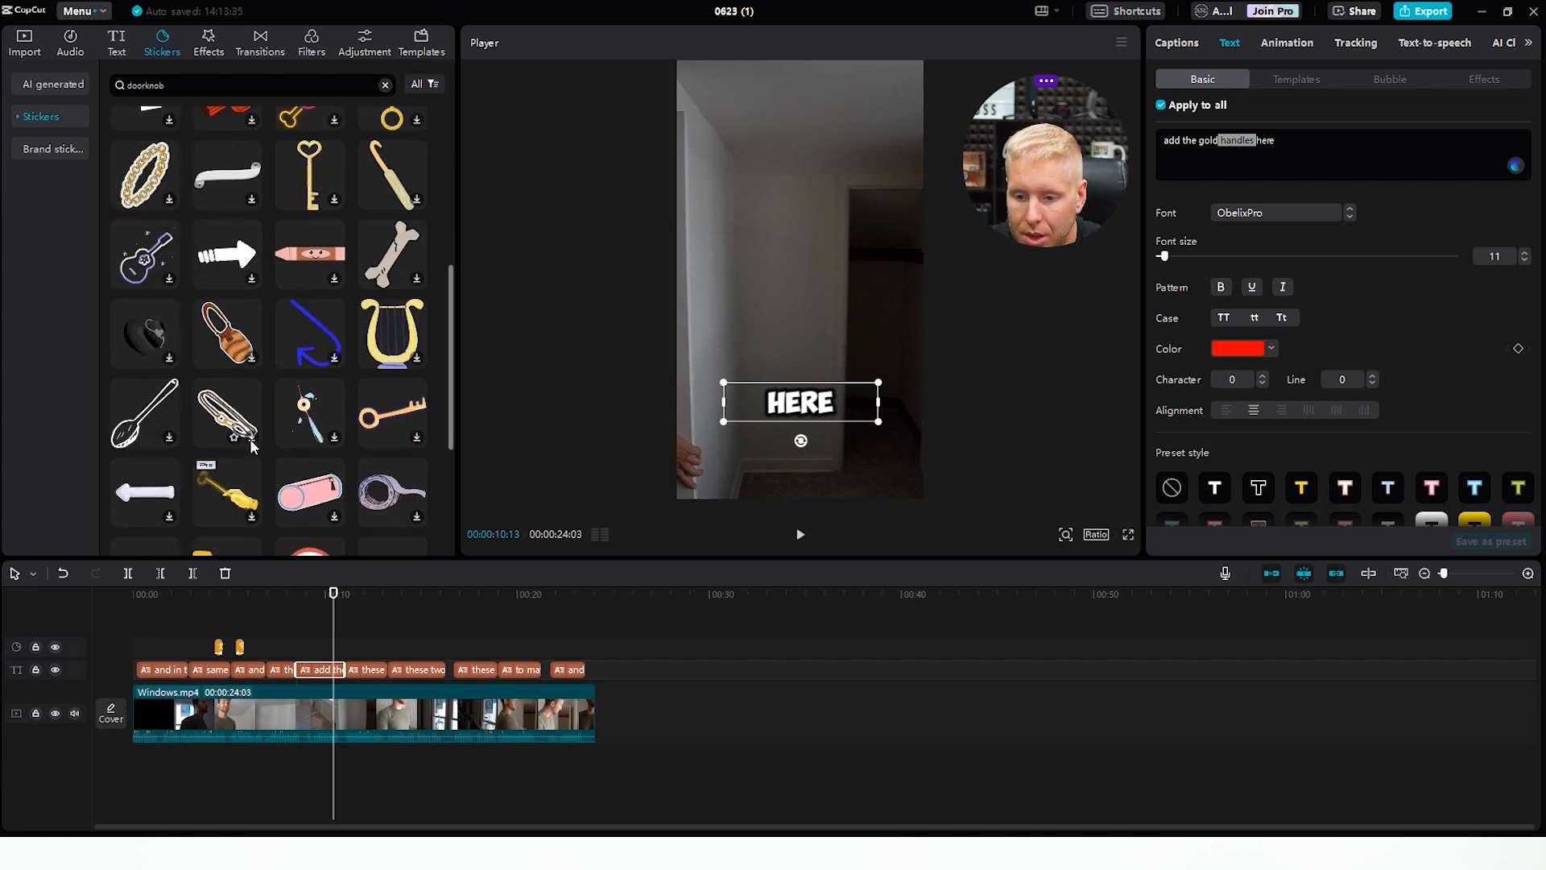
scroll(298, 493, down, 2)
scroll(251, 455, up, 8)
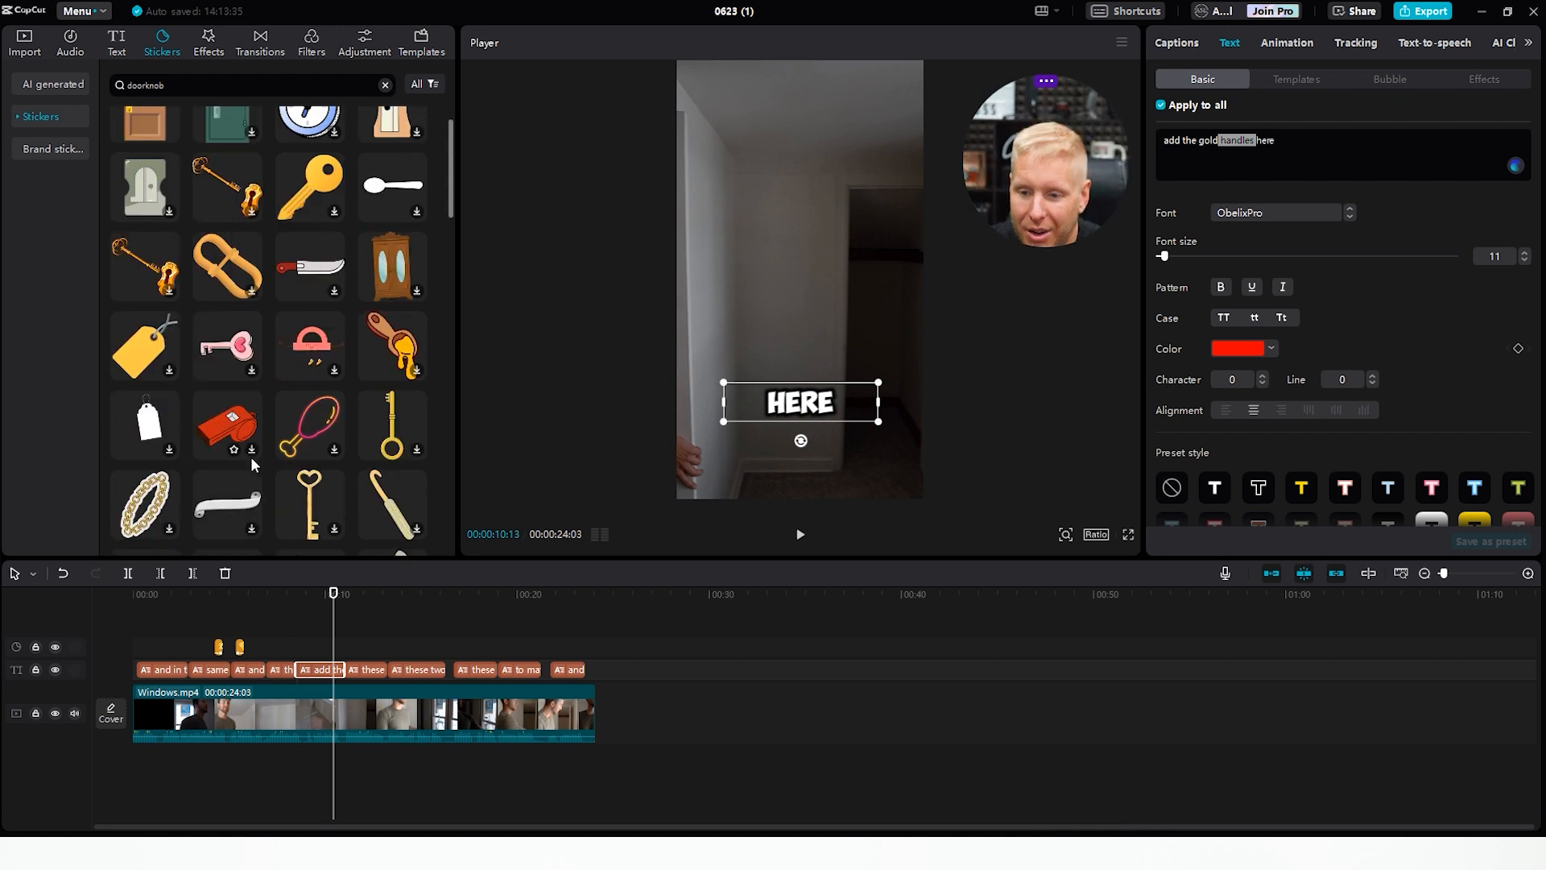
- Play on to the sixth caption and color its last word "new" red (FF0000)
drag(341, 602, 314, 602)
key(space)
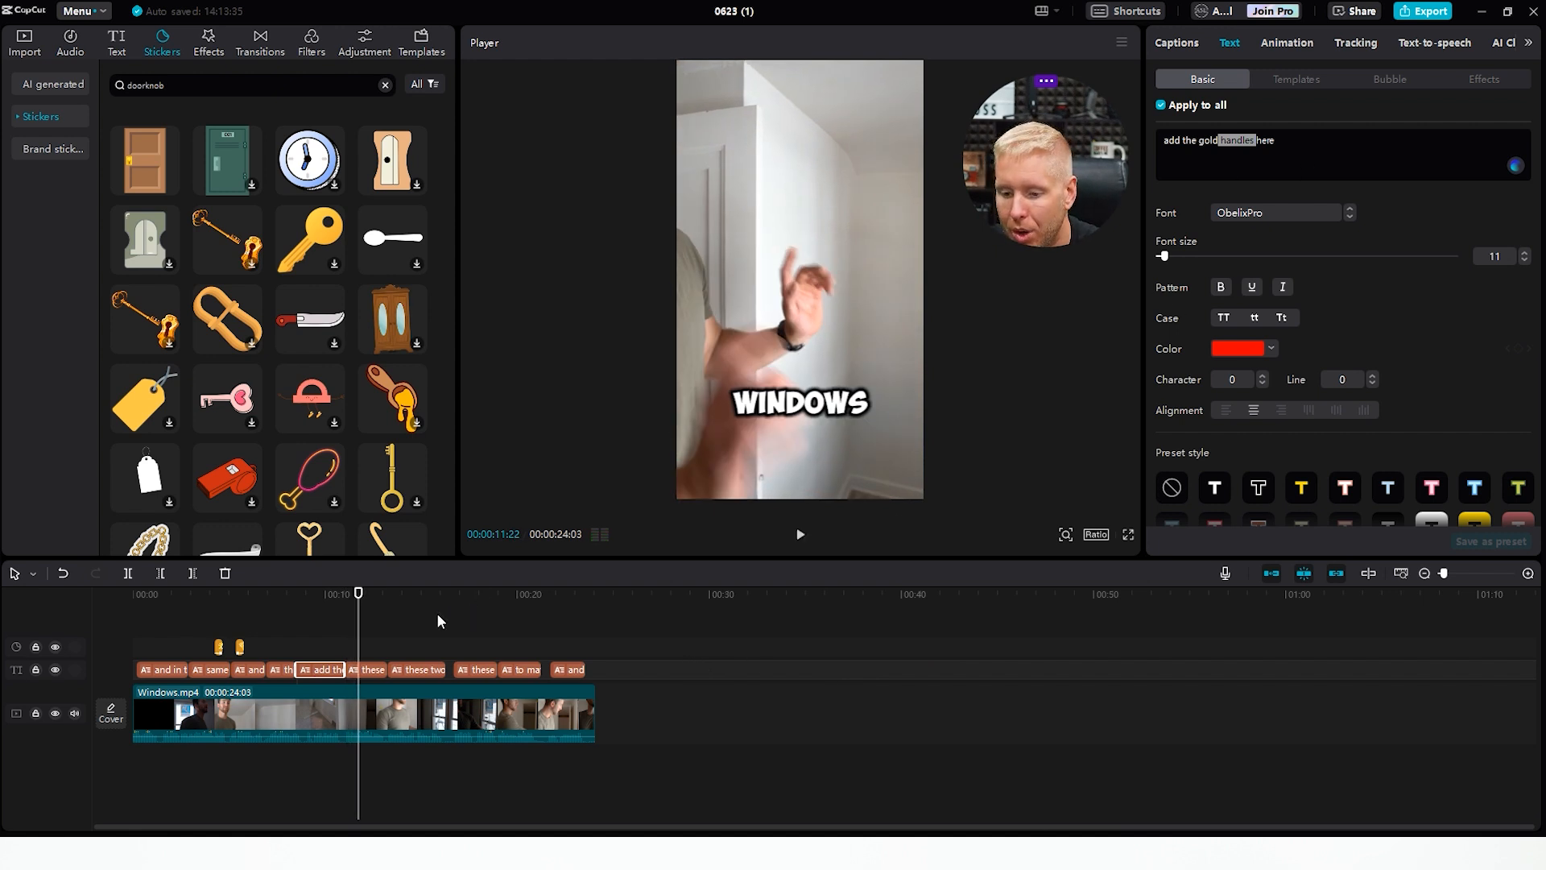
click(373, 671)
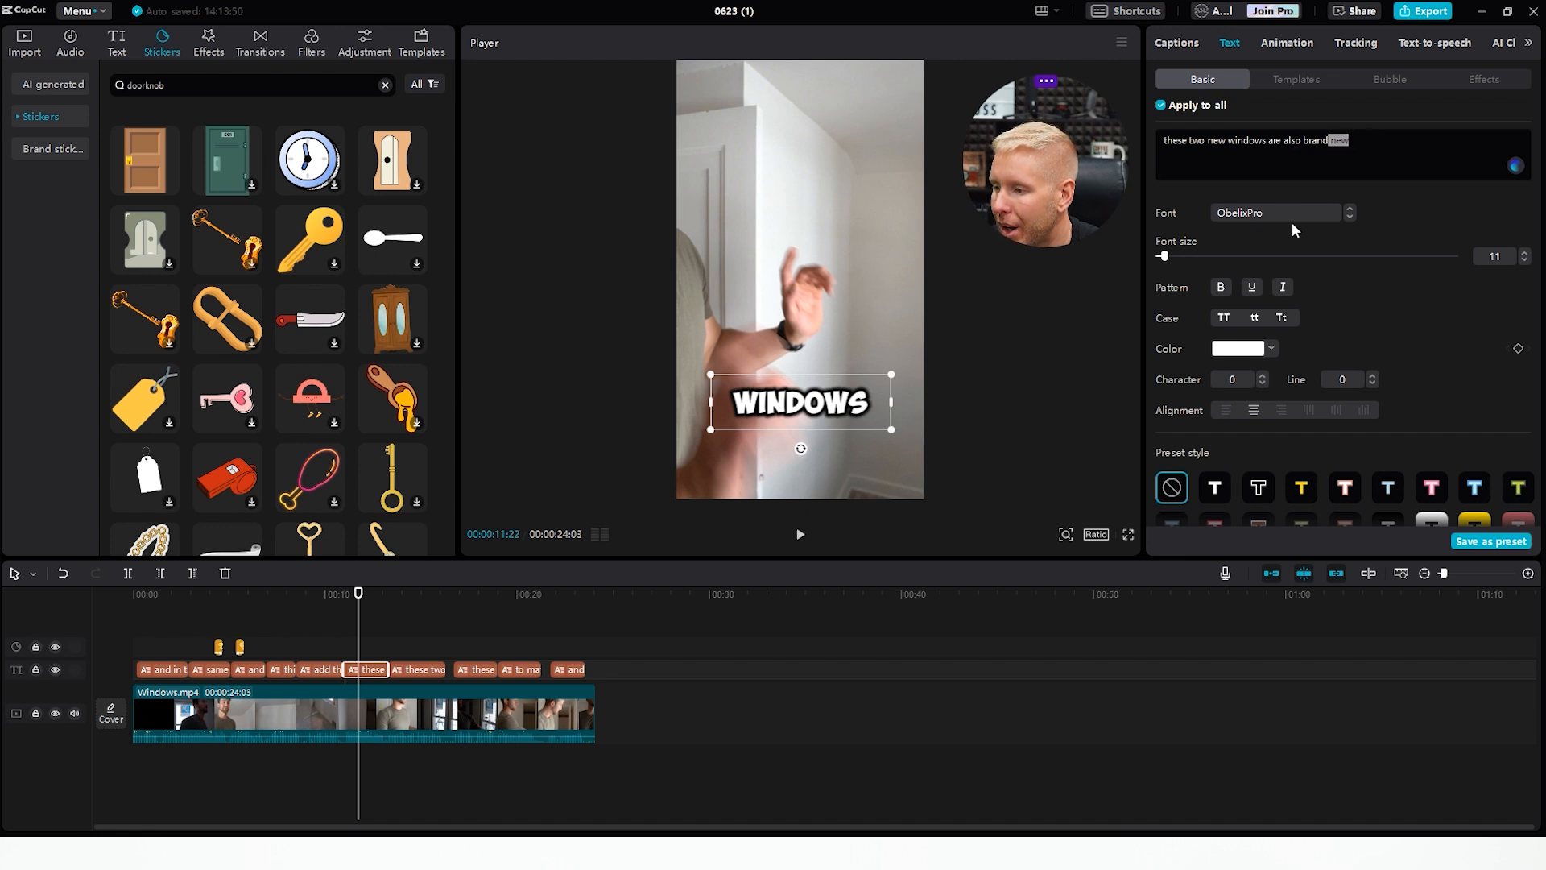
click(1247, 353)
drag(1293, 391, 1415, 288)
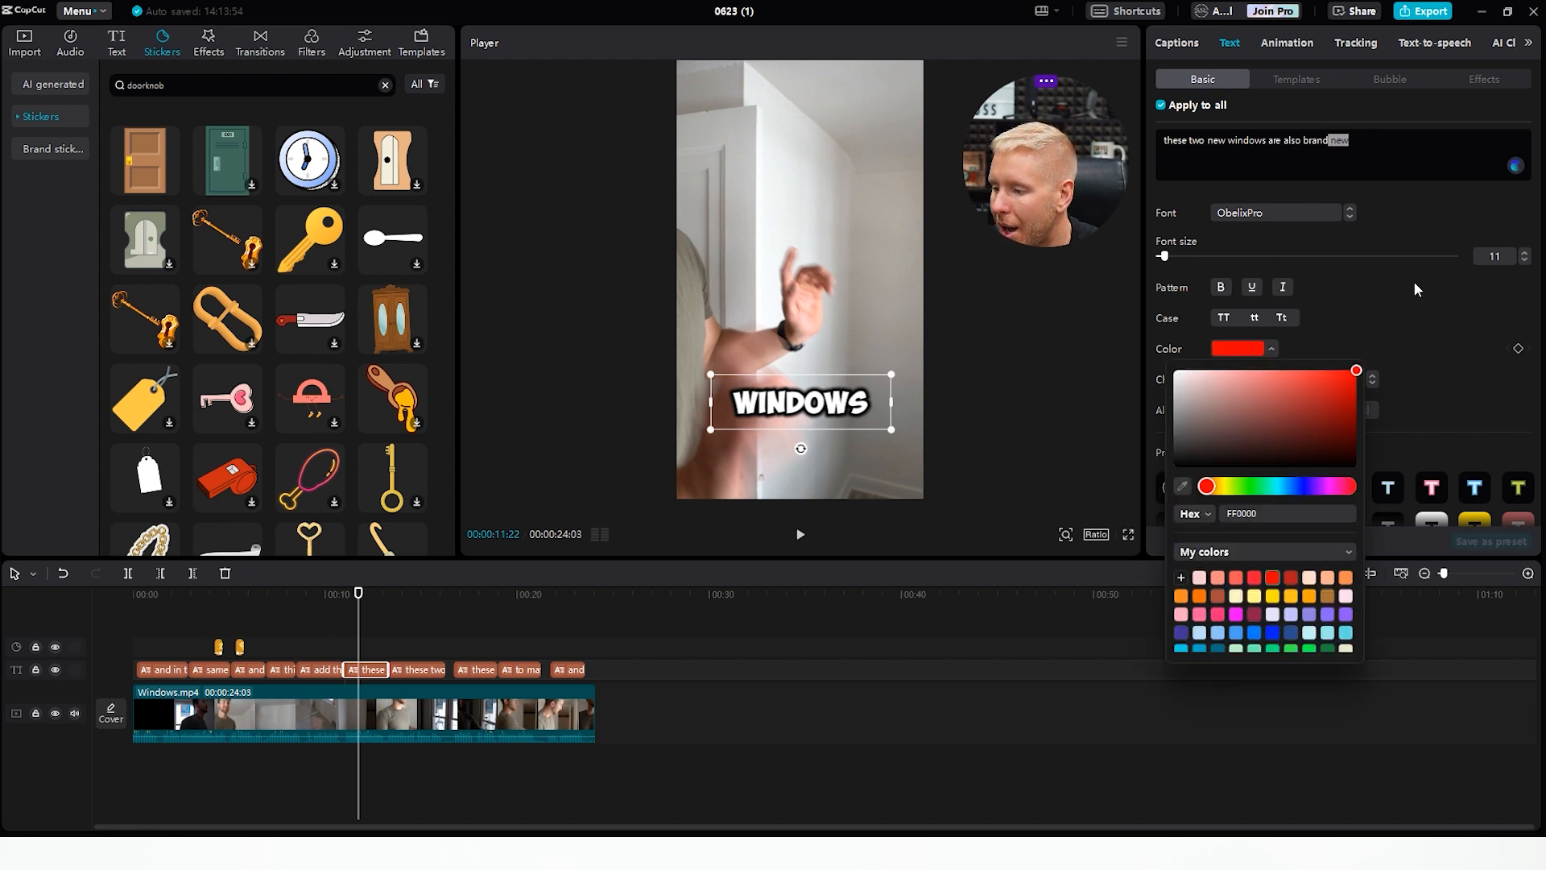
click(1413, 288)
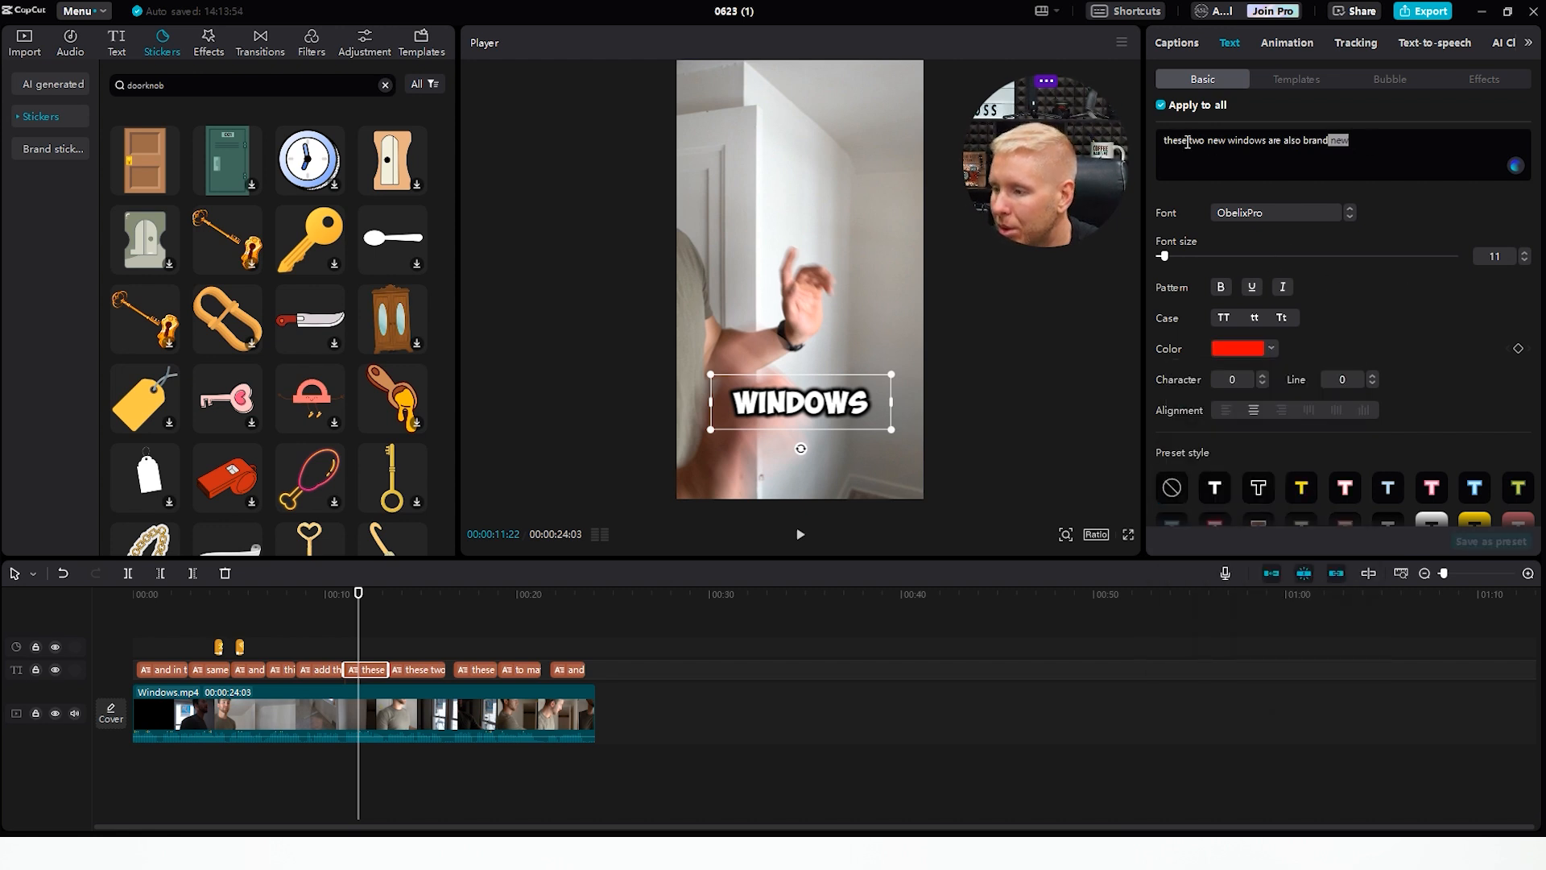
- Color the word "two" in the sixth caption red
drag(1191, 143, 1203, 143)
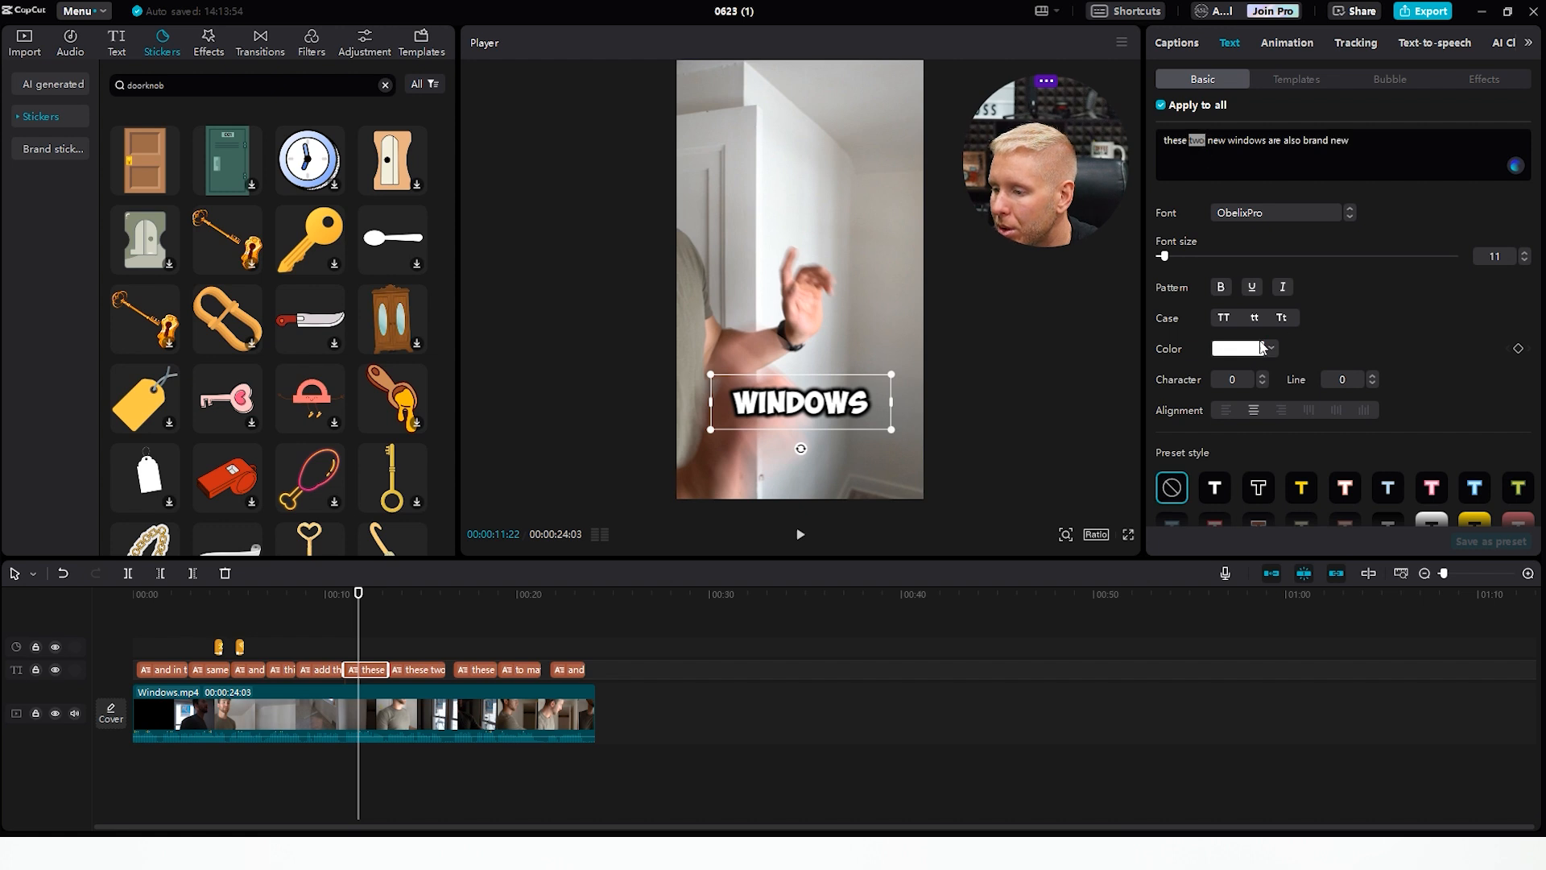
click(1263, 347)
drag(1175, 366, 1398, 315)
click(1399, 314)
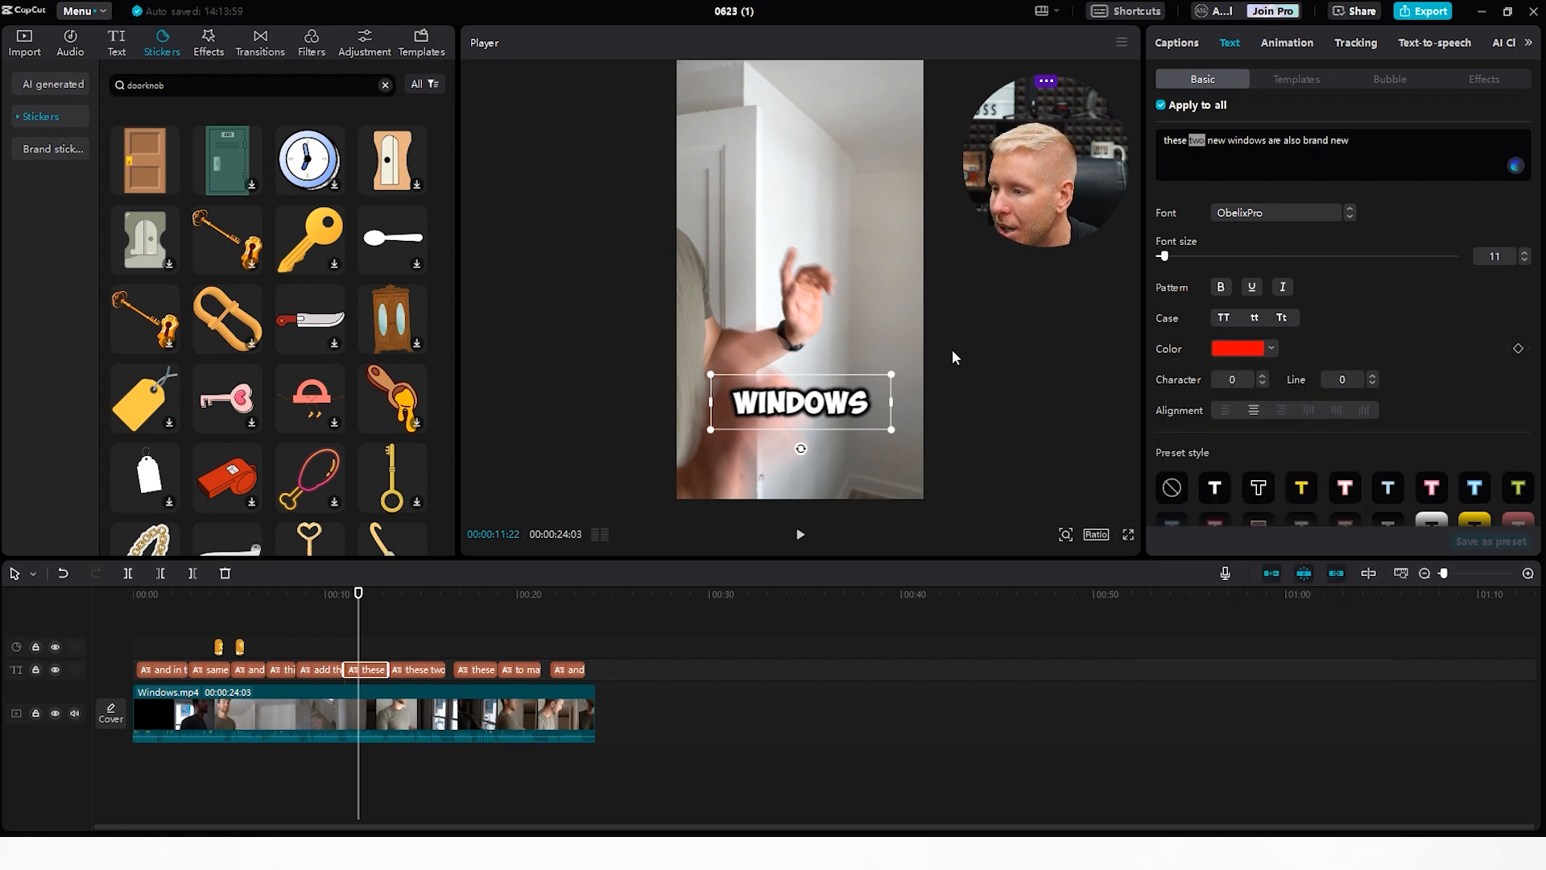
- Move the playhead back to the caption's word "new" at 00:00:11:19 and browse the stickers for "windows"
mouse_move(360, 600)
mouse_down()
mouse_move(339, 600)
mouse_move(361, 601)
mouse_up()
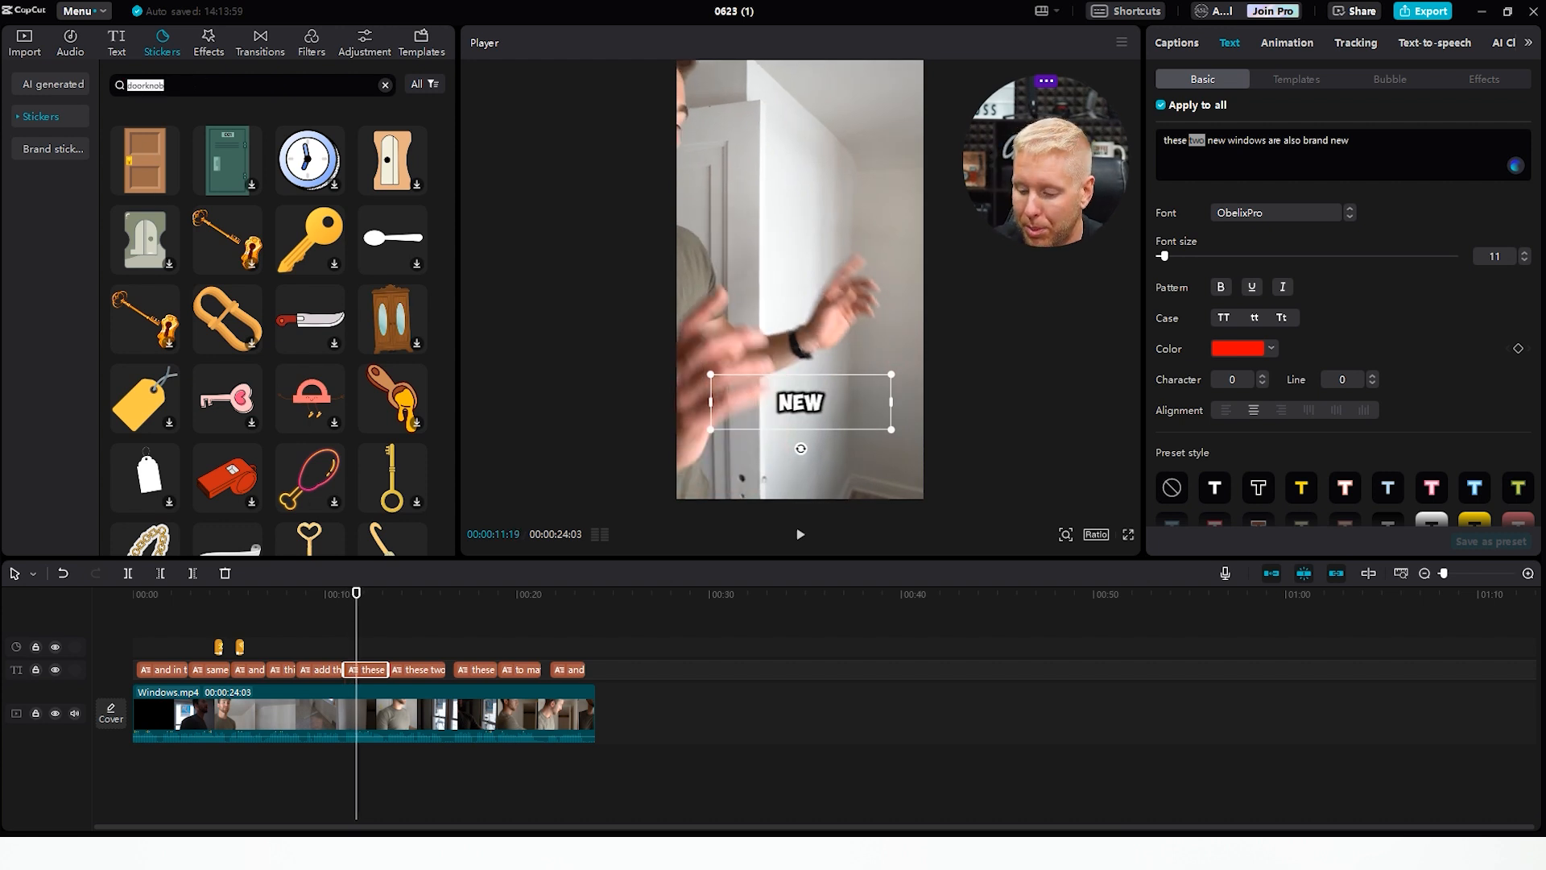
key(BackSpace)
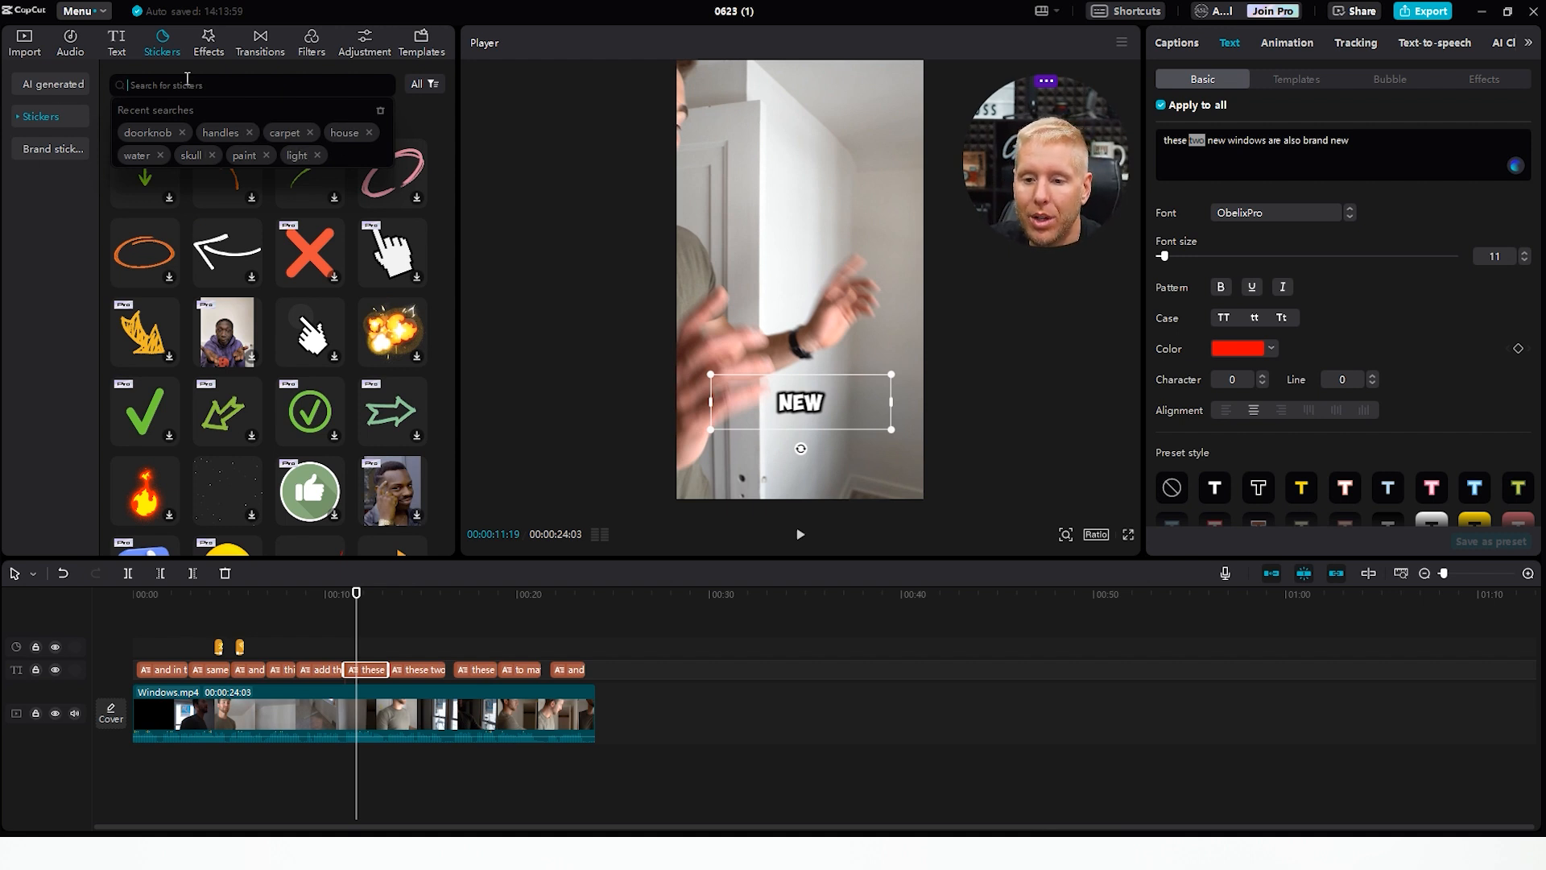
text(wind)
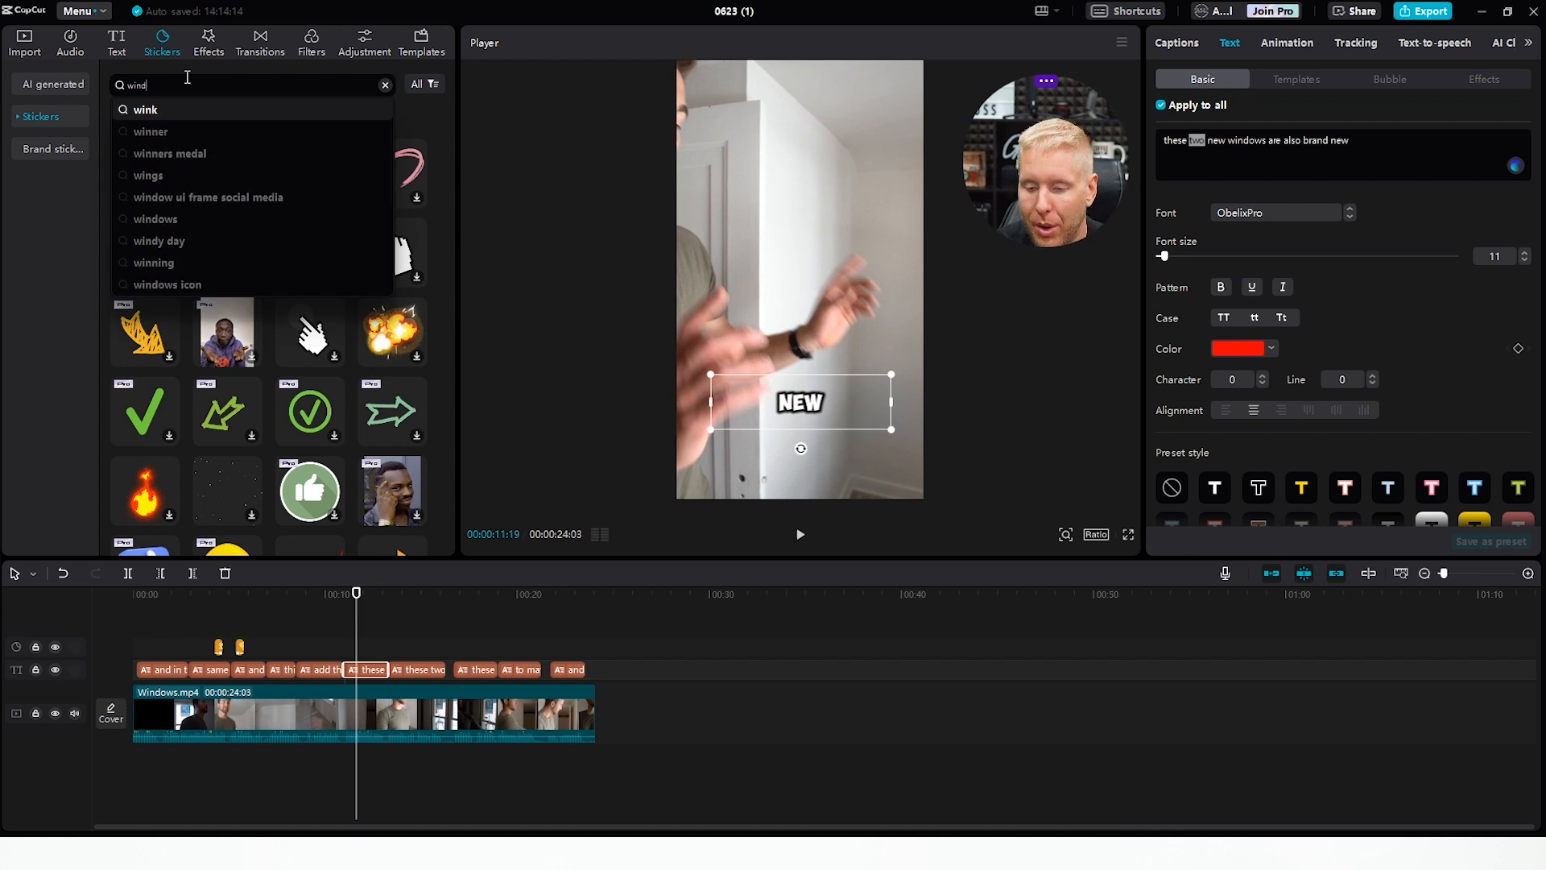
text(ow)
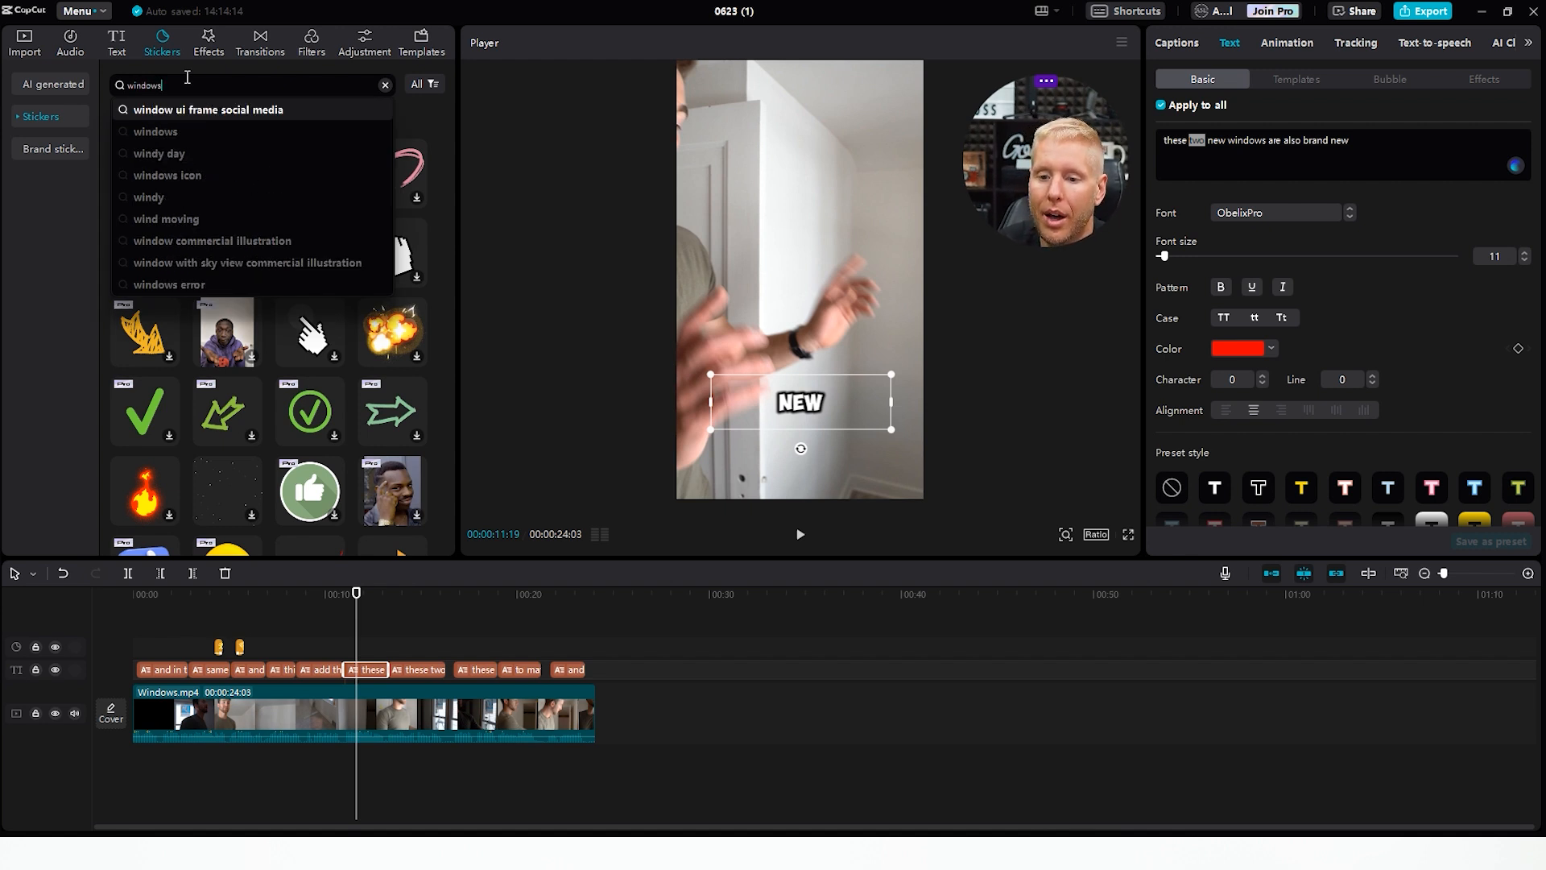
text(s)
key(Return)
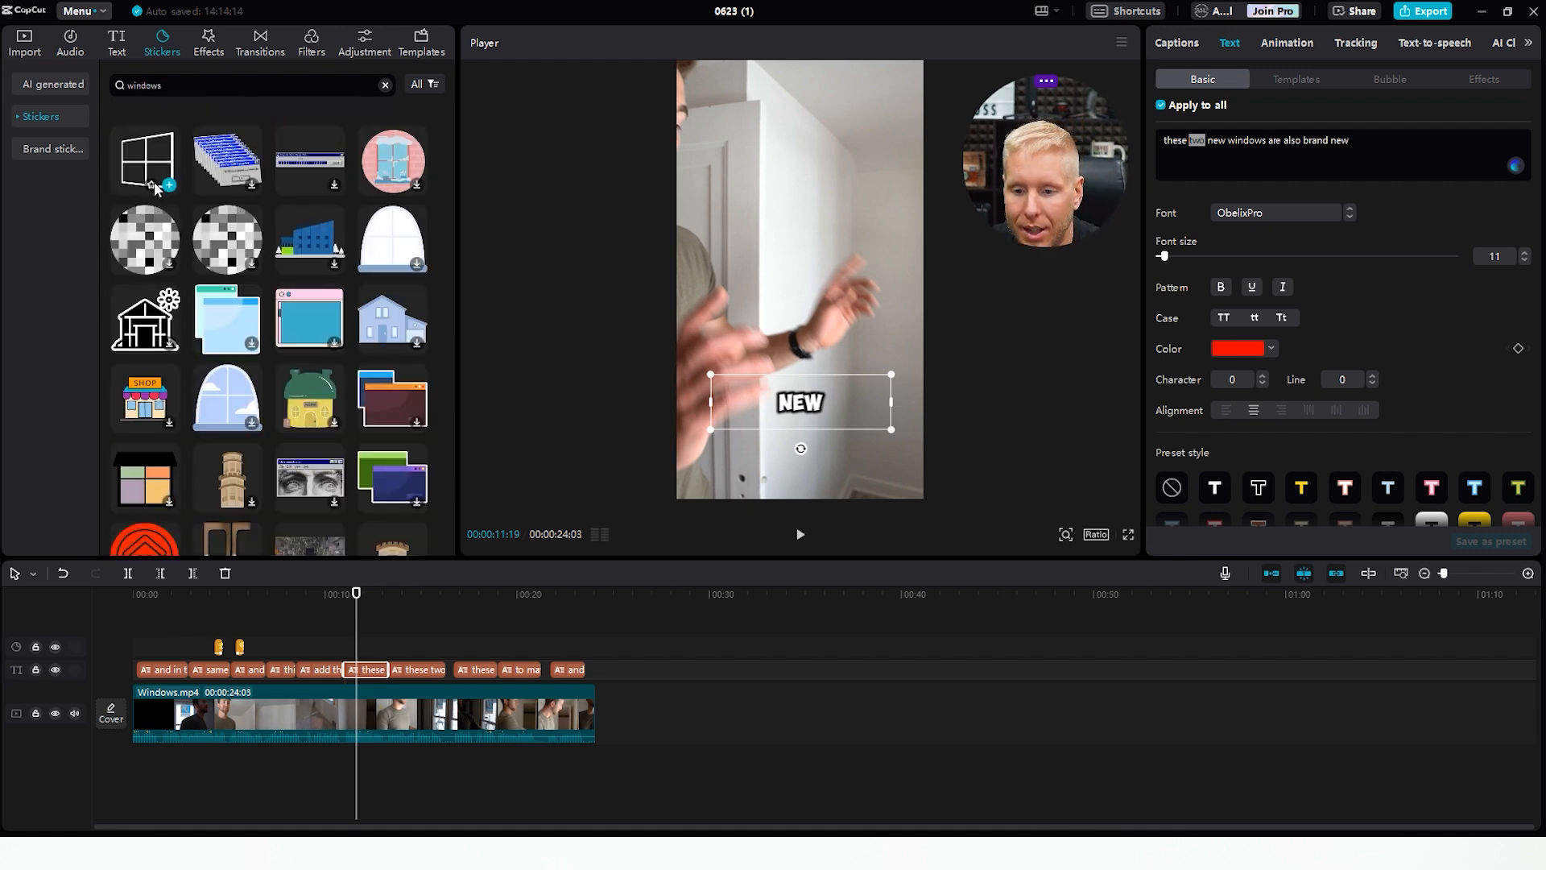
scroll(307, 297, down, 5)
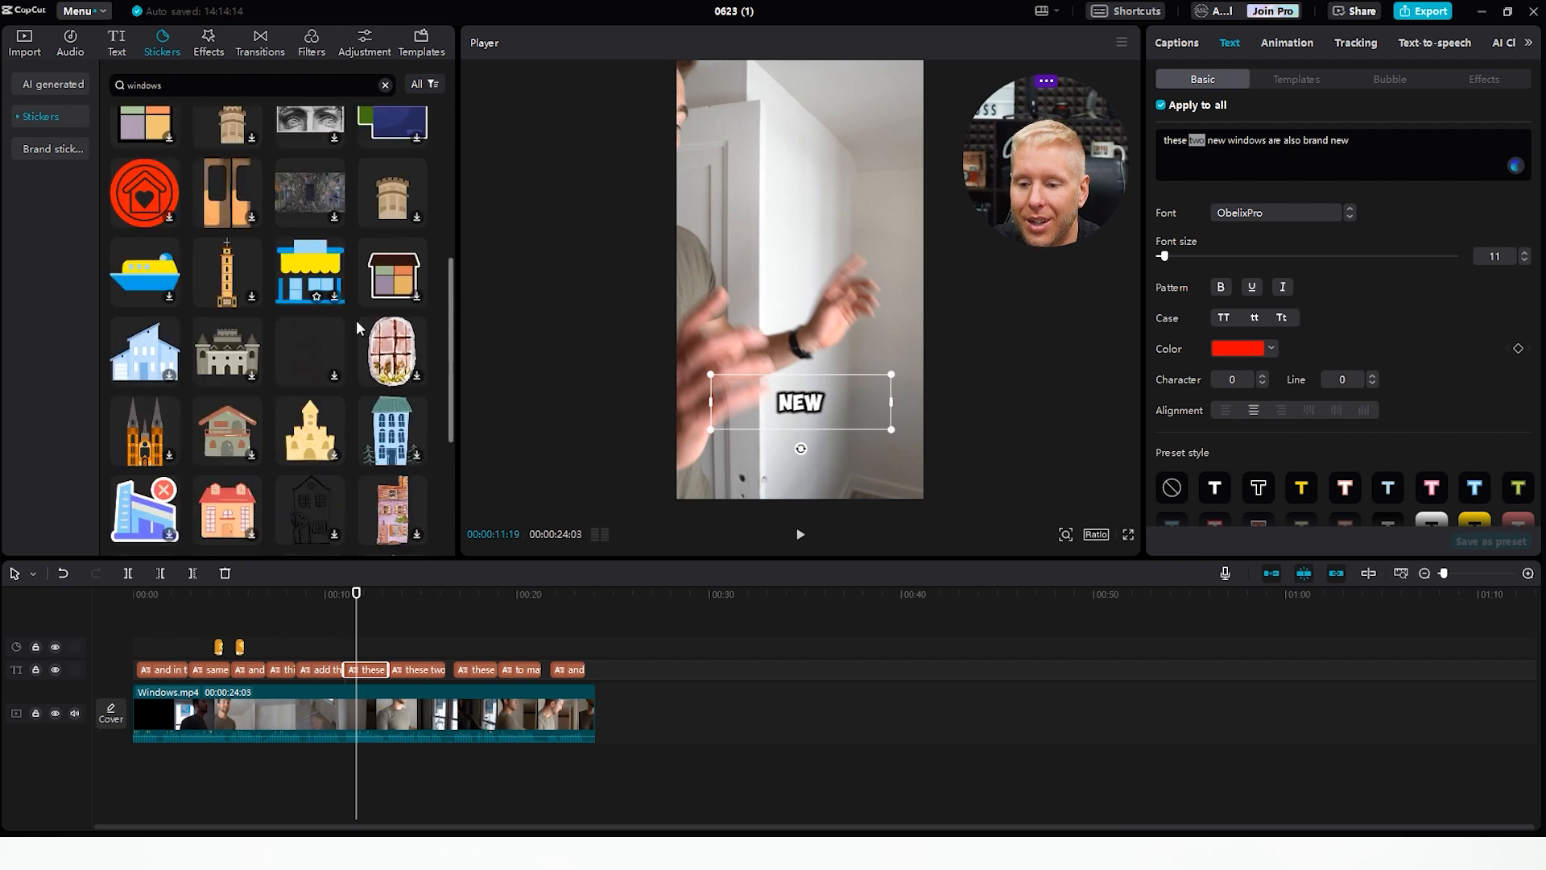
scroll(169, 286, up, 5)
- Search the stickers for "window" and add the round pink brick sticker with the blue window at the playhead
click(191, 87)
key(BackSpace)
key(Return)
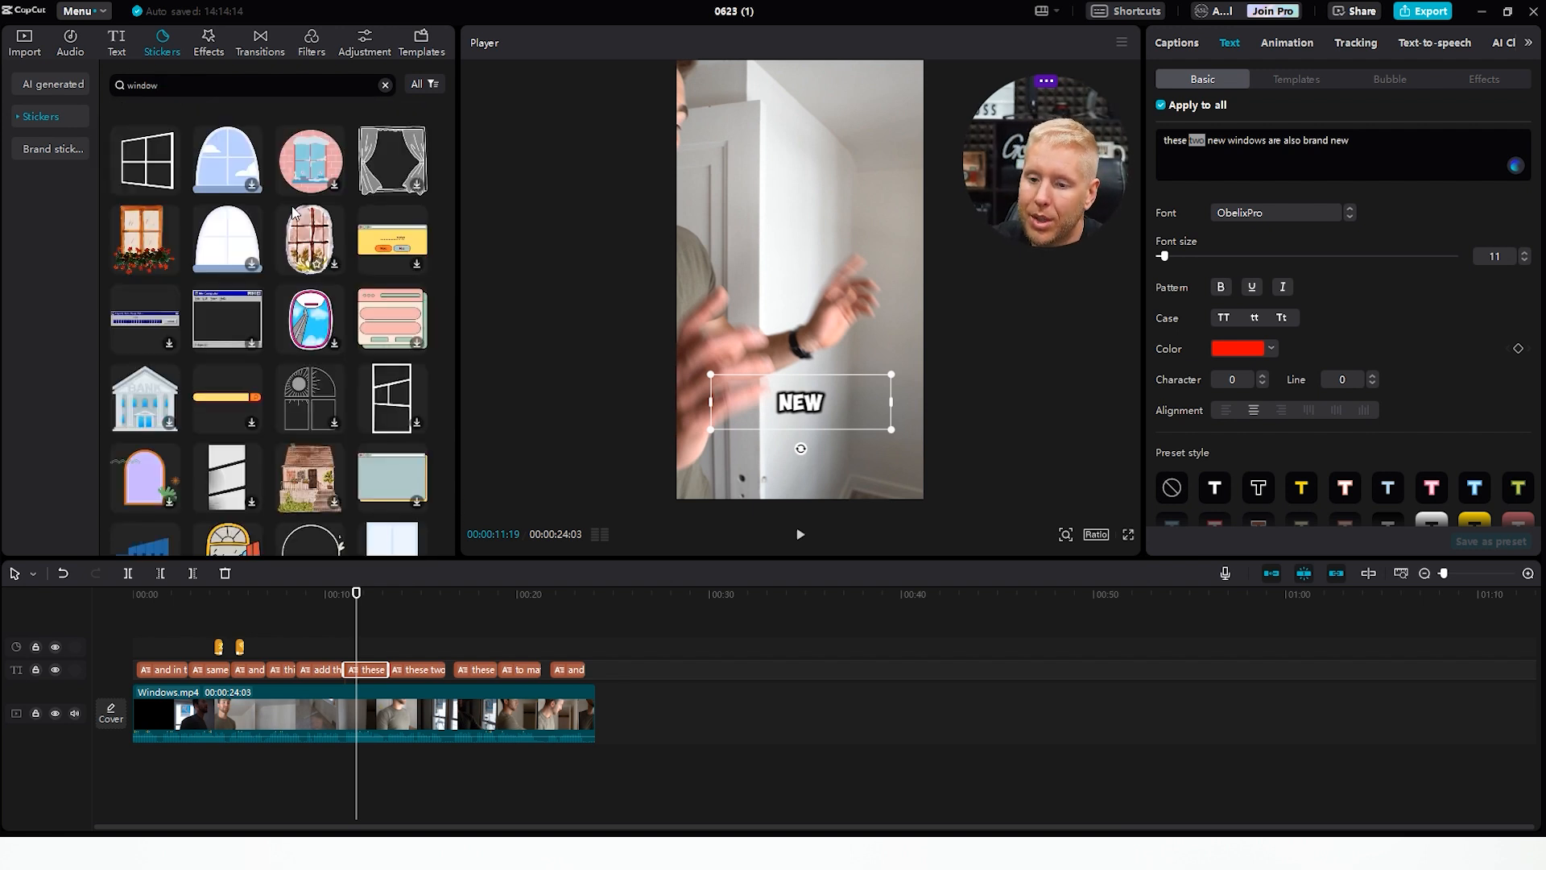
click(332, 188)
click(332, 189)
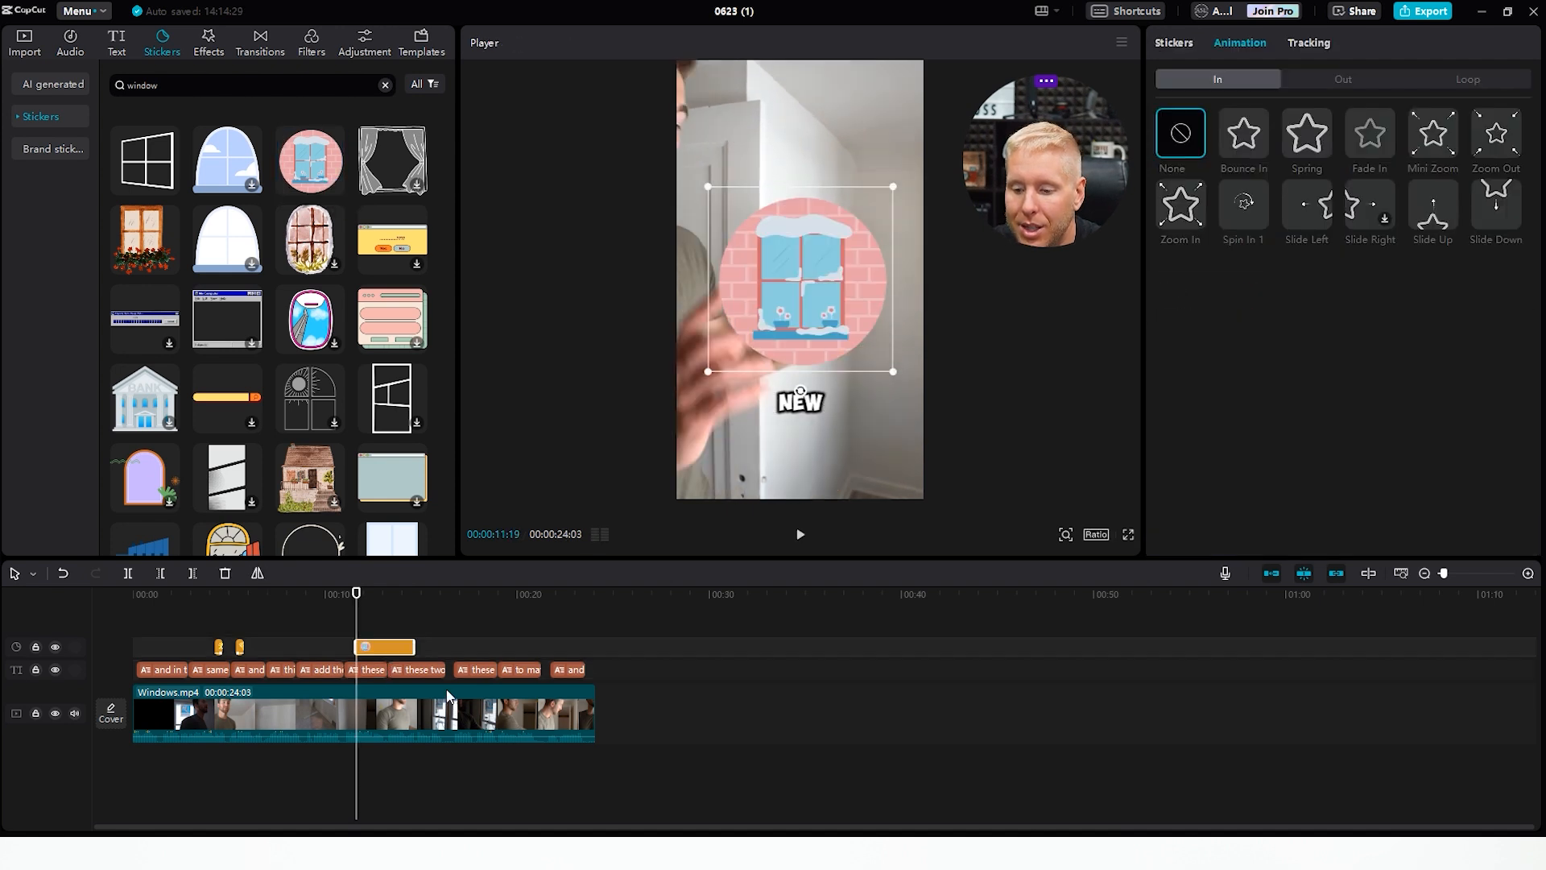
- Start the window sticker at the word "two", shorten its clip to a brief moment, and apply Spring for entrance and exit
drag(355, 593, 352, 594)
mouse_move(364, 647)
mouse_down()
mouse_move(386, 647)
mouse_move(361, 646)
mouse_up()
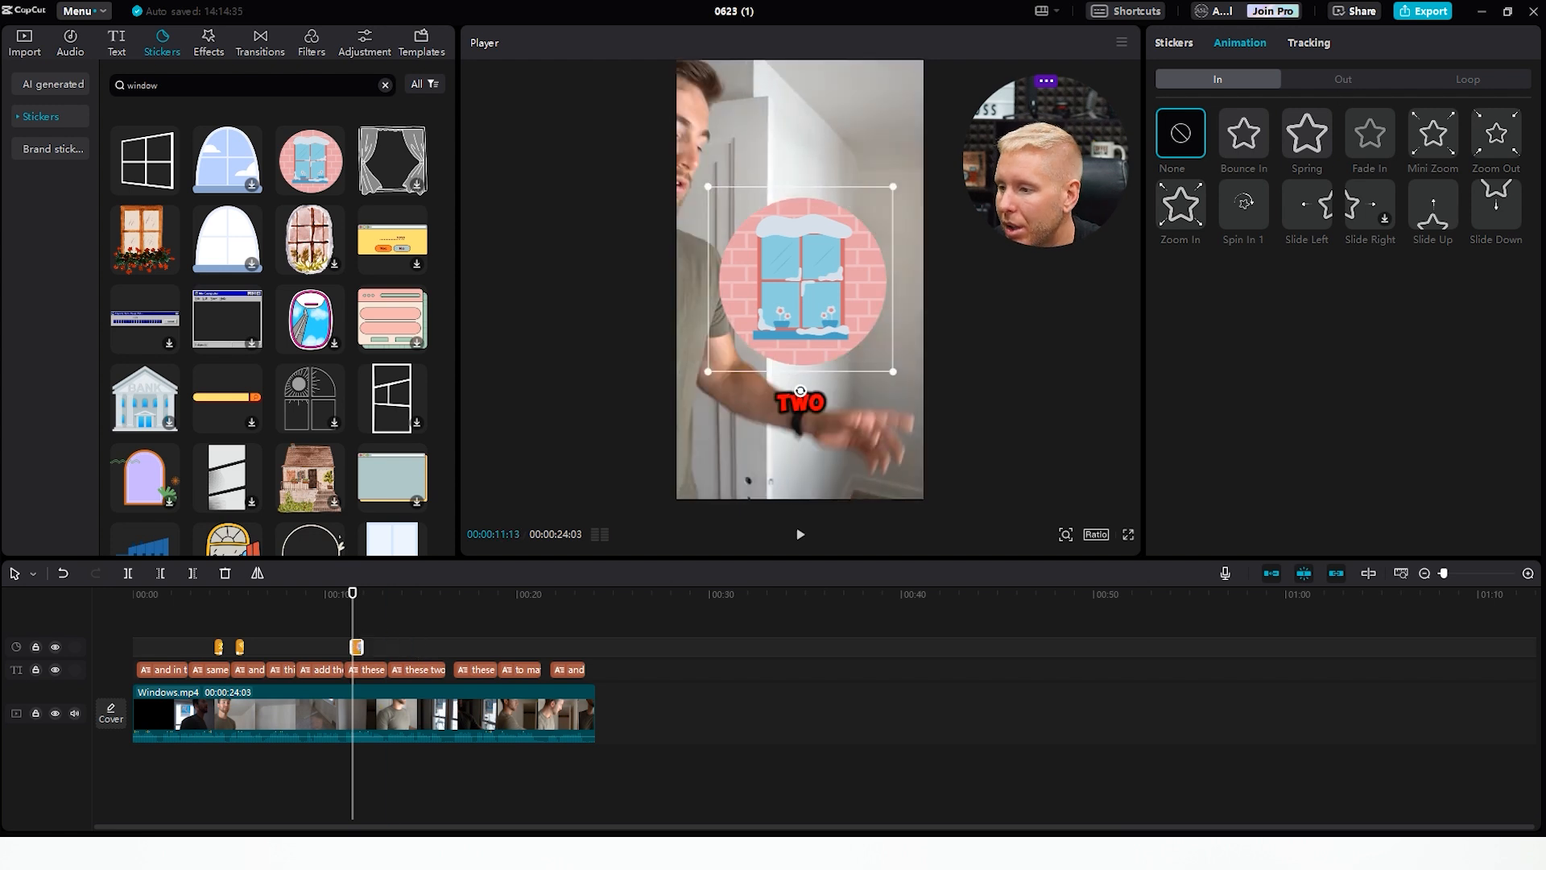
click(1300, 129)
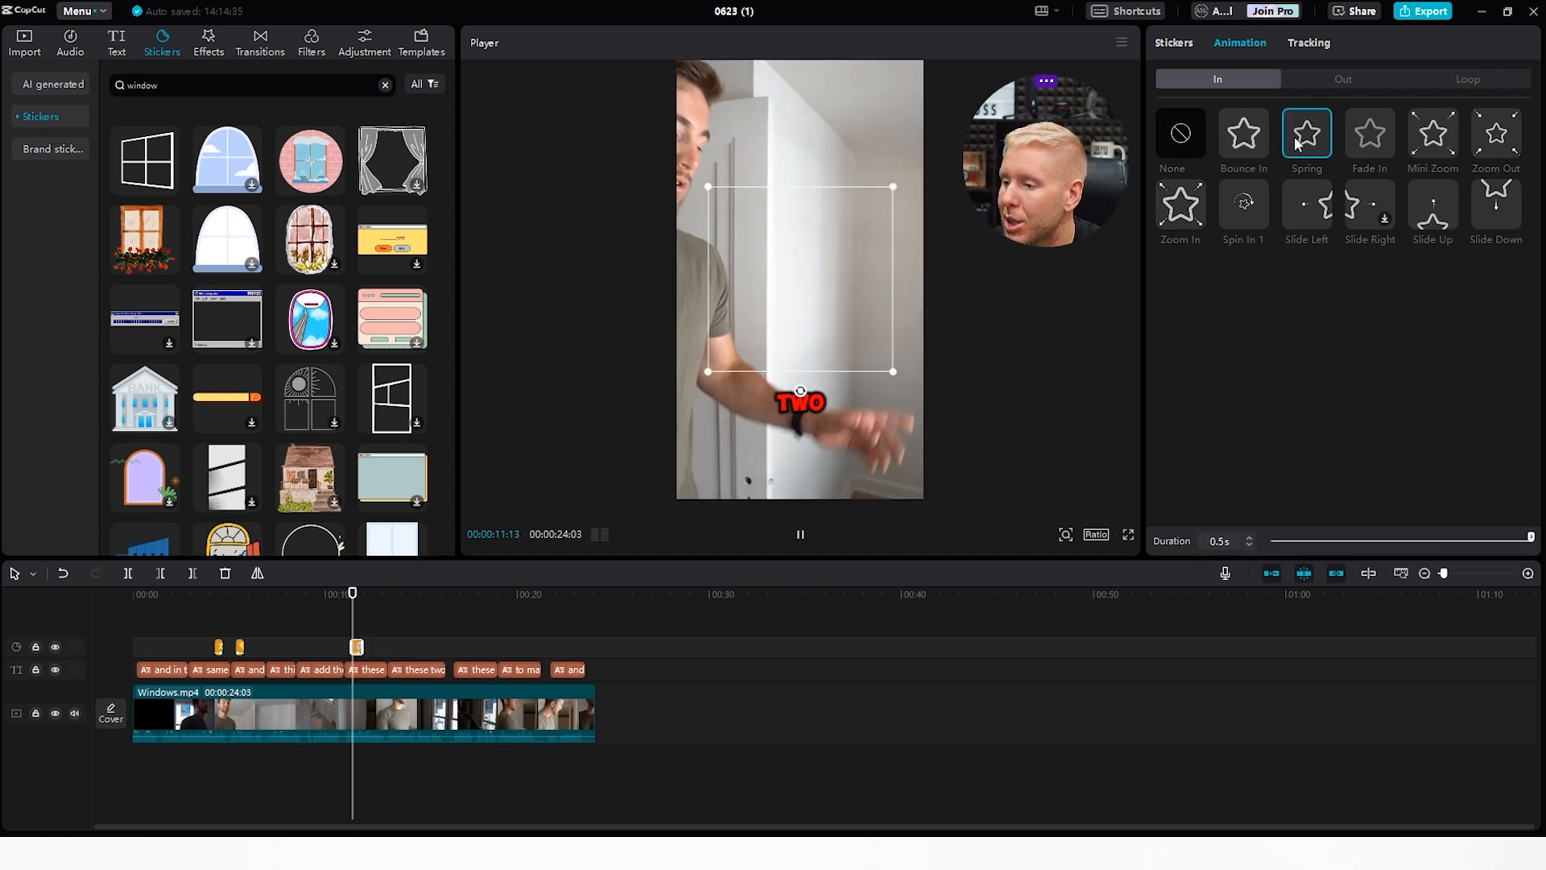
click(1337, 78)
click(1311, 142)
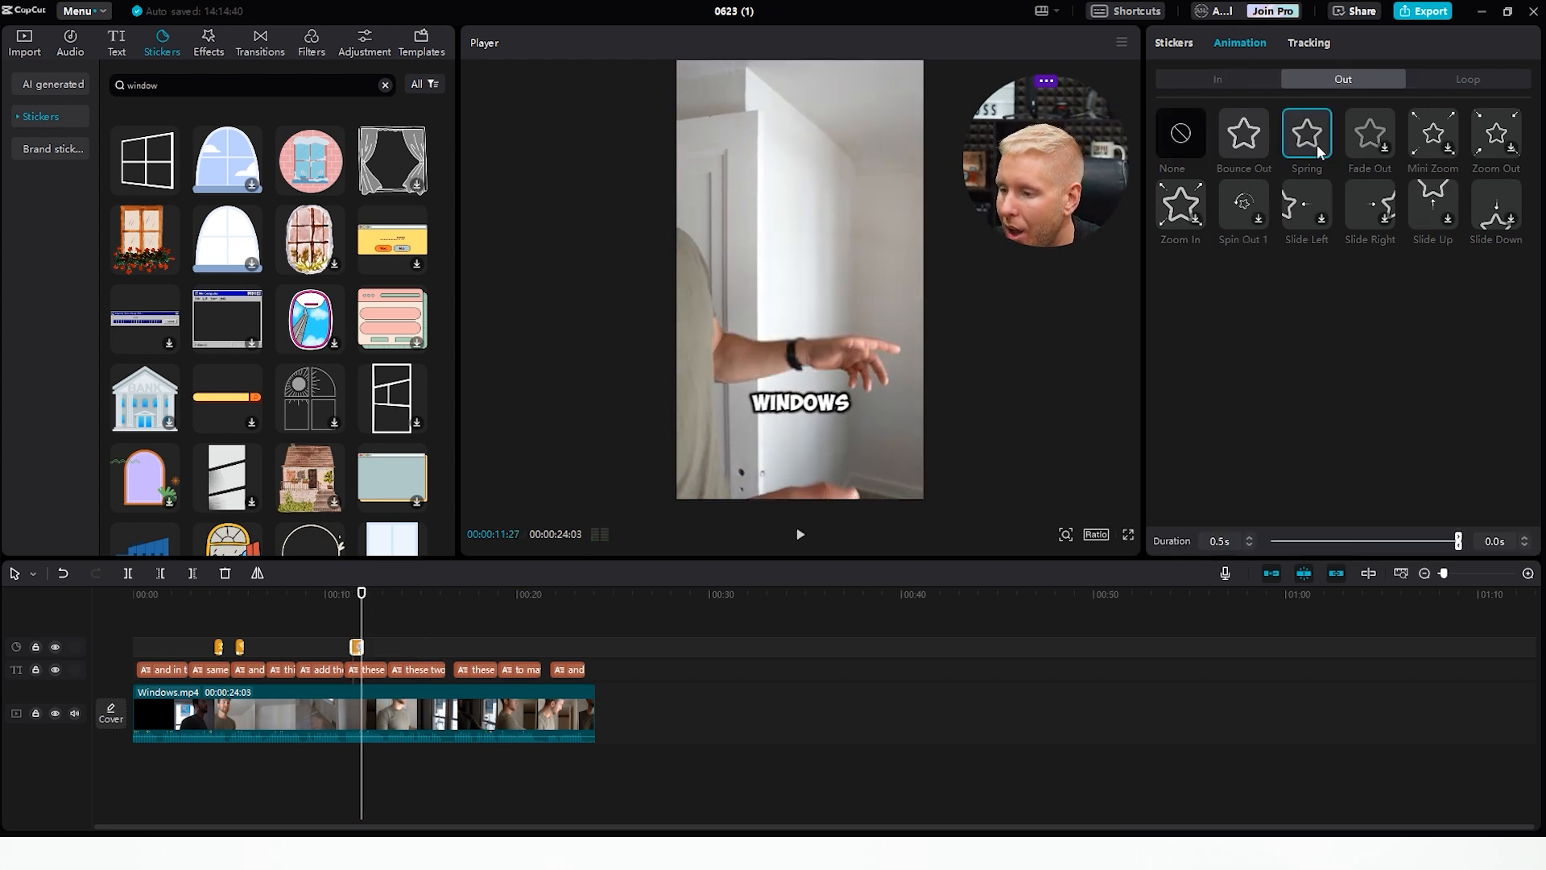
- Show the window sticker at the word "new", shrink it to less than half its size and place it just above the caption
drag(362, 593, 352, 593)
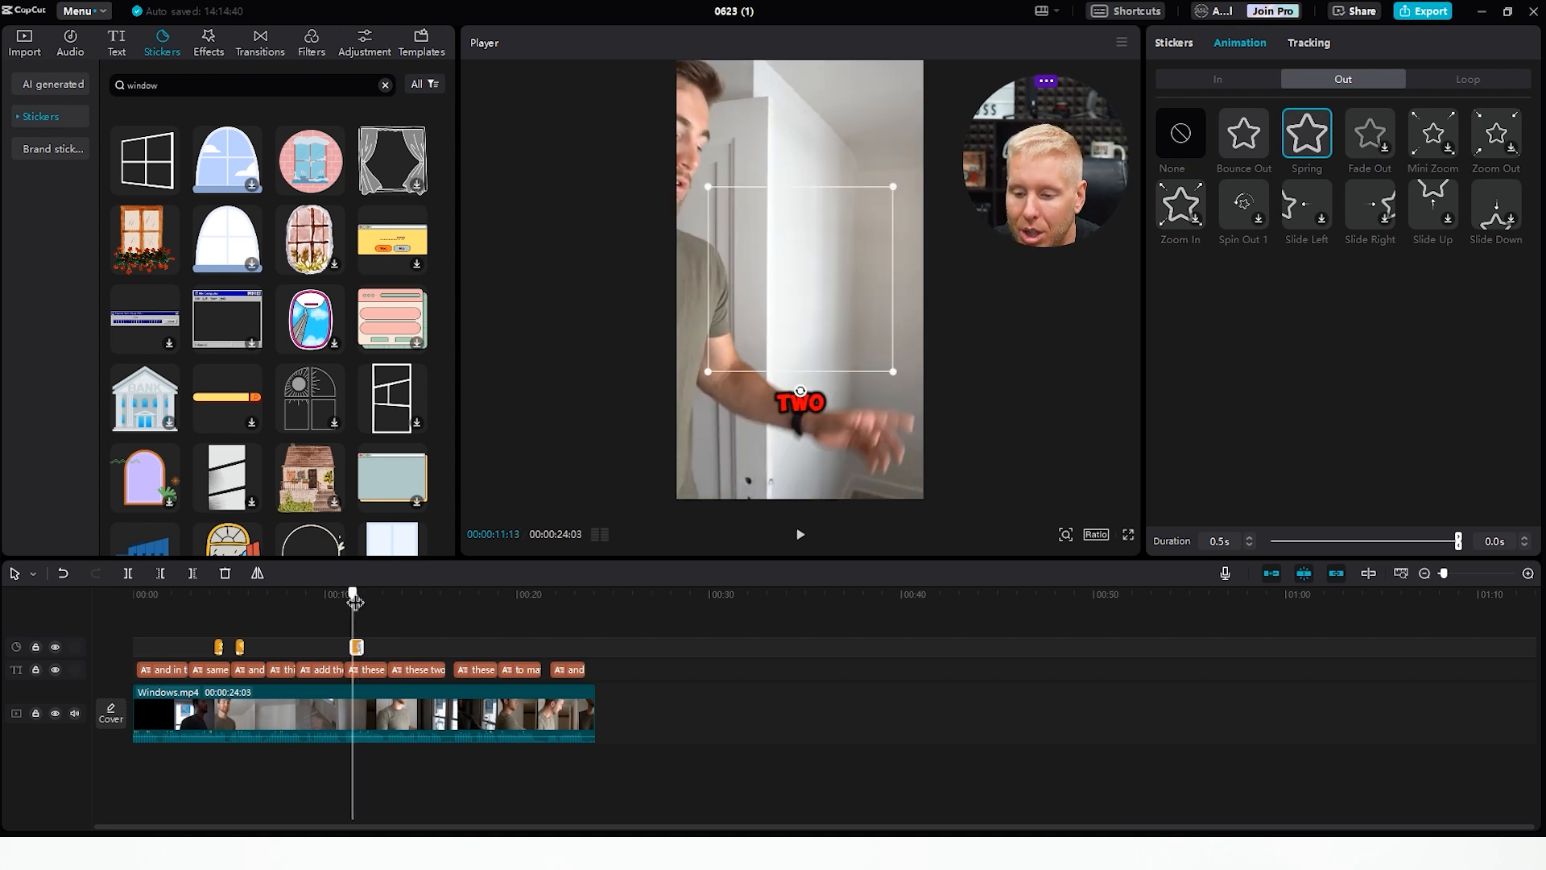
click(357, 594)
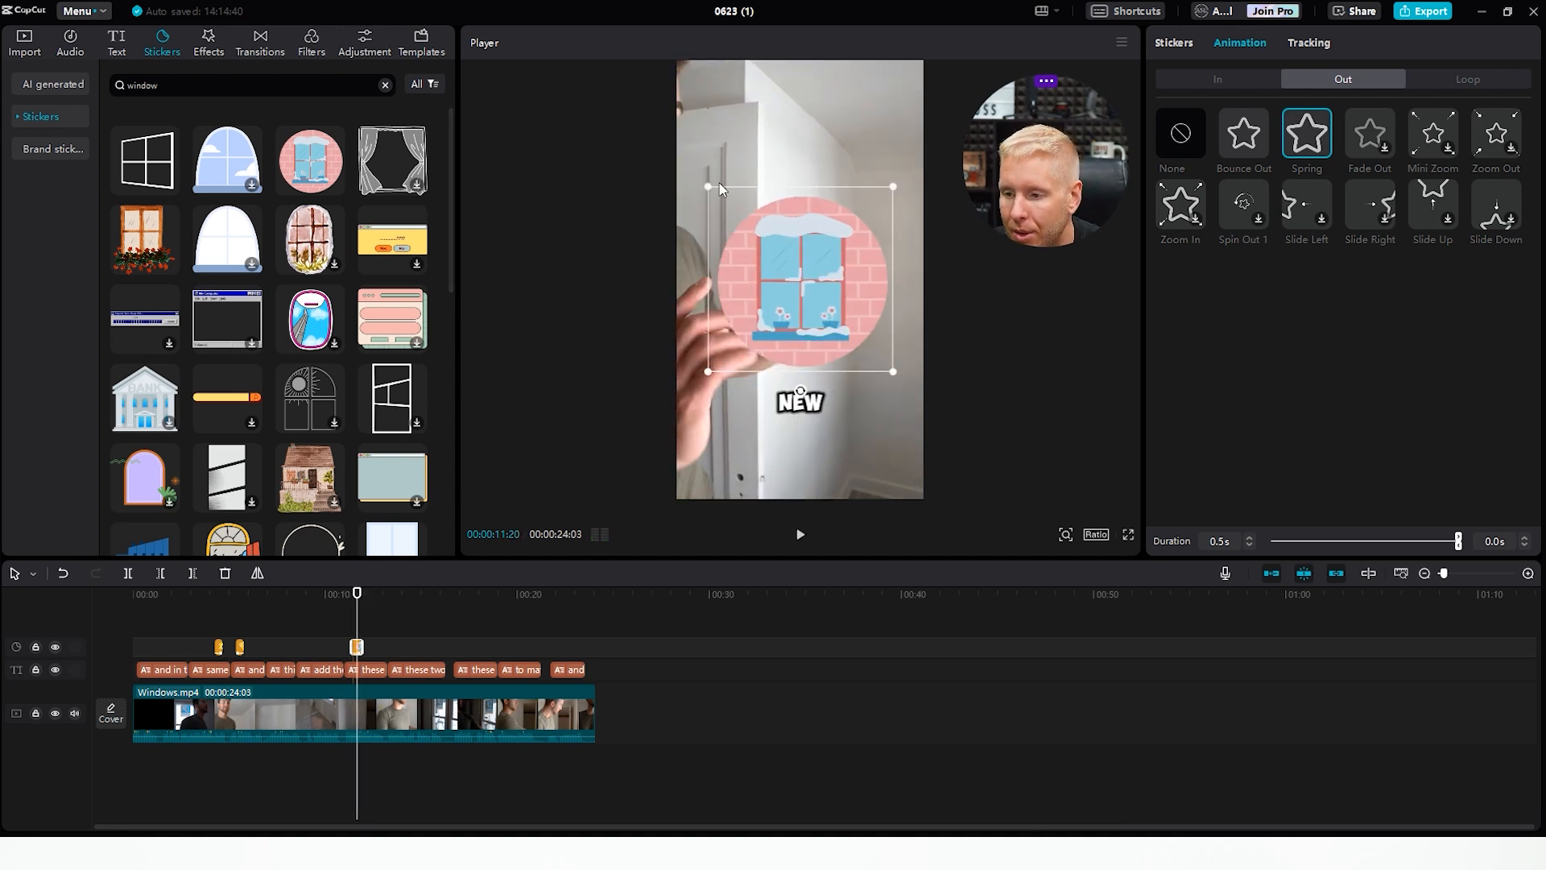
drag(703, 187, 794, 340)
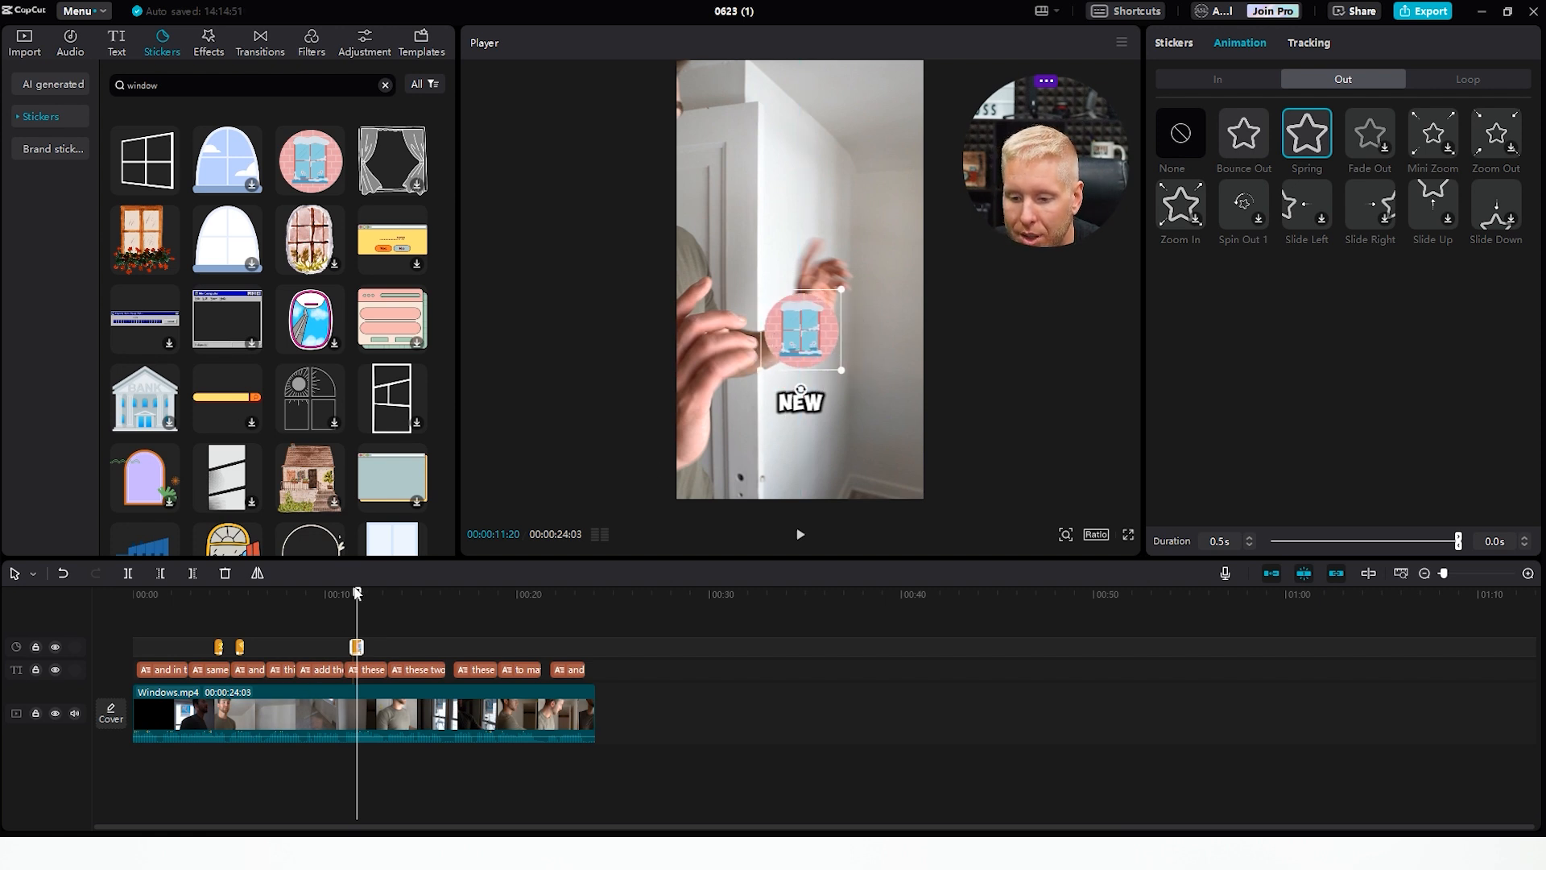
- Preview the window sticker from about 10 seconds and play on to the word "broken" in the seventh caption
click(328, 594)
key(space)
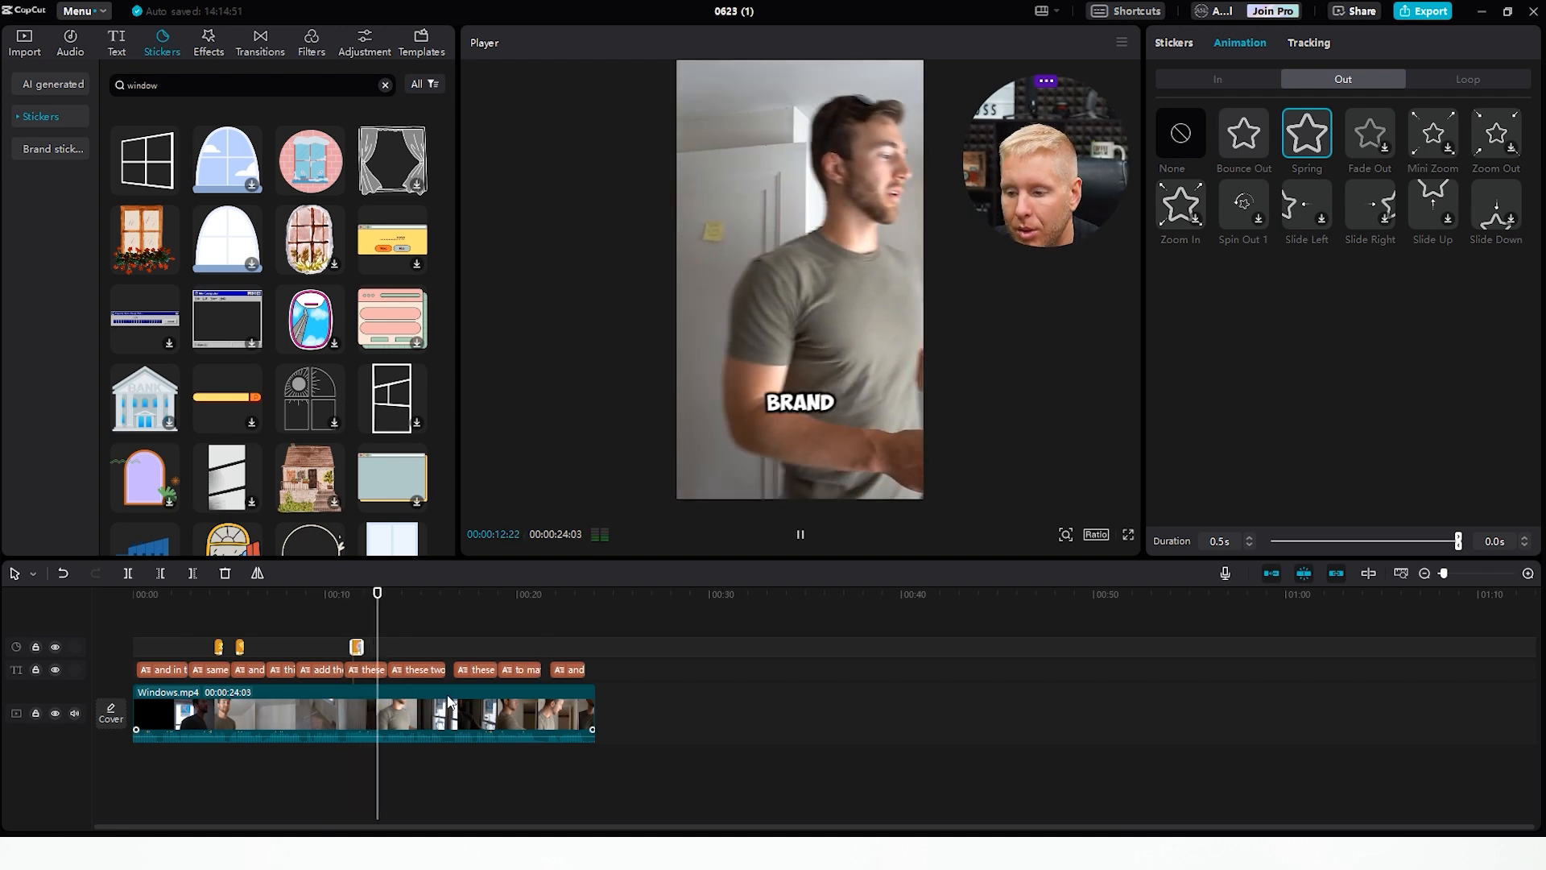
key(space)
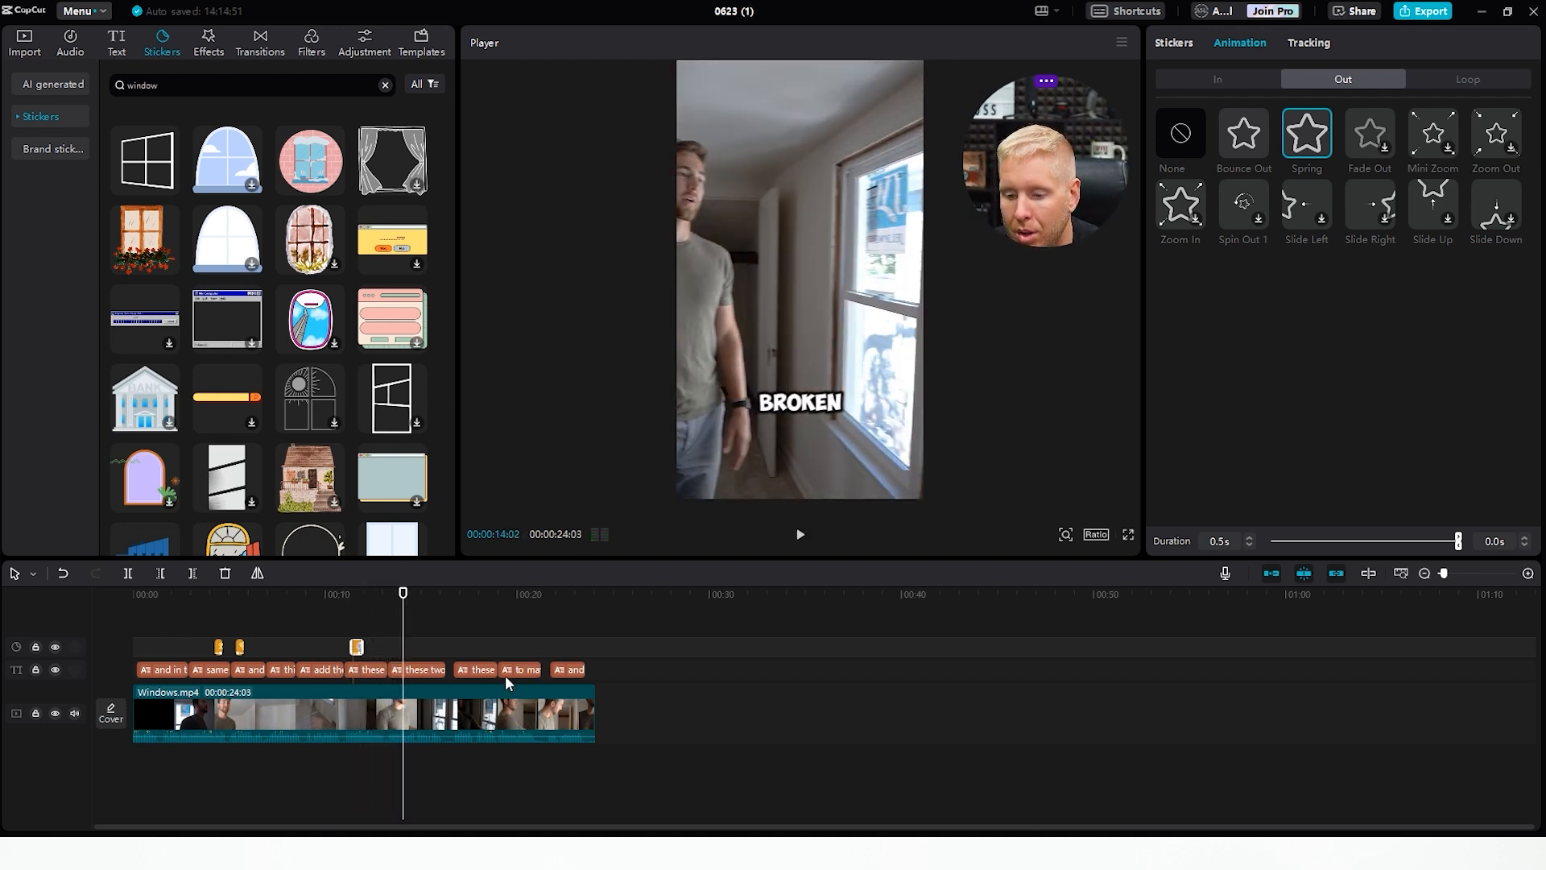
- Search the stickers for "broken" and add the white glass shards sticker at the word "broken" in the seventh caption
click(401, 672)
click(174, 86)
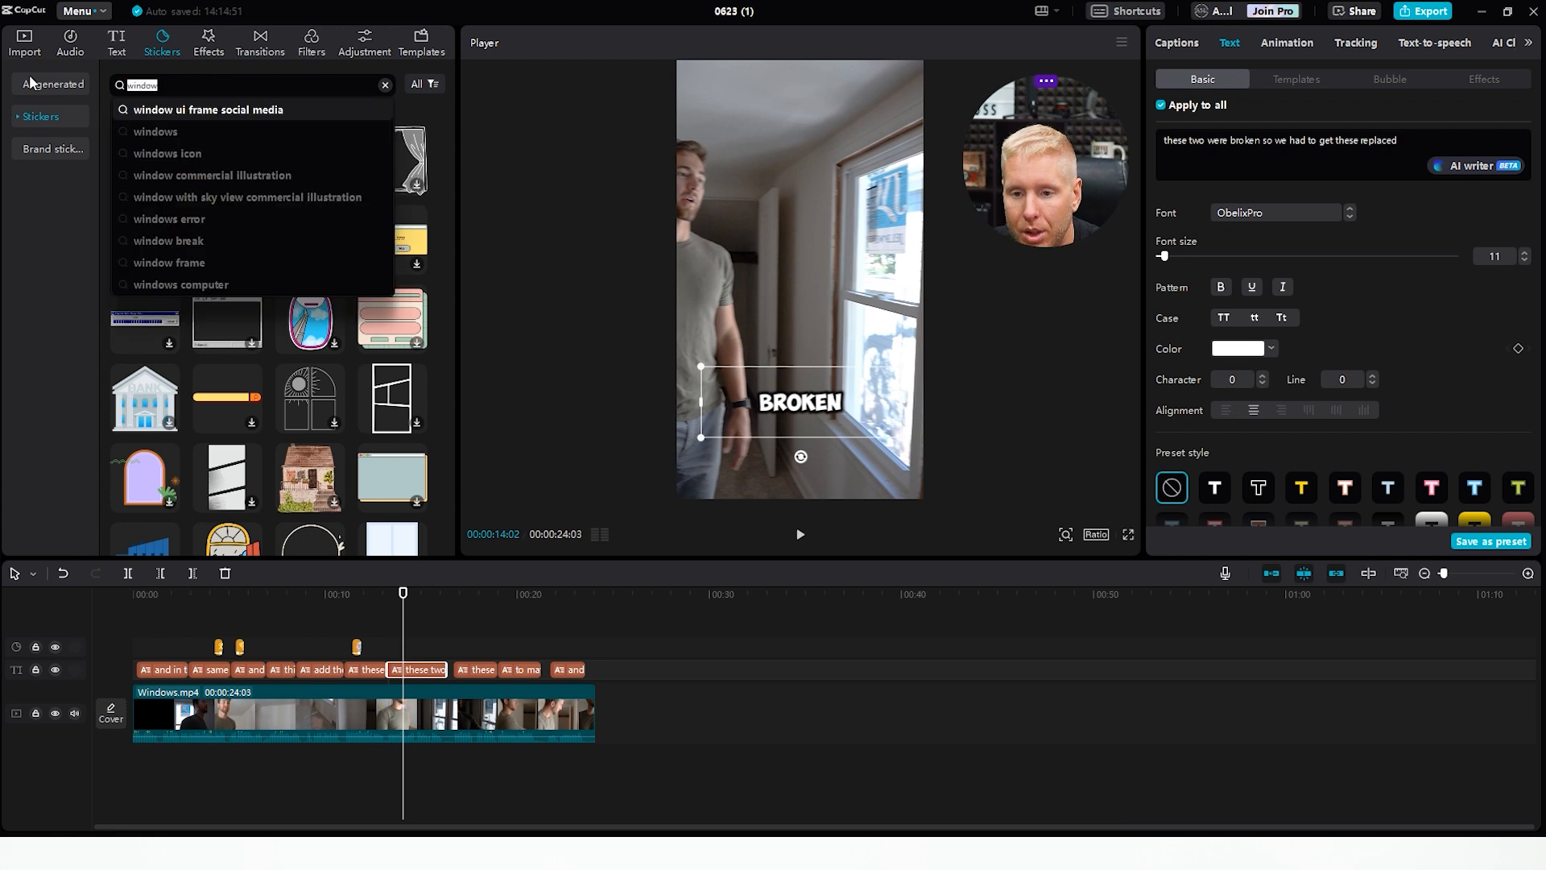
text(broken)
key(Return)
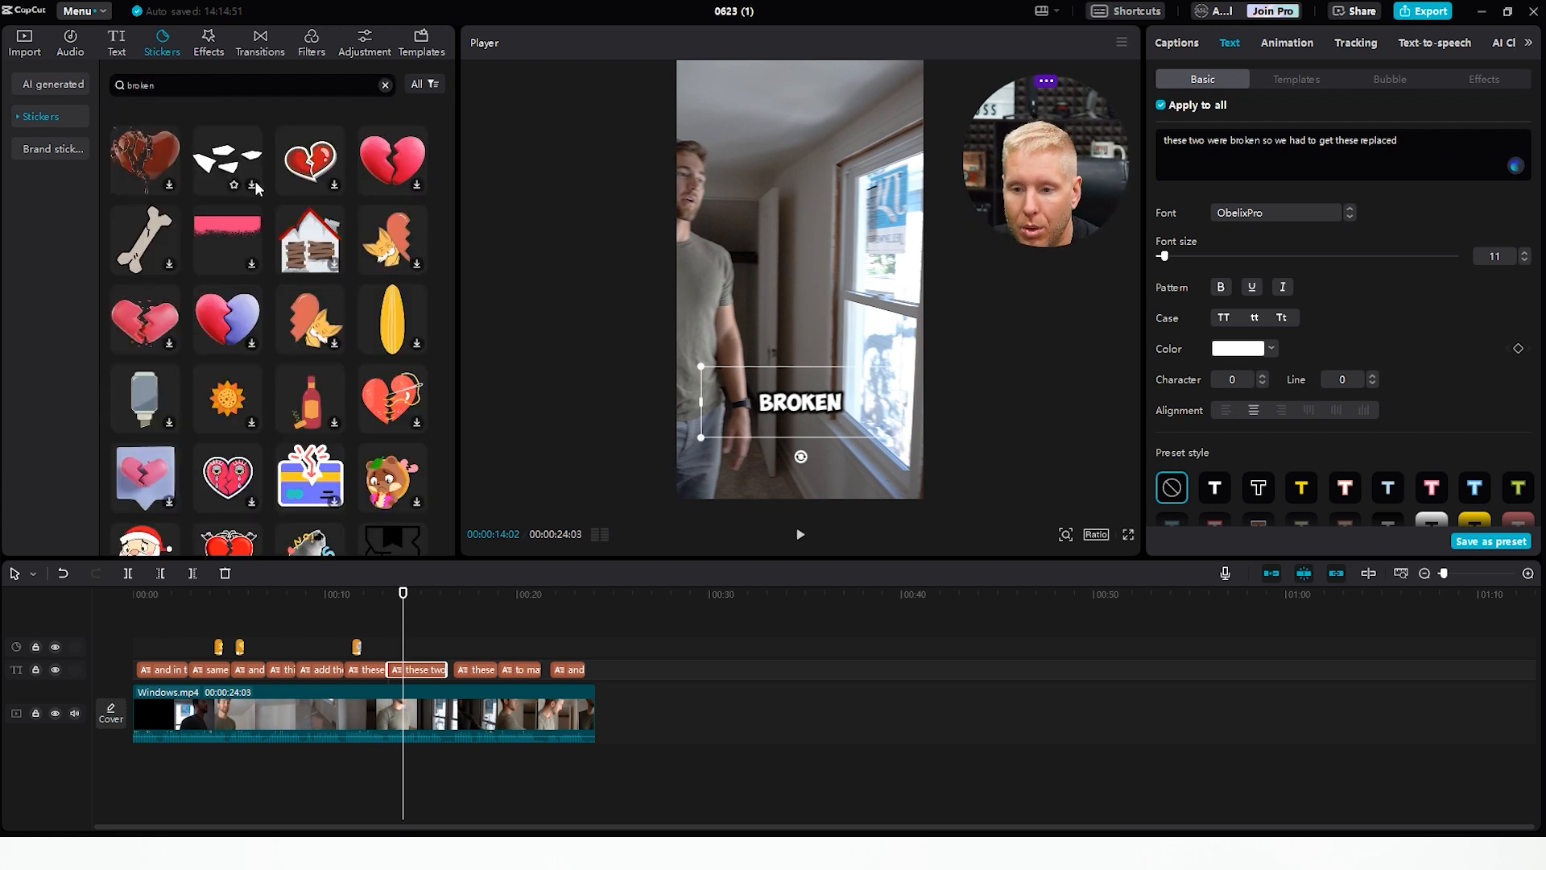
click(253, 181)
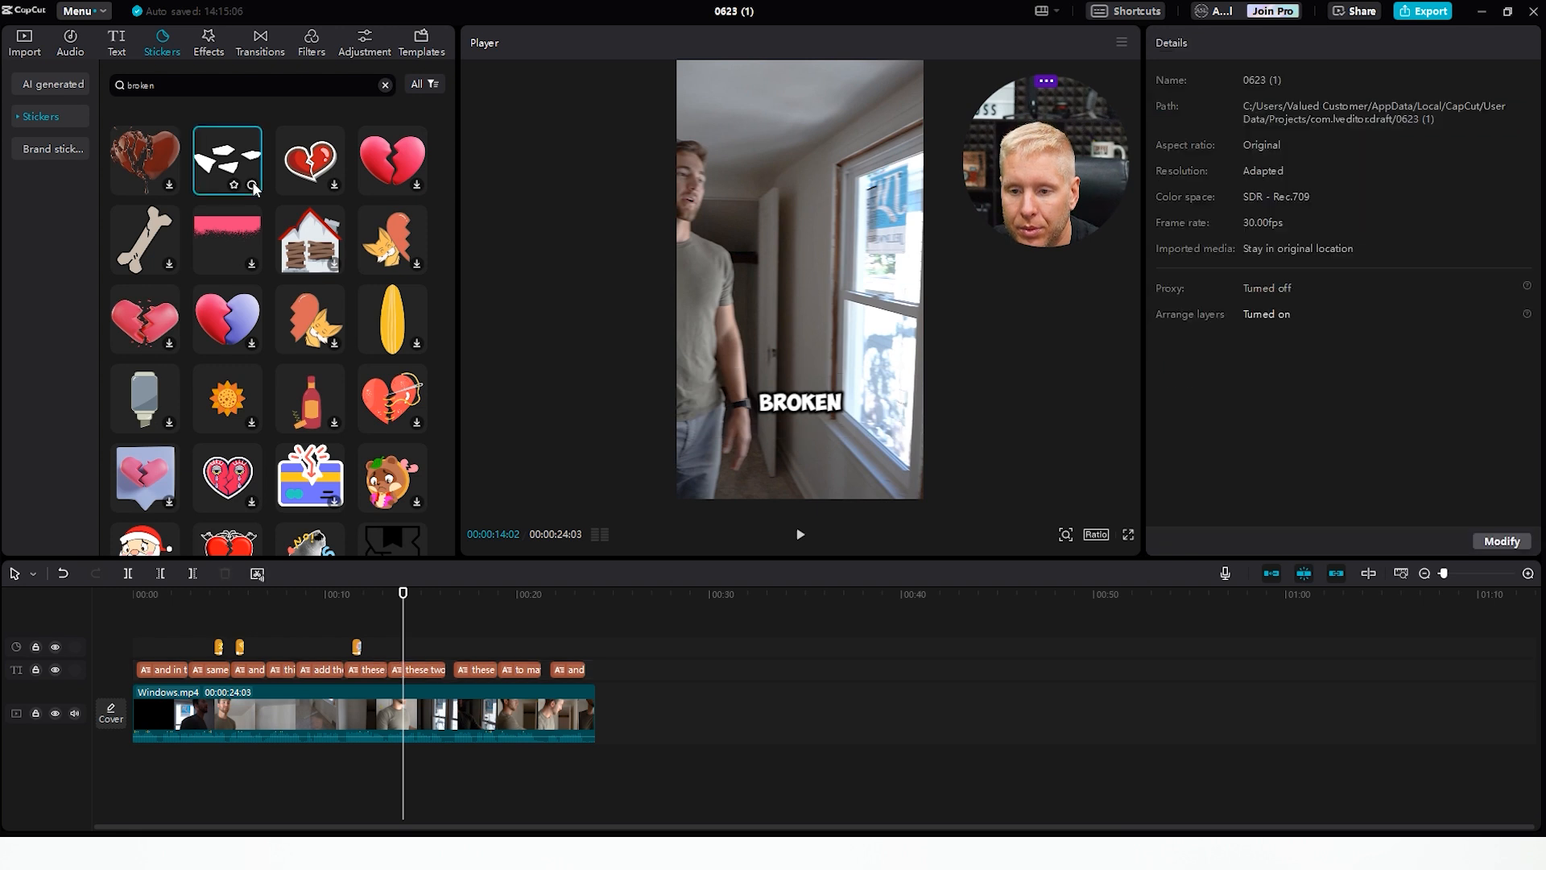
- Fit the shards sticker to a brief moment from the word "were" and place it, about a third smaller, just above the caption
drag(409, 600, 398, 600)
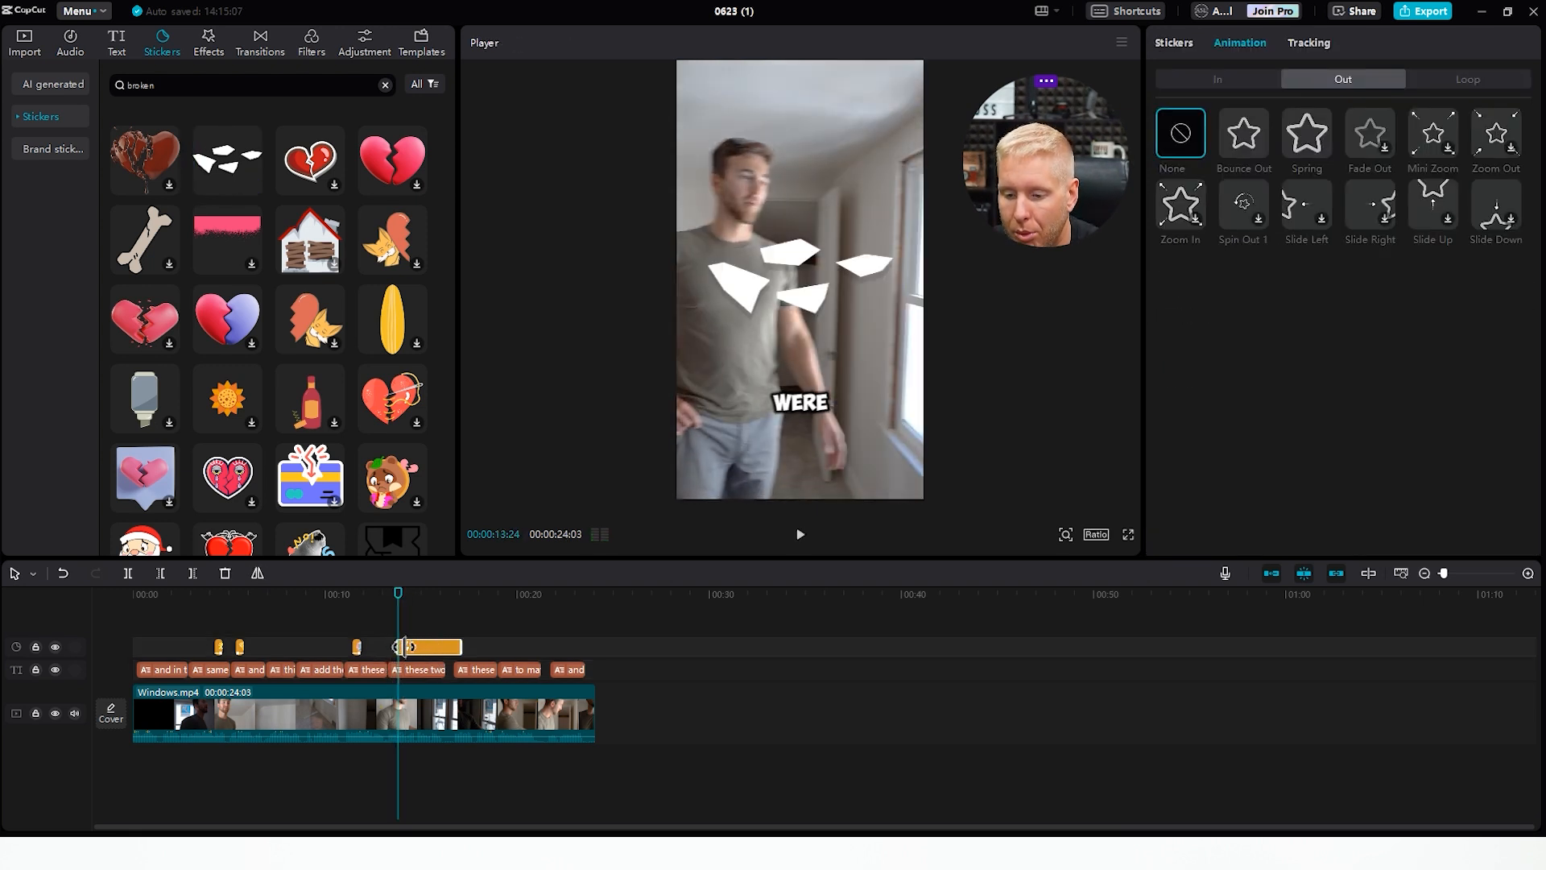
drag(462, 645, 408, 647)
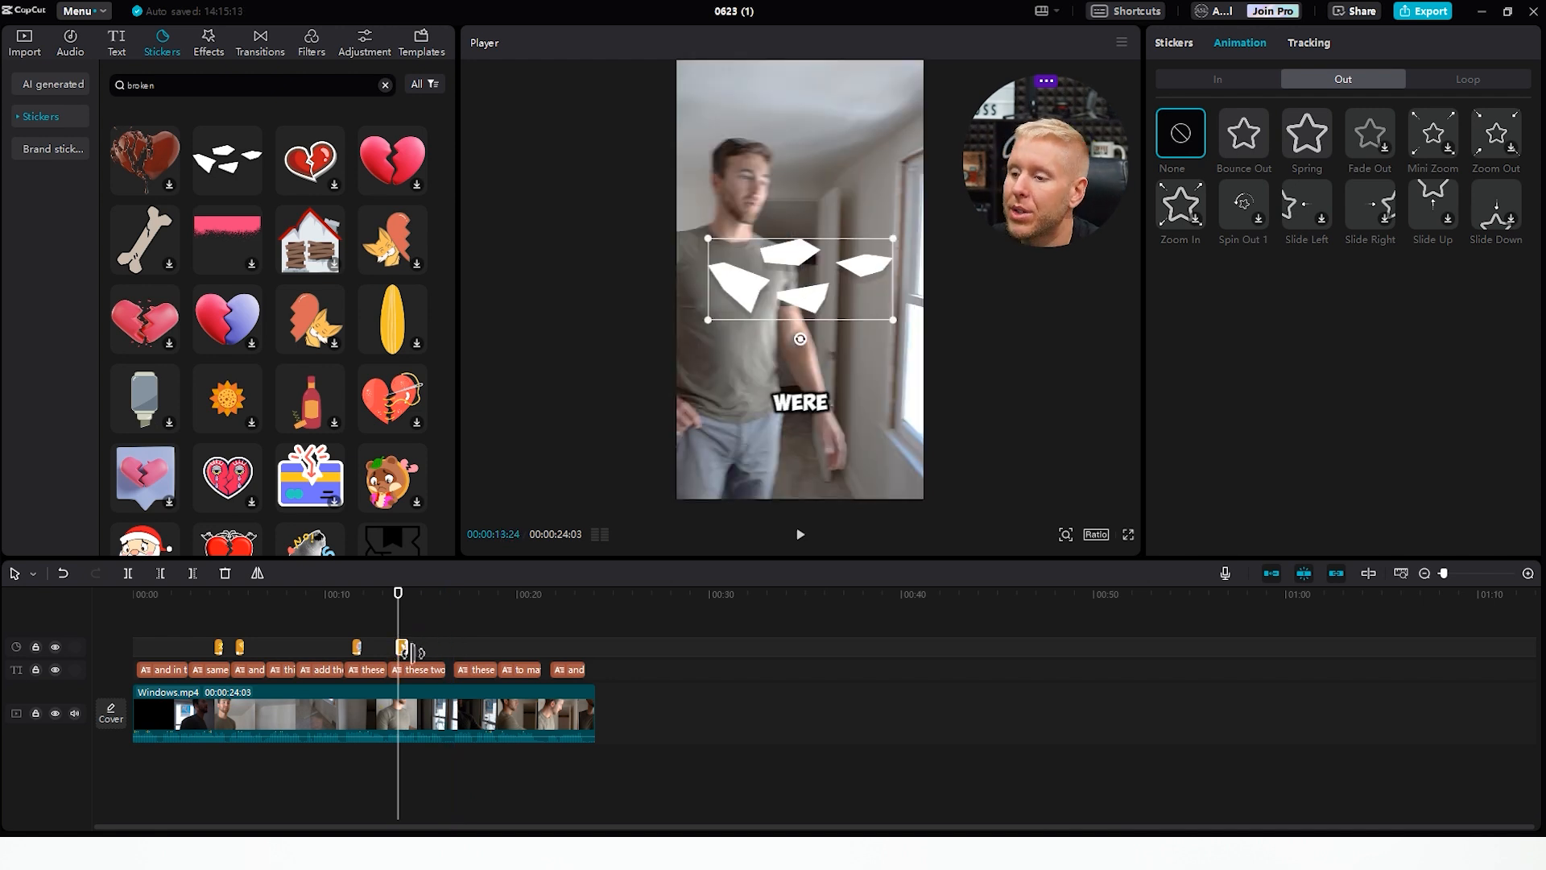
drag(701, 236, 793, 335)
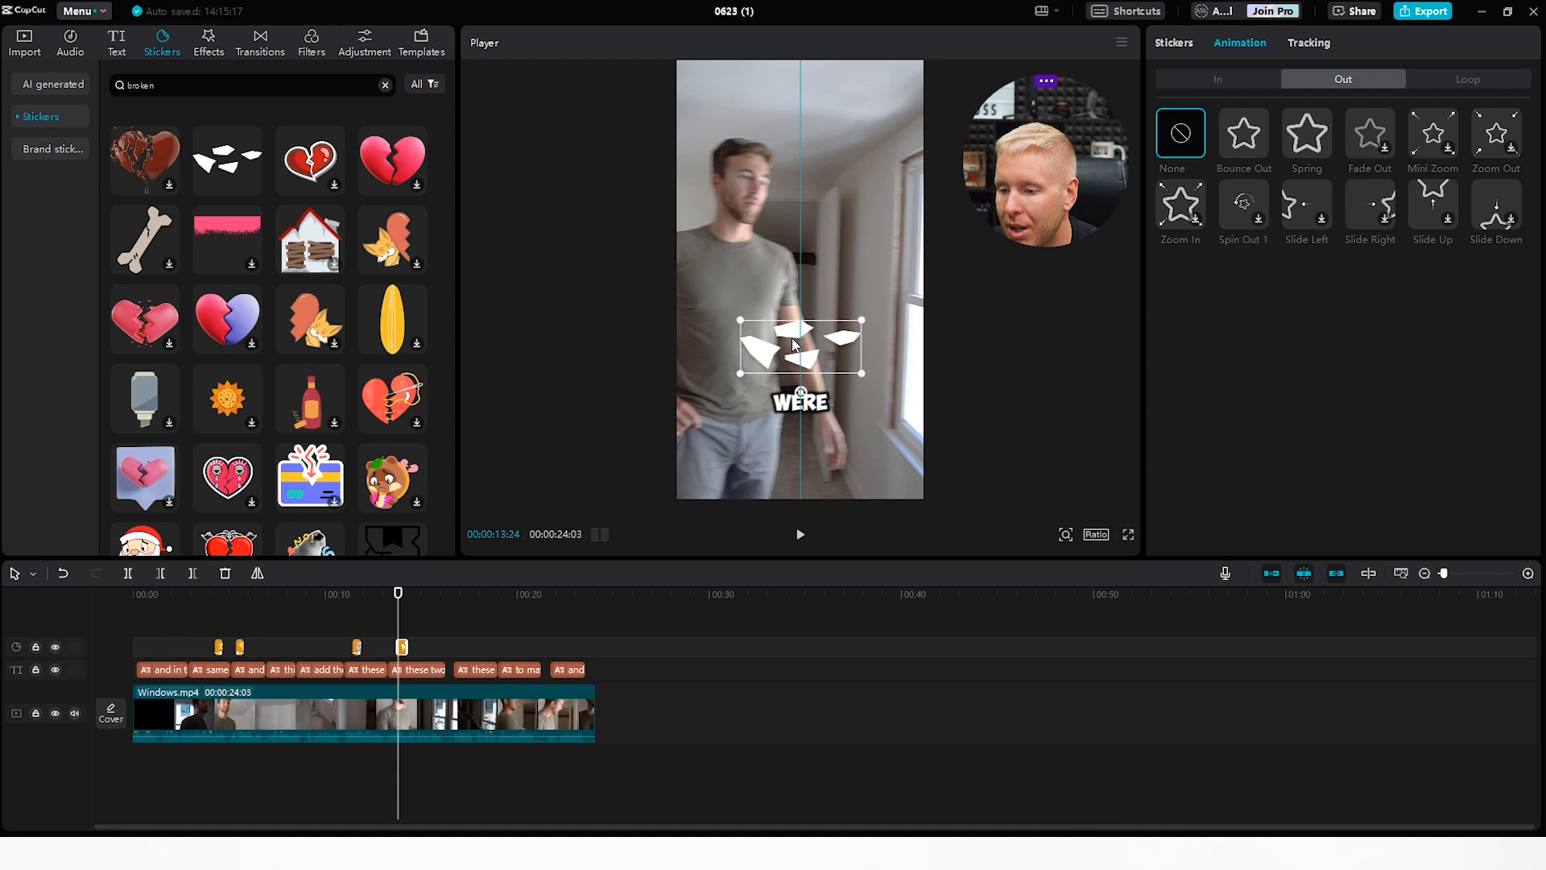
- Apply Spring as the shards sticker's exit and entrance animation and preview it up to the word "broken"
click(1302, 133)
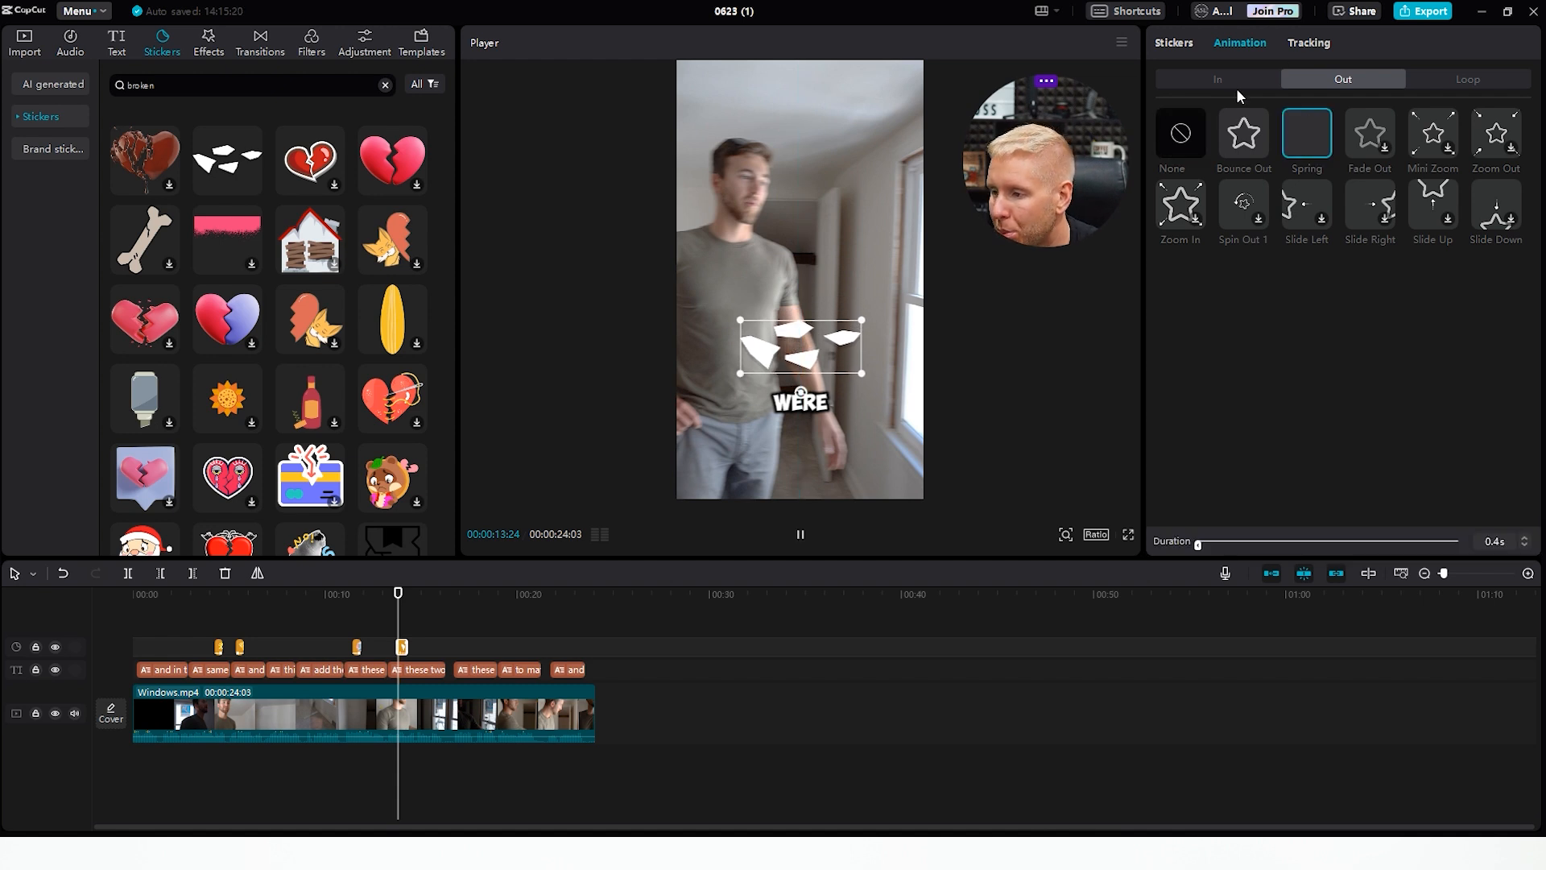
click(1231, 81)
click(1298, 144)
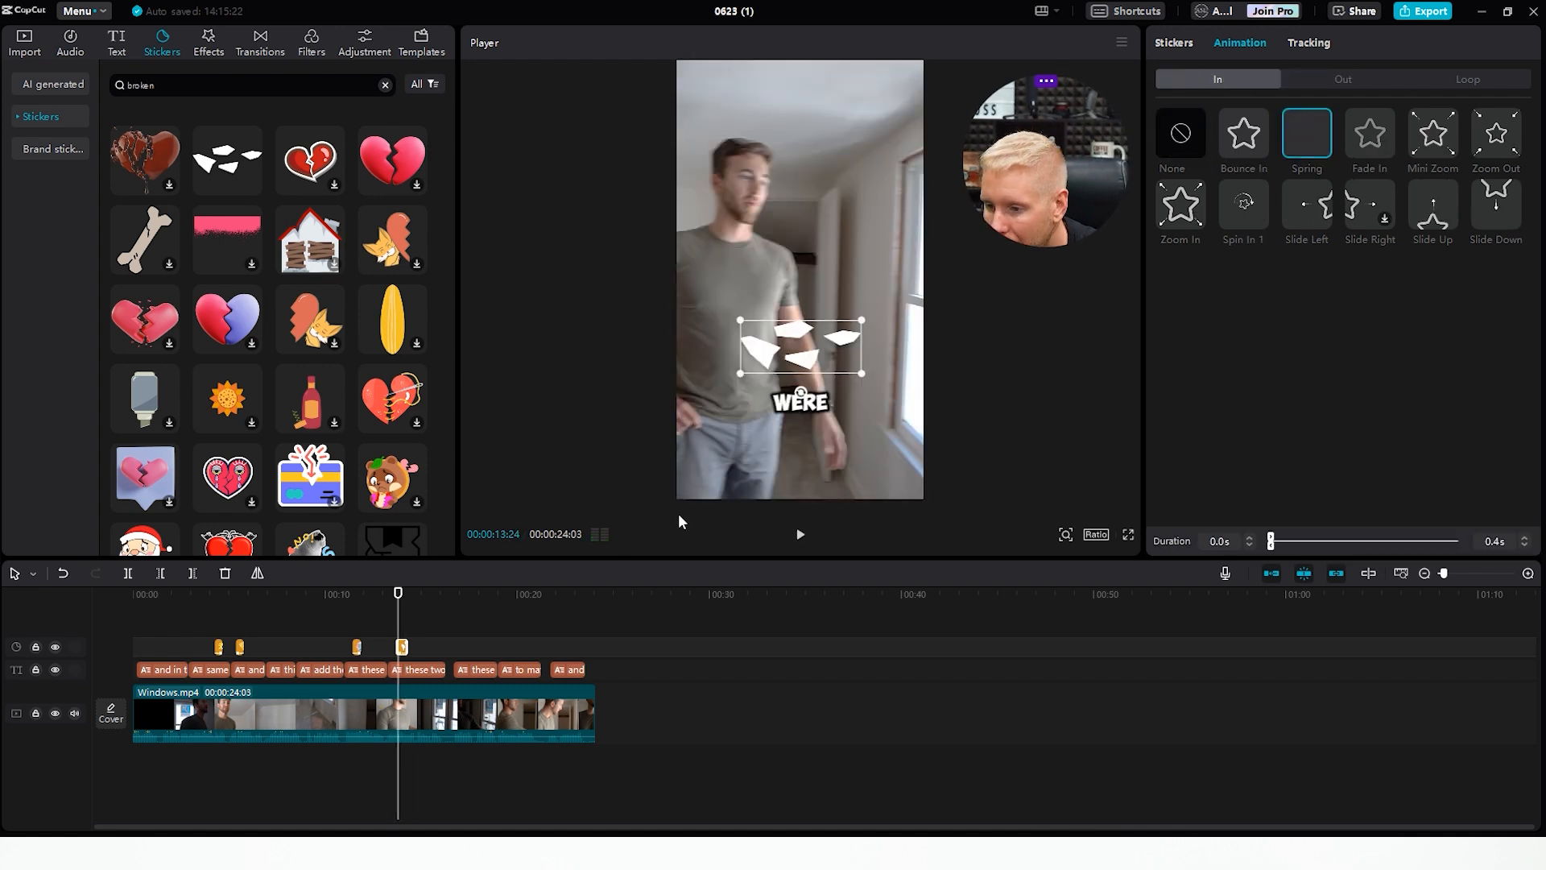
drag(400, 599, 392, 601)
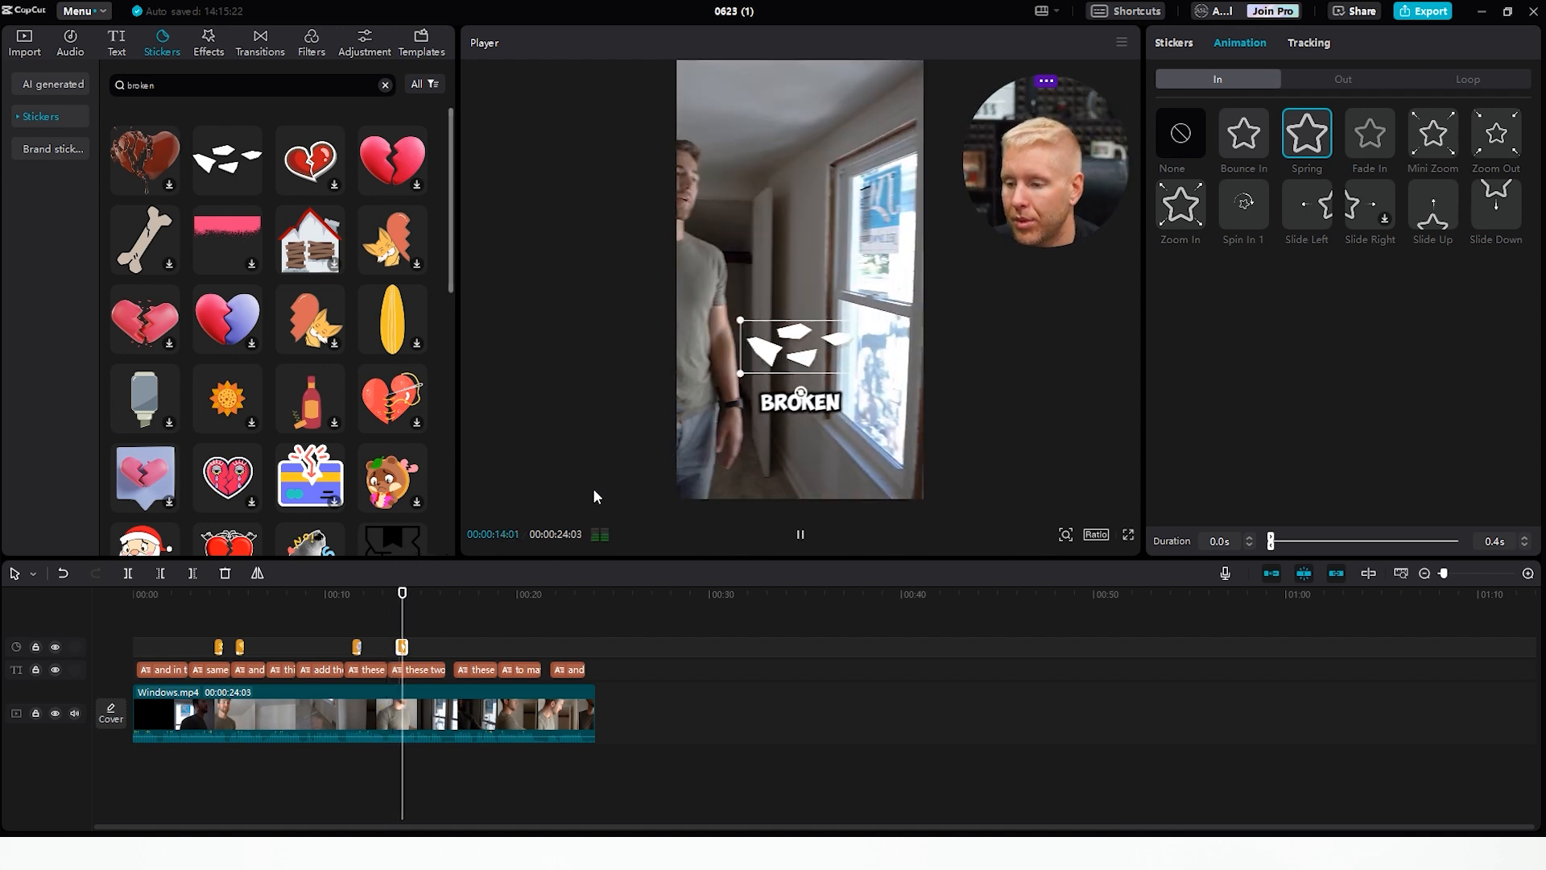
- Color the words "broken" and "replaced" red in the seventh caption
click(416, 675)
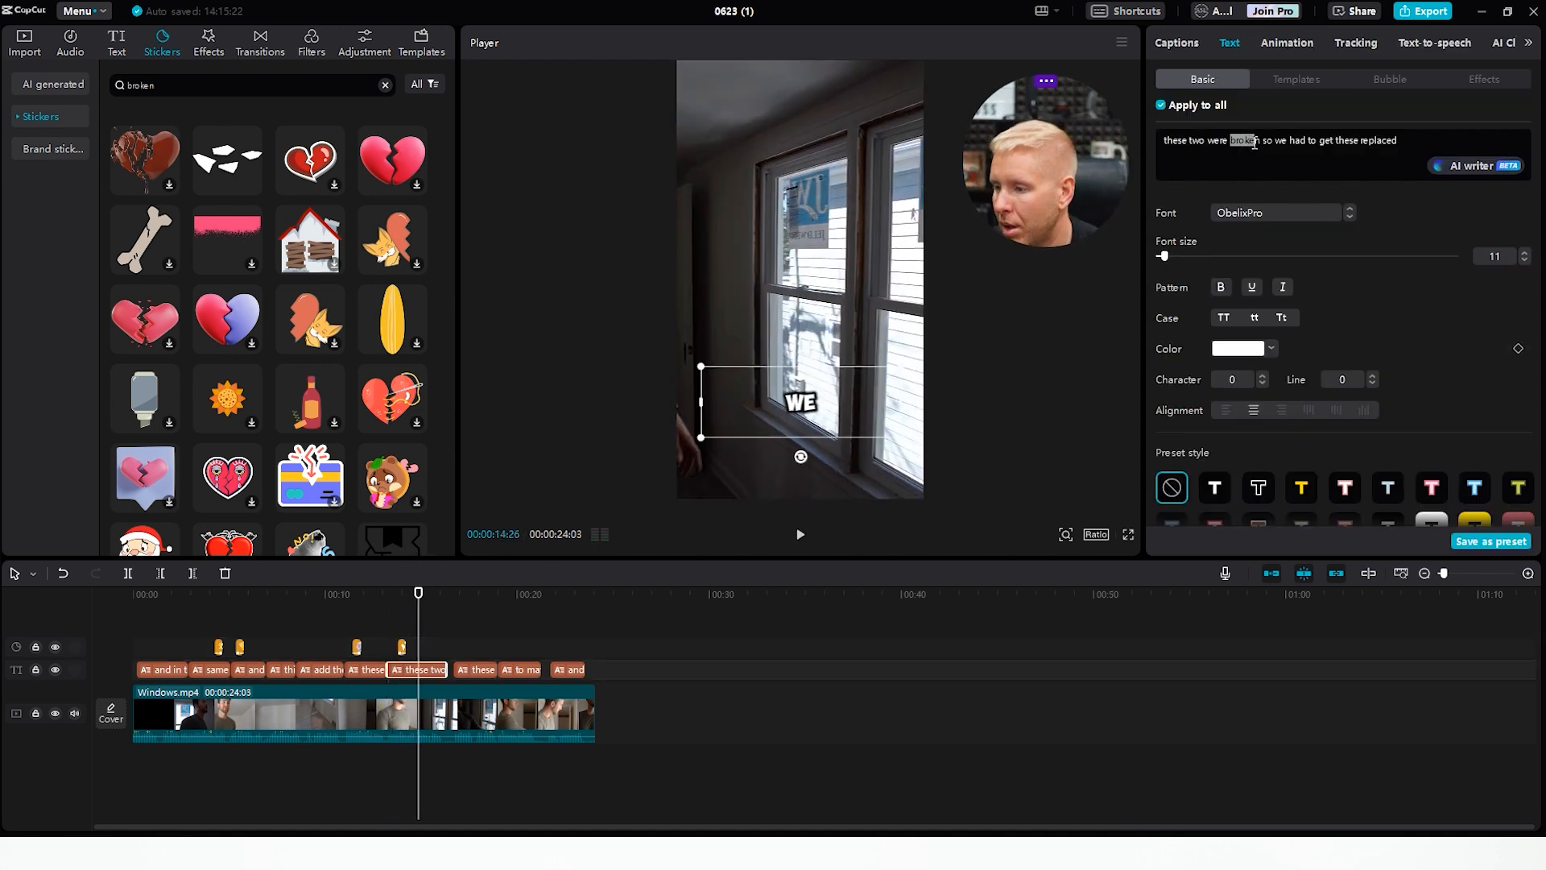
click(1254, 353)
click(1359, 364)
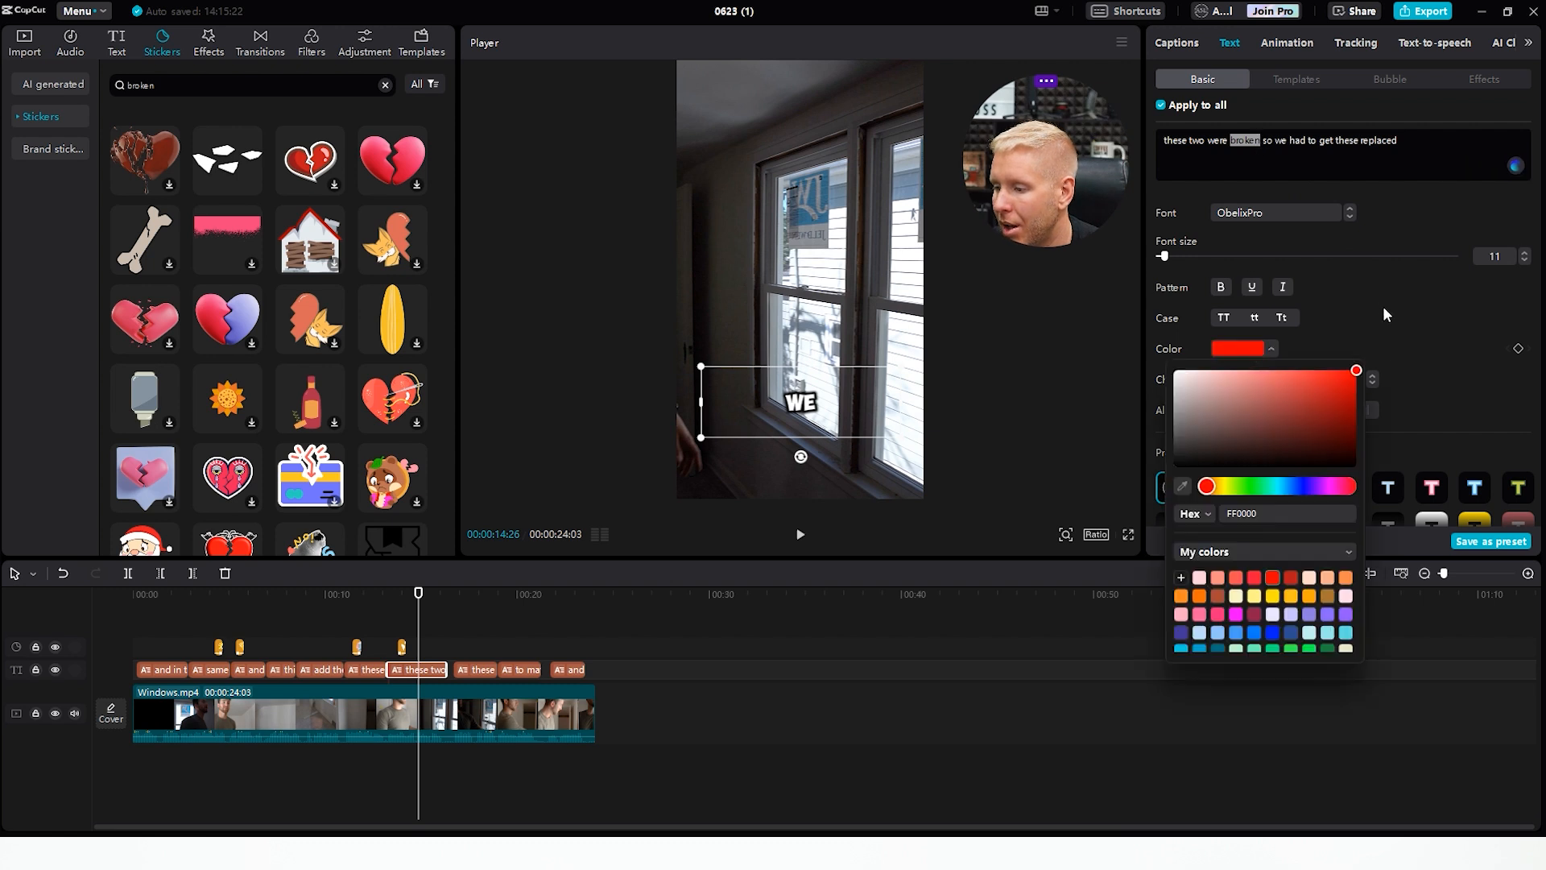
double_click(1379, 140)
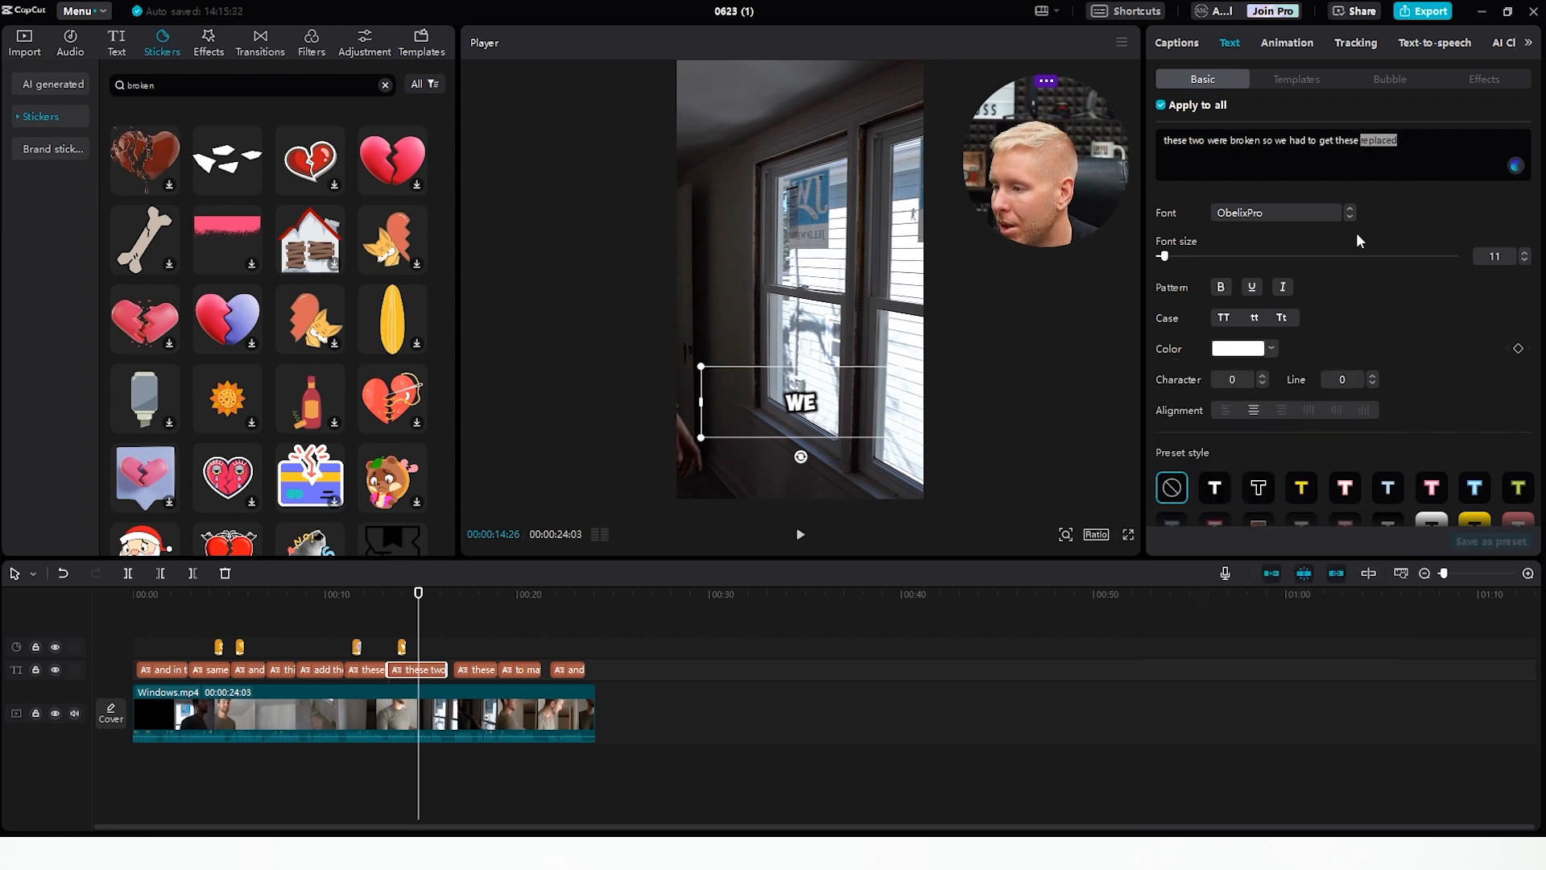
click(1238, 354)
click(1359, 367)
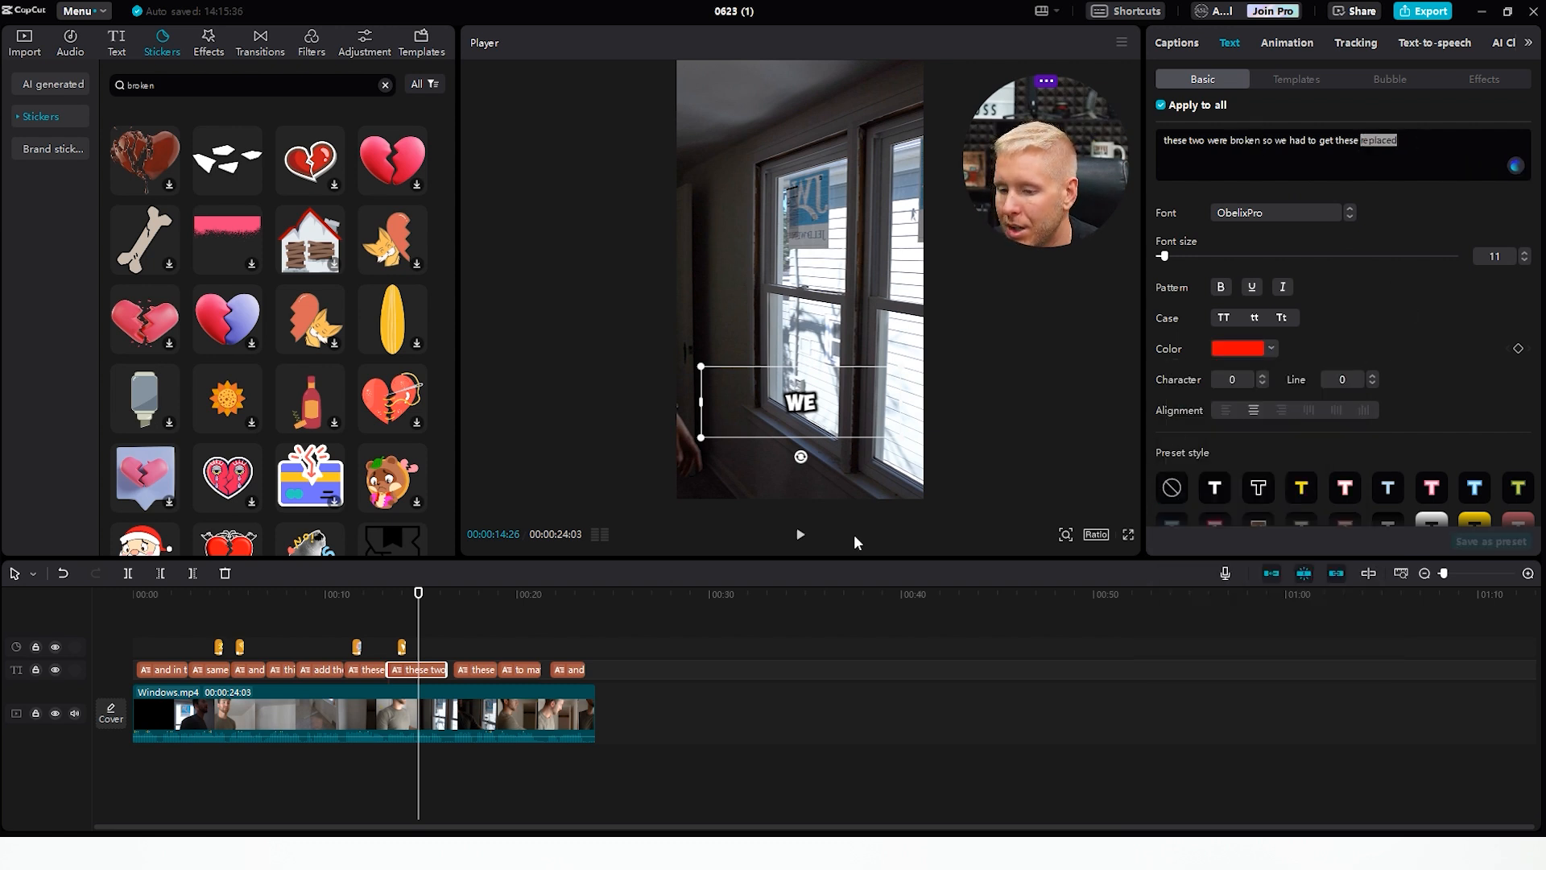
- Search the stickers for "repair" and add the hammer and wrench sticker where the word "replaced" begins
click(800, 534)
click(800, 534)
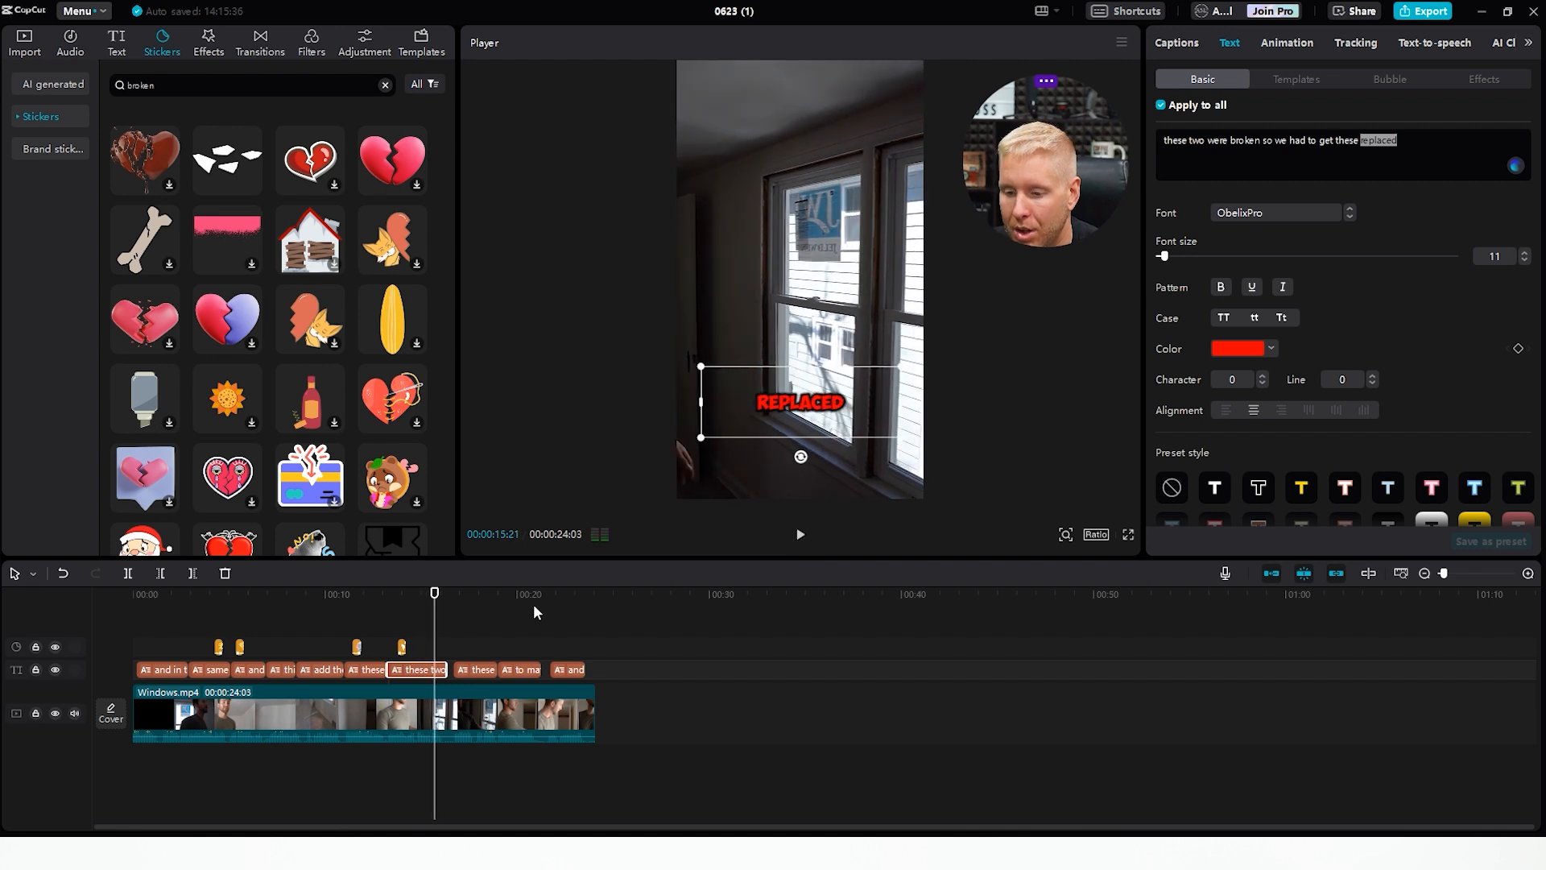
drag(442, 603, 435, 601)
click(206, 79)
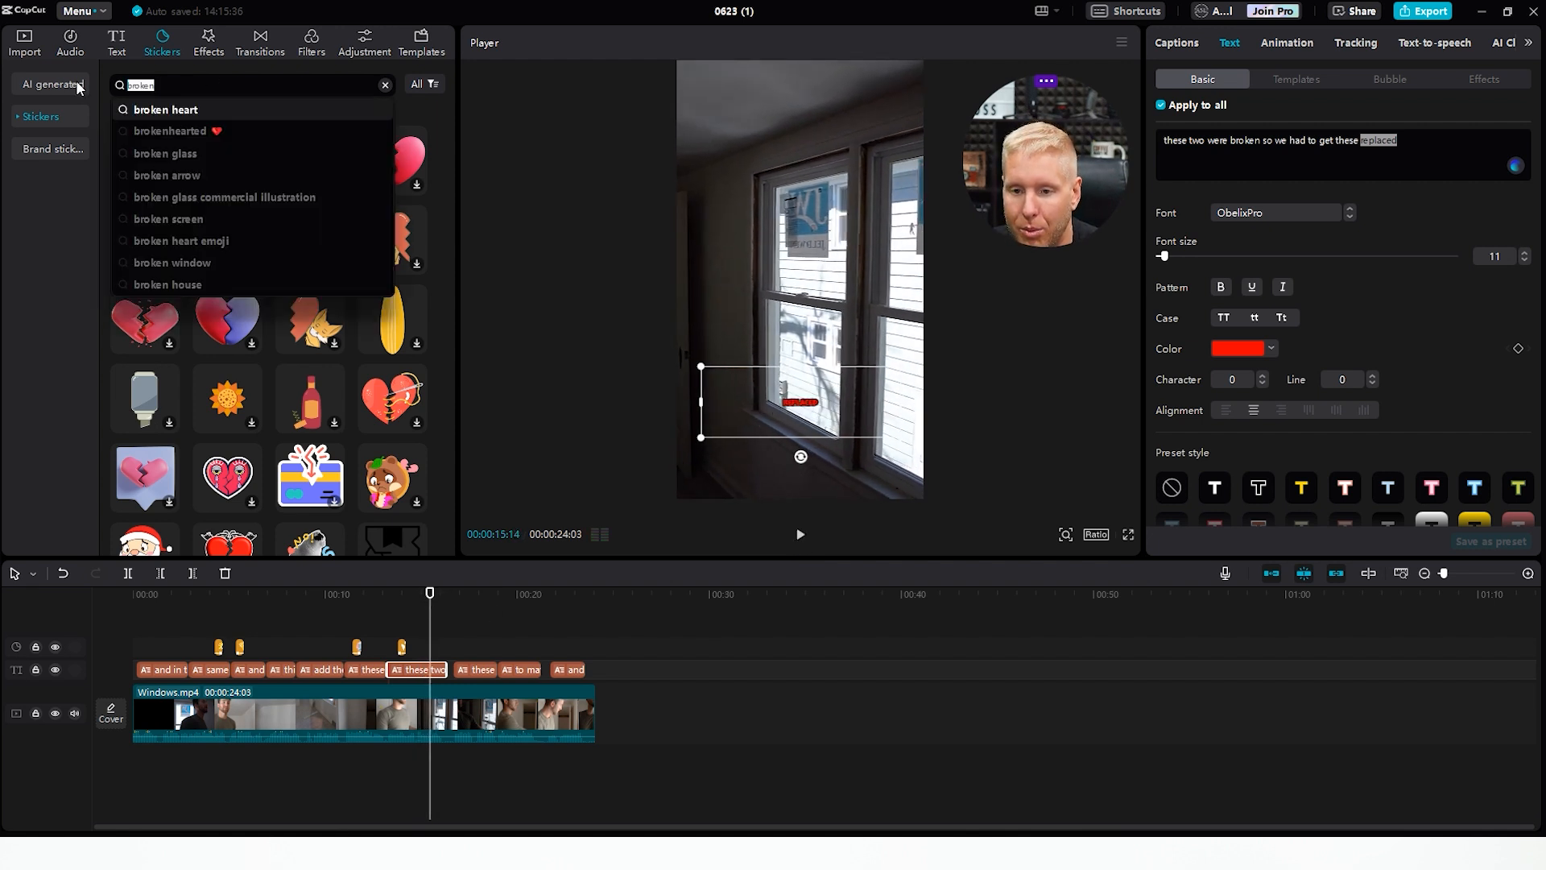
text(repair)
key(Return)
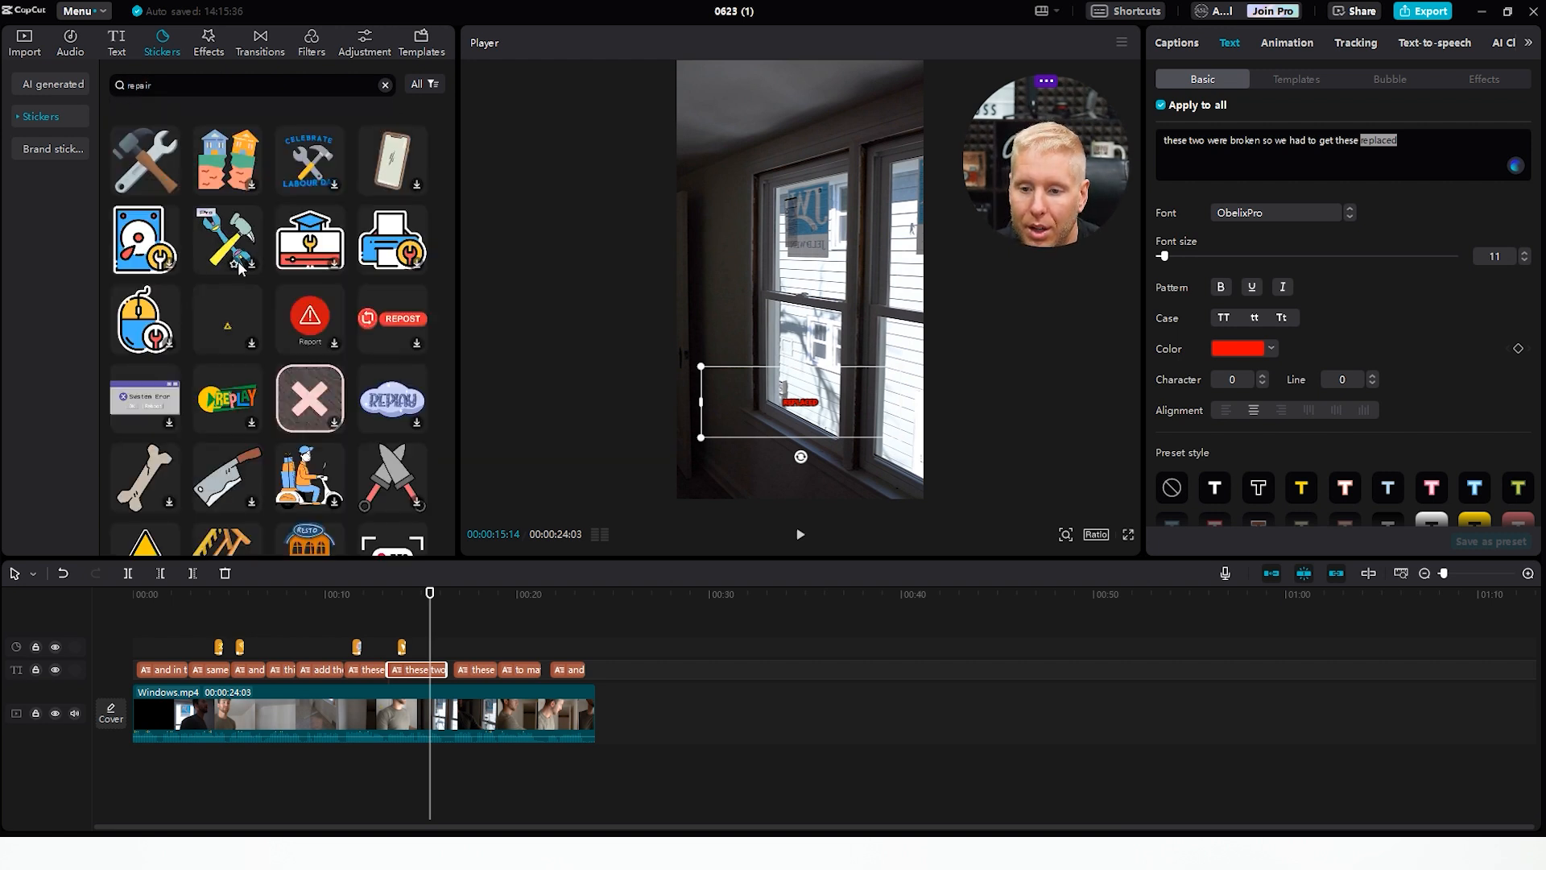
click(169, 186)
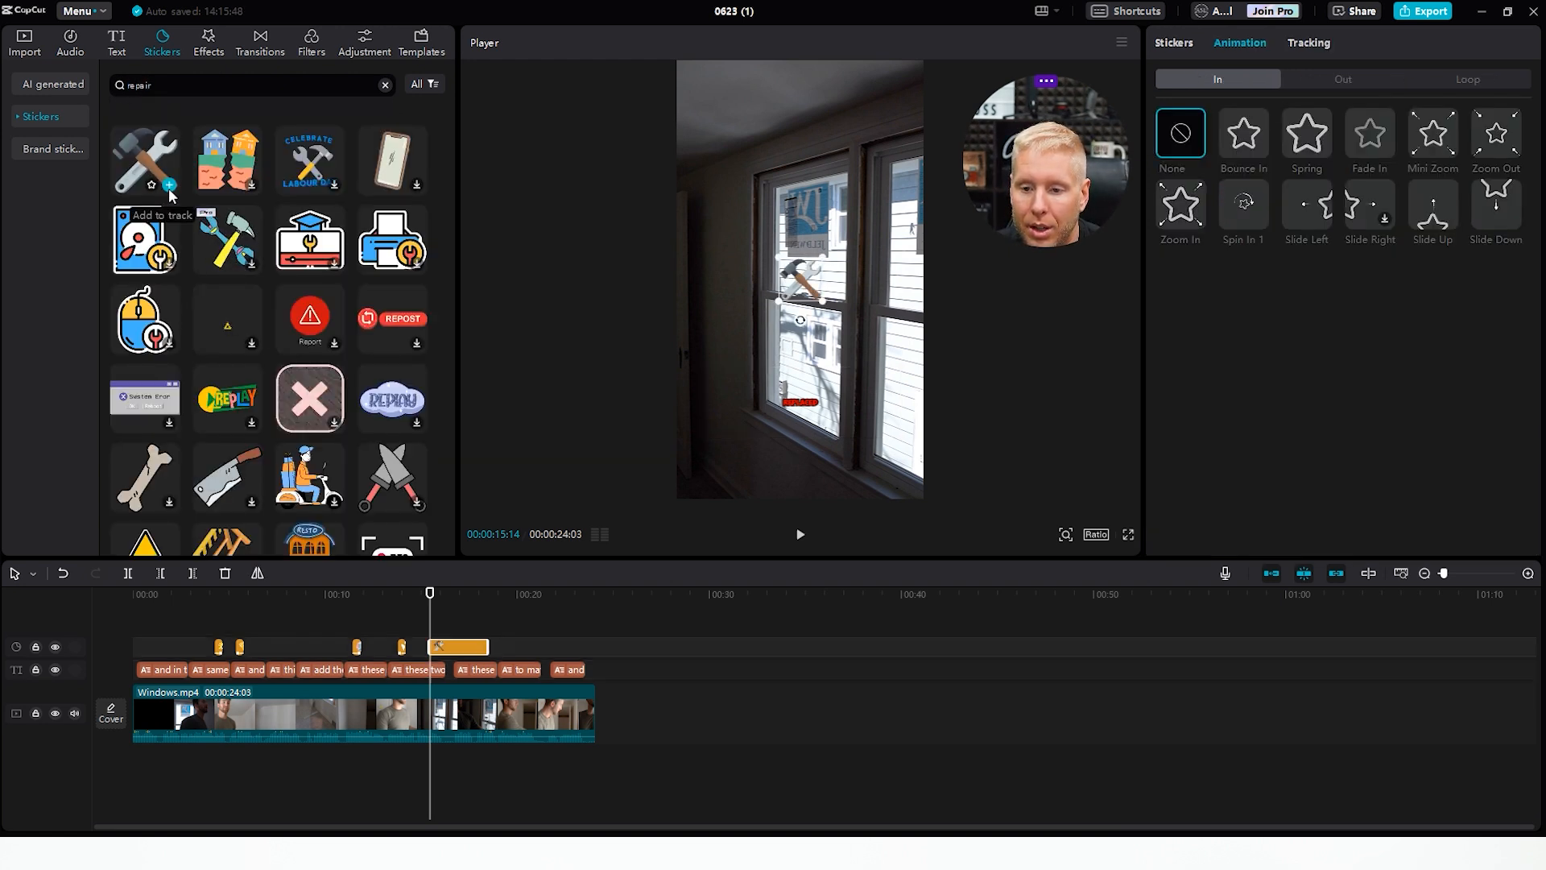
- Shorten the hammer and wrench clip to the word "replaced" and apply Spring for its entrance and exit
drag(434, 600, 432, 600)
key(space)
key(space)
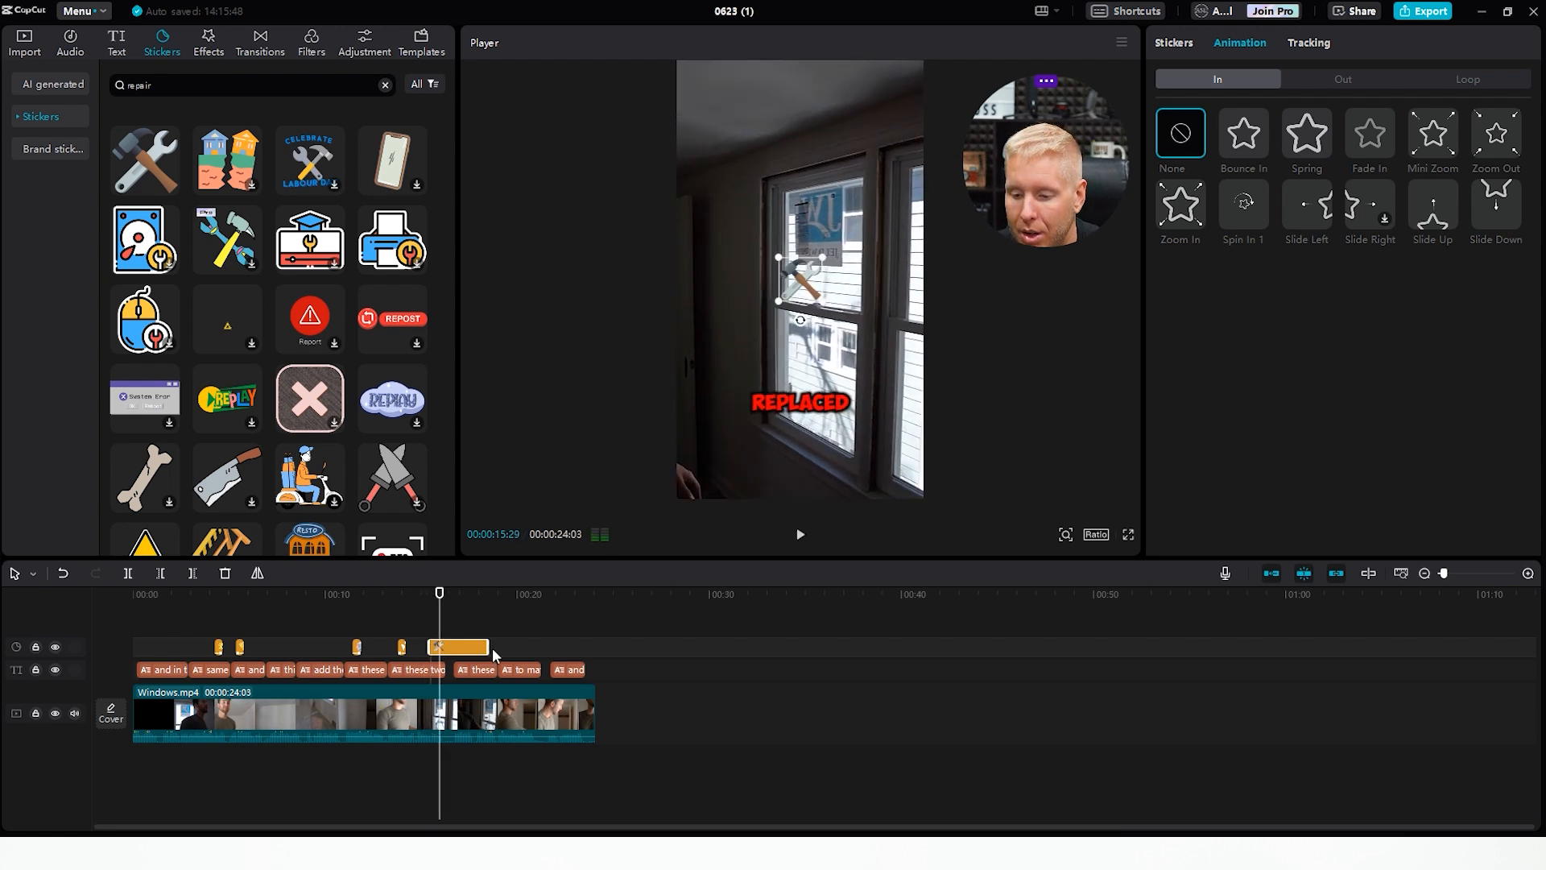
drag(487, 647, 444, 644)
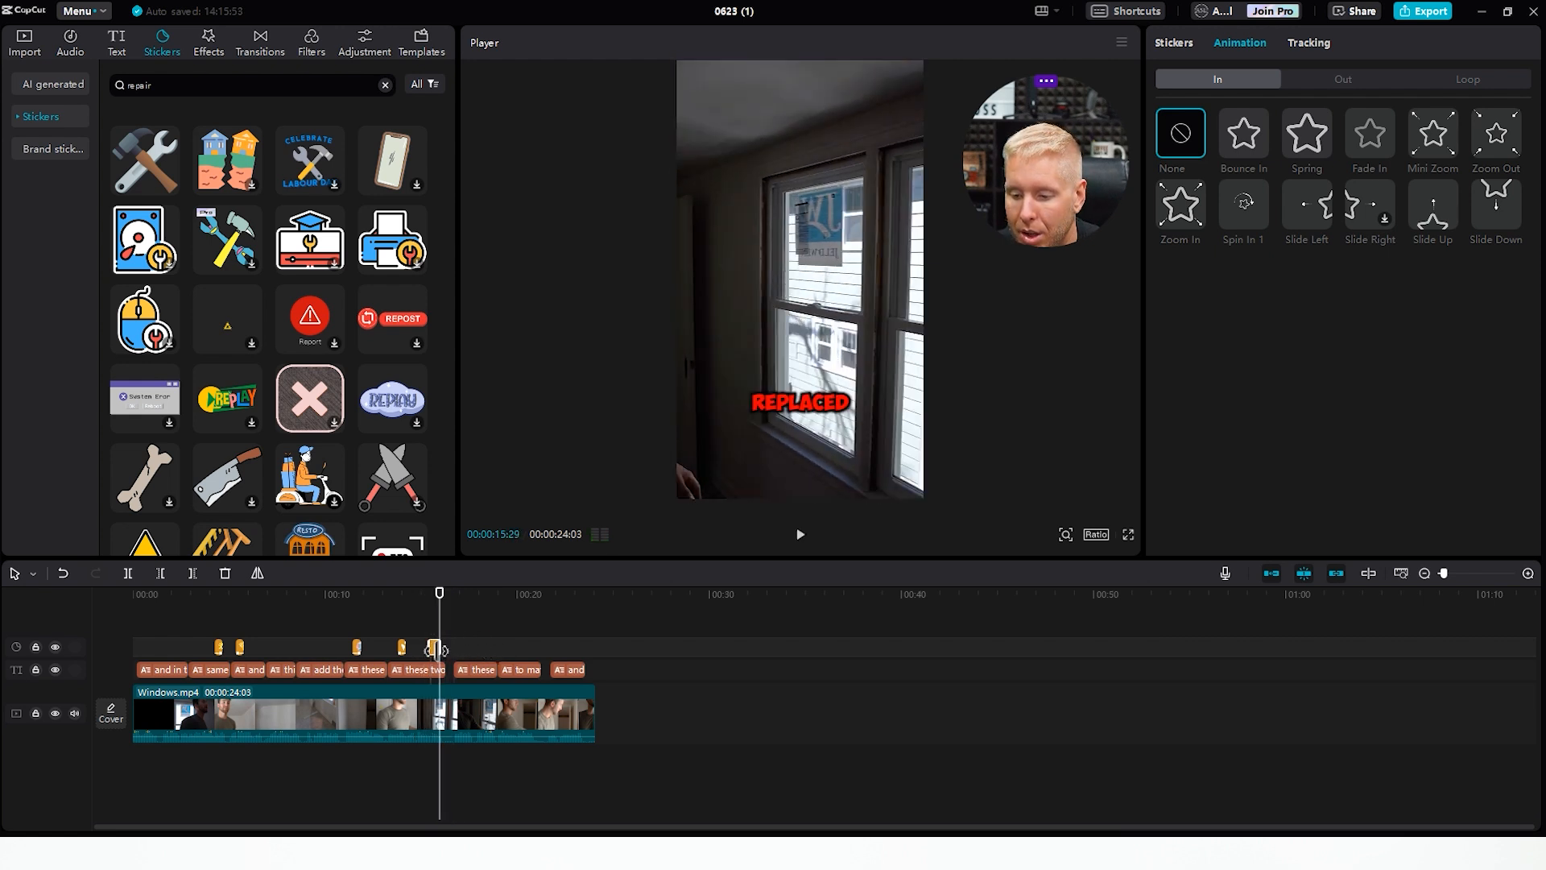
click(1311, 133)
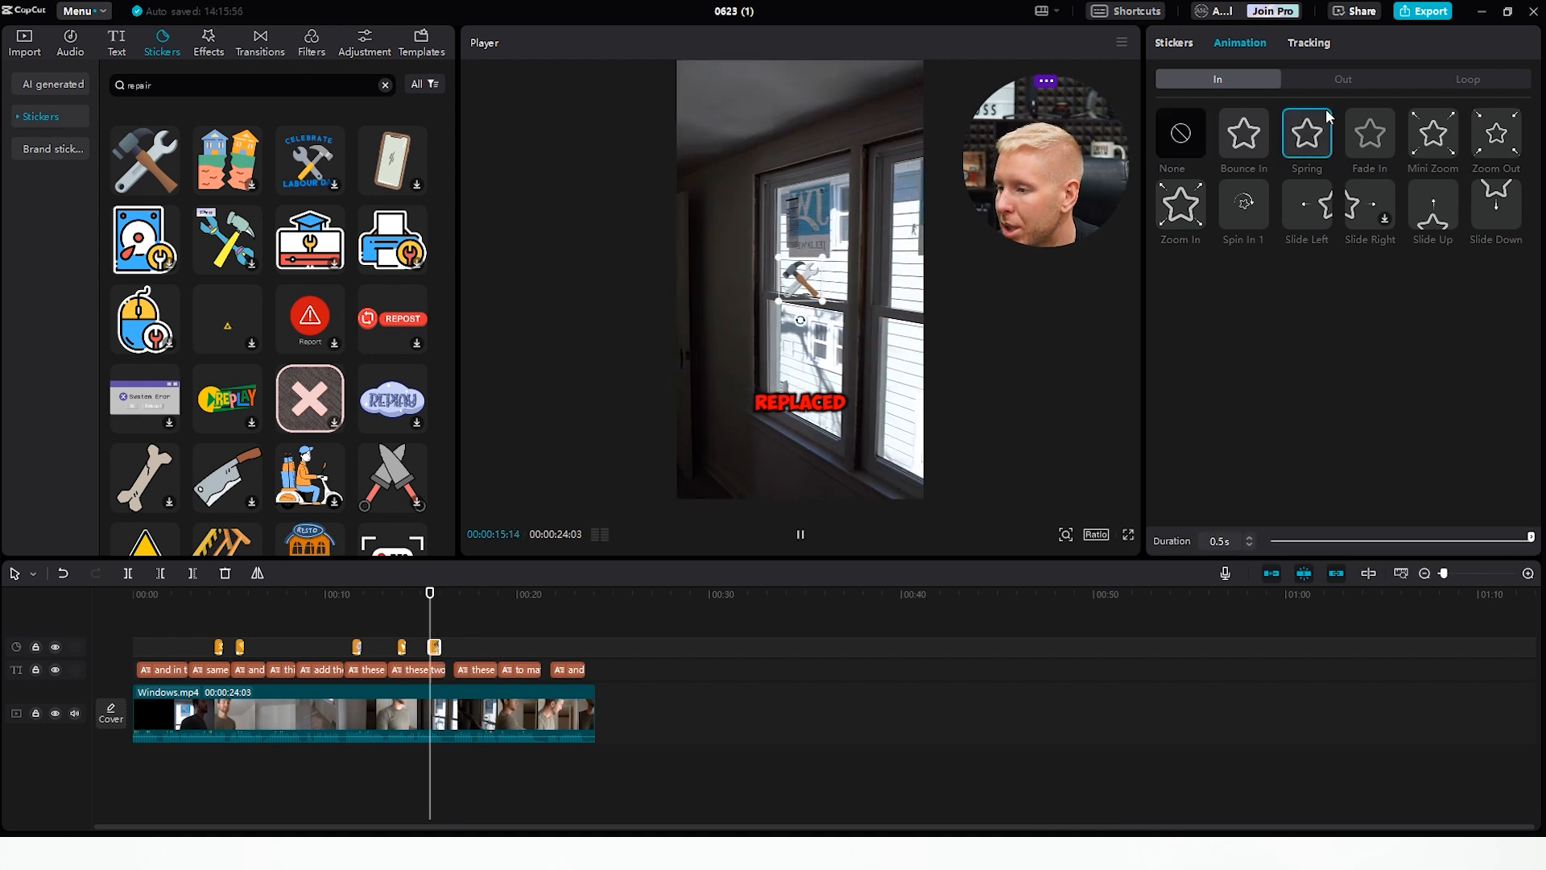
click(1322, 77)
click(1310, 139)
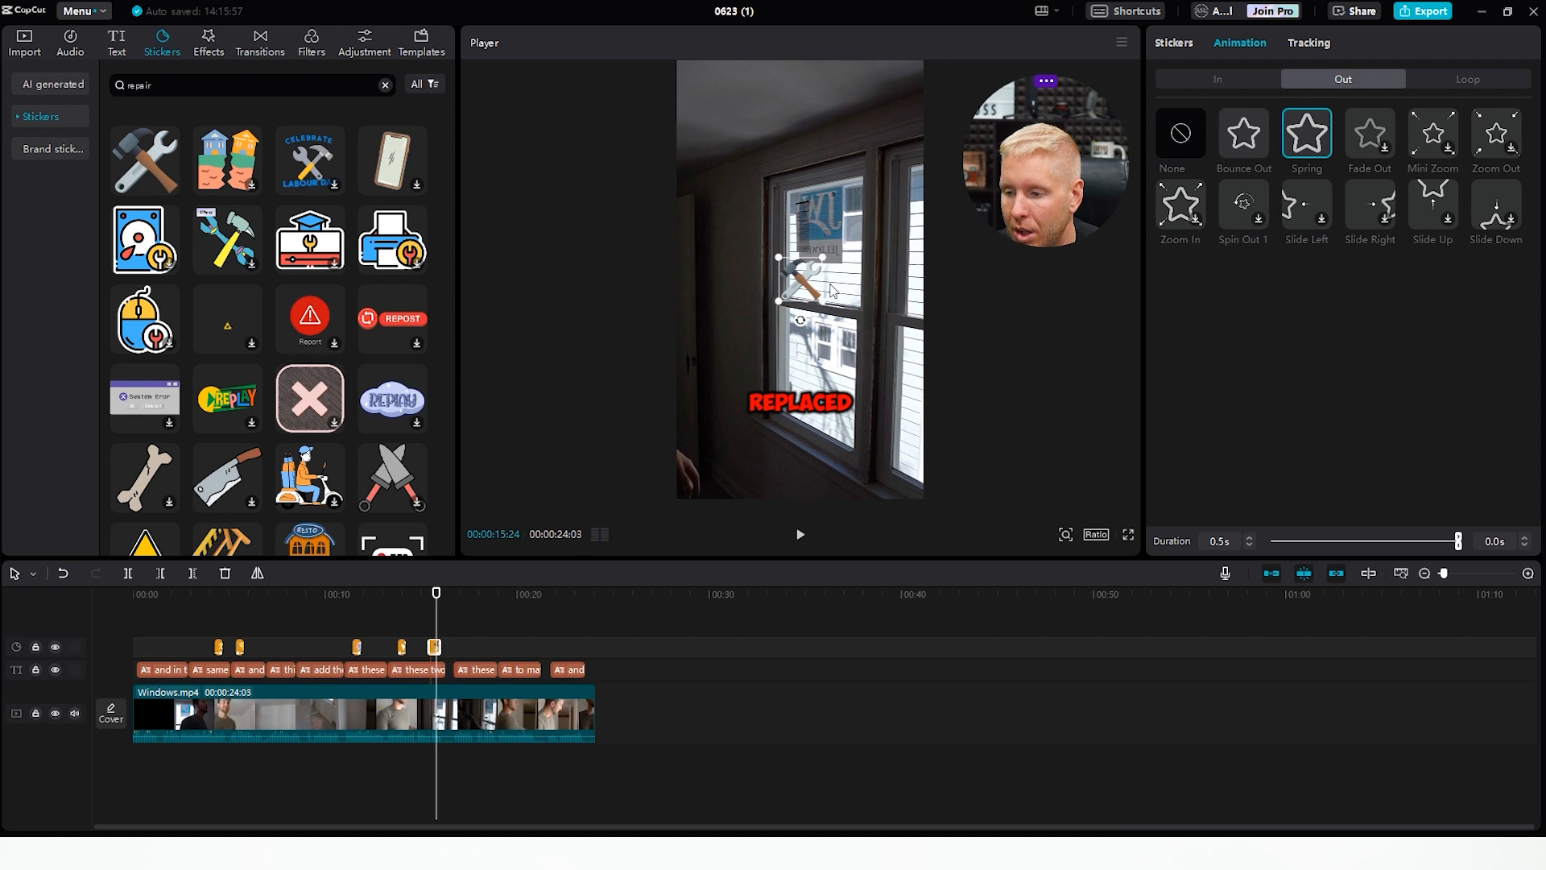
- Move the hammer and wrench sticker down closer to the caption and play on to the word "edges"
drag(823, 304, 805, 340)
click(800, 536)
click(801, 538)
- Color the words "edges" and "trimmed" red in the eighth caption
click(471, 669)
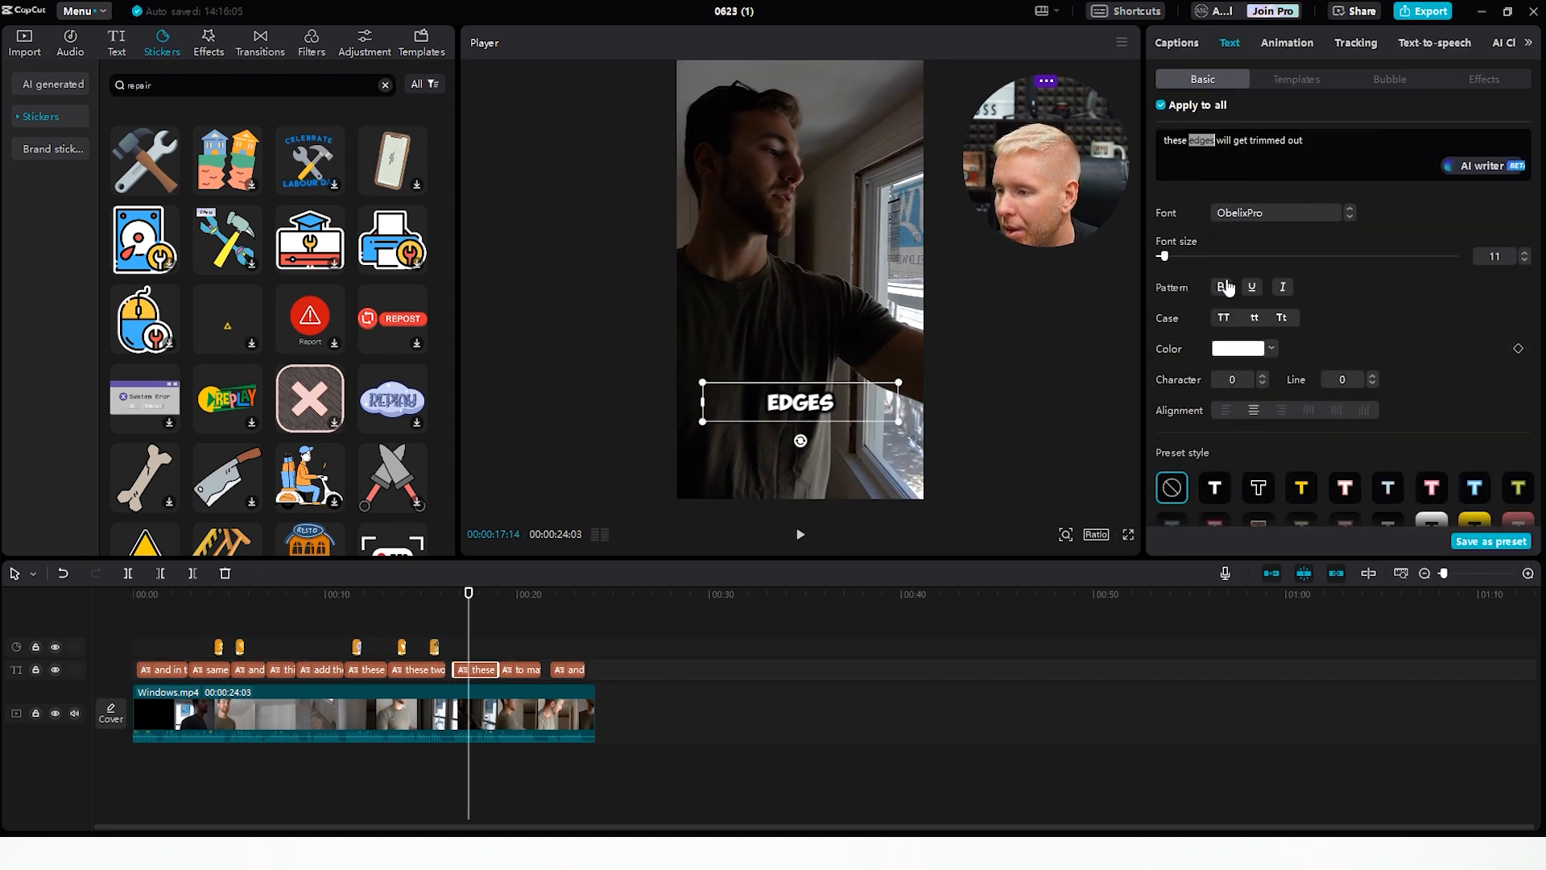
click(1242, 349)
drag(1283, 400, 1373, 296)
click(1373, 295)
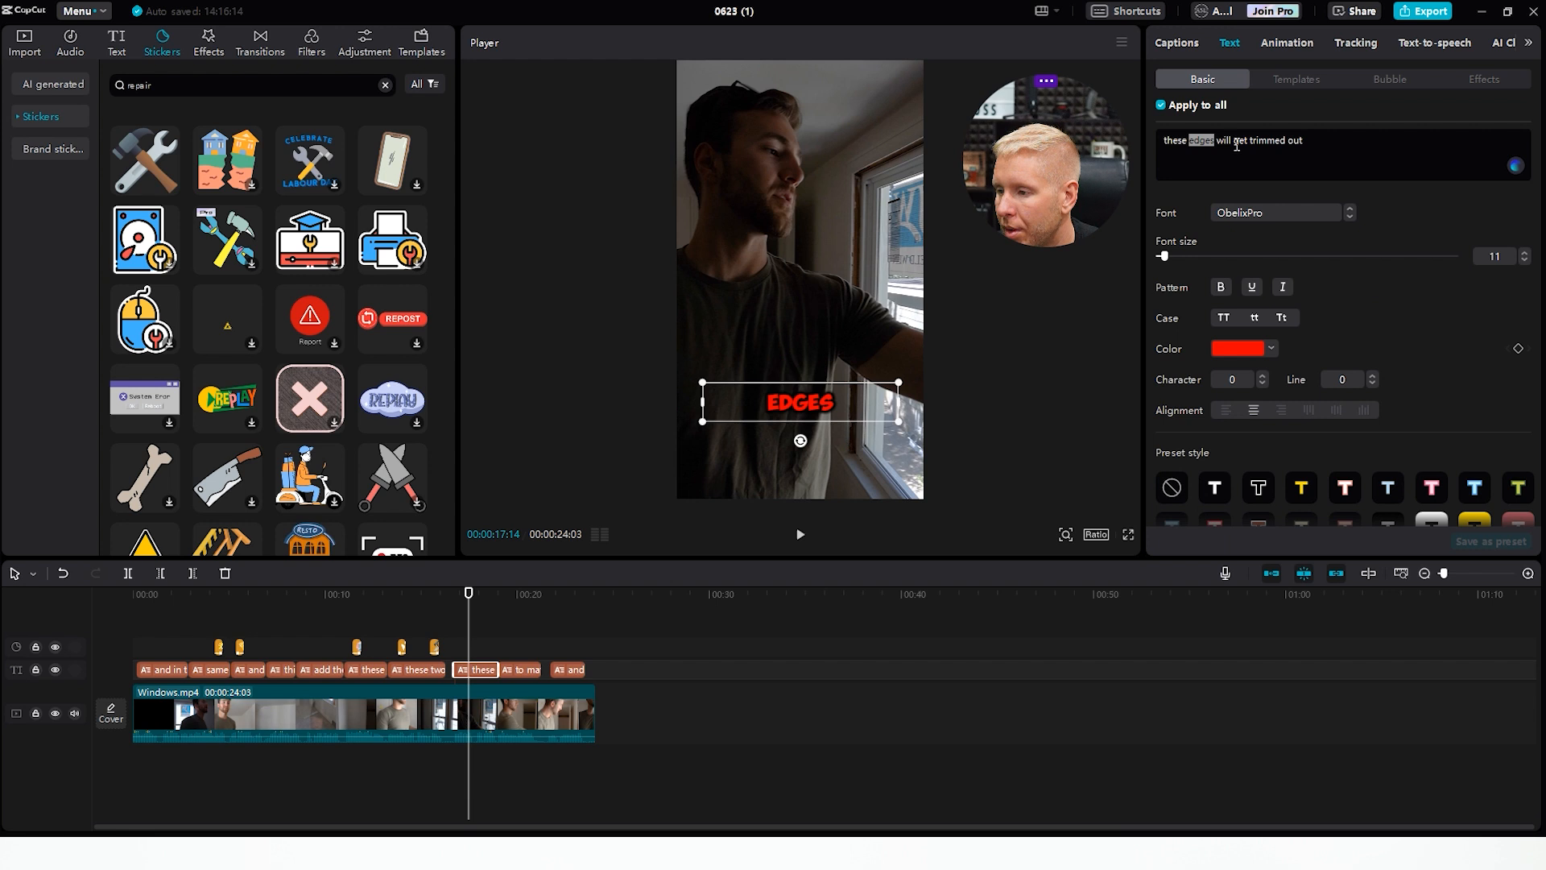
drag(1250, 140, 1286, 142)
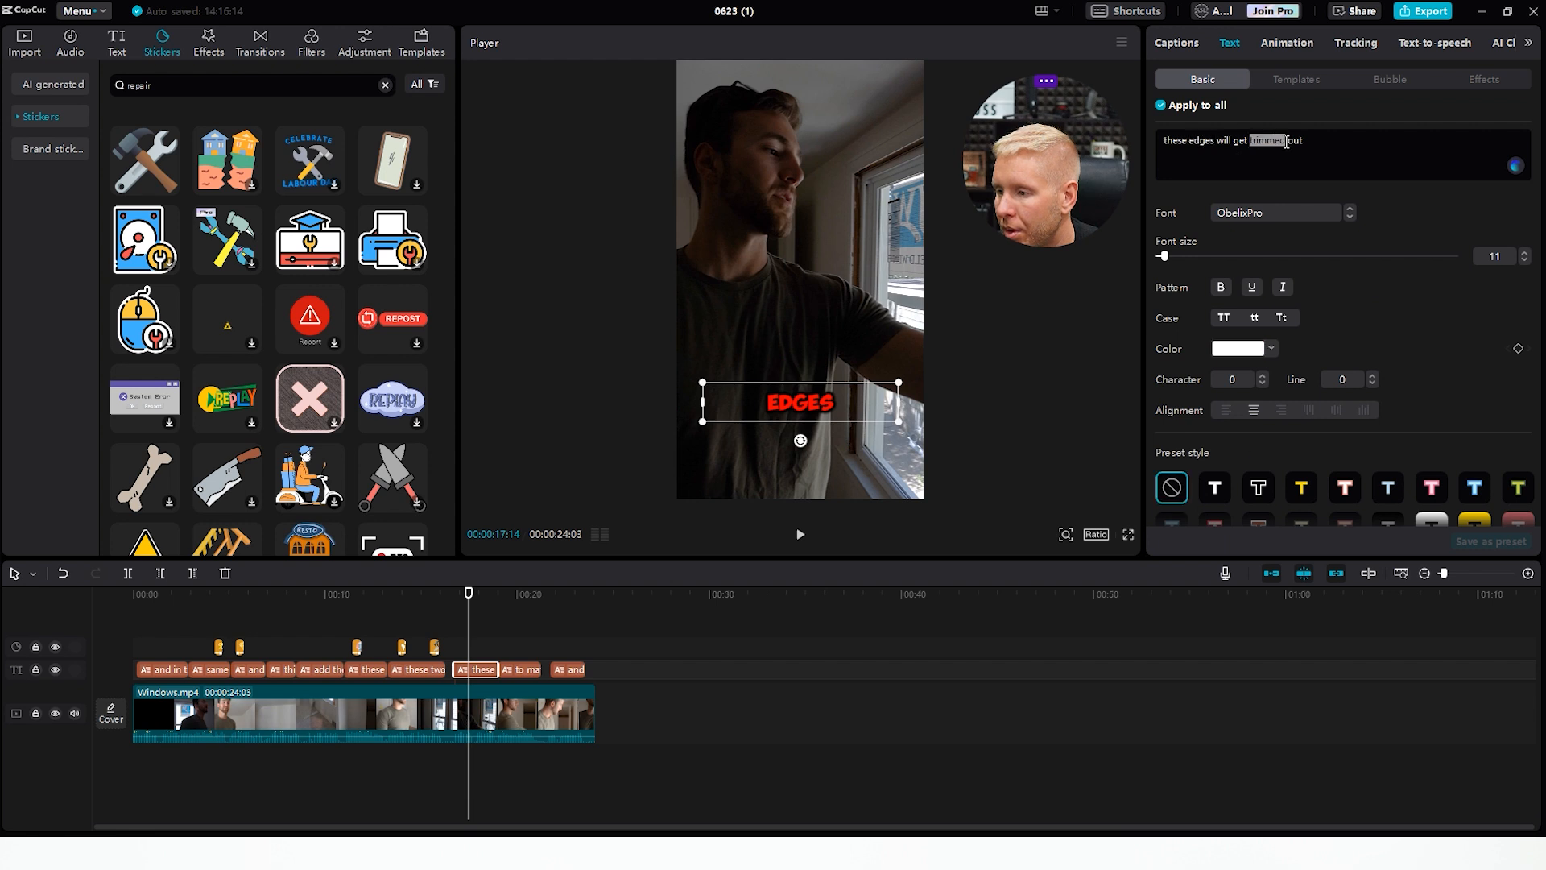
click(1254, 349)
drag(1279, 394, 1359, 287)
click(1359, 287)
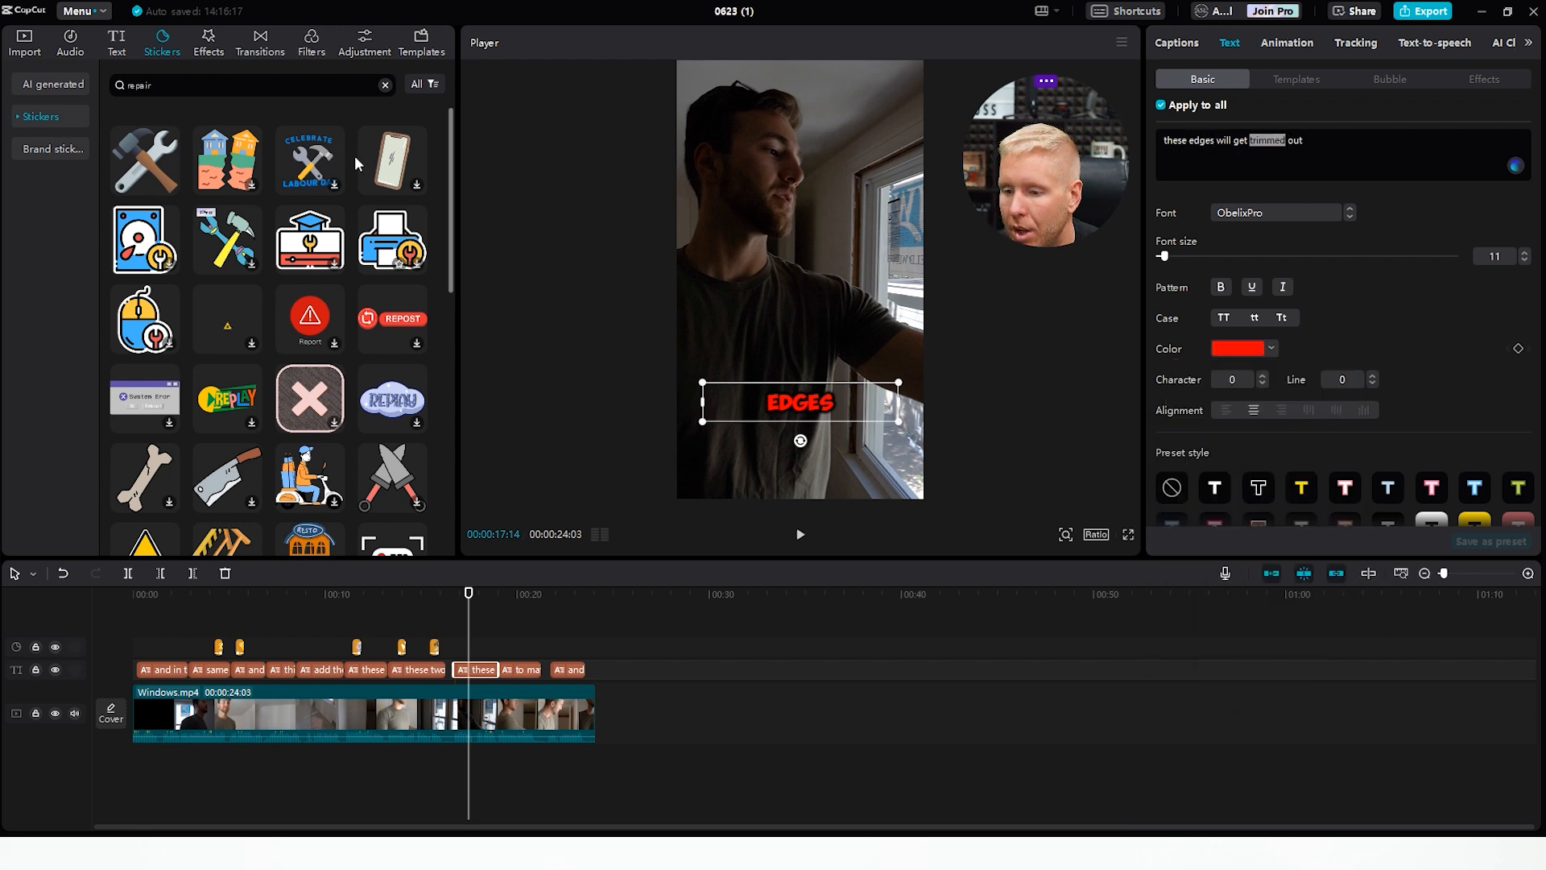
- Search the stickers for "saw" and look through the results for a cutting tool
click(239, 76)
text(saw)
key(Return)
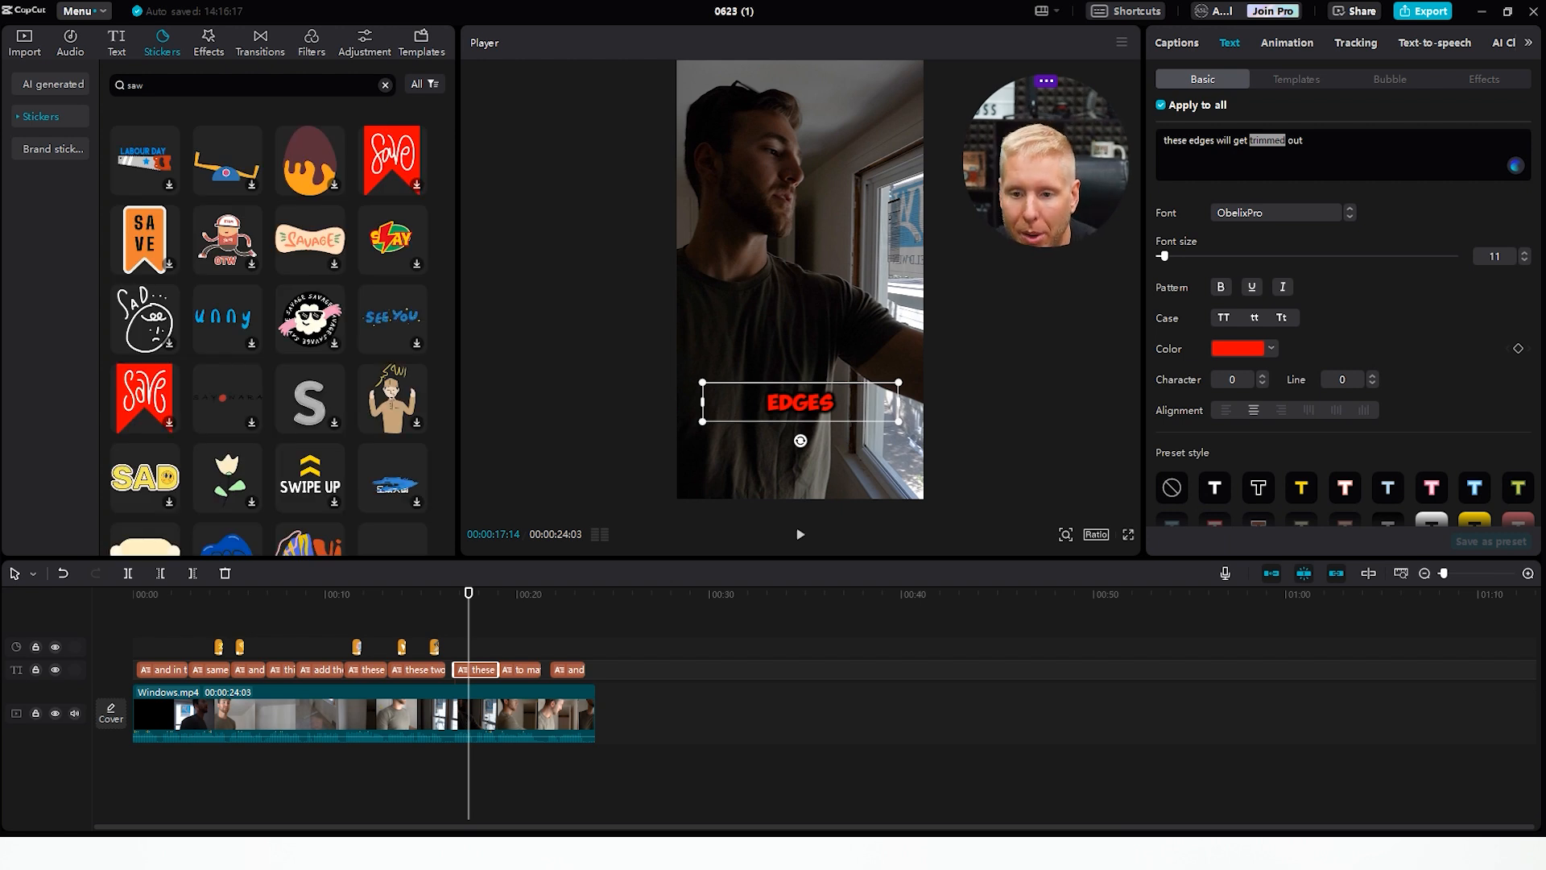
scroll(242, 338, down, 5)
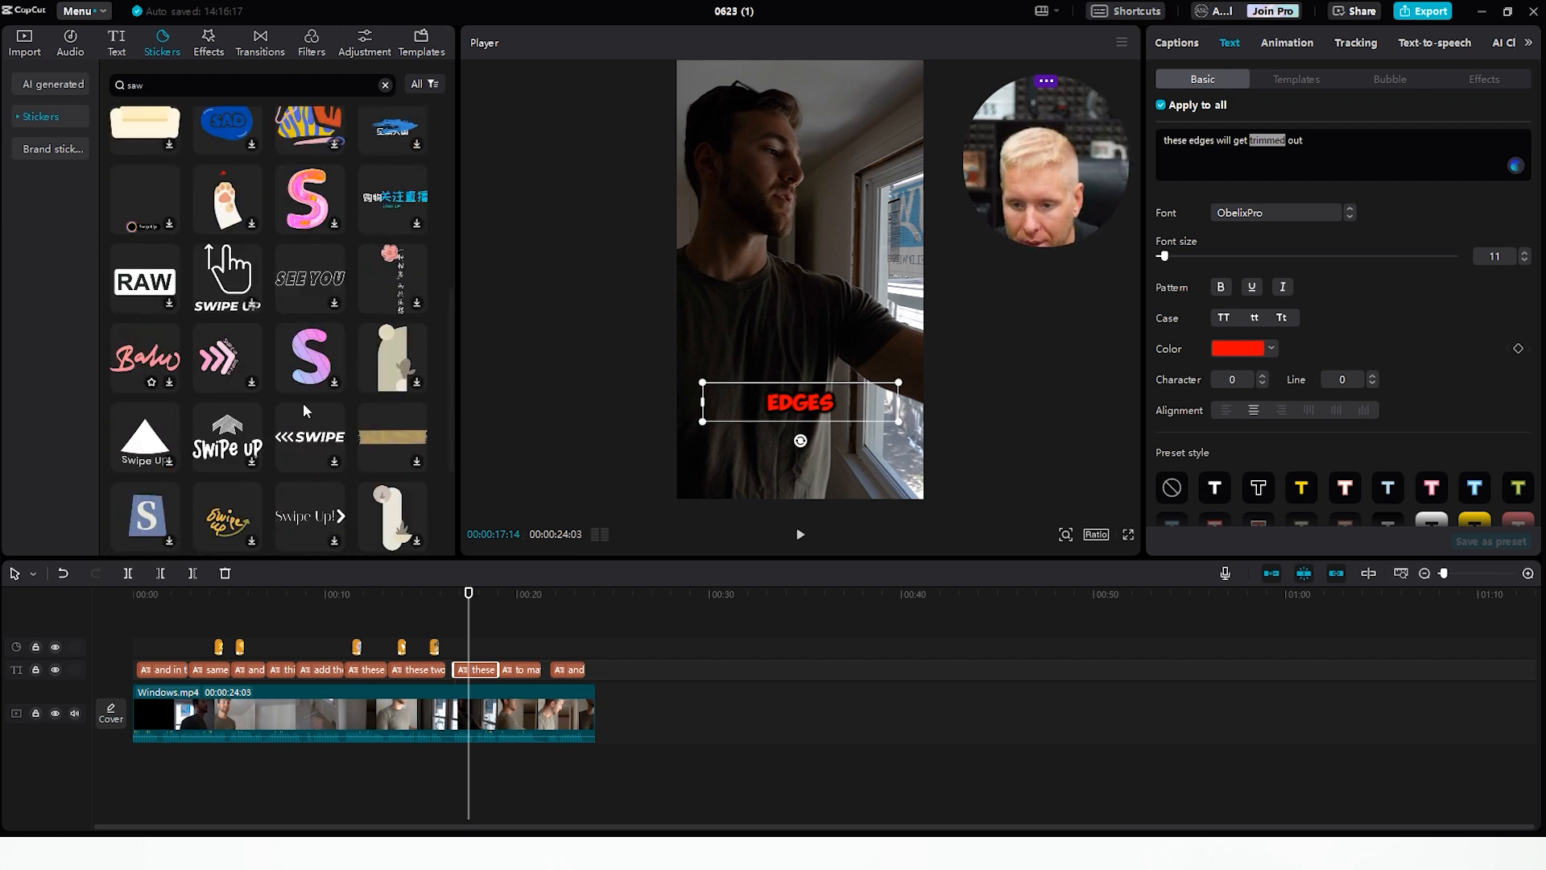
scroll(280, 391, down, 5)
scroll(309, 385, up, 5)
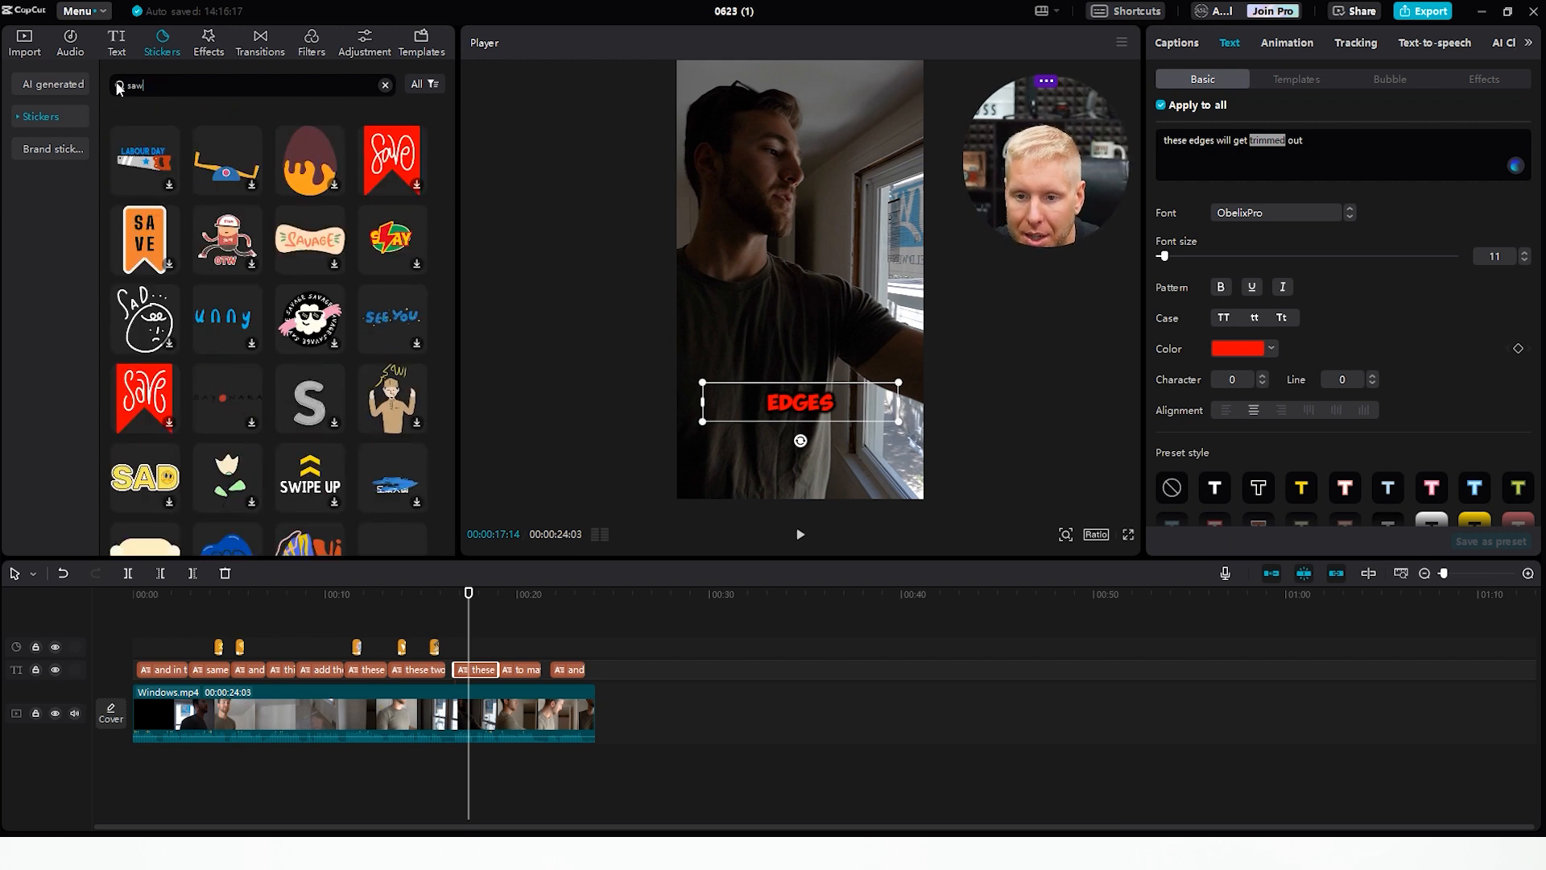
- Search the stickers for "bandsaw" and browse the results for a suitable tool
drag(161, 85, 78, 82)
key(BackSpace)
text(bandsaw)
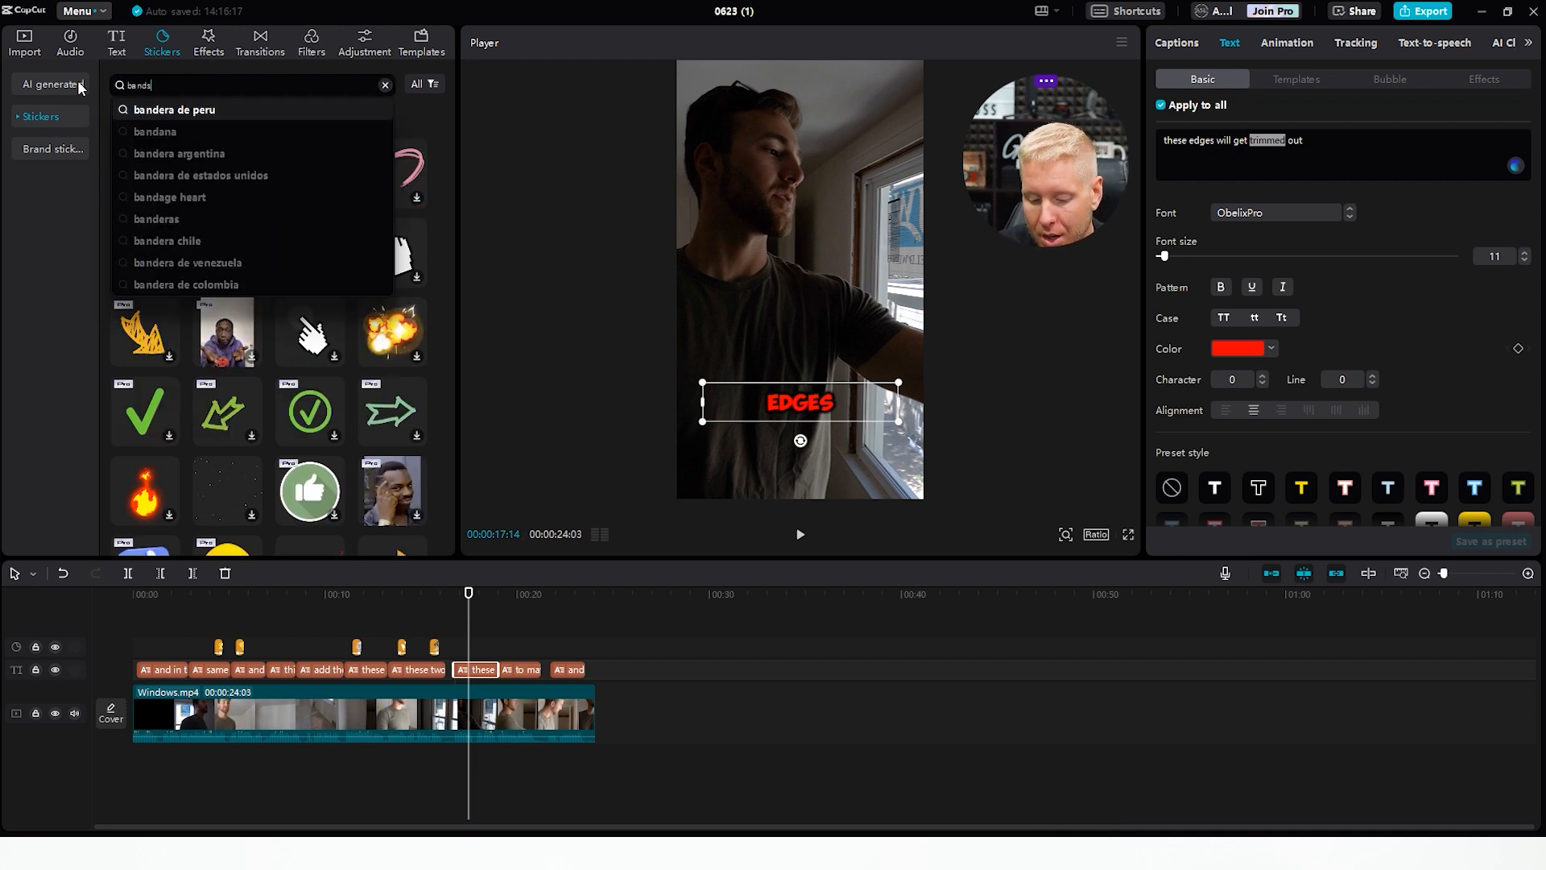
key(Return)
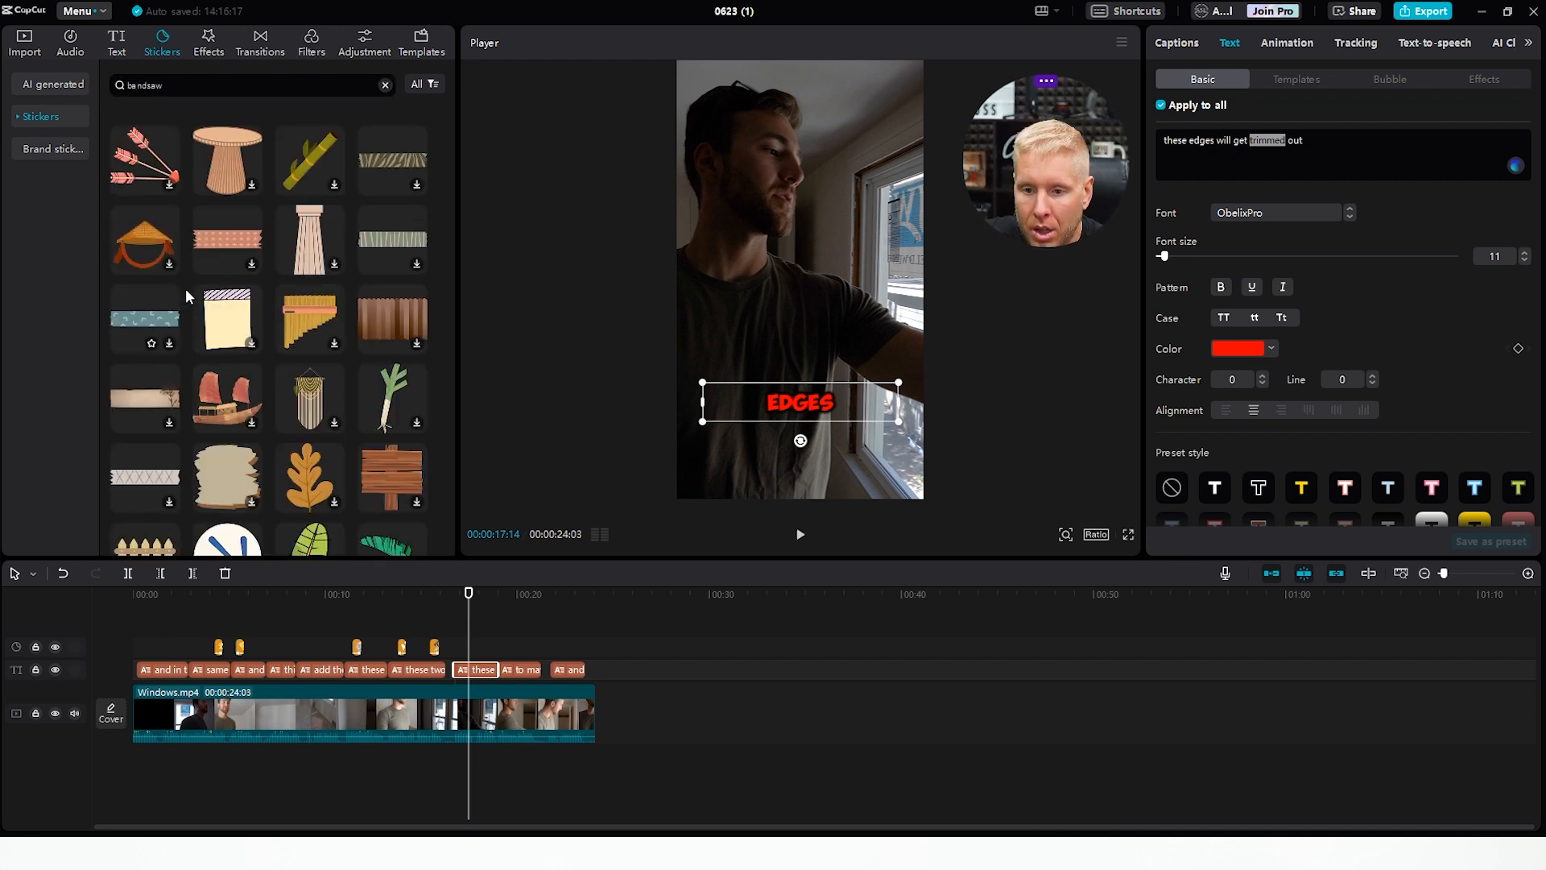
scroll(358, 335, down, 5)
scroll(357, 335, up, 5)
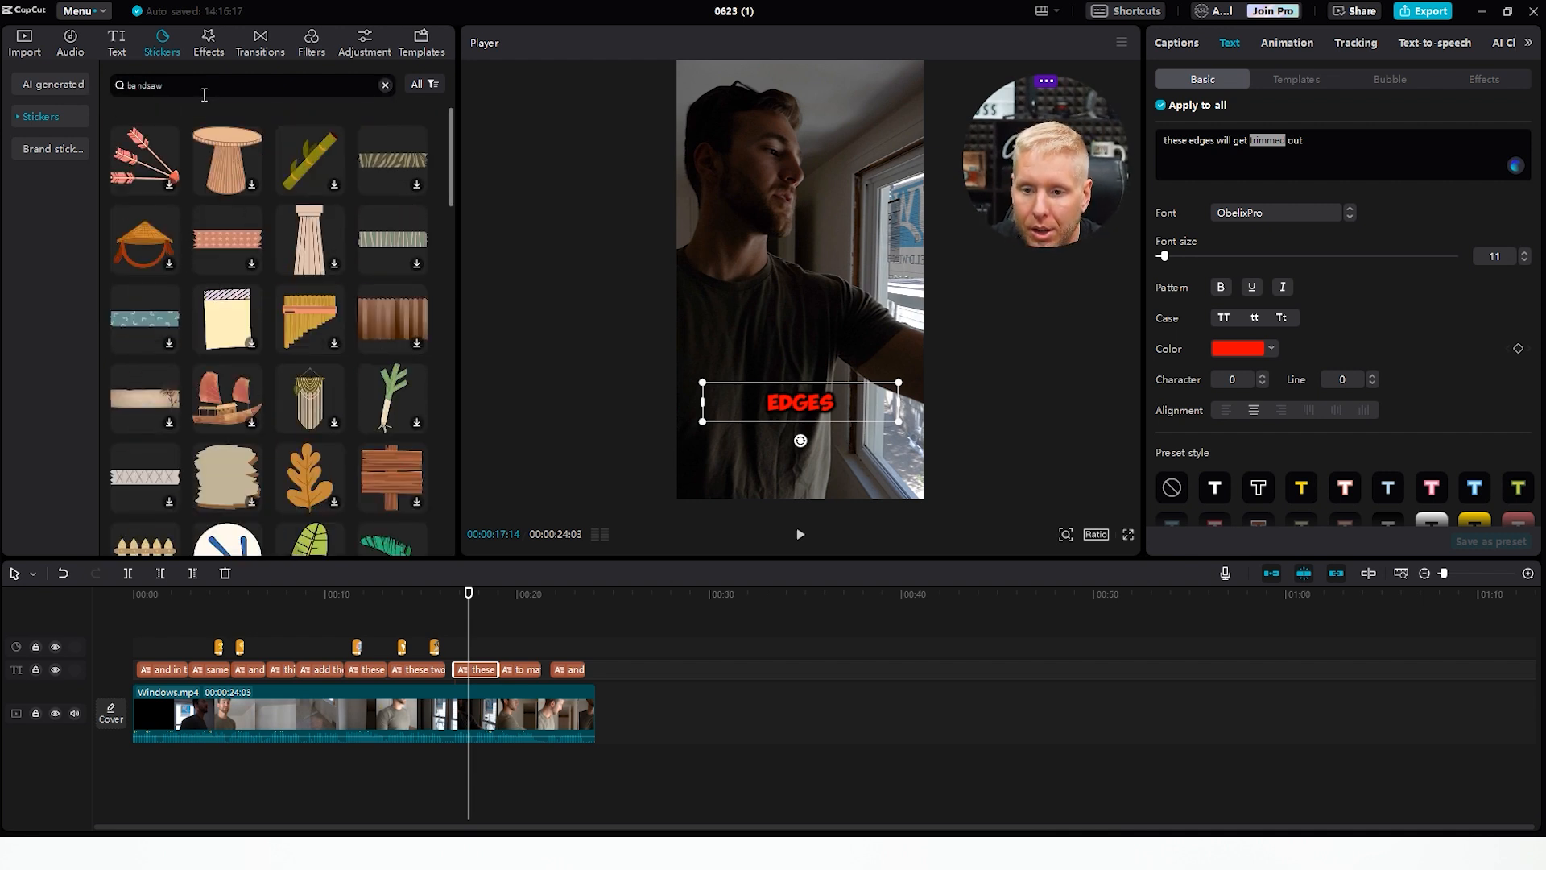
- Search the stickers for "chainsaw" and add the orange-handled scissors sticker at the word "edges"
key(ctrl+a)
key(BackSpace)
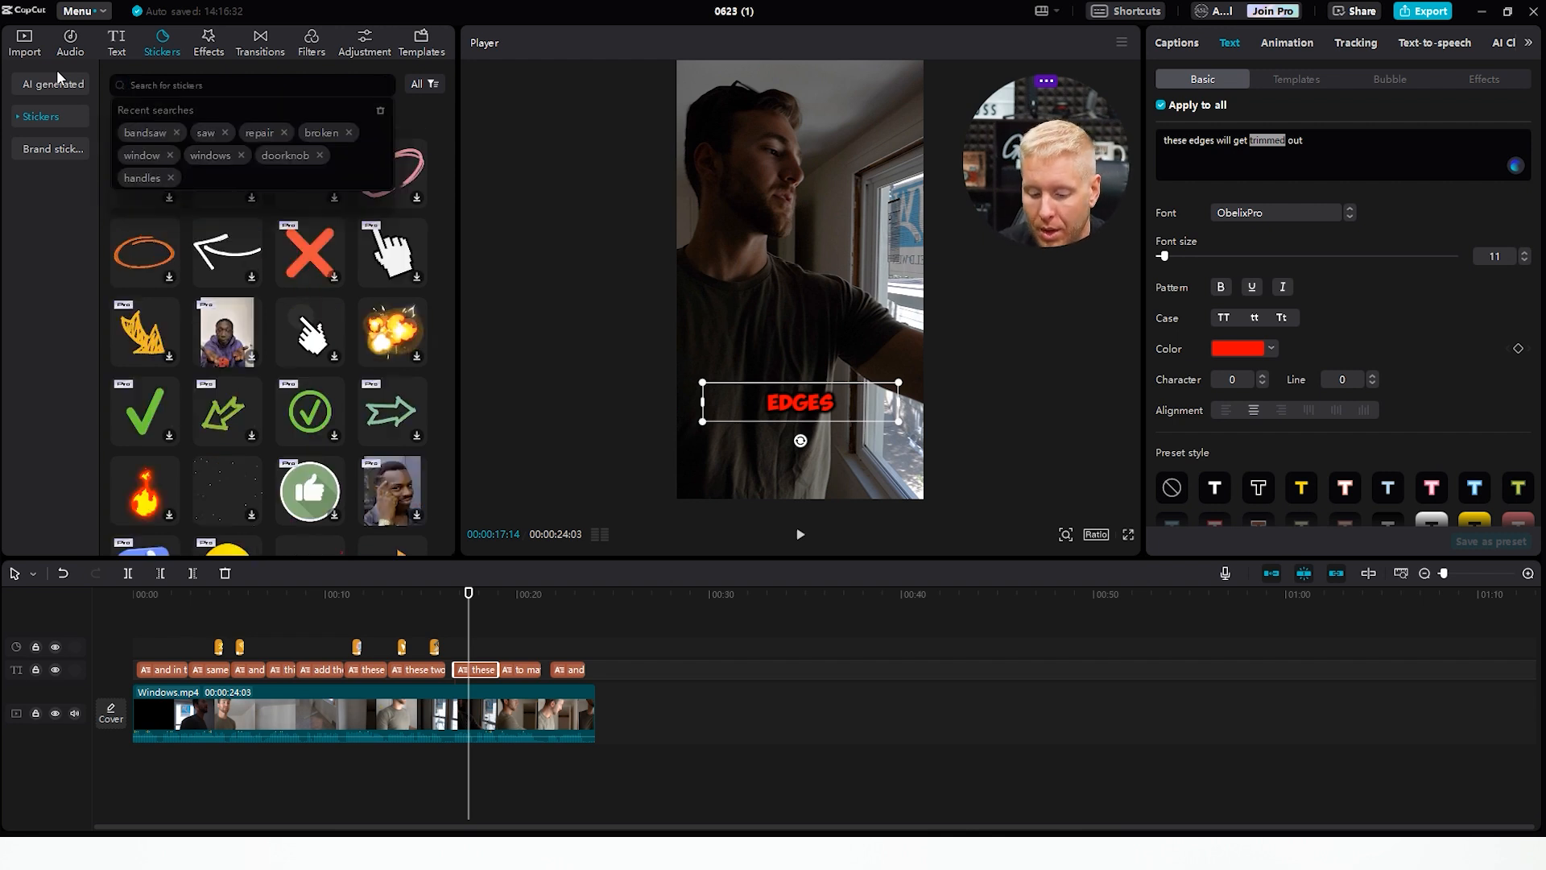
text(chainsaw)
key(Return)
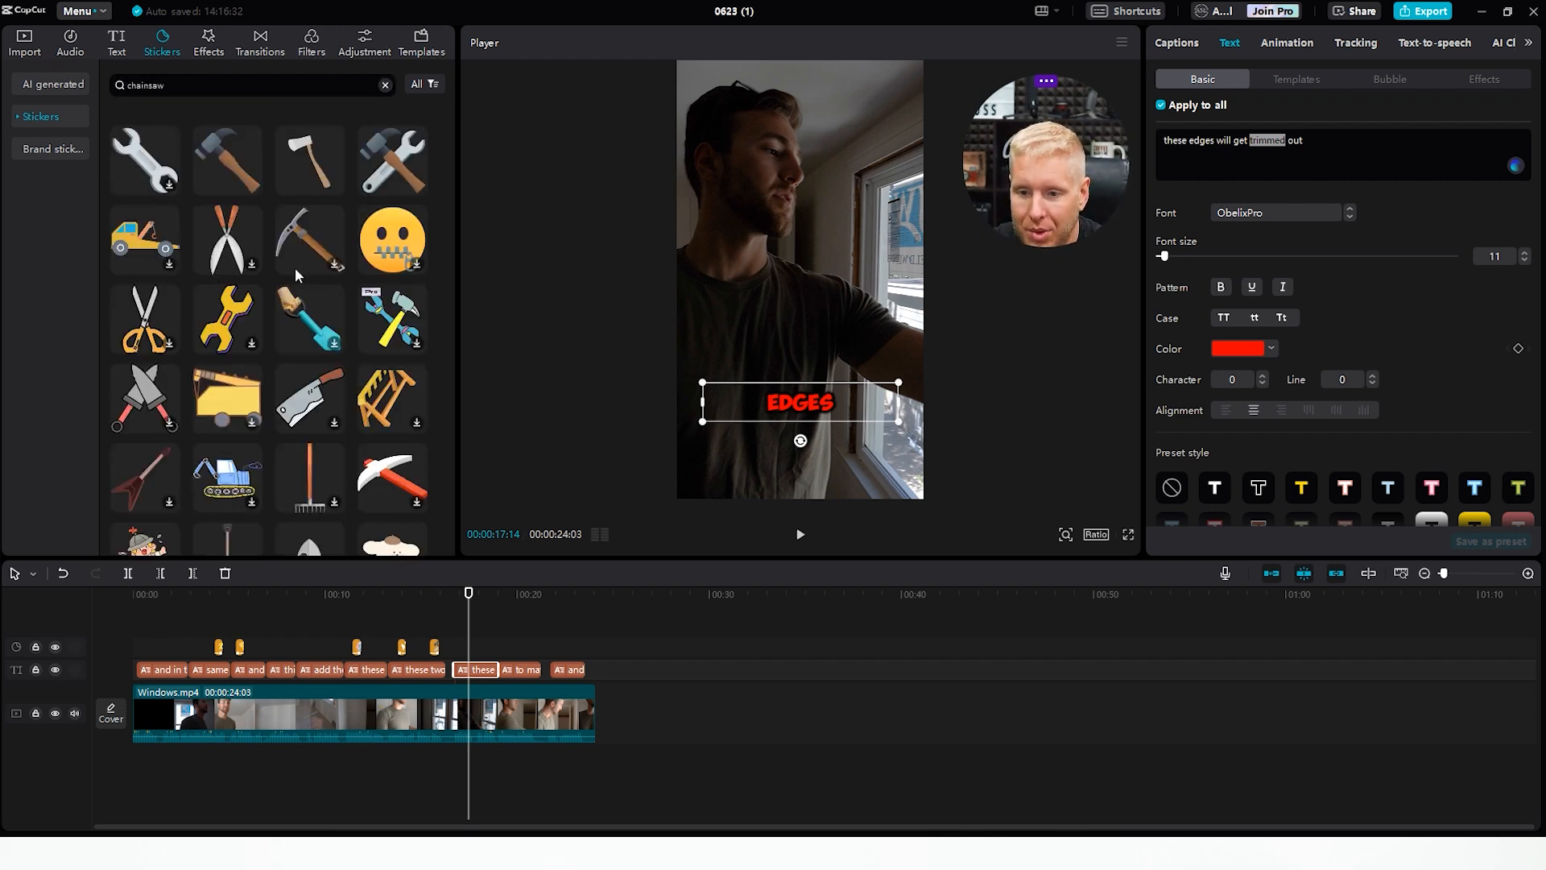
click(169, 348)
click(169, 348)
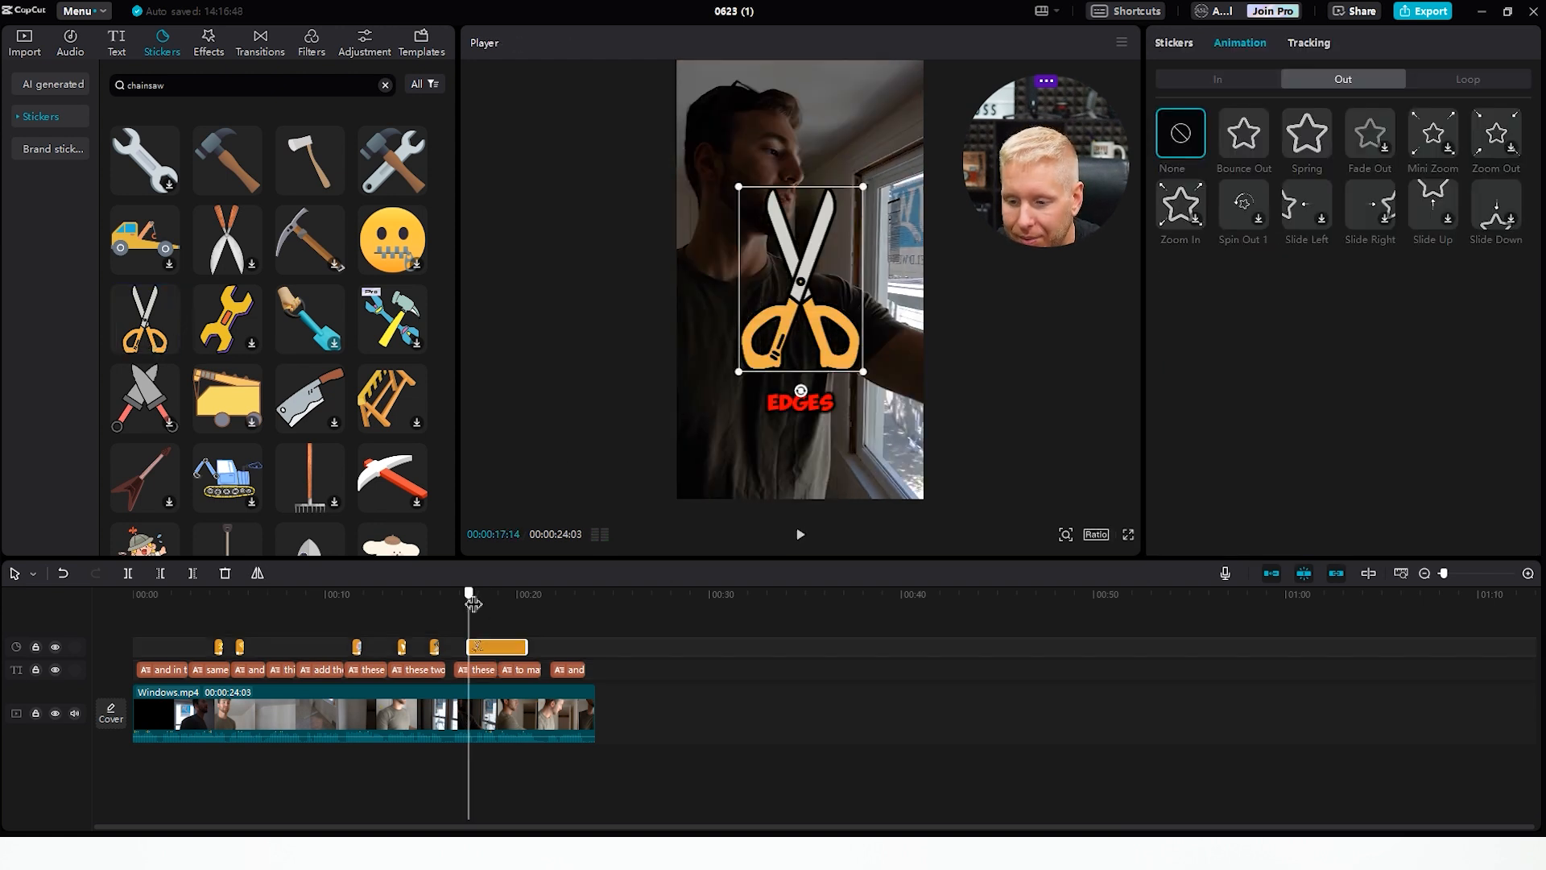
- Trim both ends of the scissors sticker on the timeline so it spans only the spoken word "trimmed"
drag(473, 602, 459, 602)
key(space)
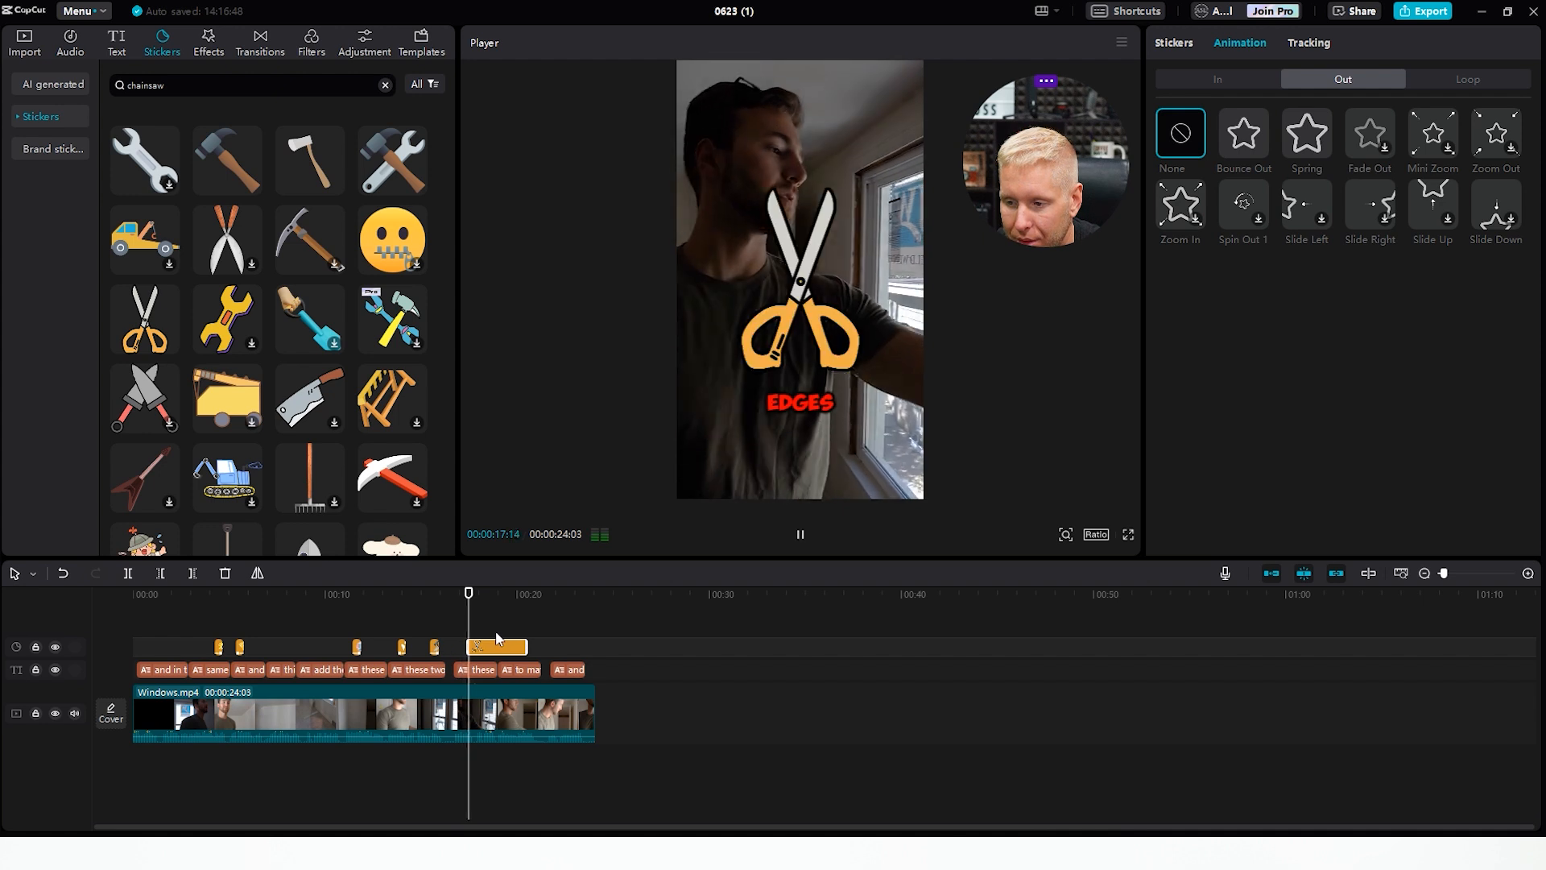
click(490, 646)
key(space)
drag(470, 647, 494, 644)
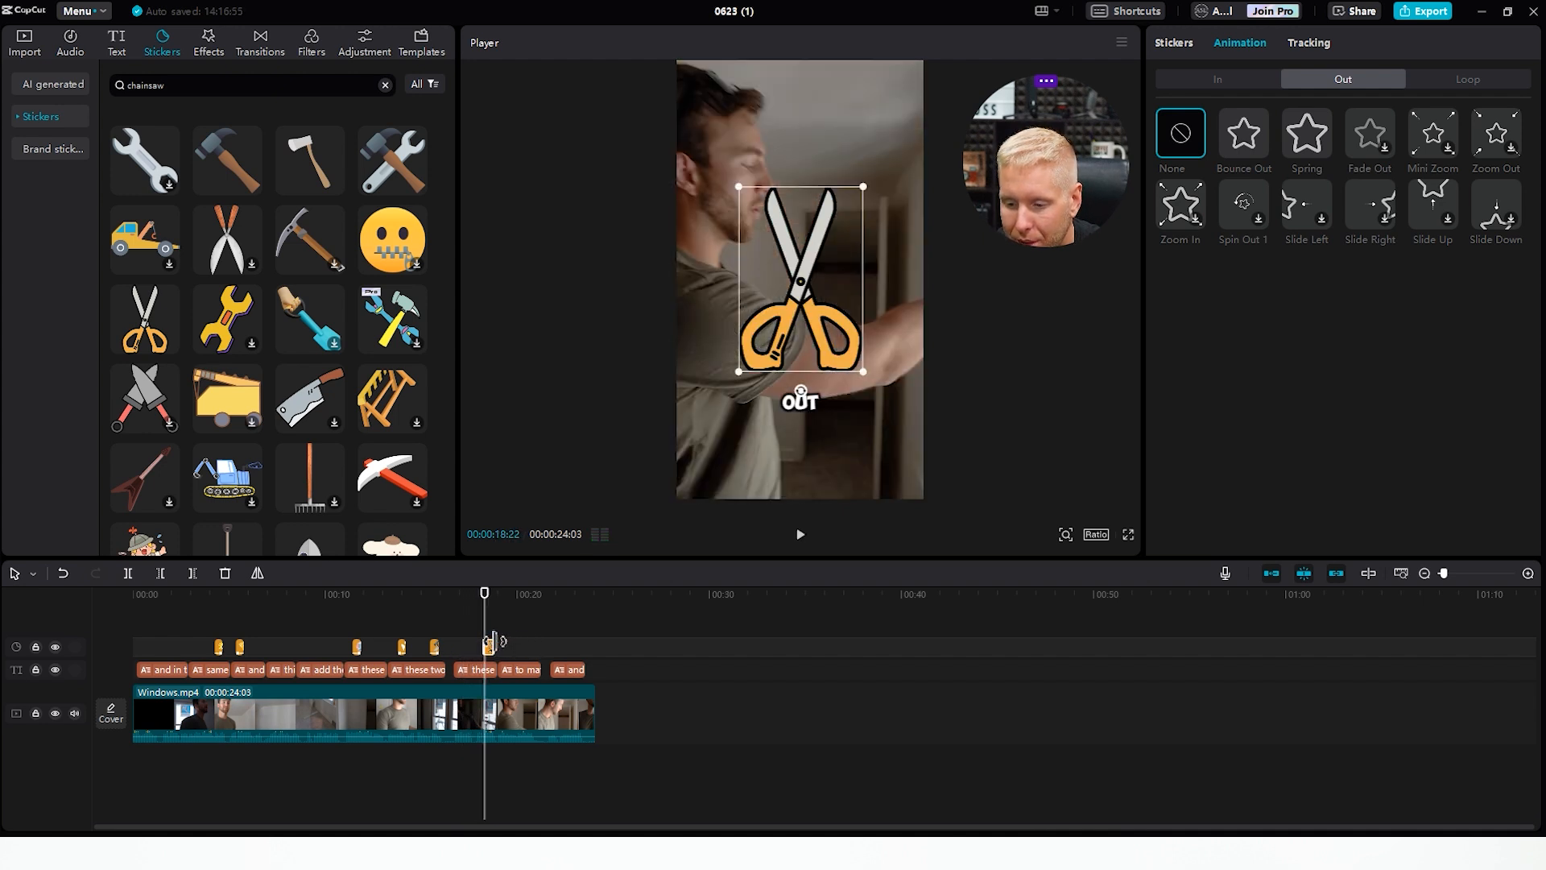
- Apply the Spring animation to the scissors sticker as both its Out and In animation
click(1306, 137)
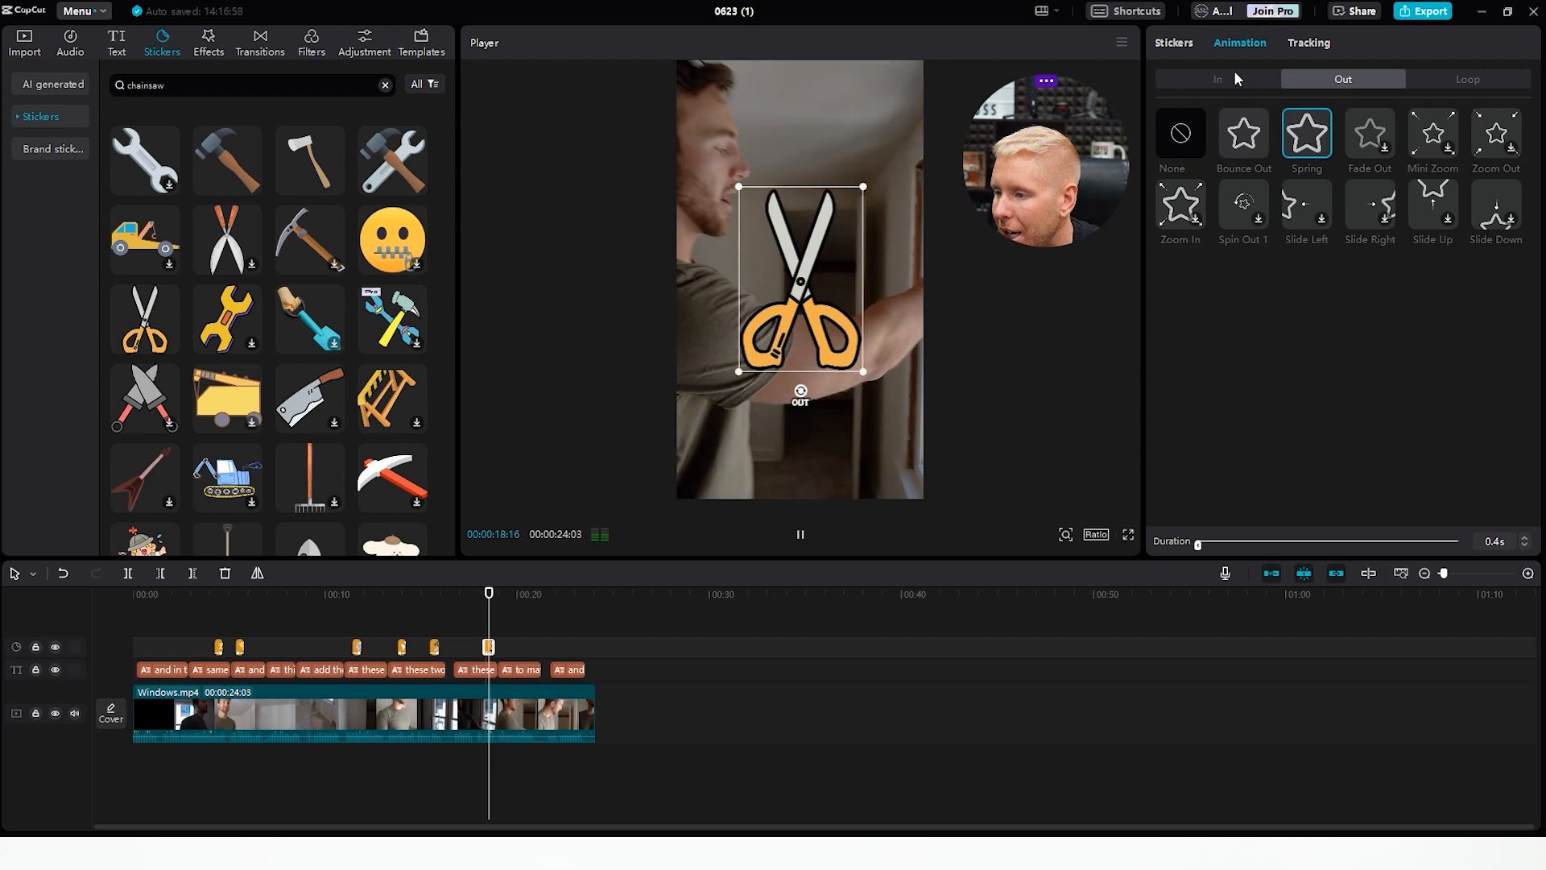
click(1217, 79)
click(1306, 137)
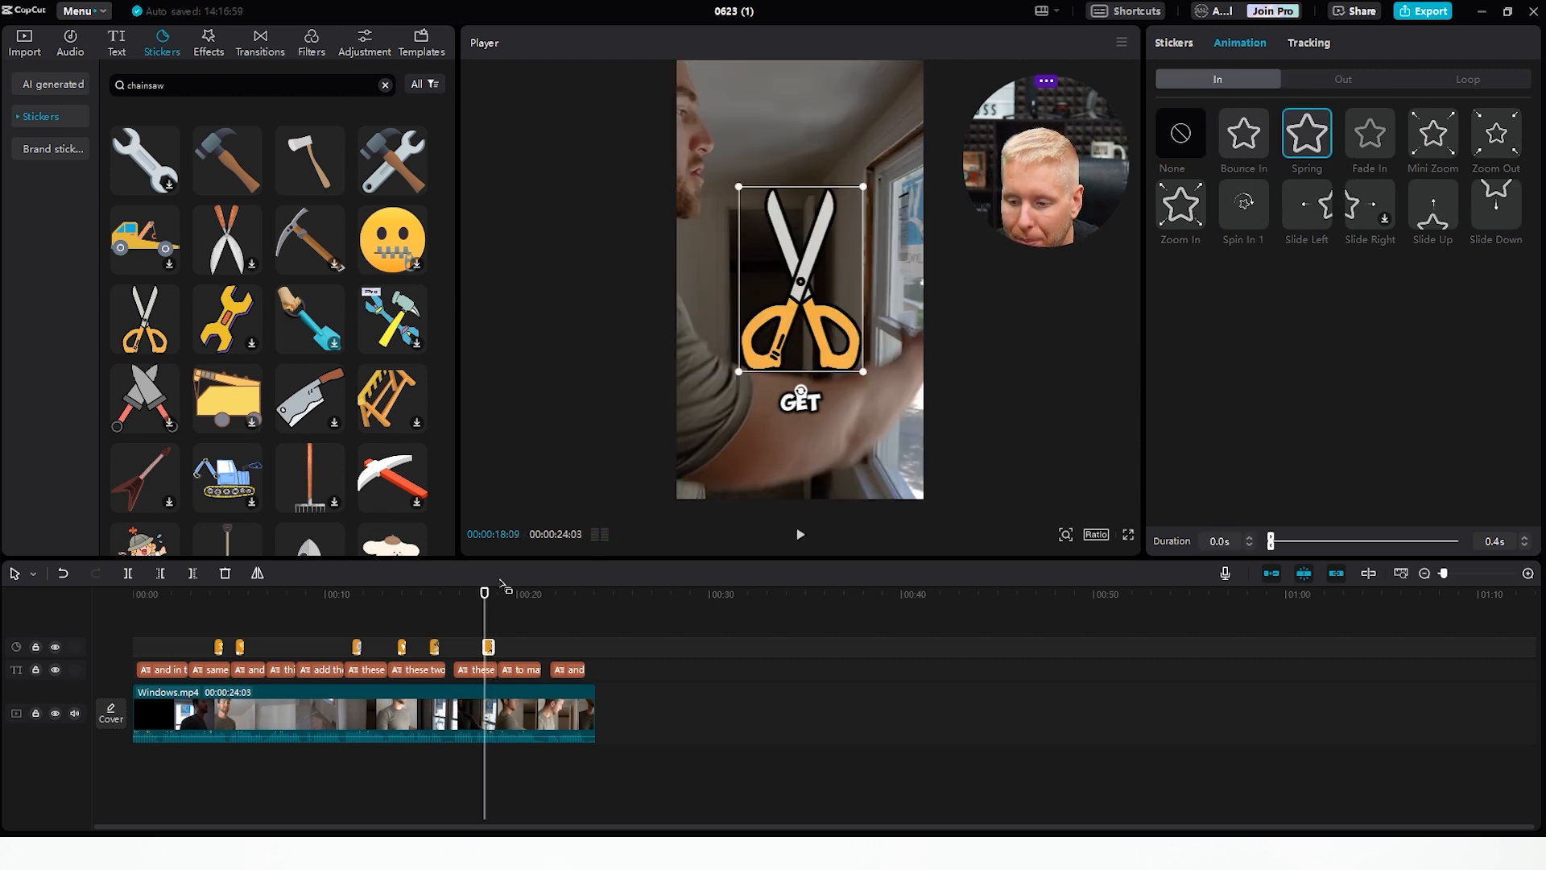
- Shrink the scissors sticker, rotate it sideways, place it just above the caption text and play back that section
click(805, 333)
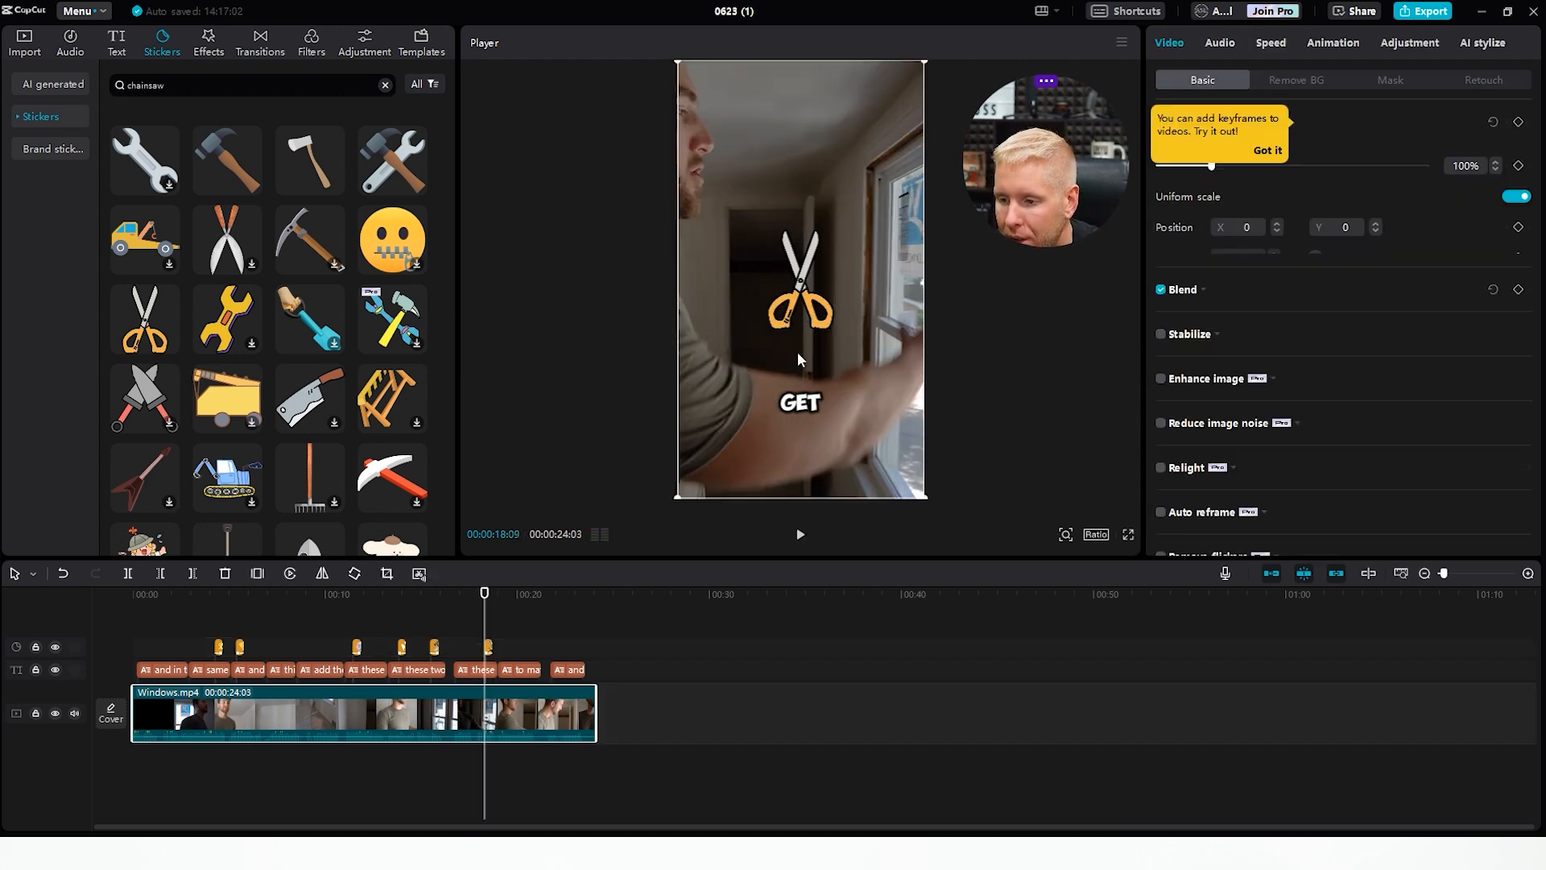
click(767, 304)
click(494, 290)
click(805, 294)
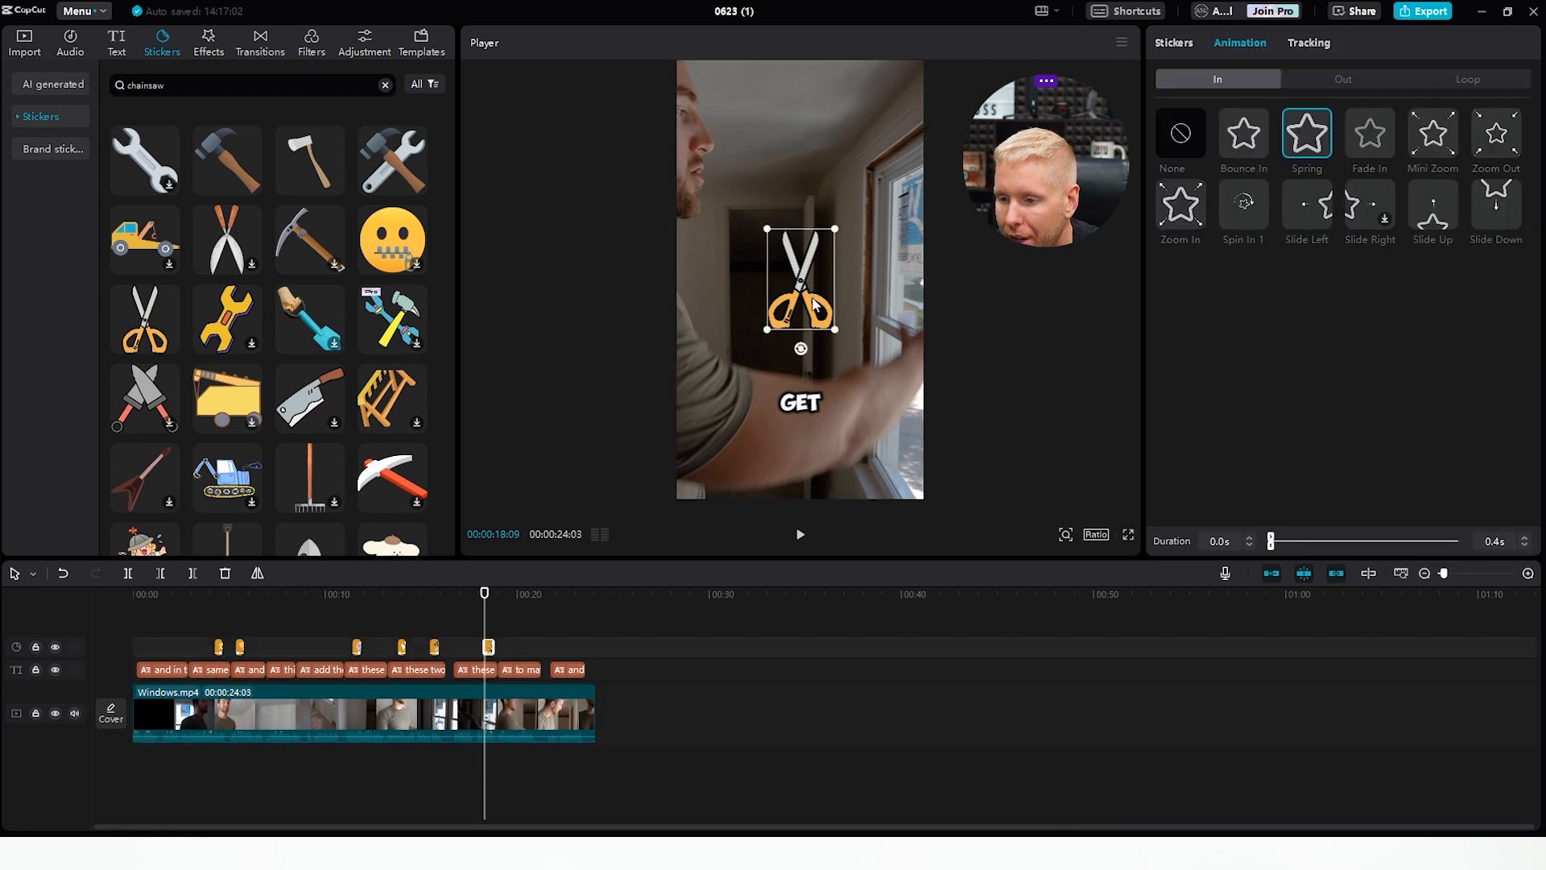
drag(802, 354, 841, 354)
drag(490, 602, 465, 597)
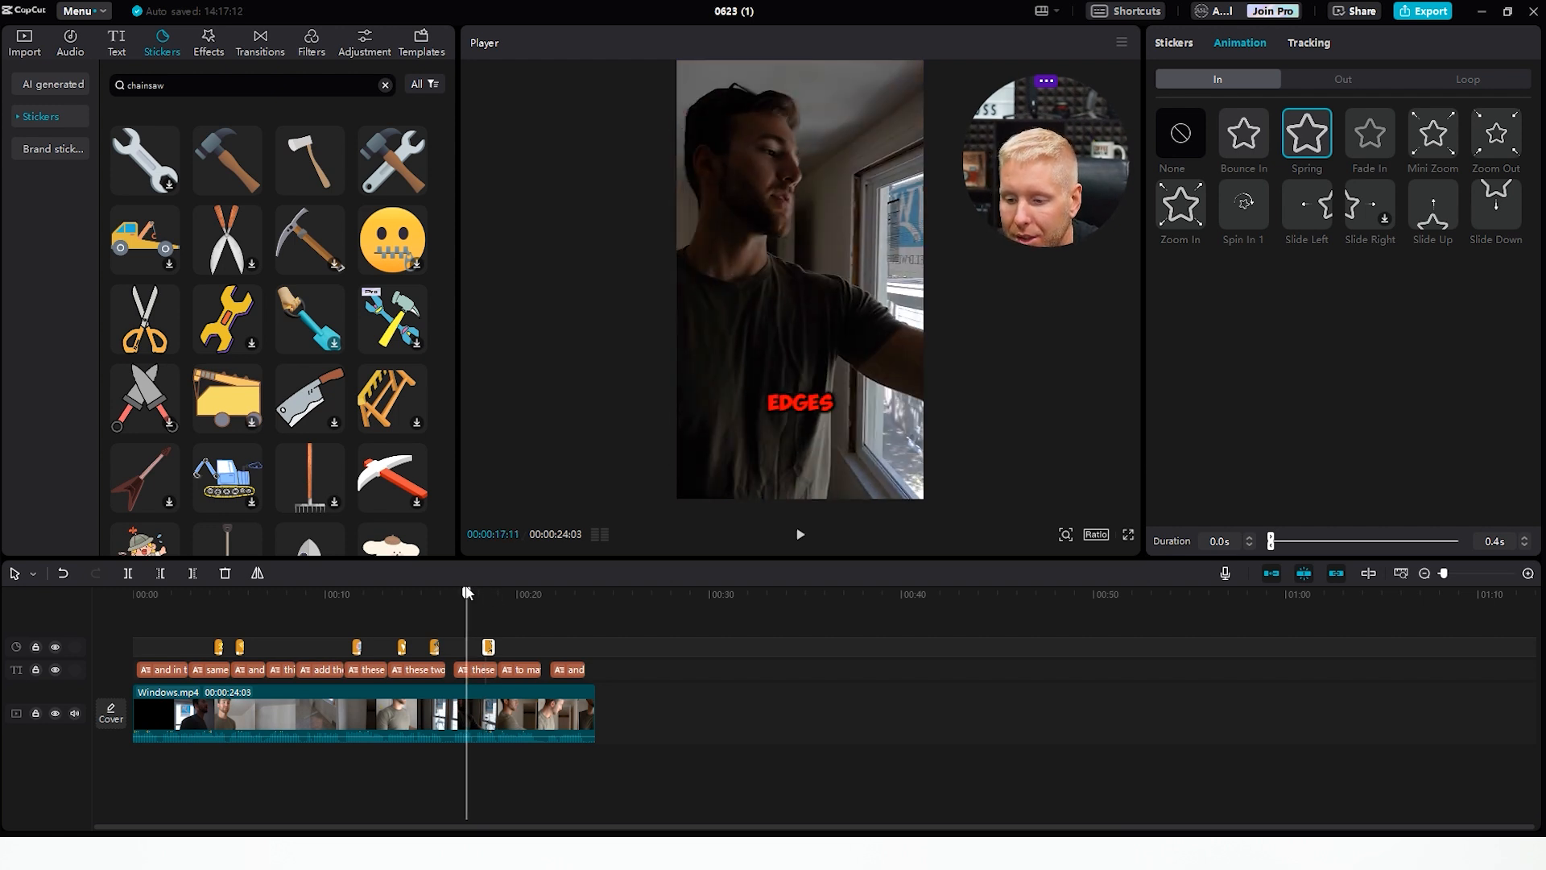
key(space)
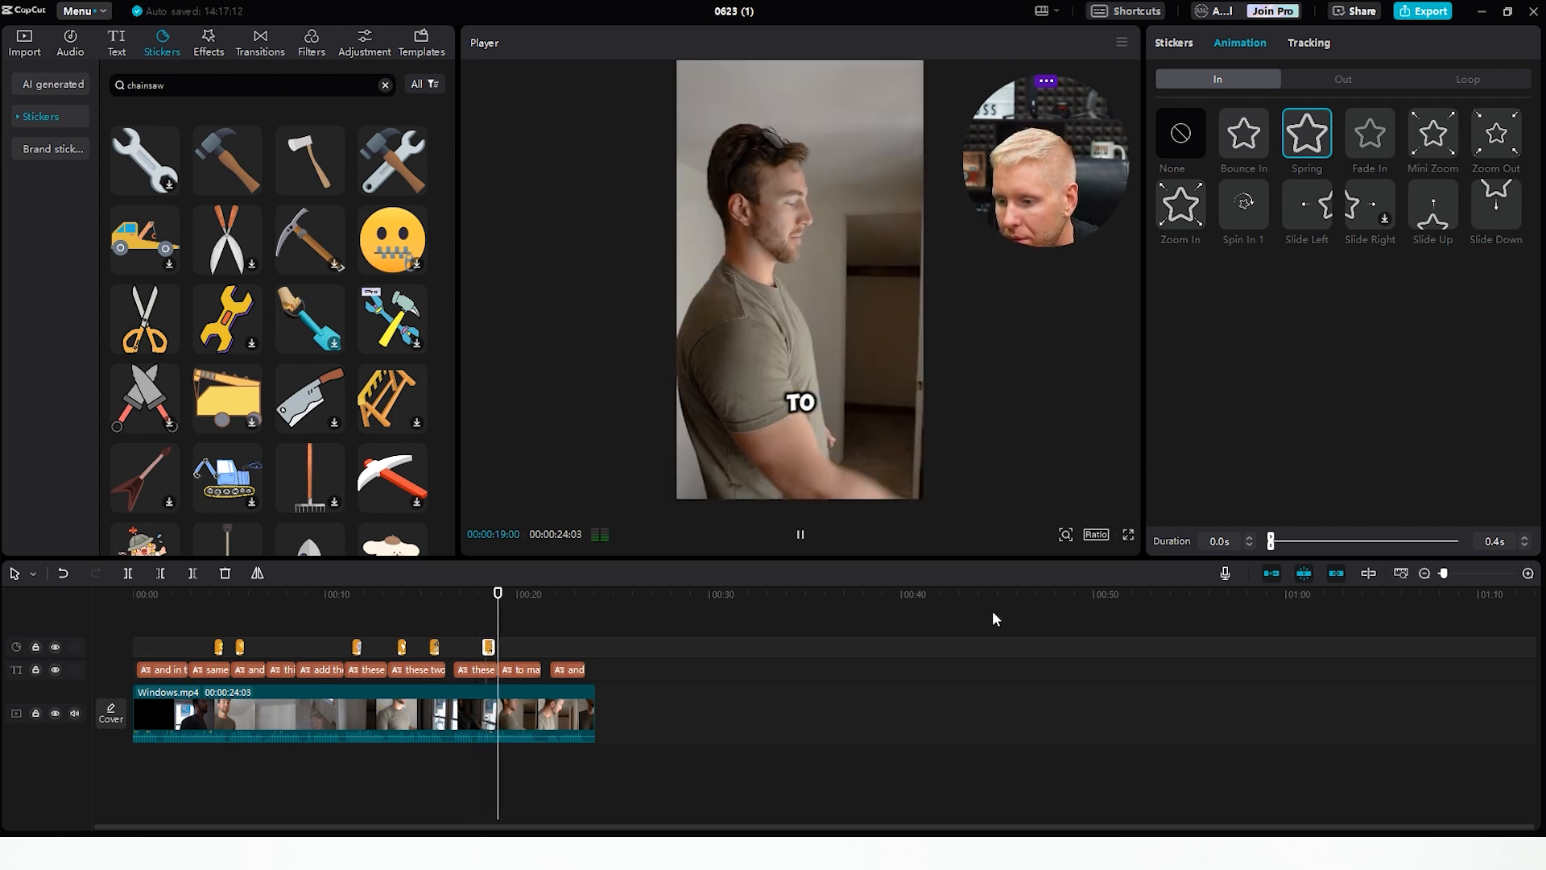
- Color the words "existing" and "have" red (FF0000) in the ninth caption, "to match the existing trim that we have"
key(space)
click(521, 669)
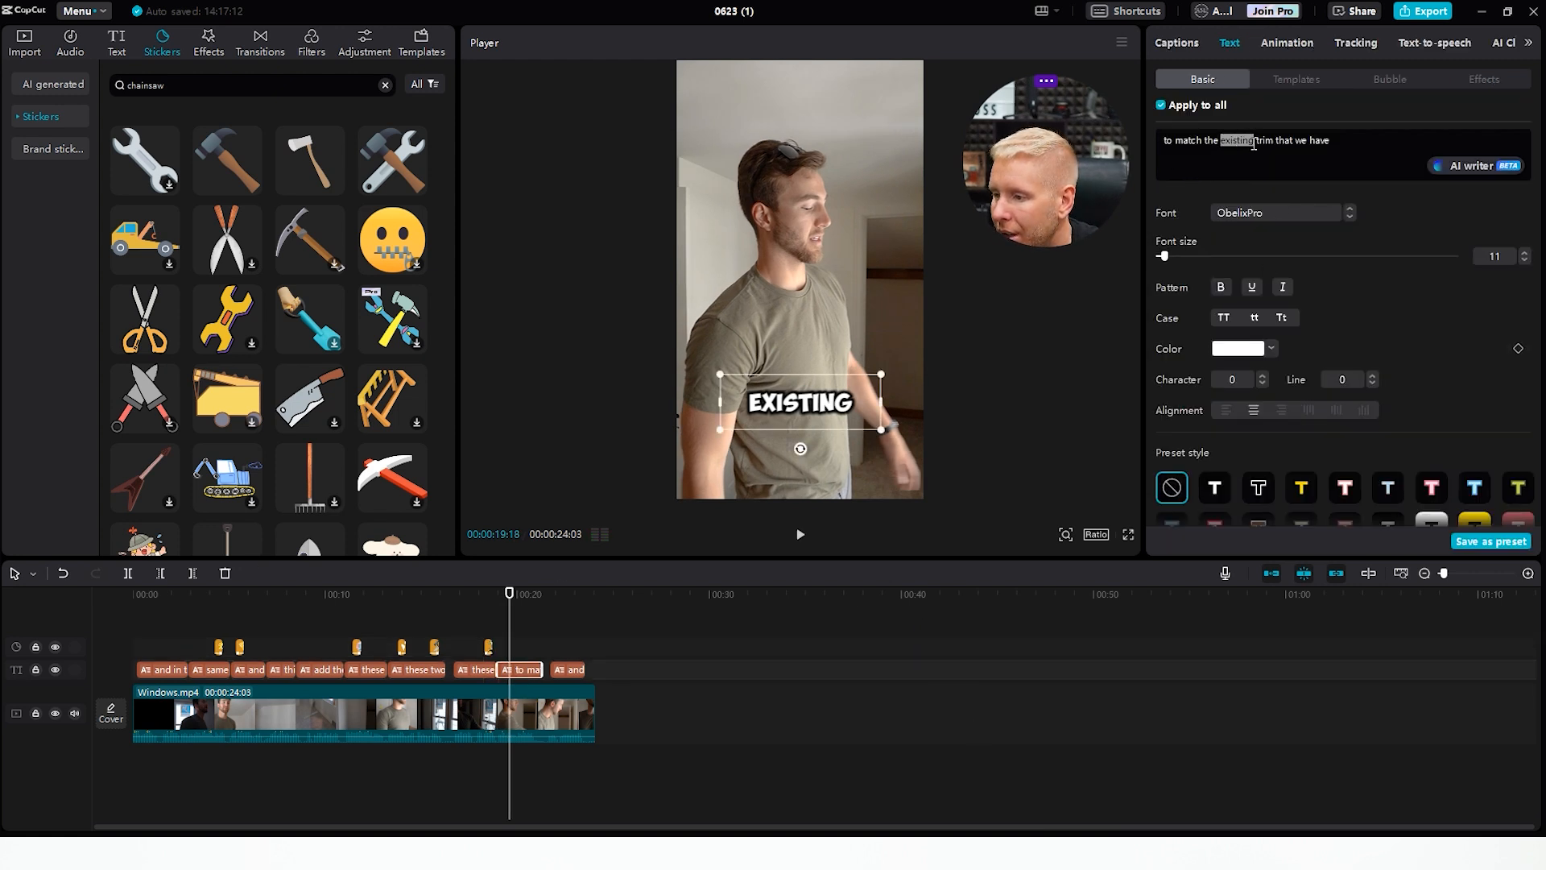
click(1233, 349)
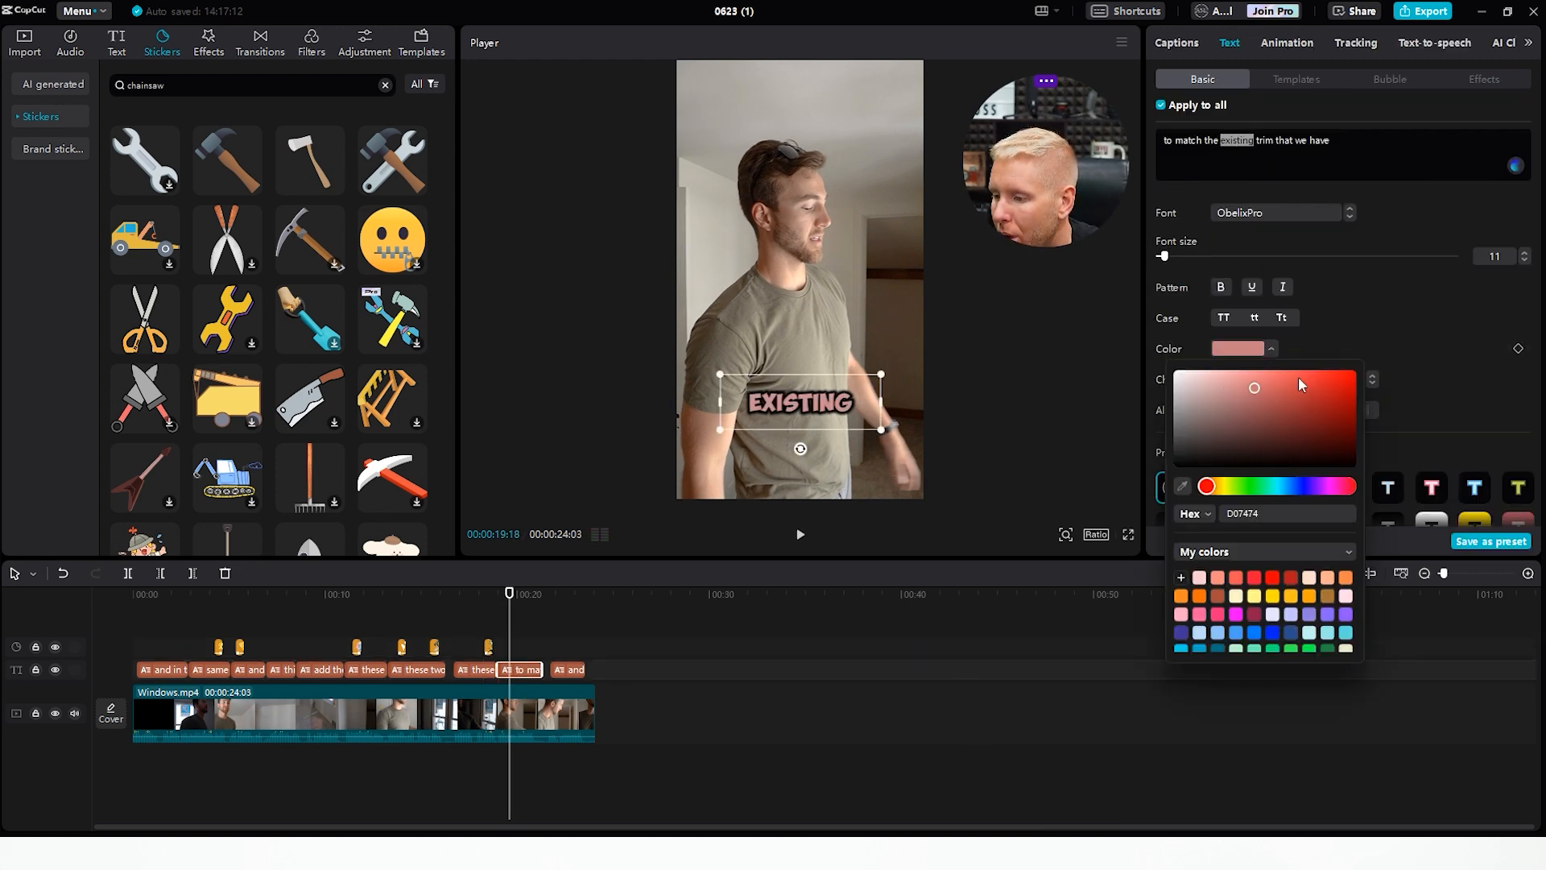
click(1356, 367)
key(space)
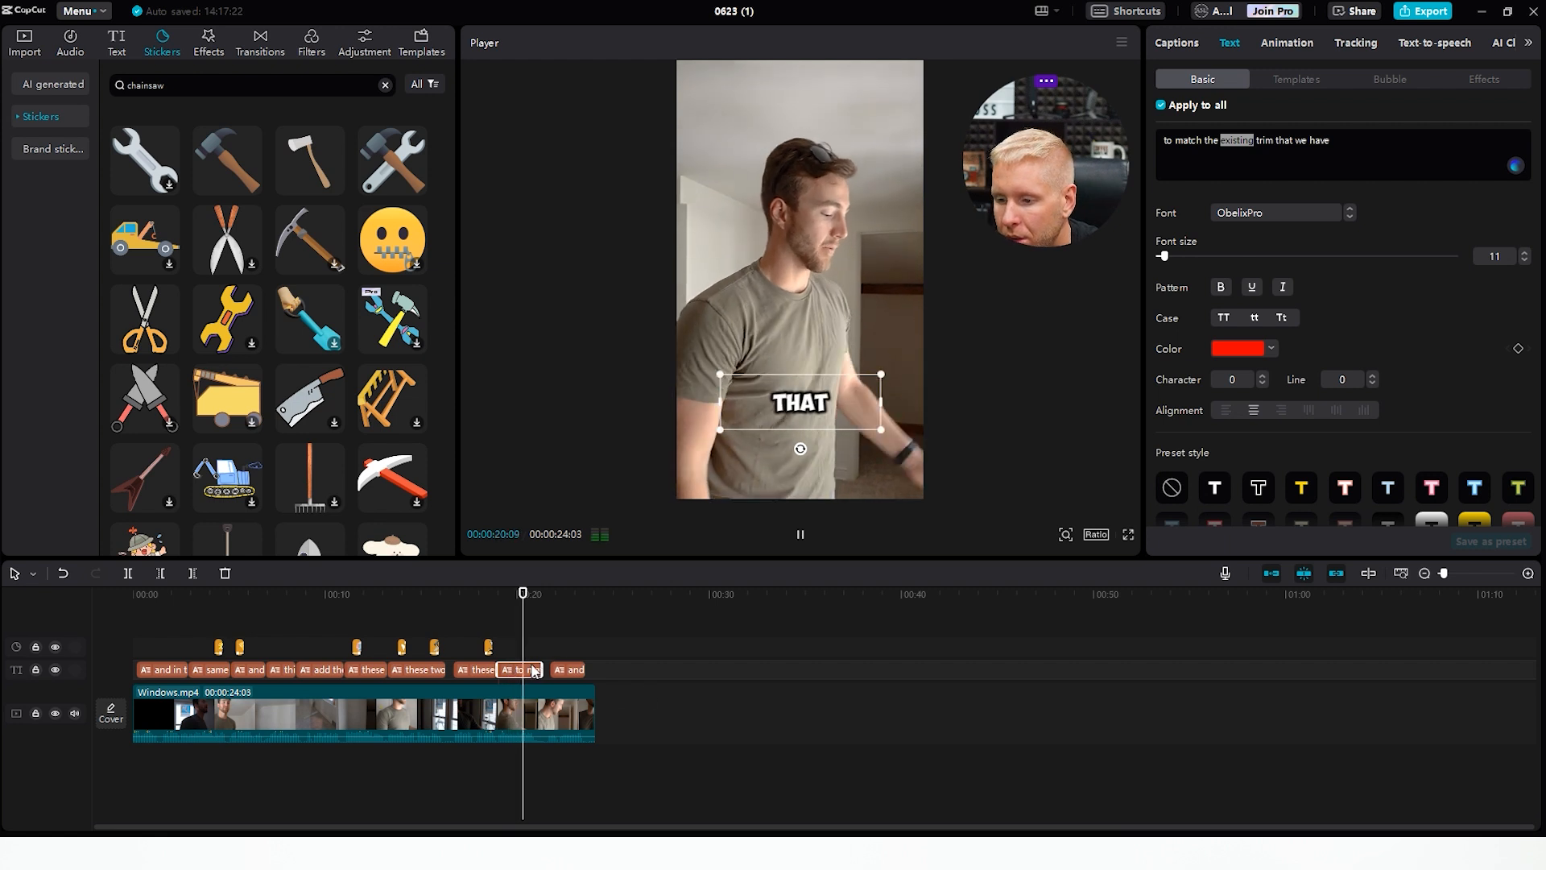
double_click(1313, 141)
click(1238, 349)
click(1356, 368)
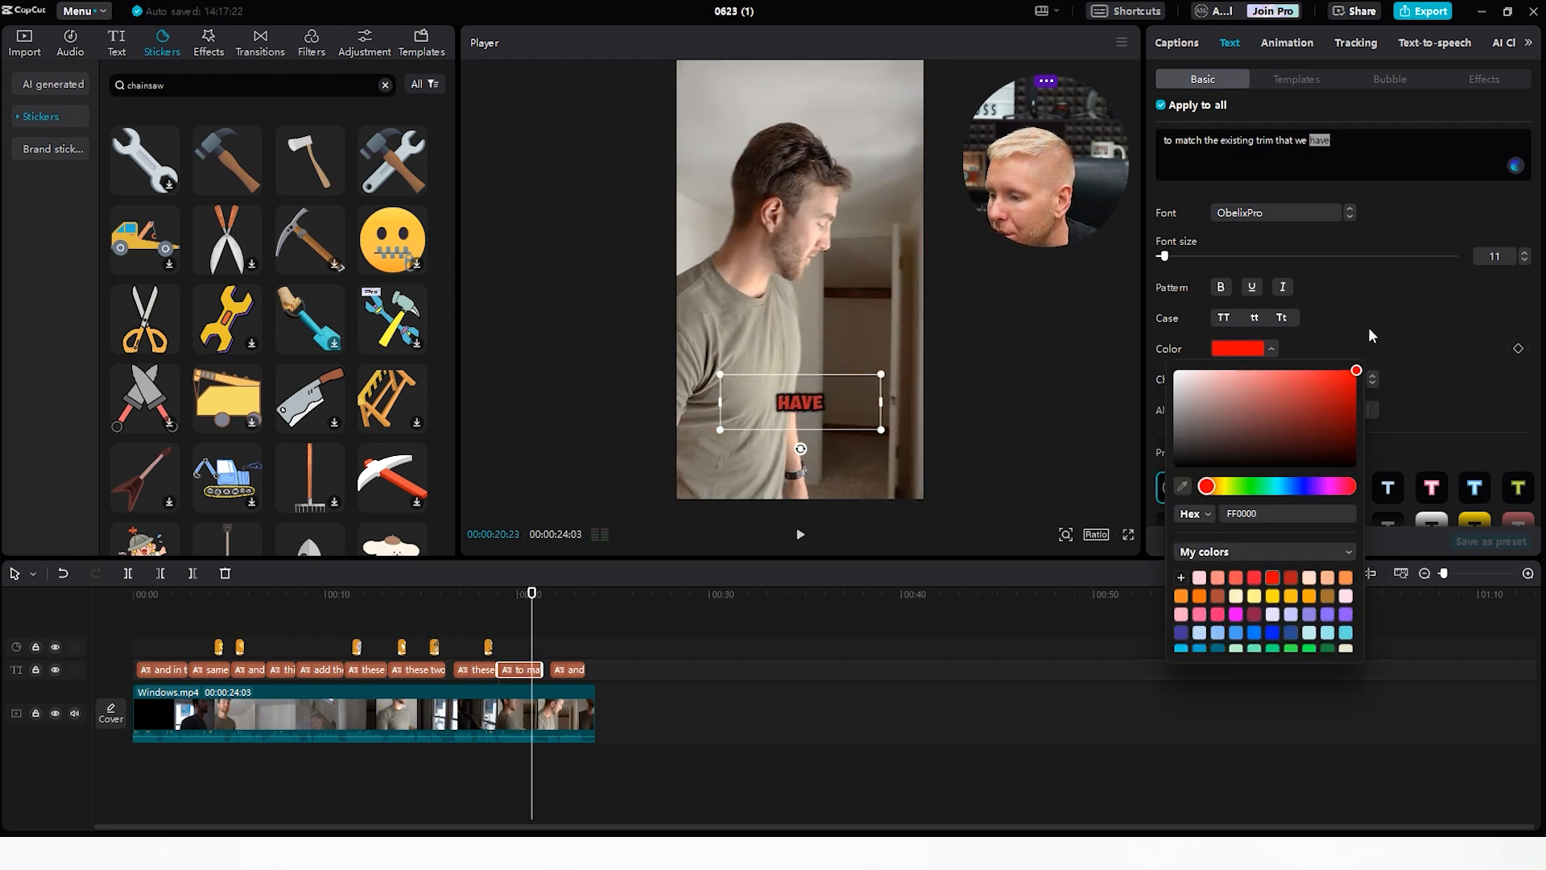
click(788, 431)
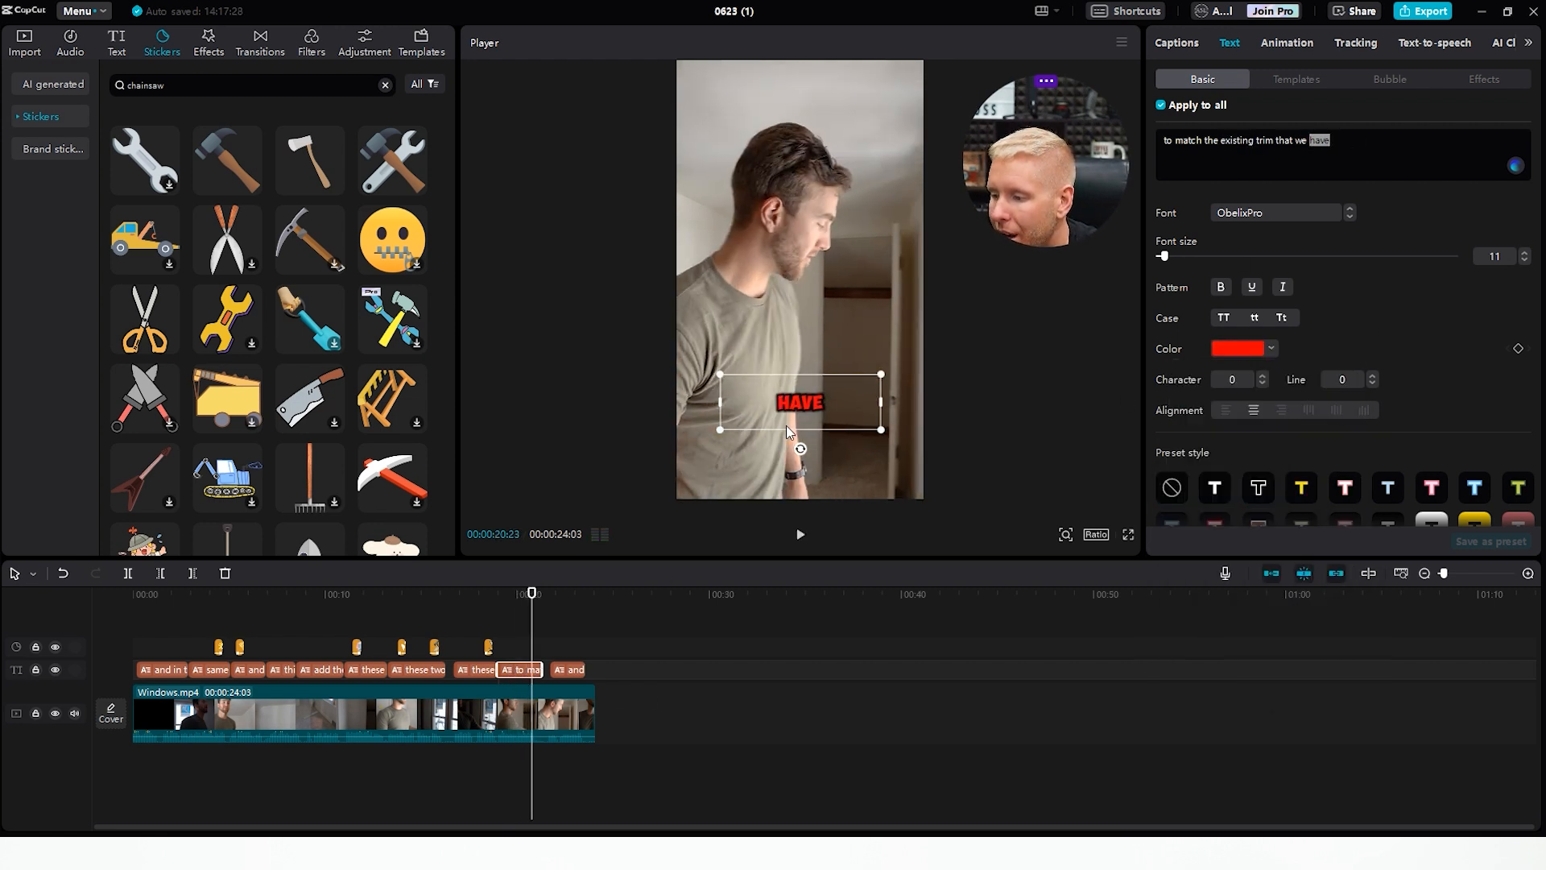
- Color the words "good" and "go" red in the last caption, "and we will be good to go"
click(801, 536)
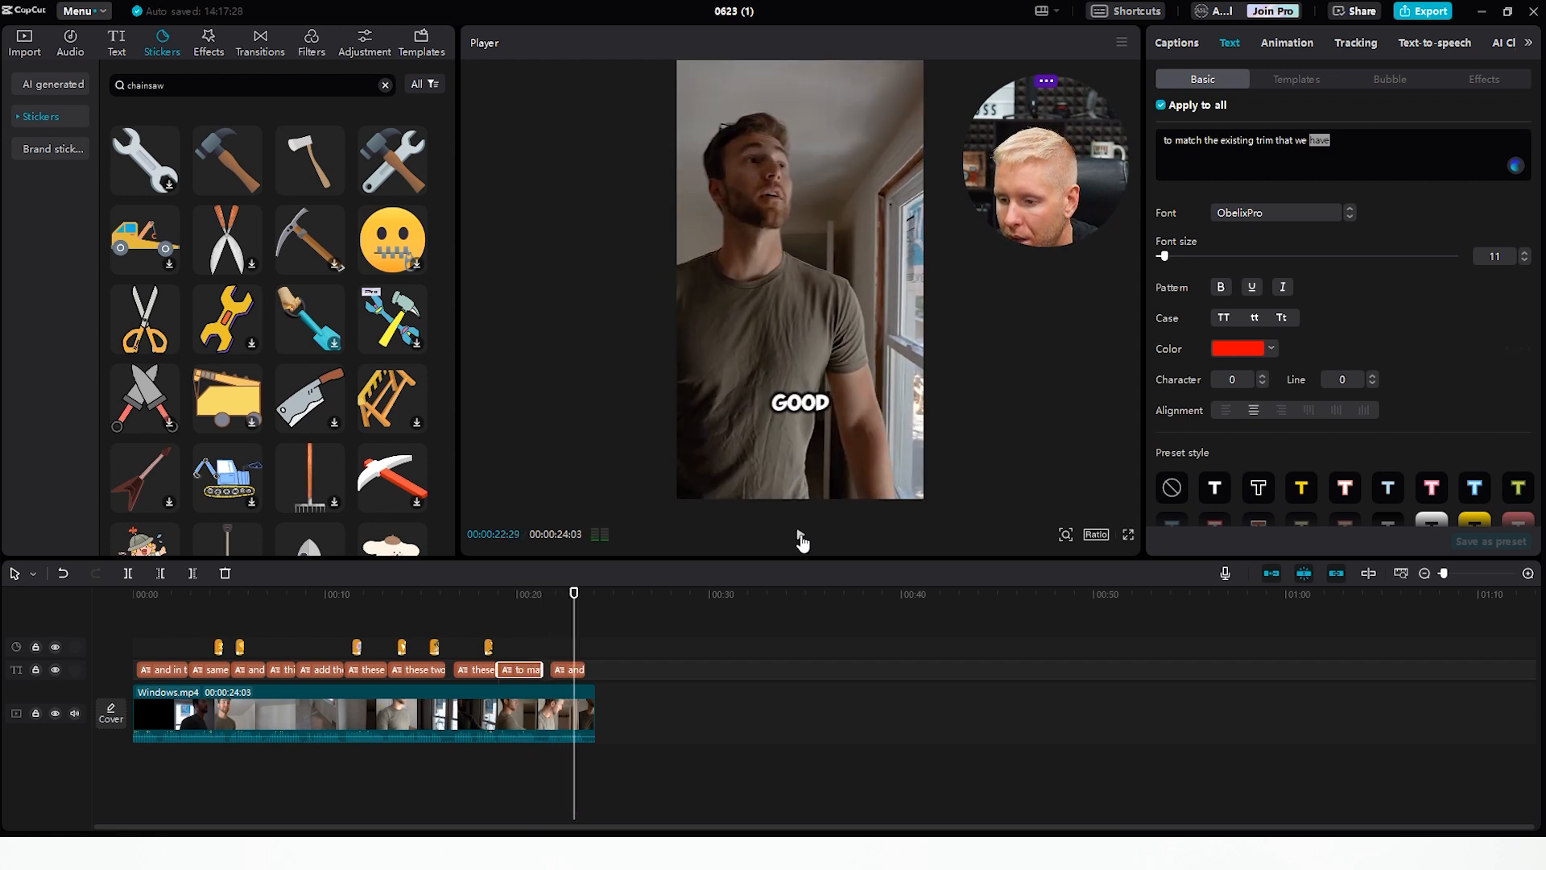
click(567, 673)
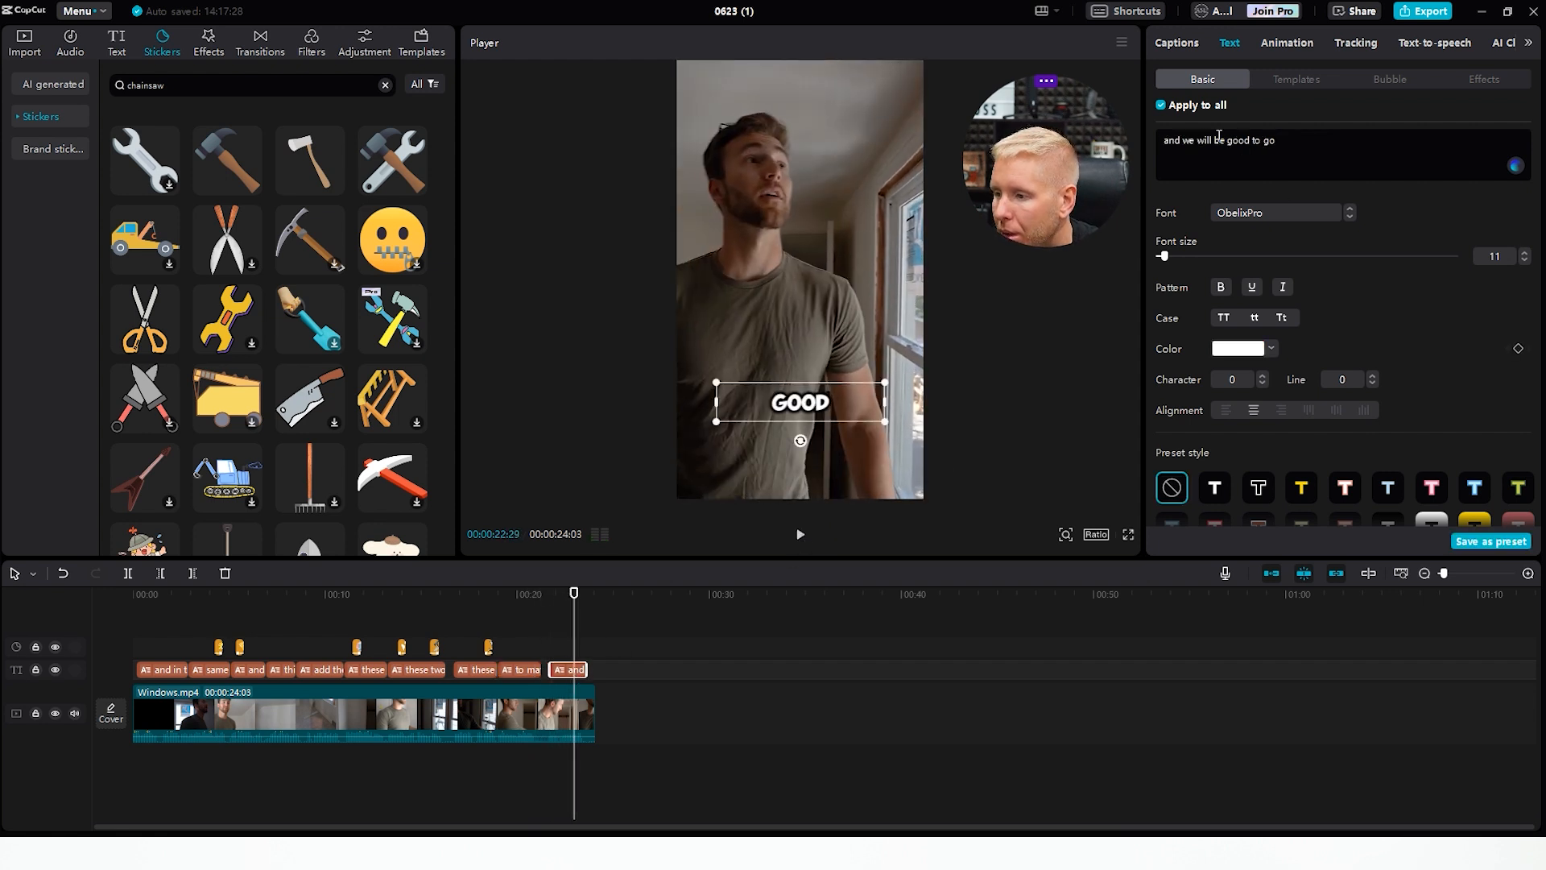
double_click(1242, 145)
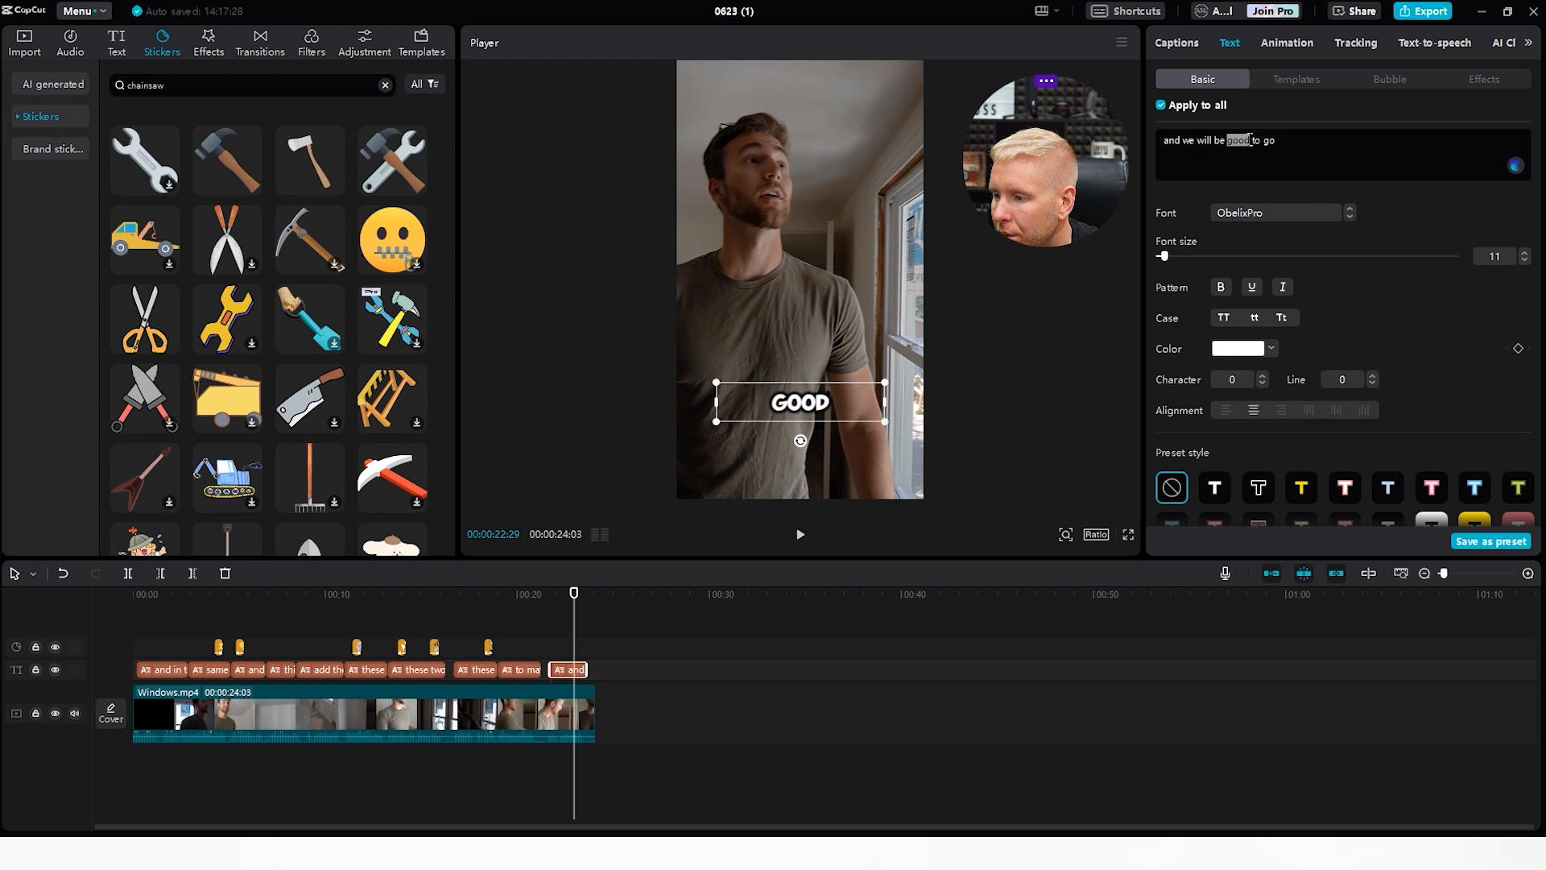
click(1241, 351)
click(1177, 578)
click(1391, 303)
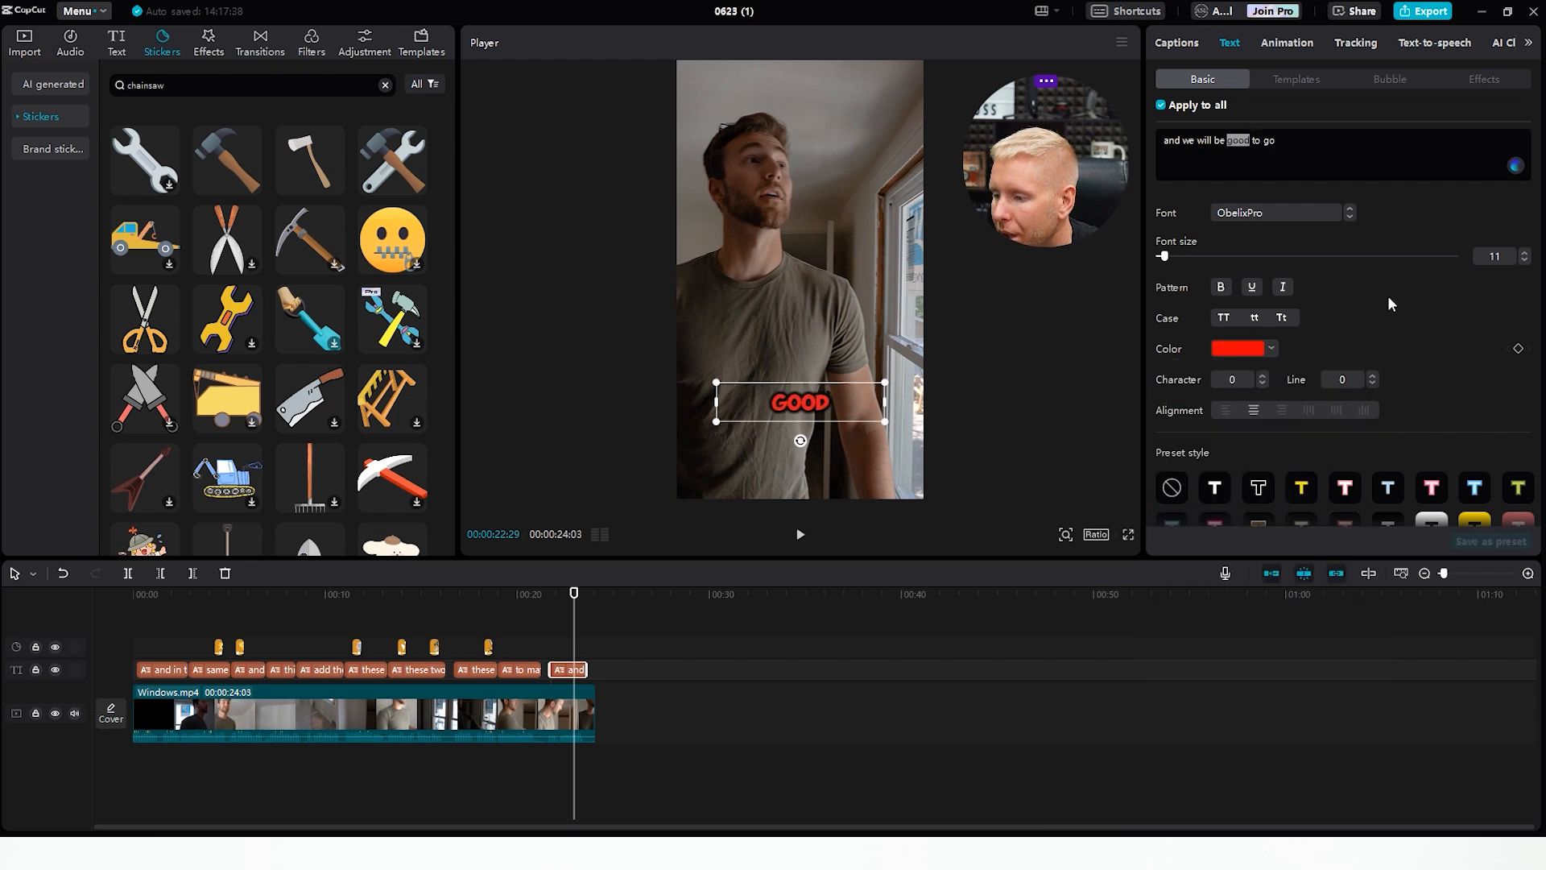
double_click(1268, 142)
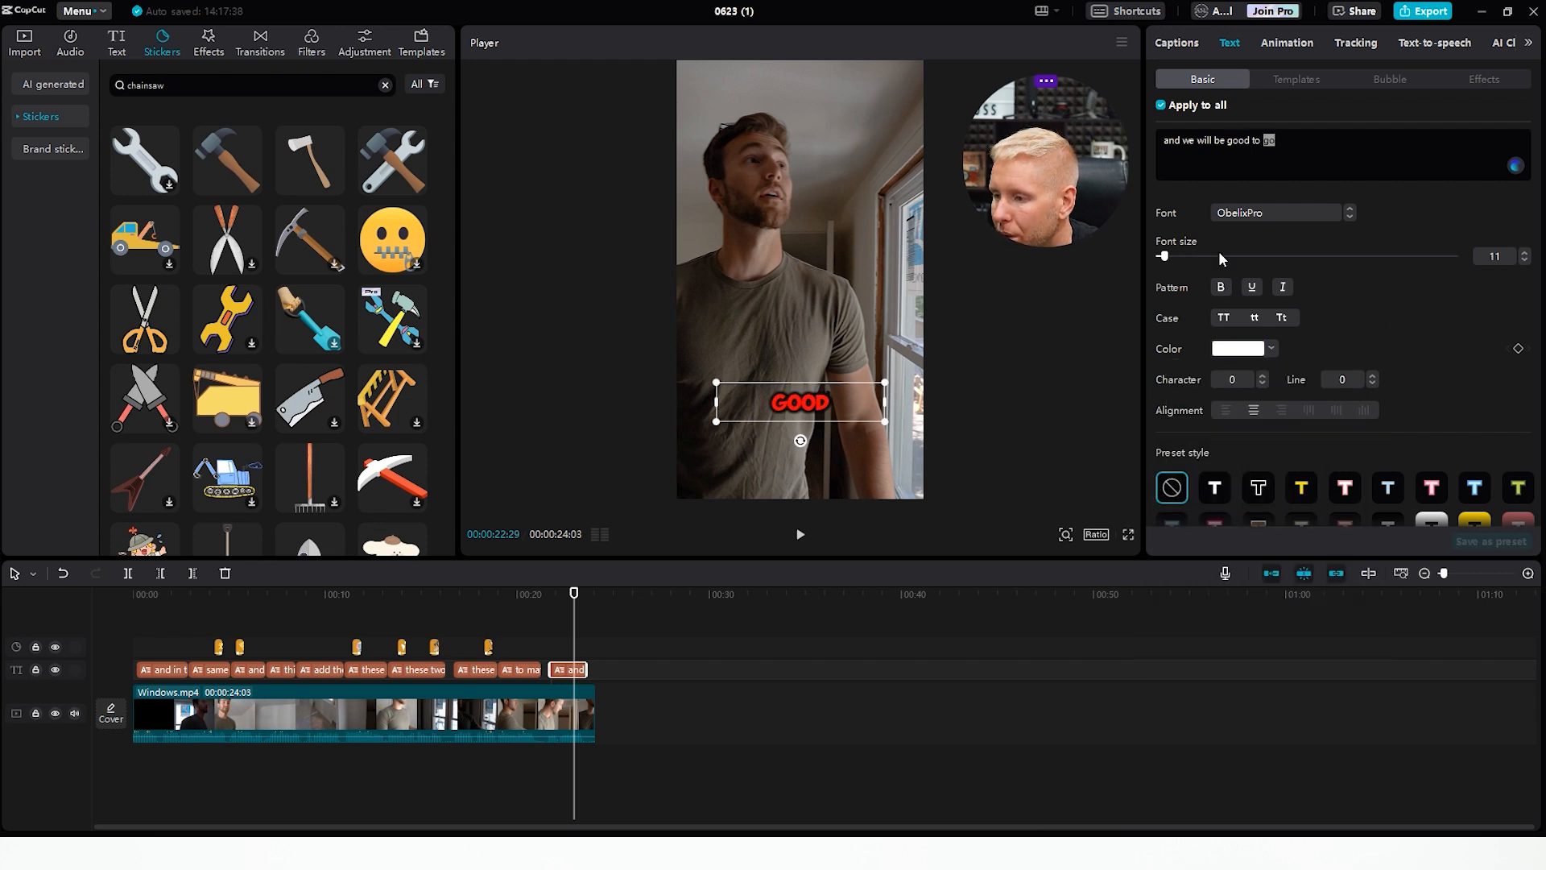
click(1237, 349)
click(1177, 578)
click(833, 448)
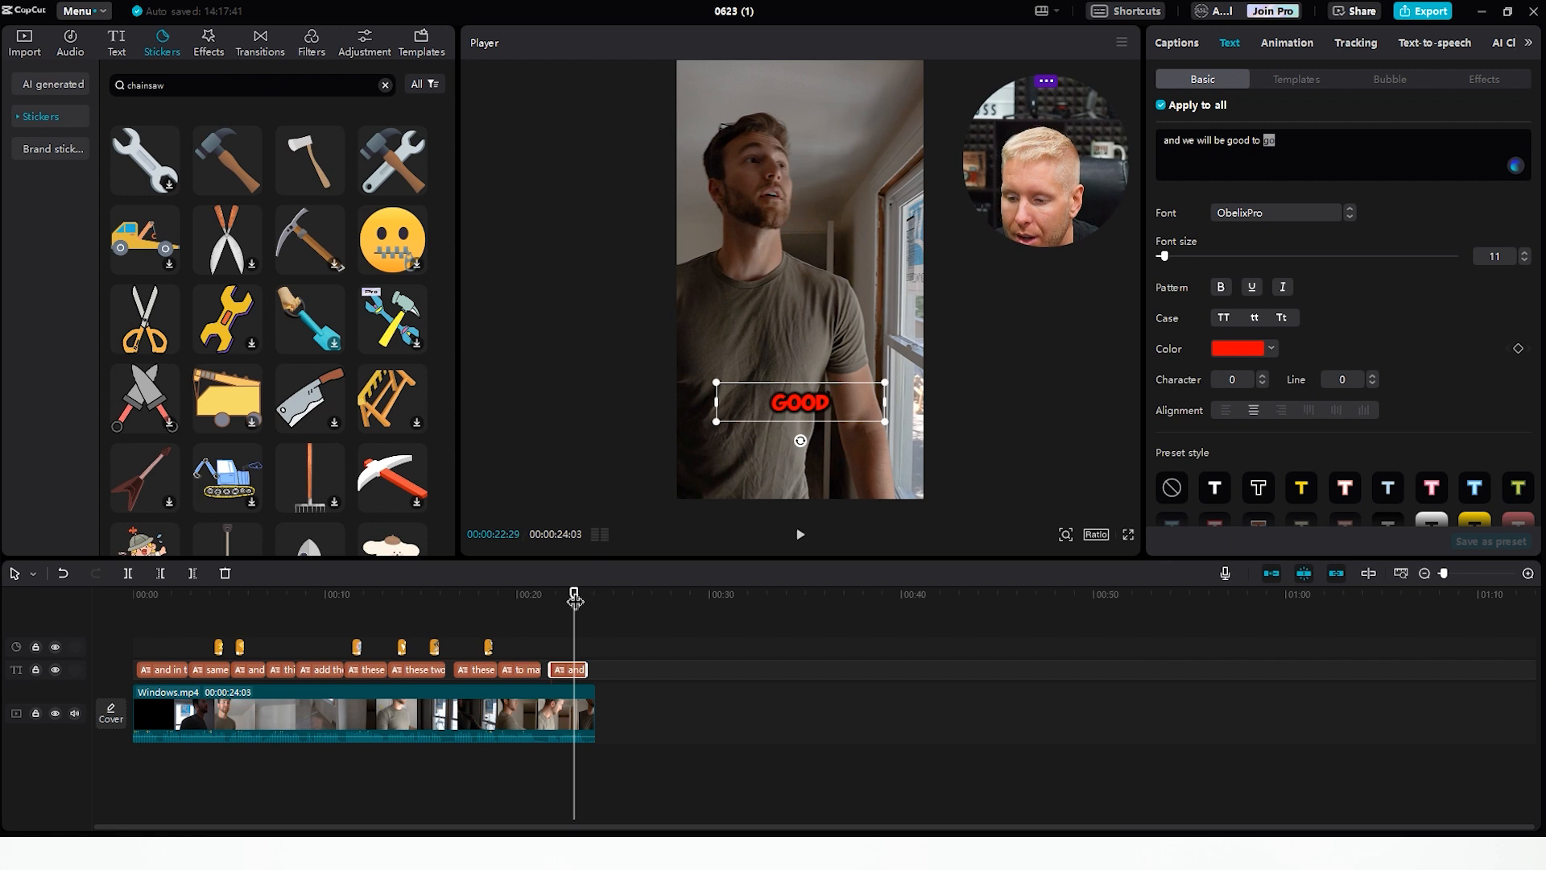
- Play the whole video from the beginning to review the captions and stickers
drag(577, 599, 83, 638)
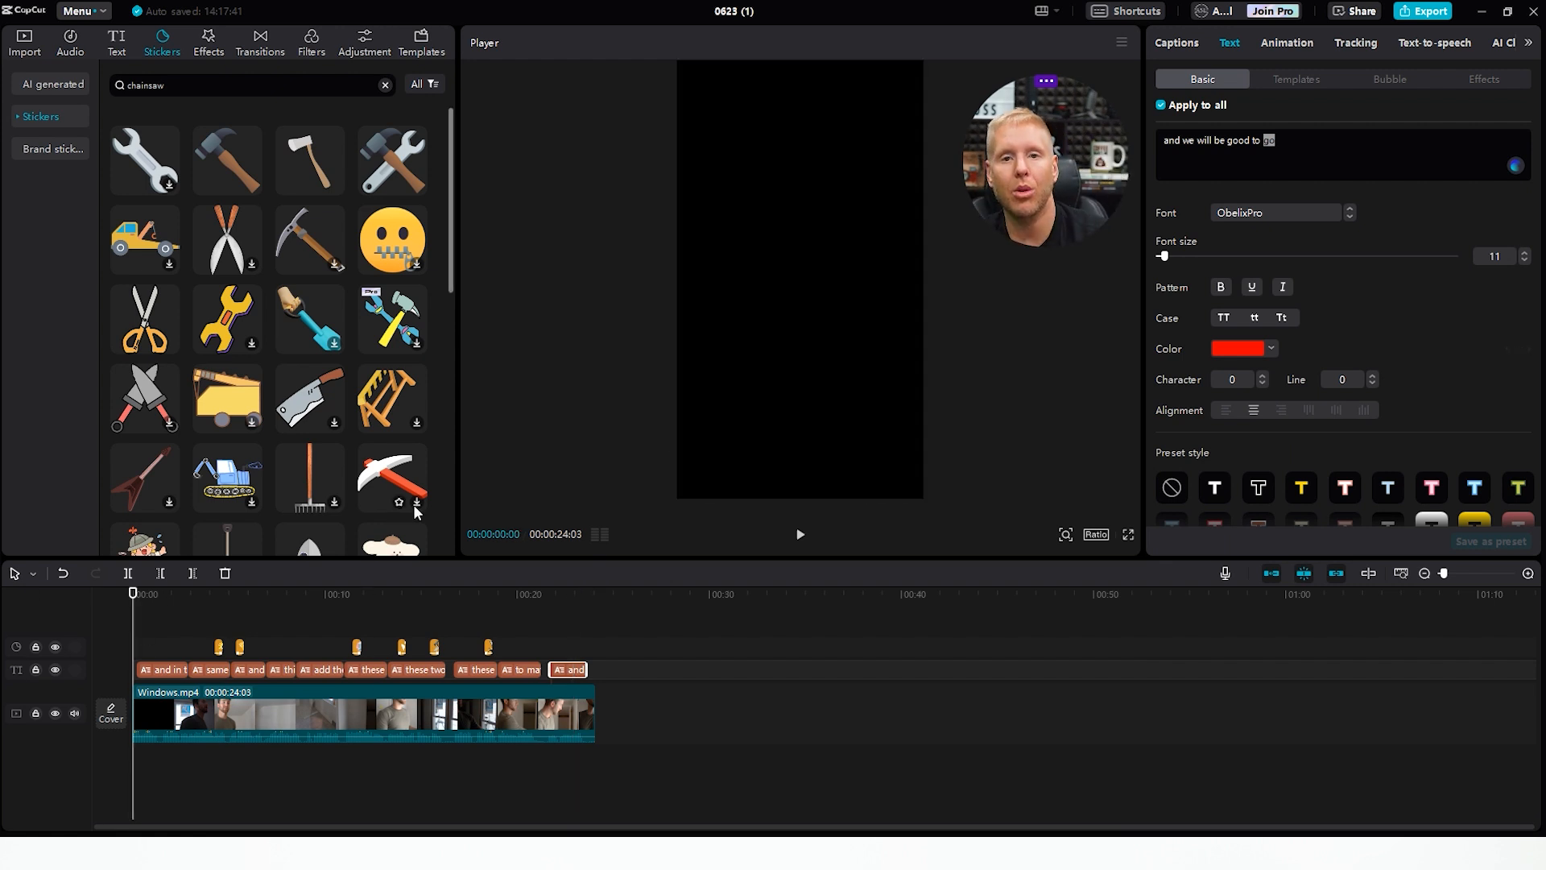
click(800, 534)
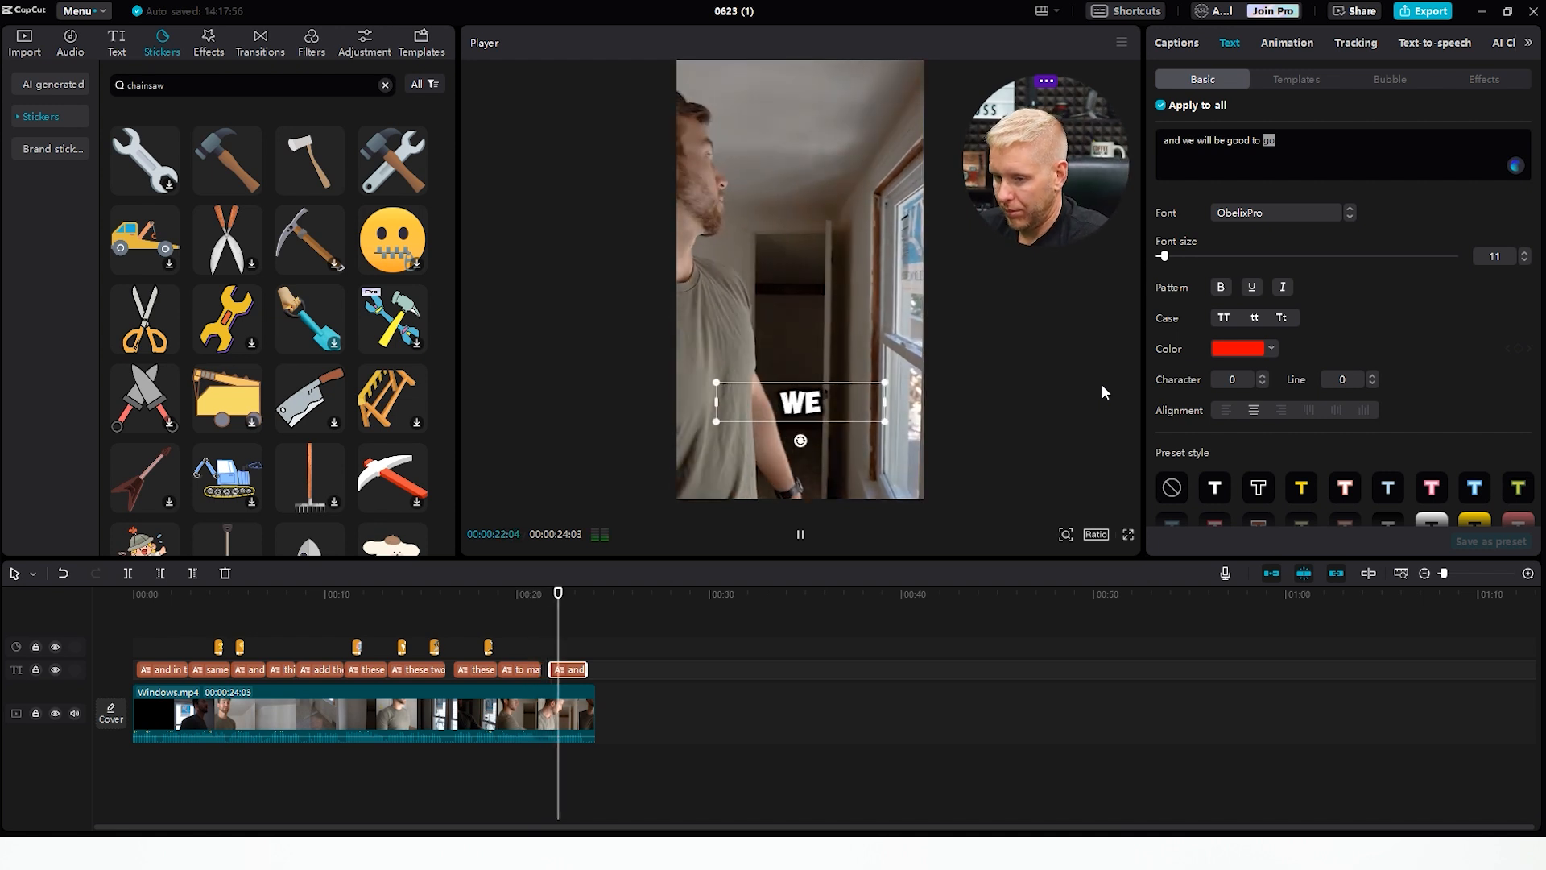
key(space)
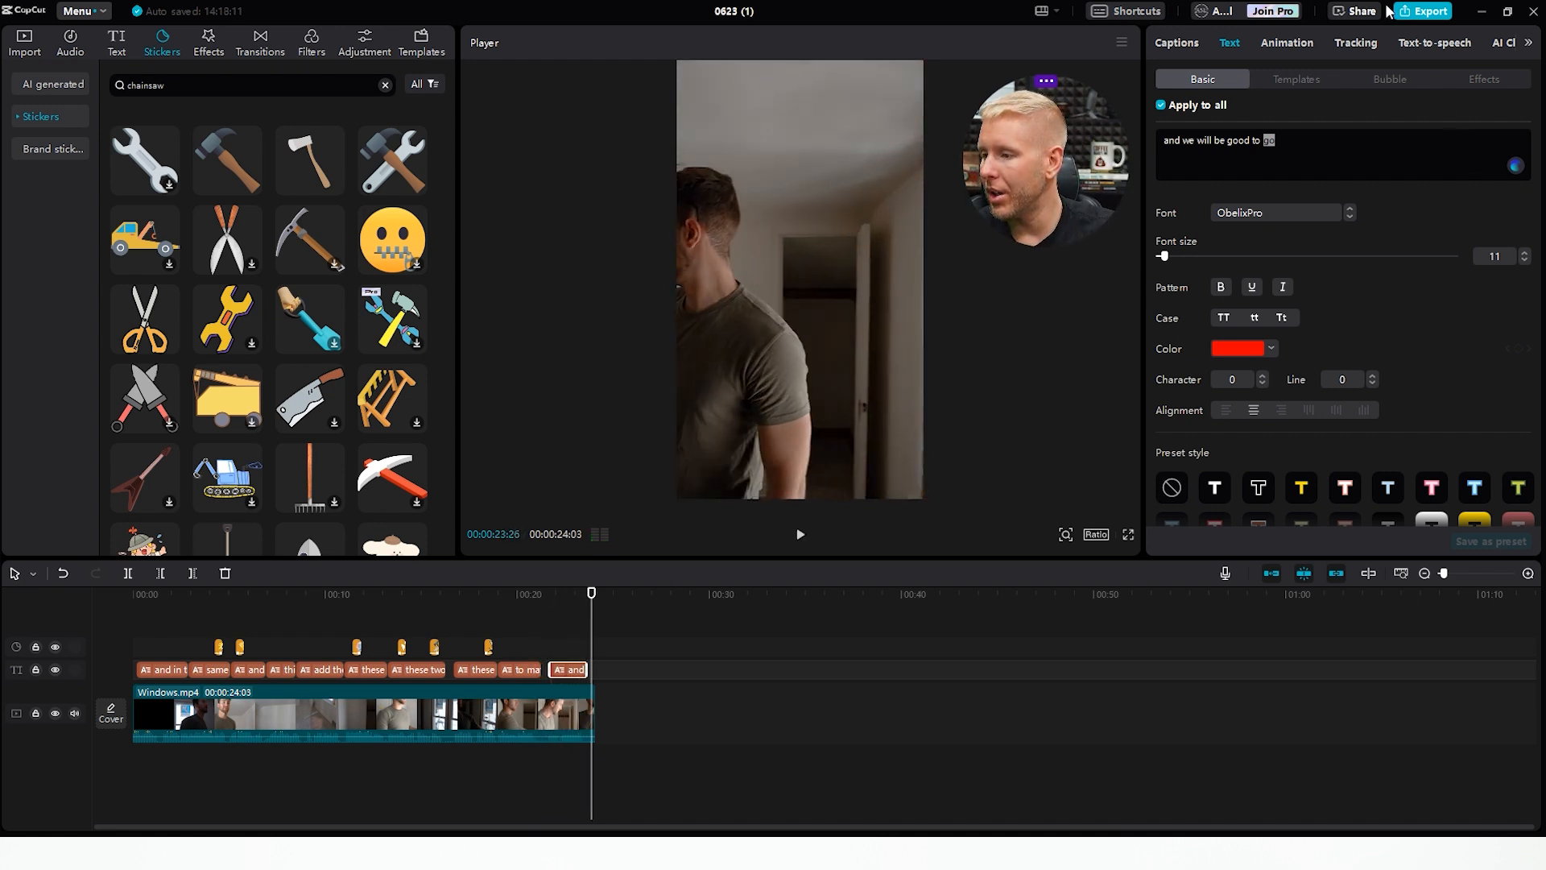
- Open the export settings and set the frame rate to 24fps
click(1417, 16)
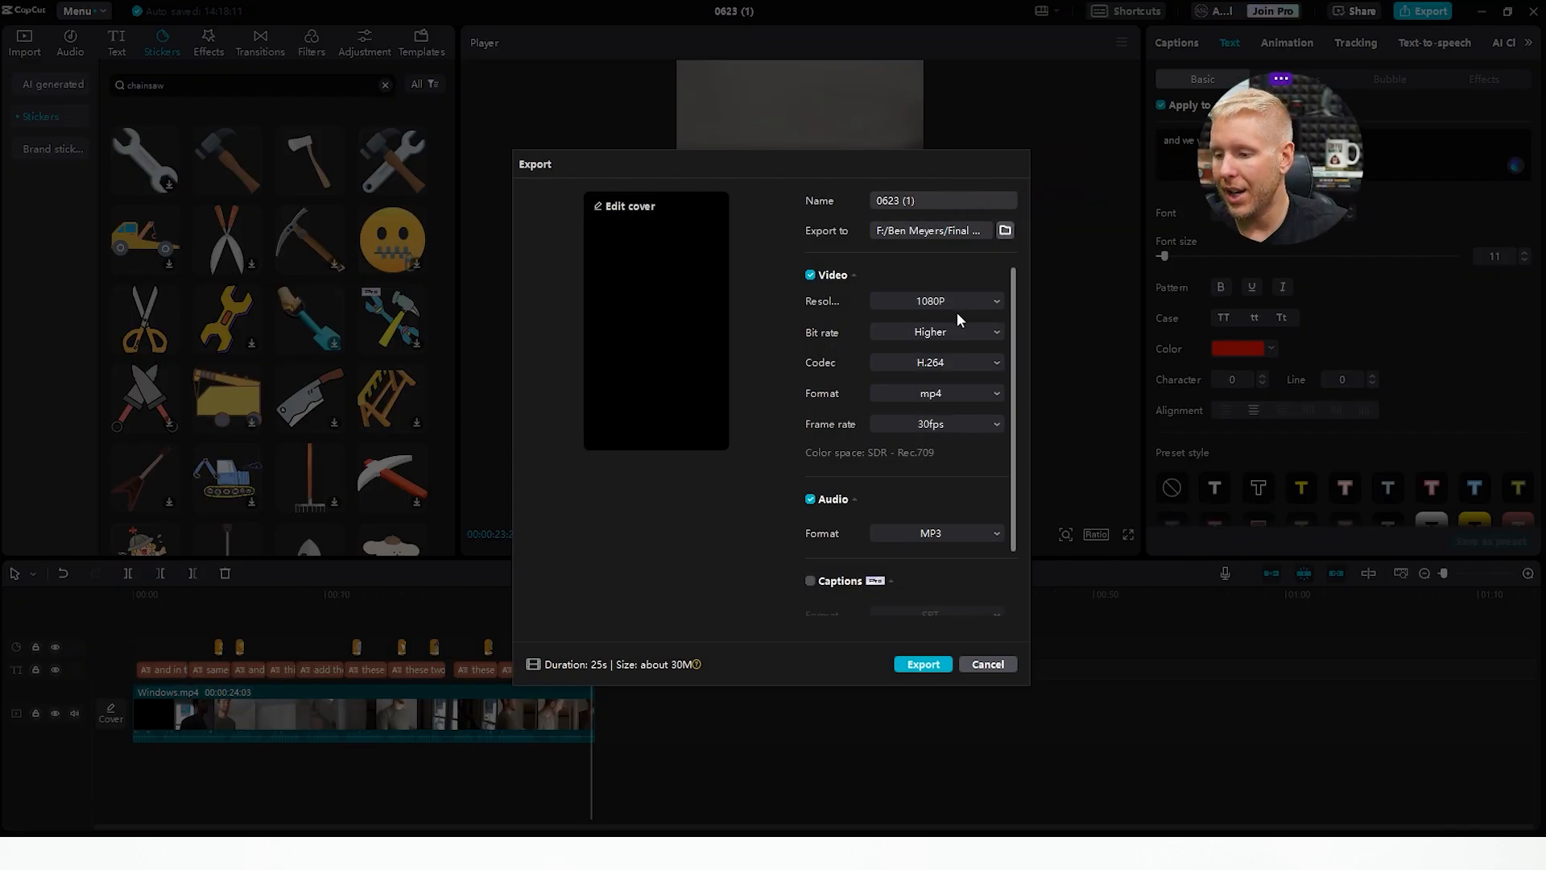
click(940, 425)
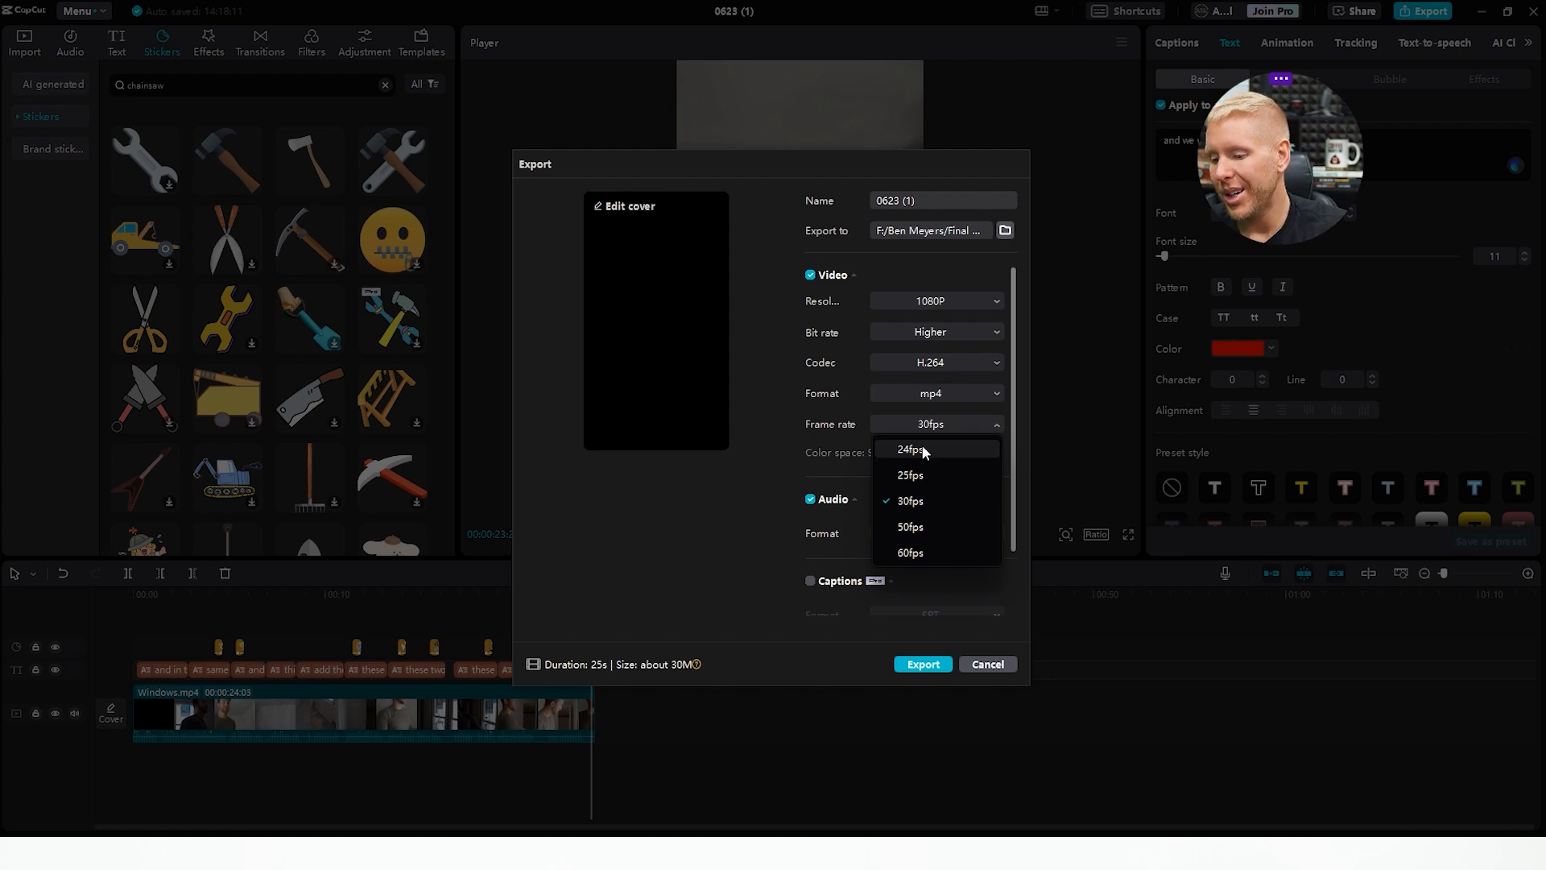
click(922, 449)
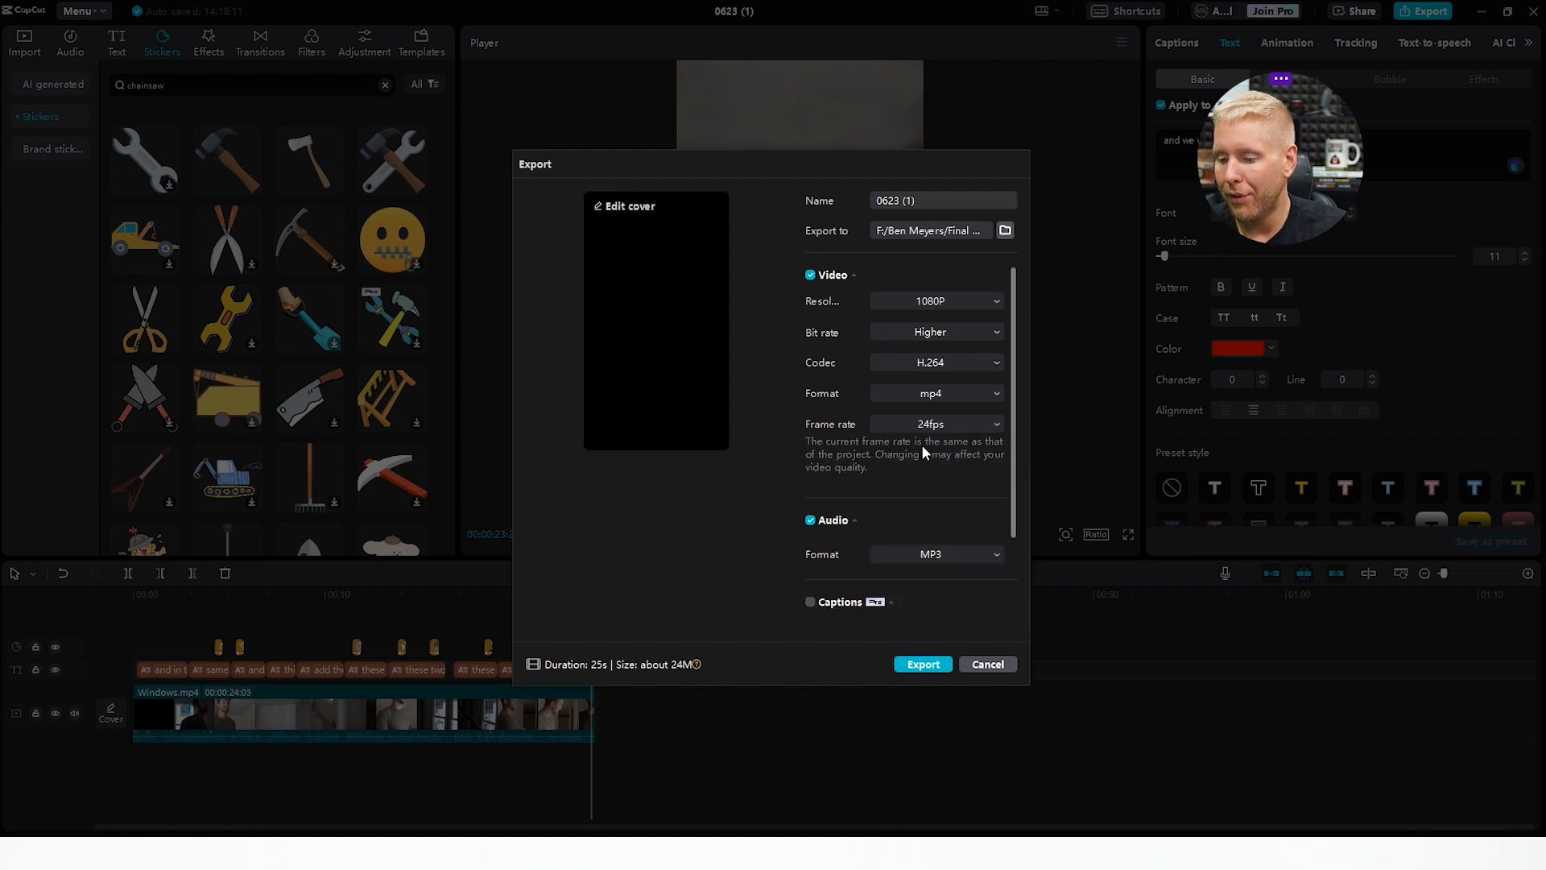
- Set the video cover to the frame showing the scissors sticker above the word "TRIMMED" and save it without design changes
click(630, 211)
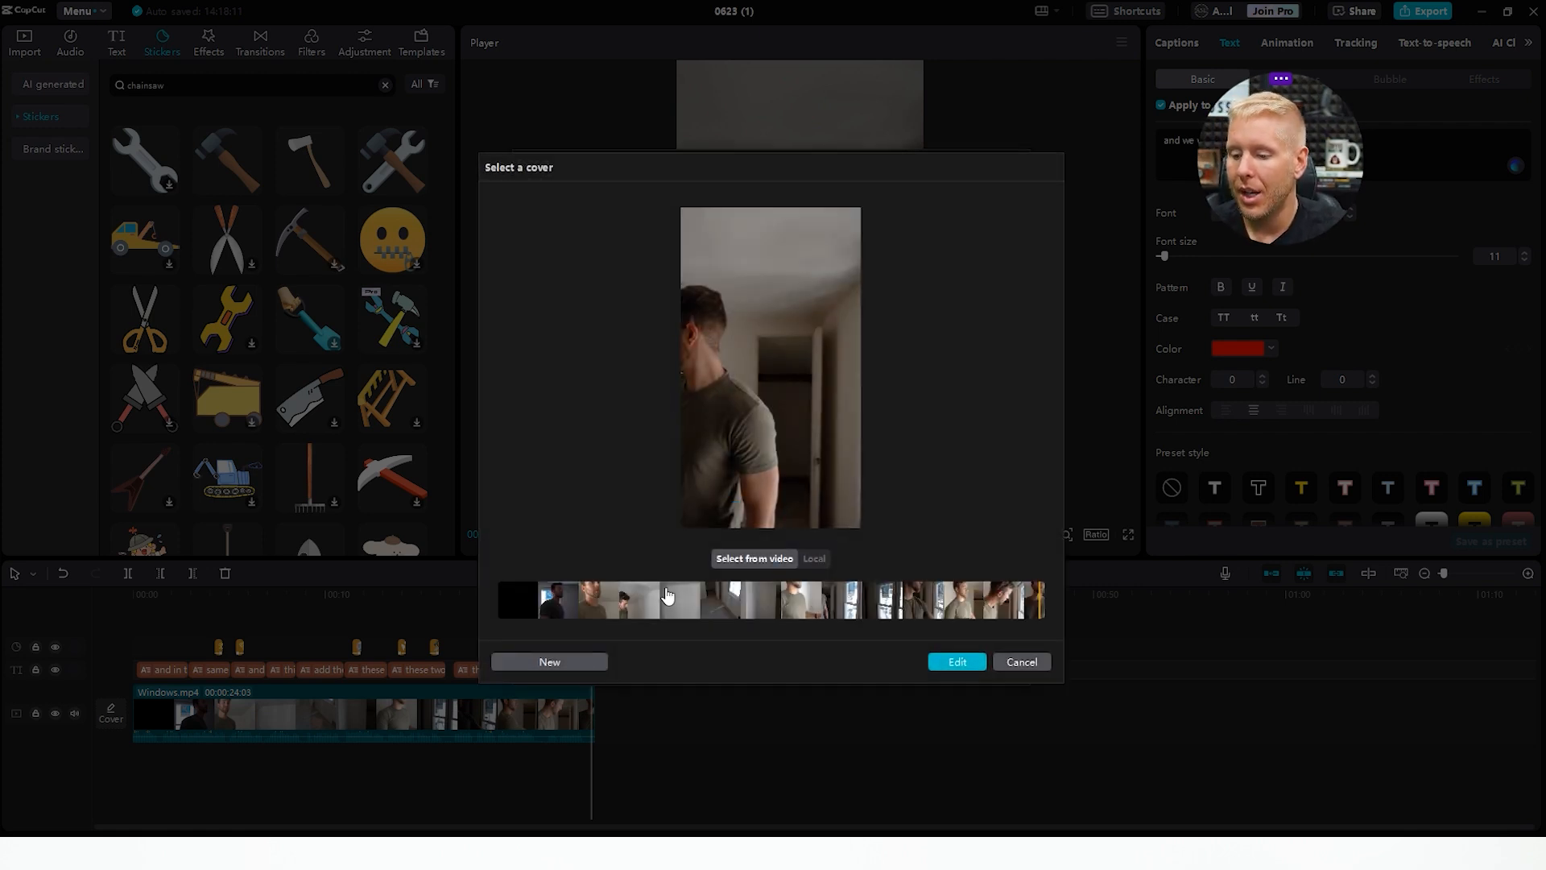
drag(669, 596, 1037, 605)
drag(830, 619, 666, 605)
drag(681, 605, 819, 604)
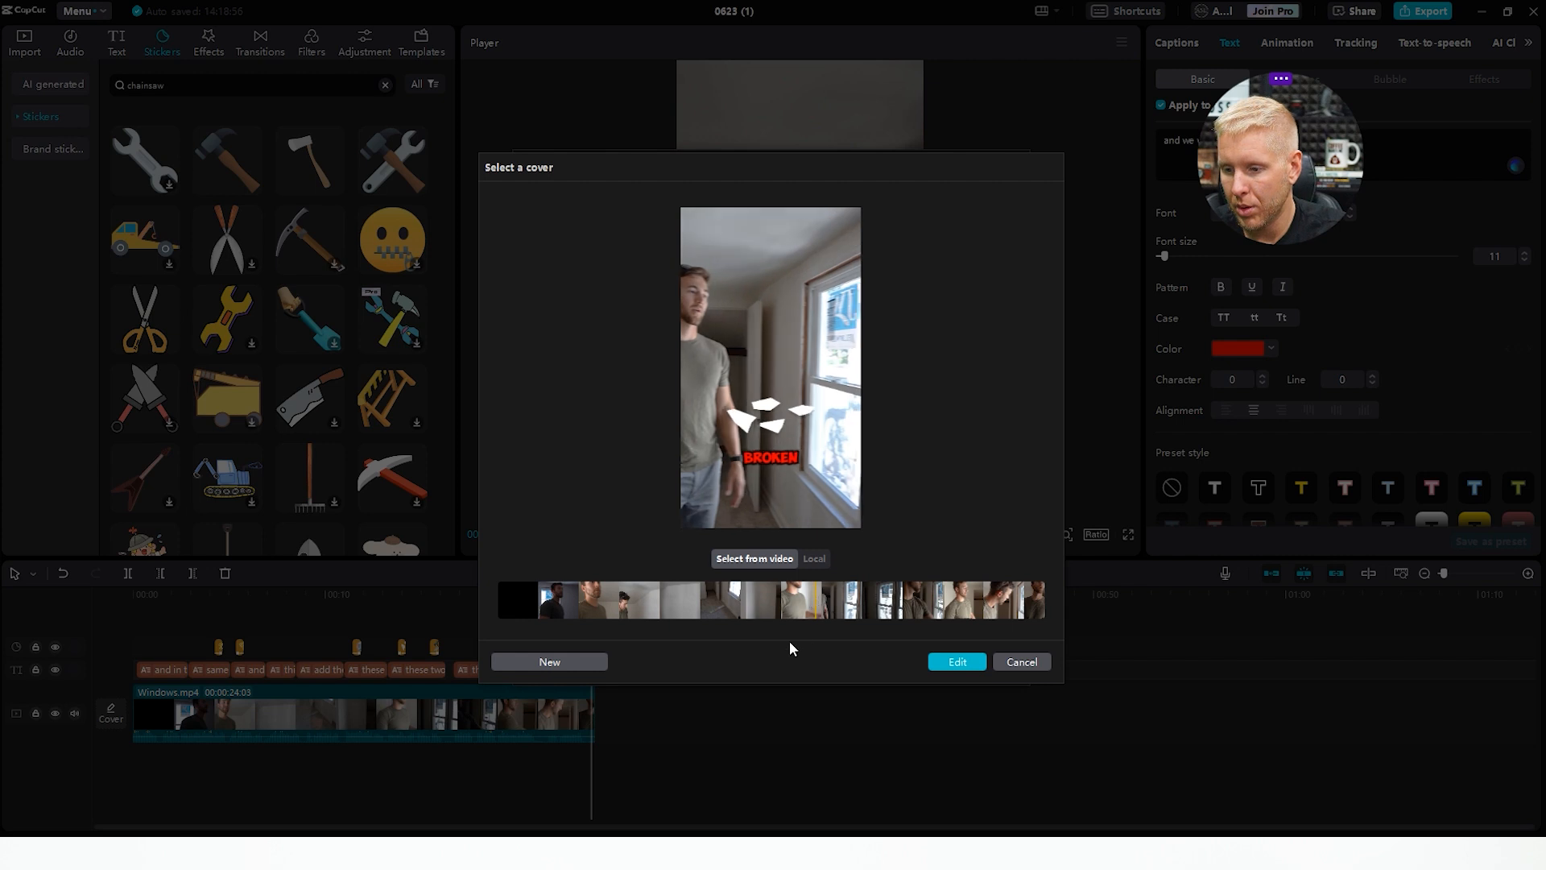
click(747, 607)
mouse_move(747, 608)
mouse_down()
mouse_move(934, 609)
mouse_move(920, 609)
mouse_up()
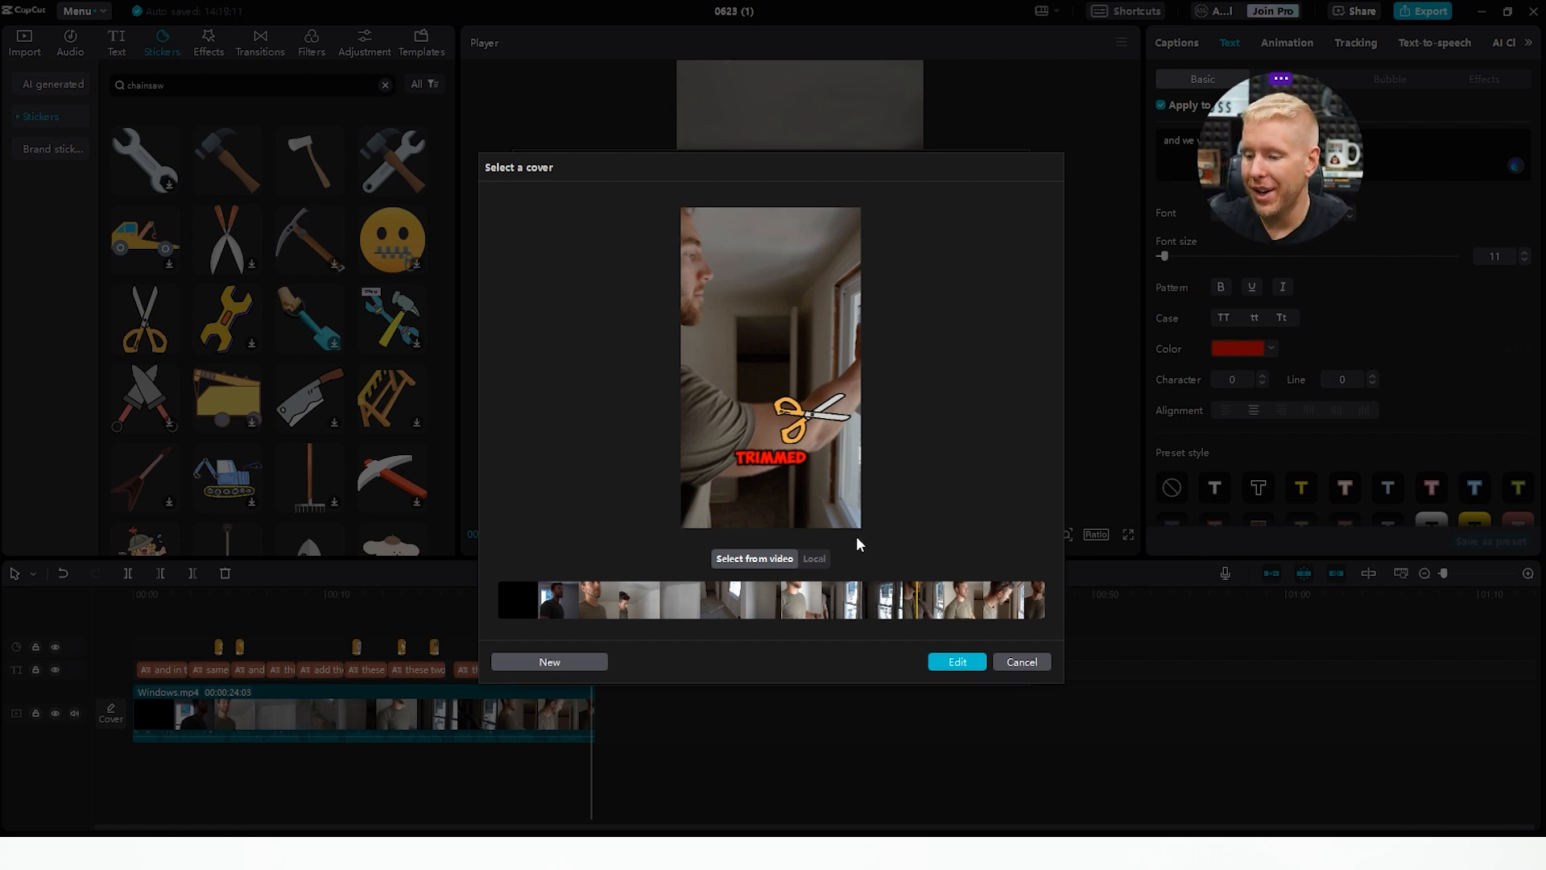
click(955, 662)
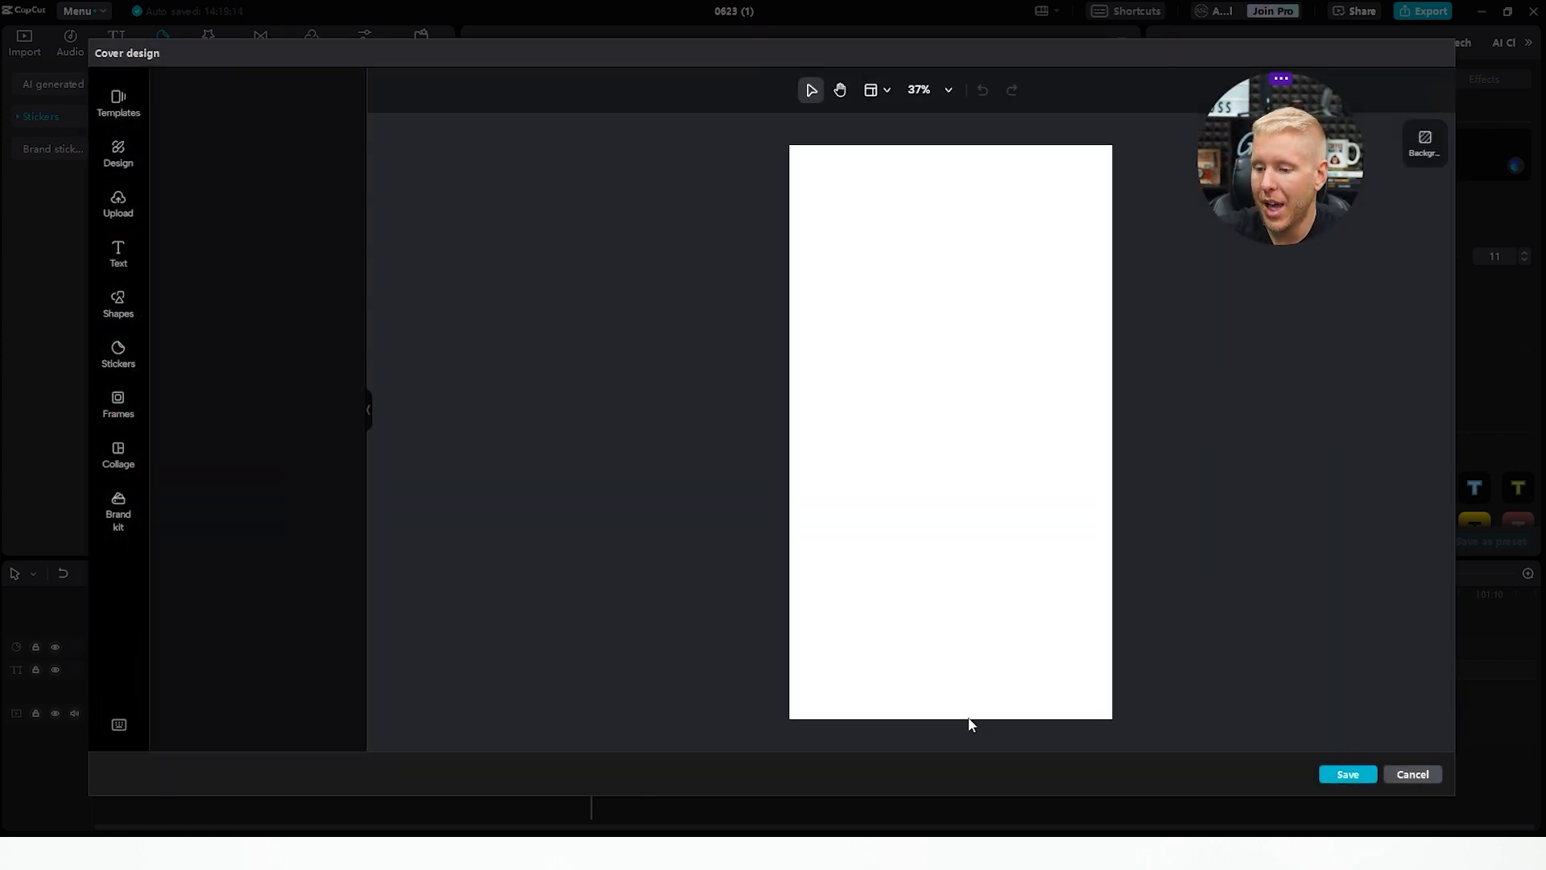
click(1347, 774)
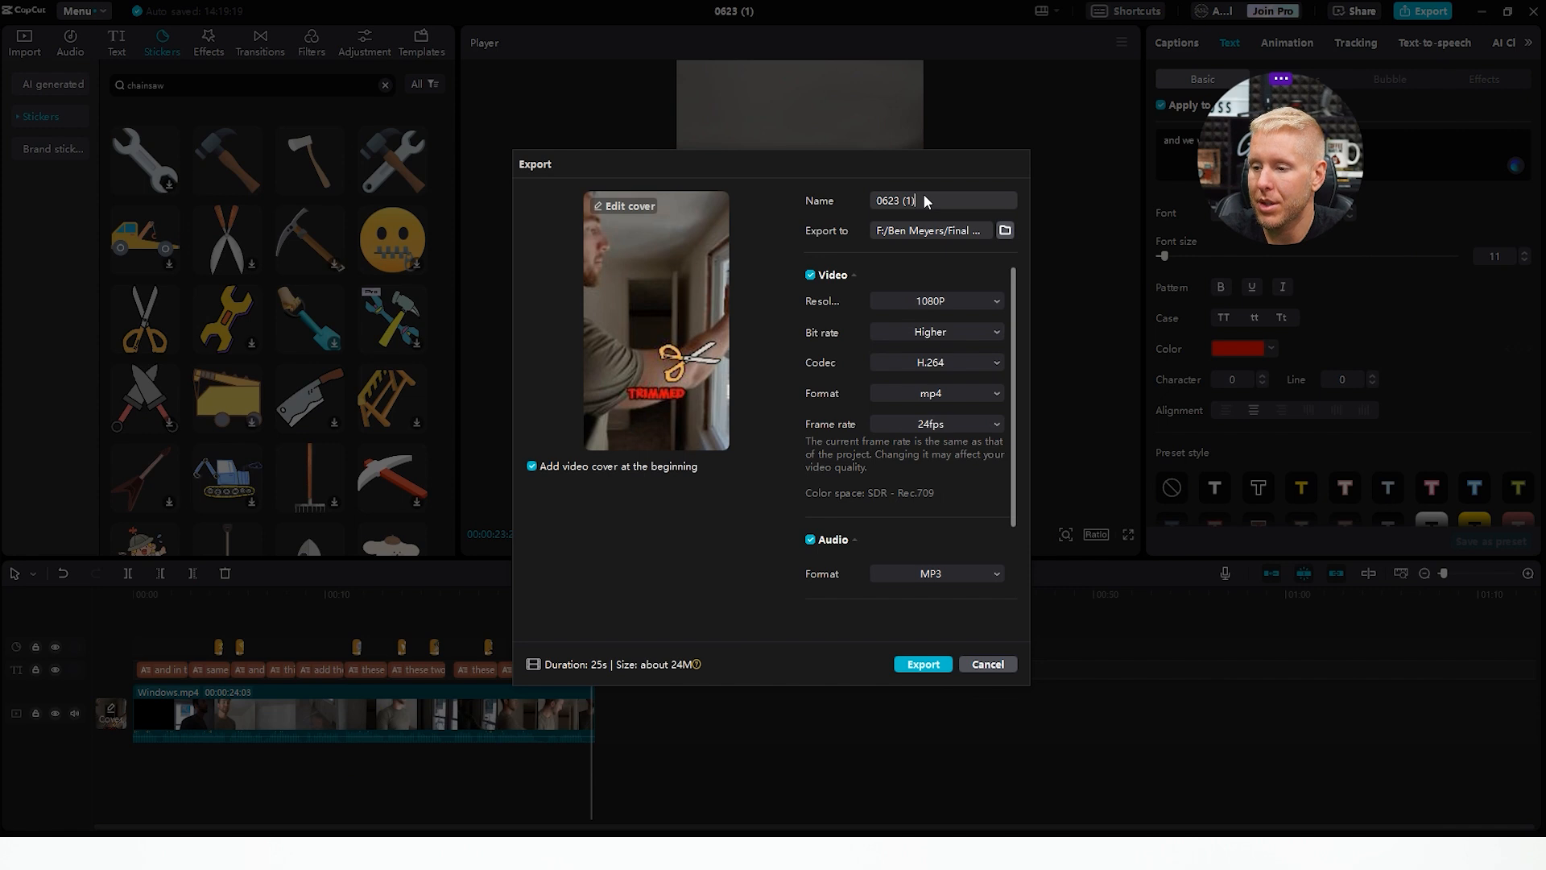
- Name the export "Windows", export the video and close the sharing options without sharing it
text(Wind)
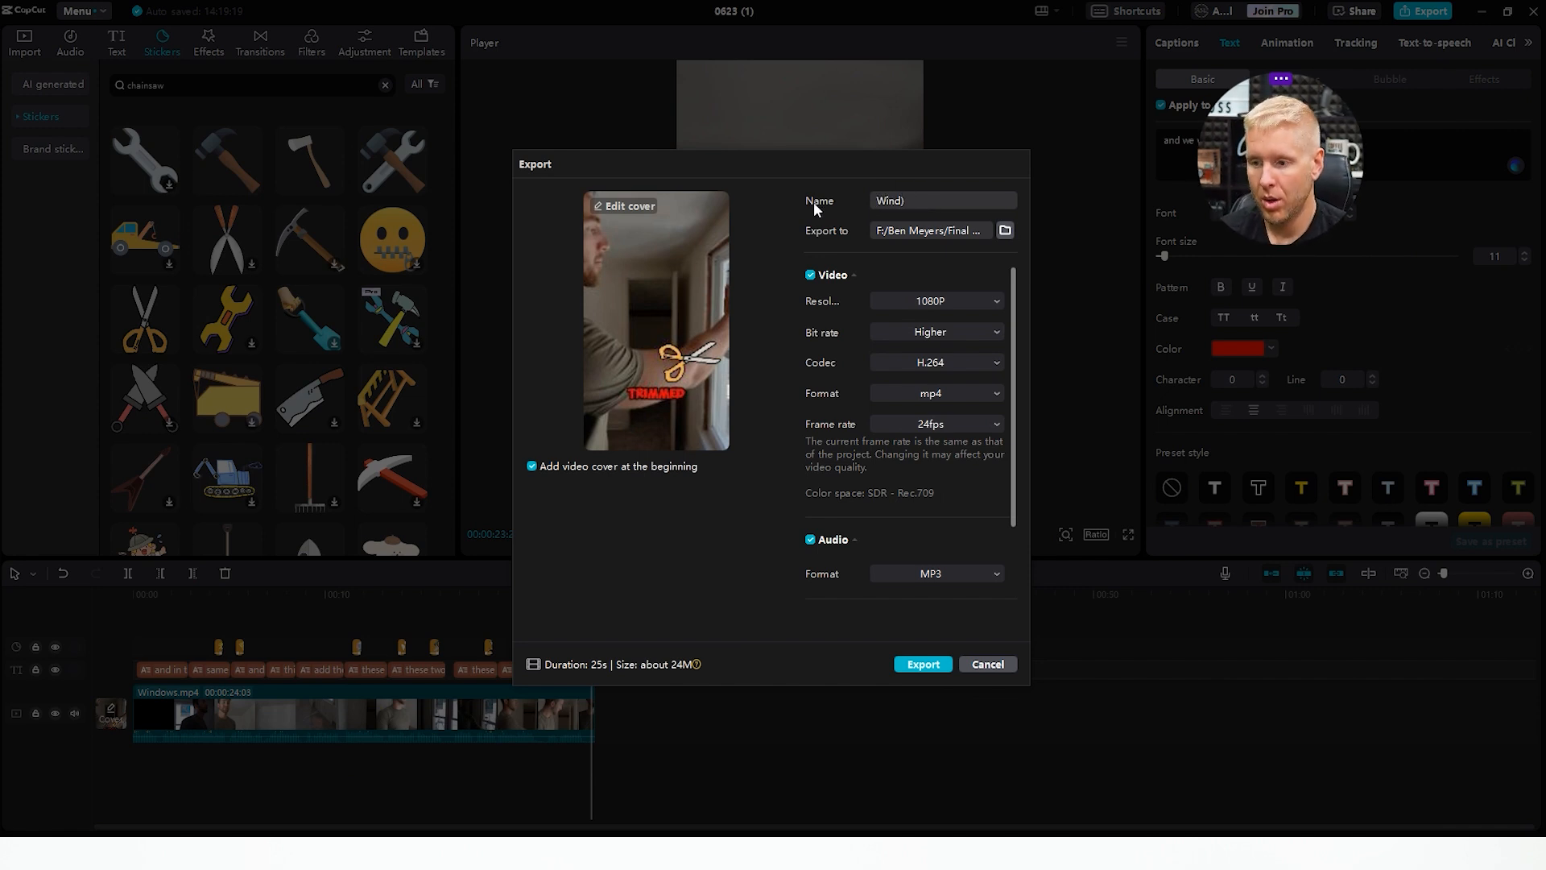
text(ows)
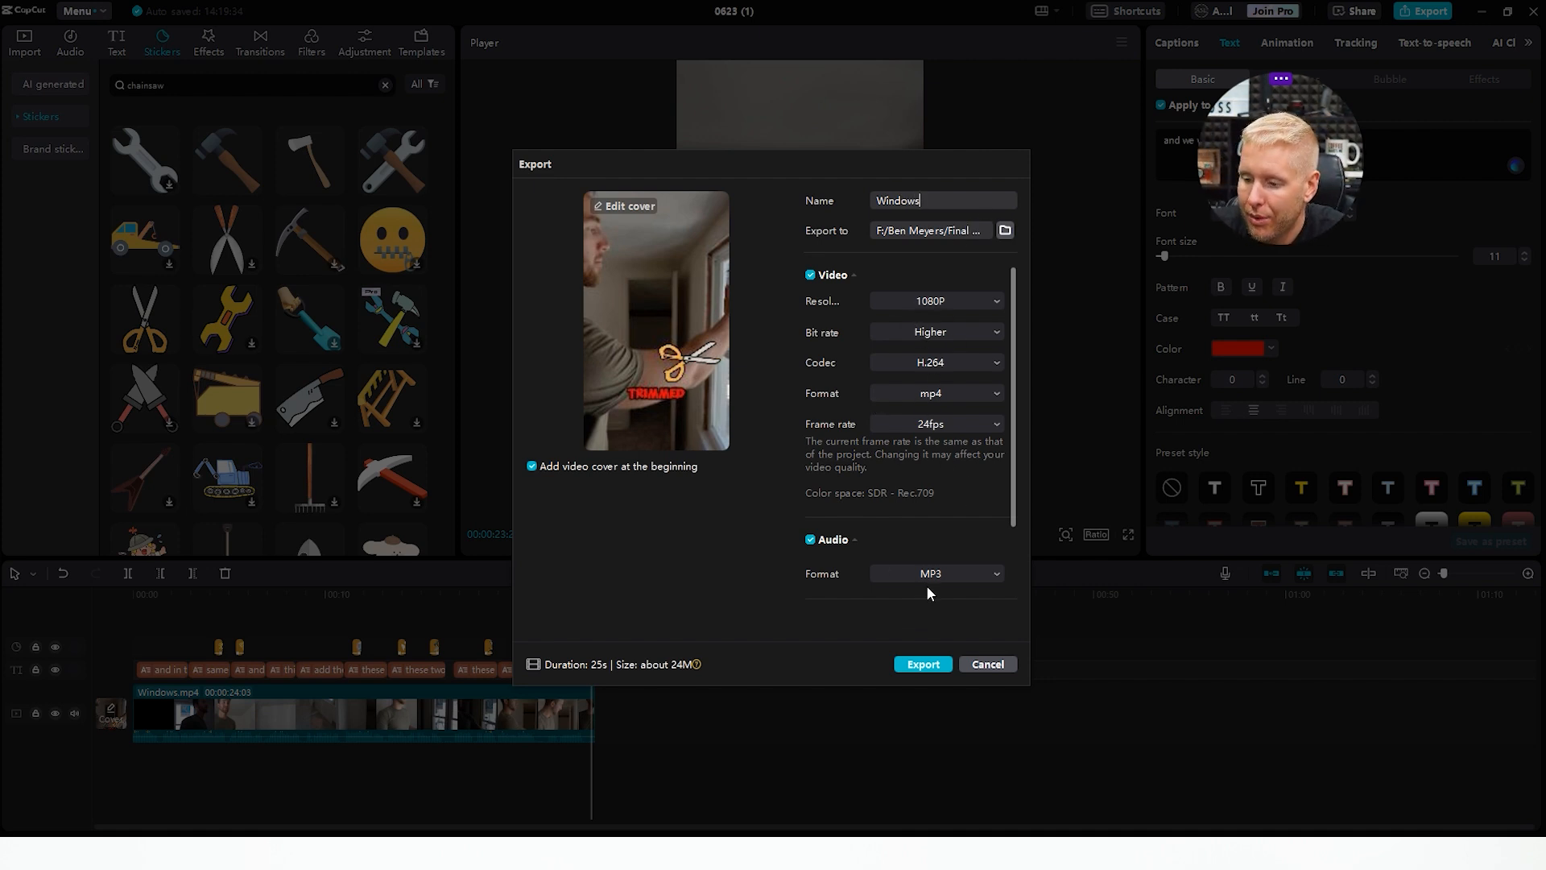
click(922, 665)
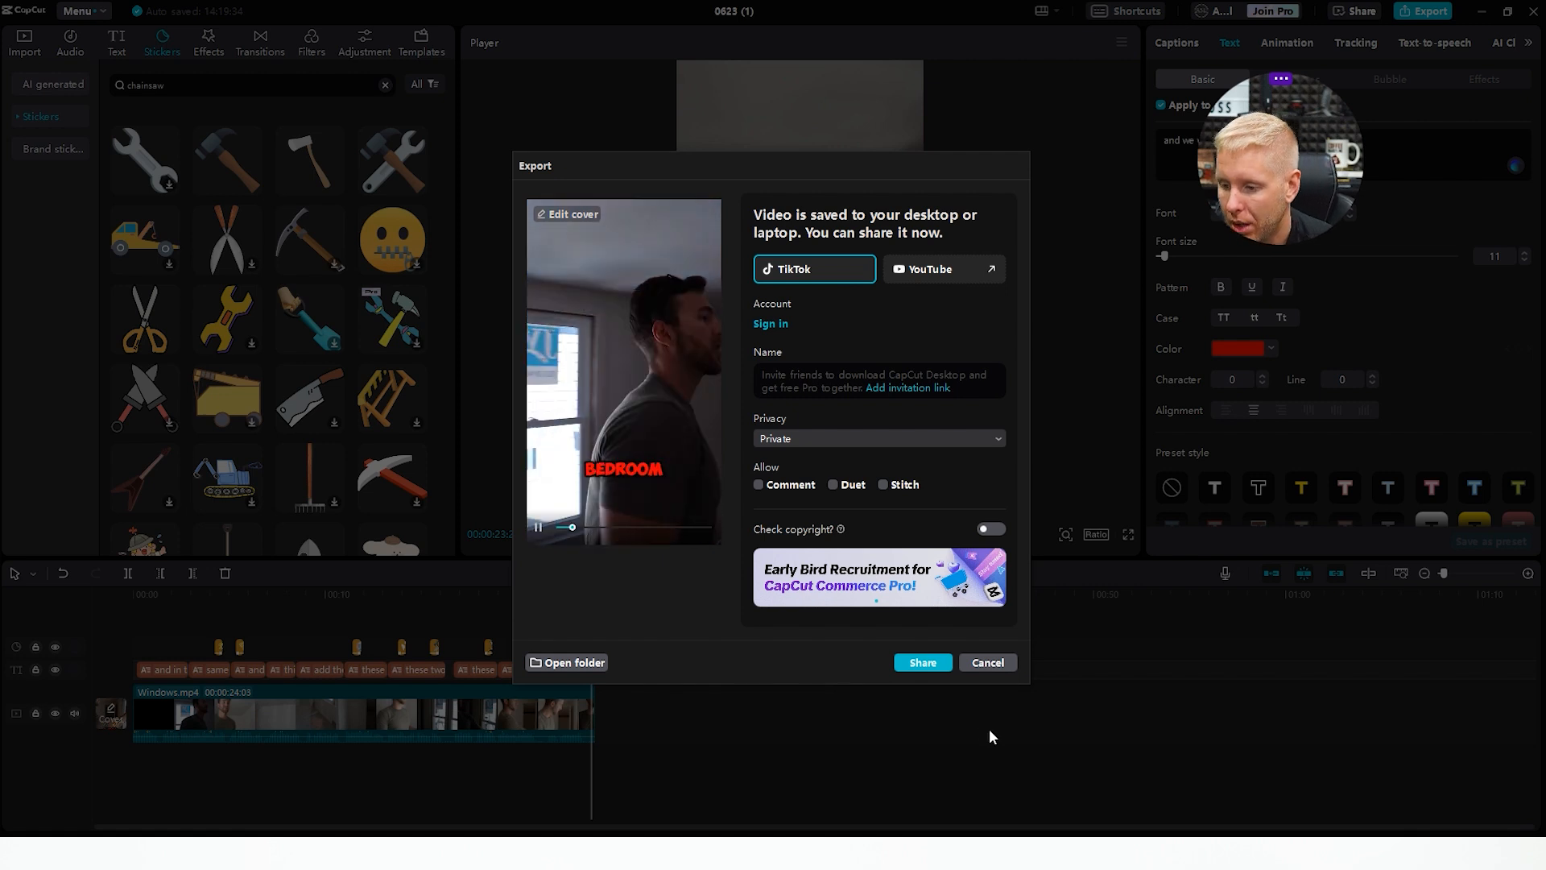
click(988, 662)
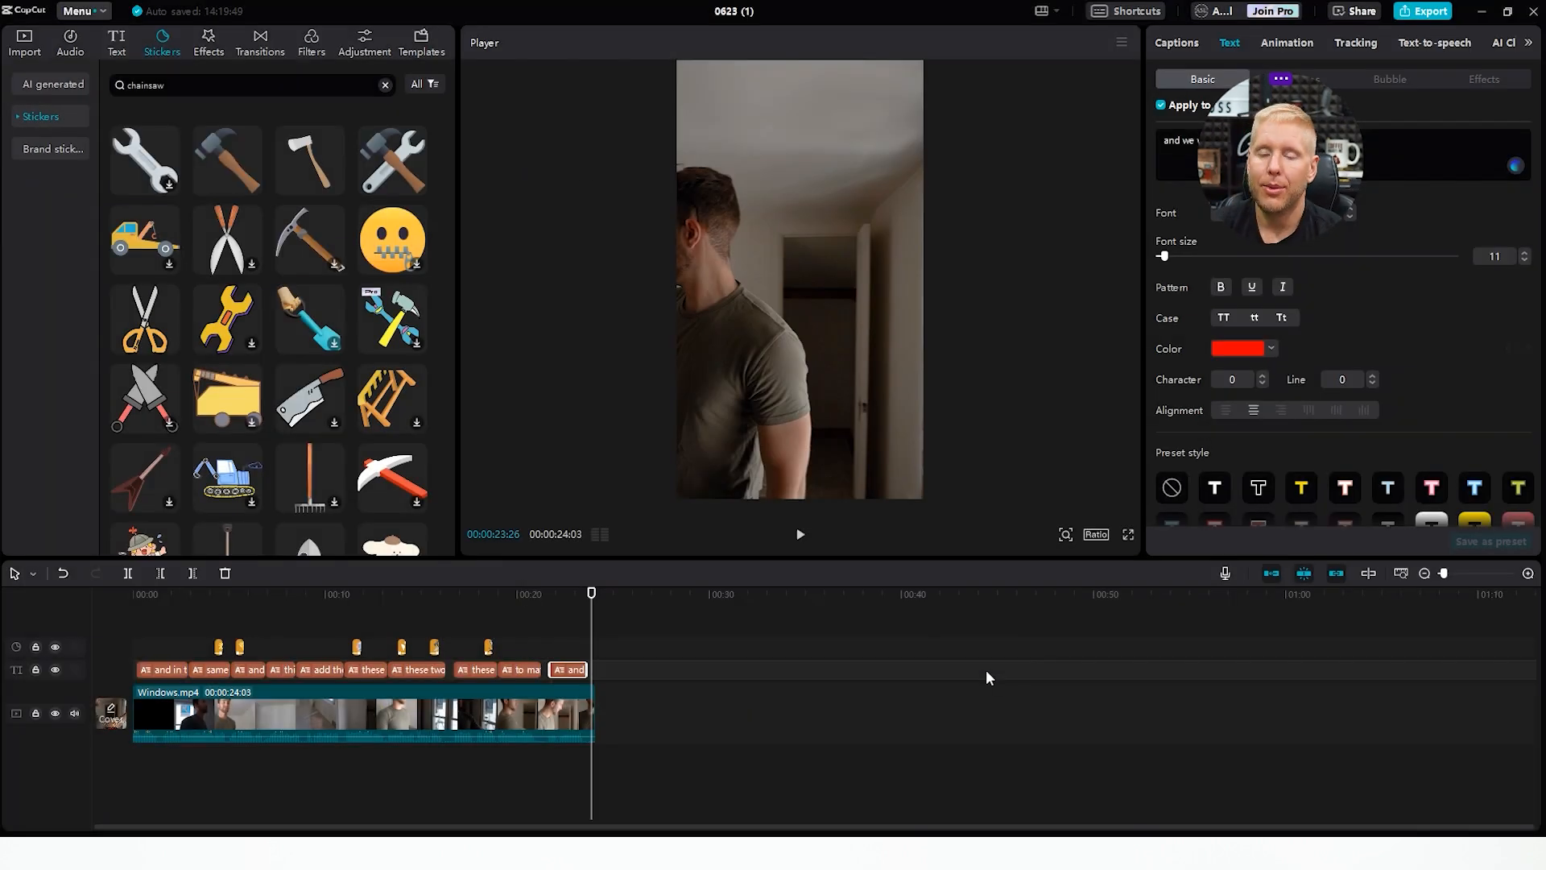